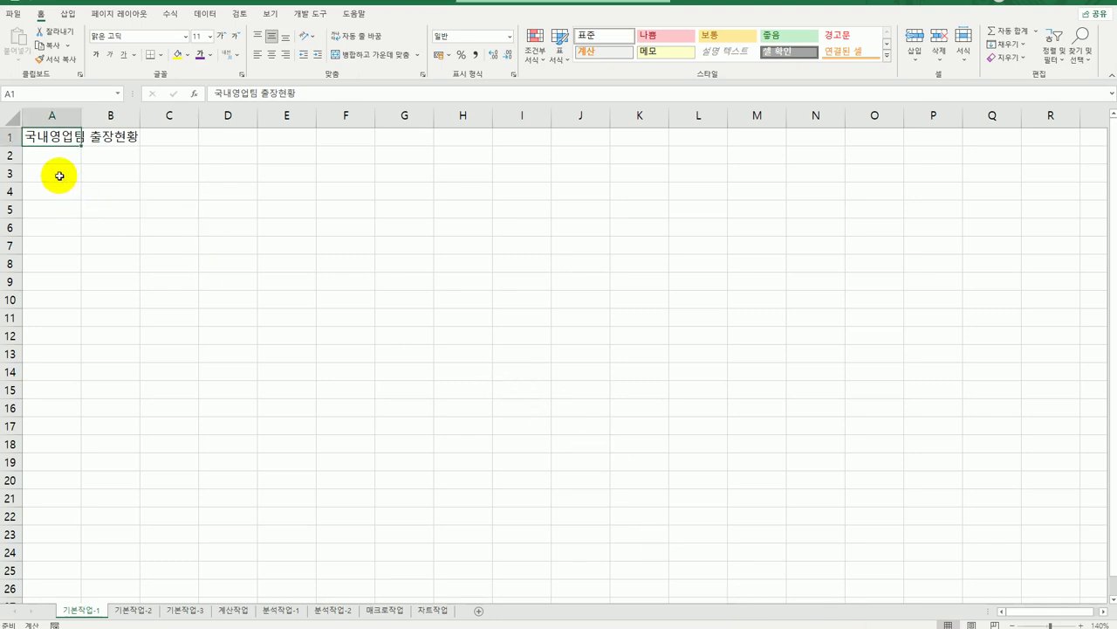
drag(60, 176, 339, 354)
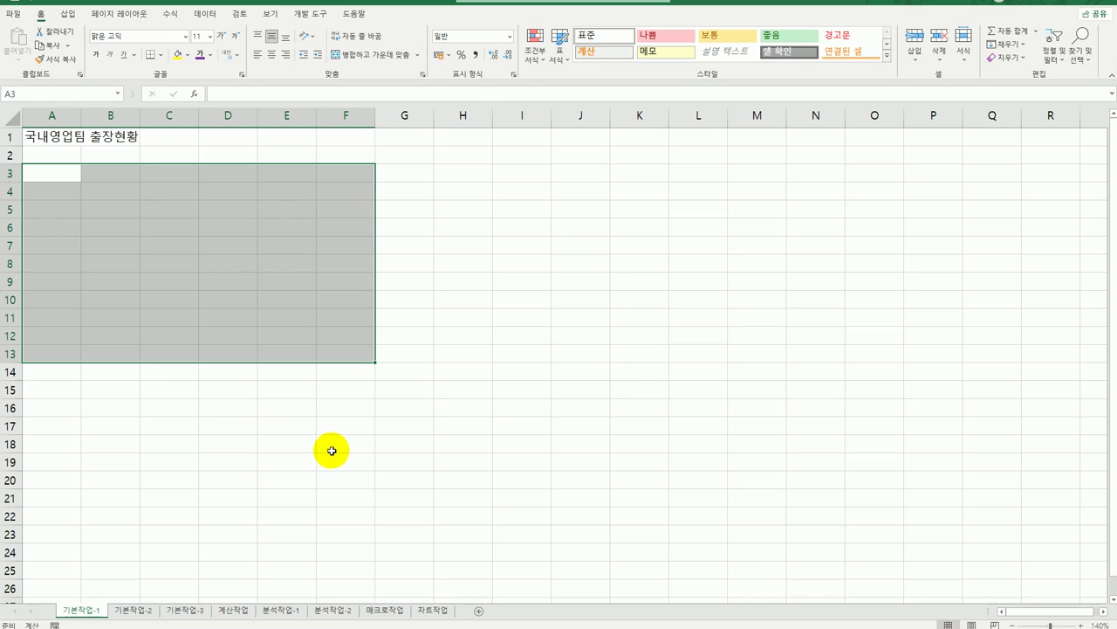
click(333, 353)
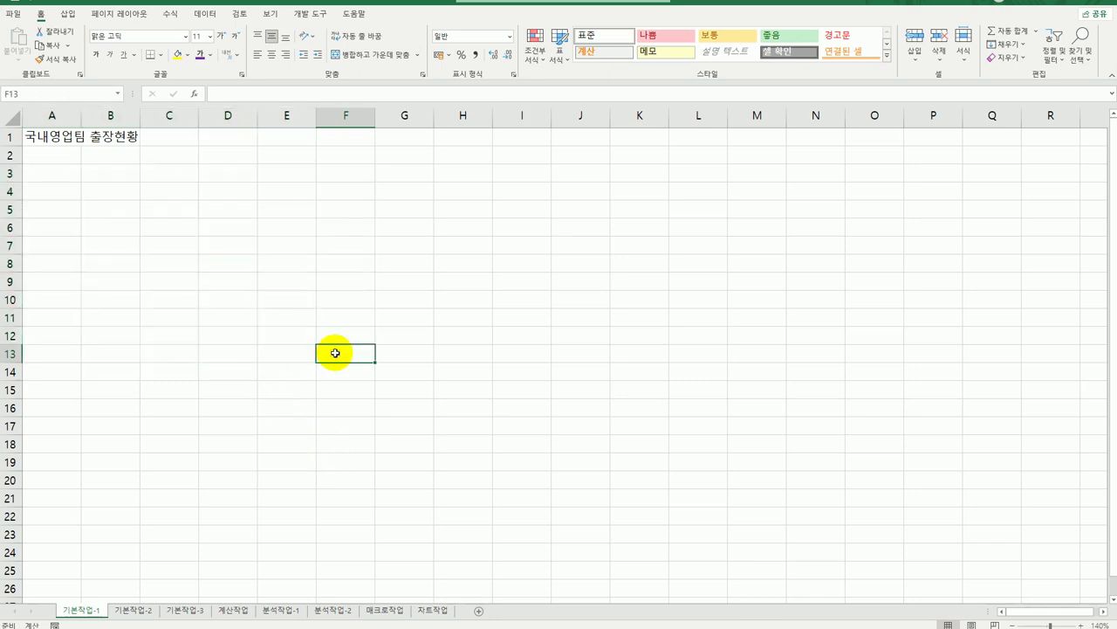
Step: On the 기본작업-2 sheet, merge and center the title across A1:G1
click(147, 609)
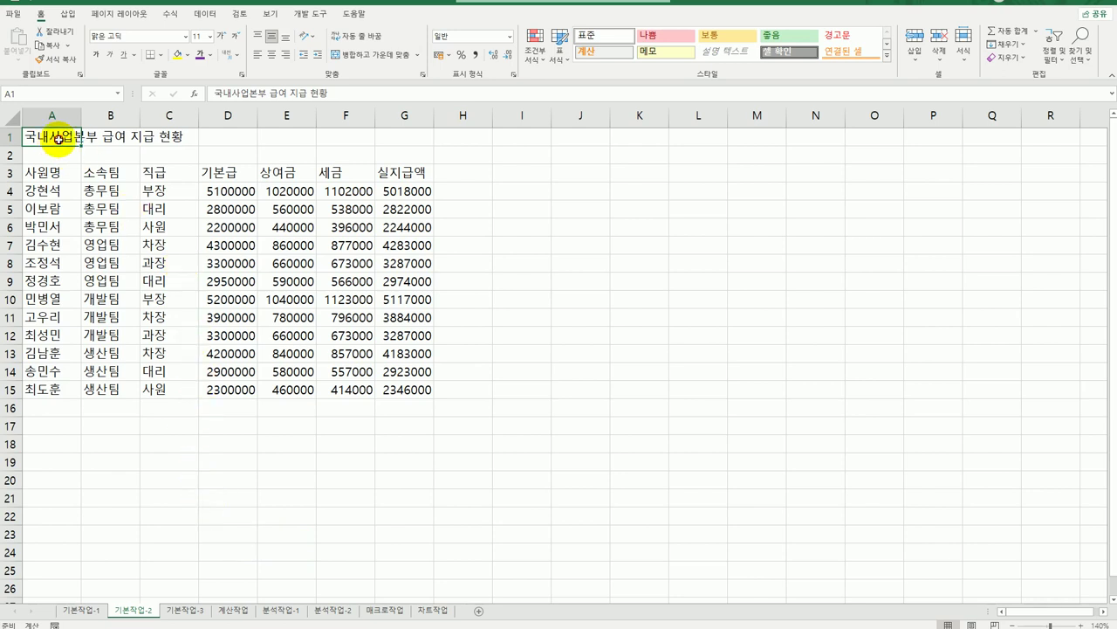
drag(50, 137, 390, 138)
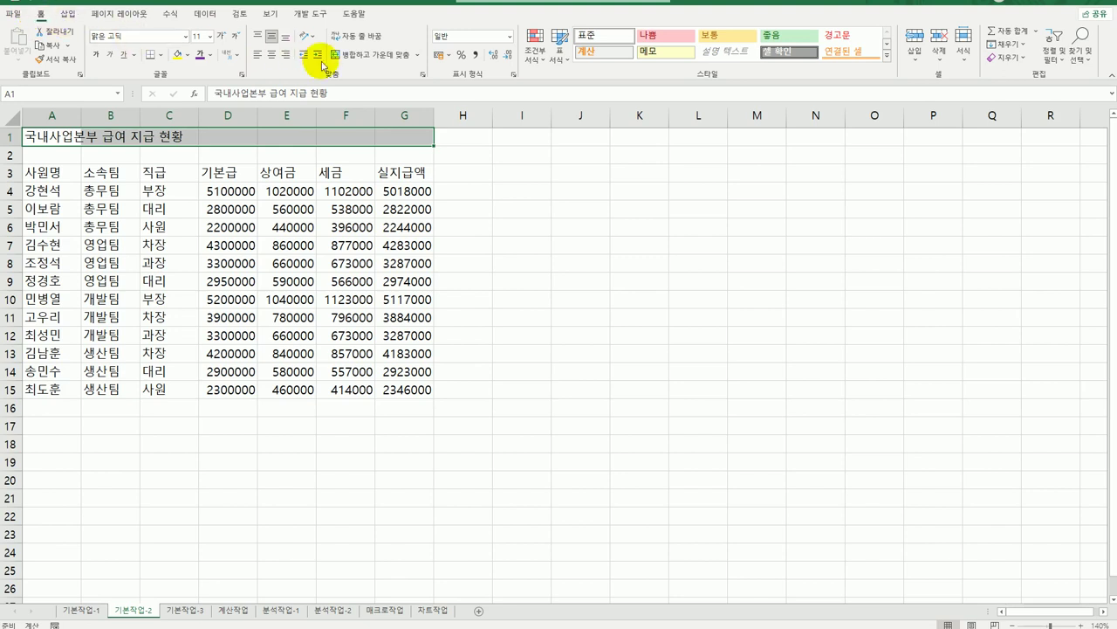
click(367, 56)
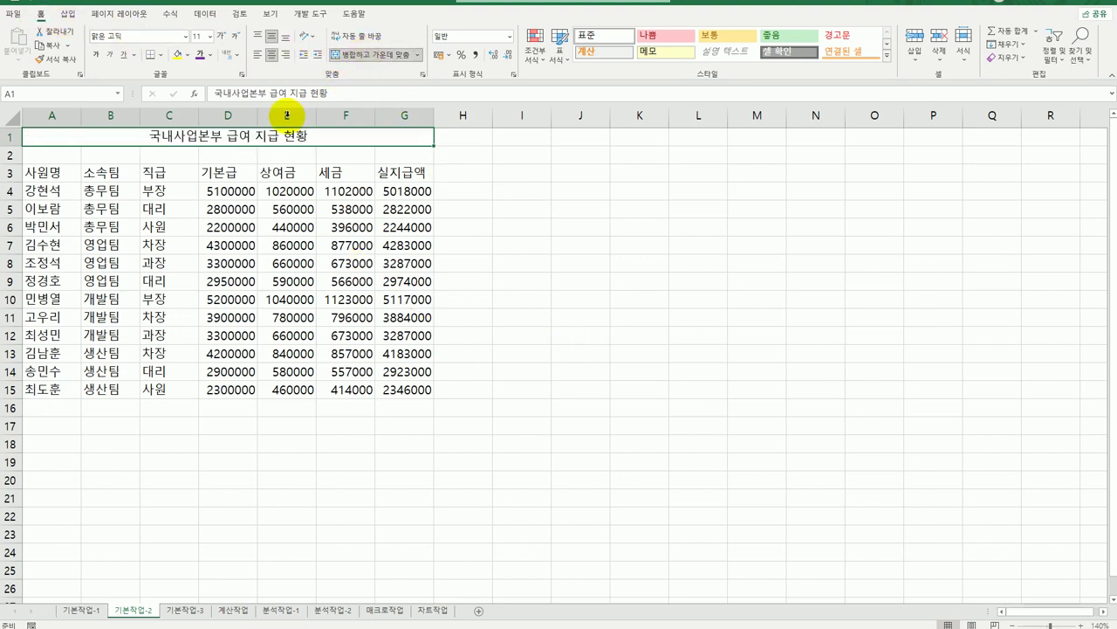
Step: Format the merged title in row 1 with the 궁서 font, size 18, bold
click(184, 36)
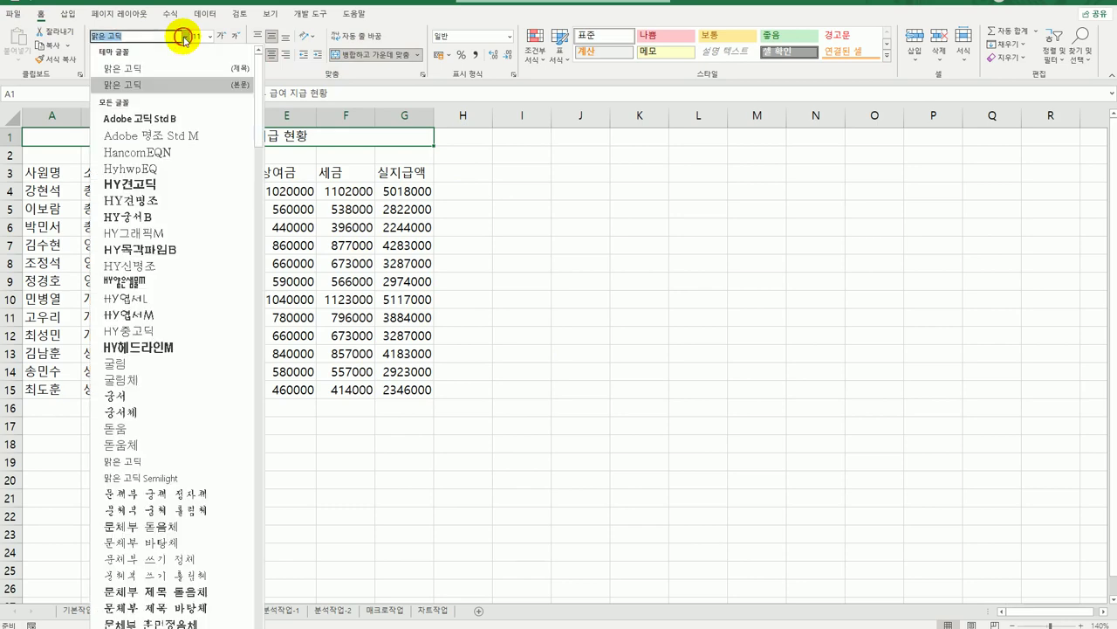
click(162, 398)
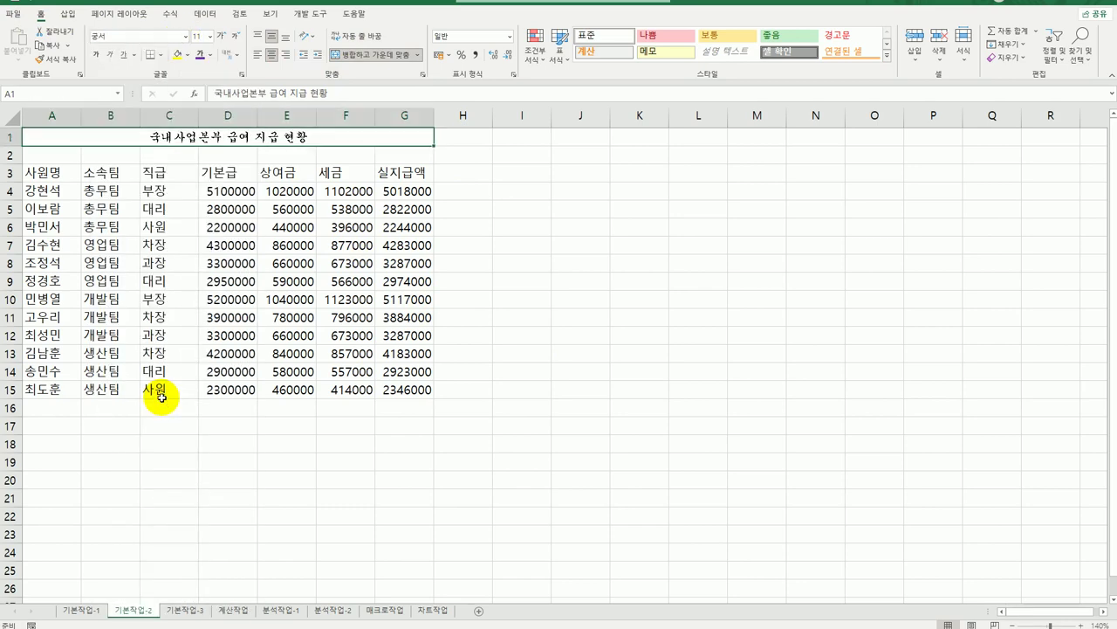
click(211, 37)
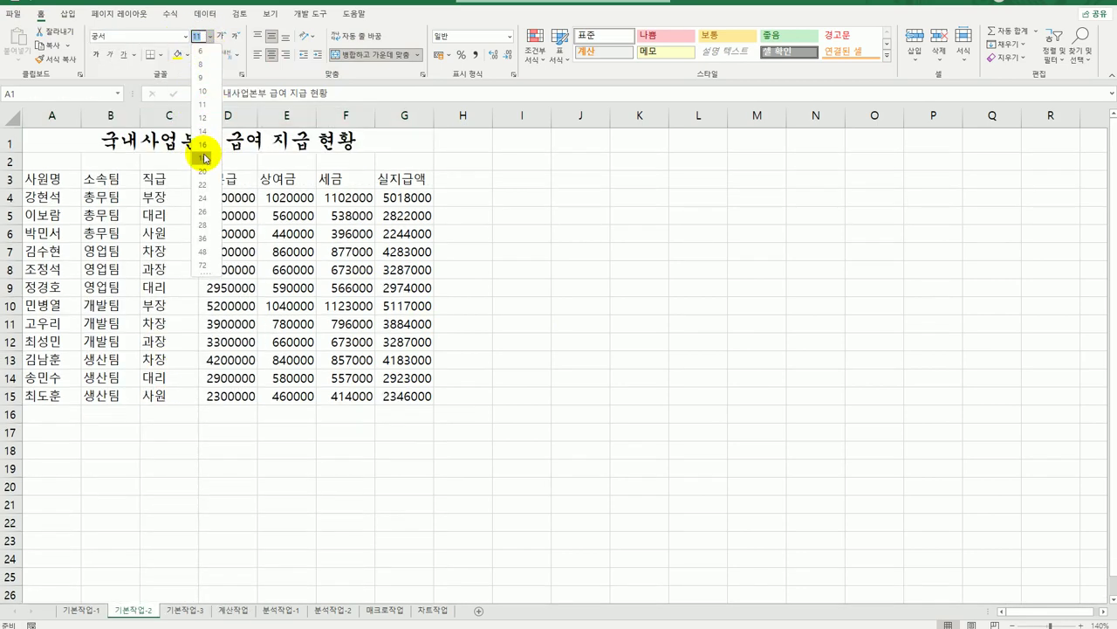
click(202, 158)
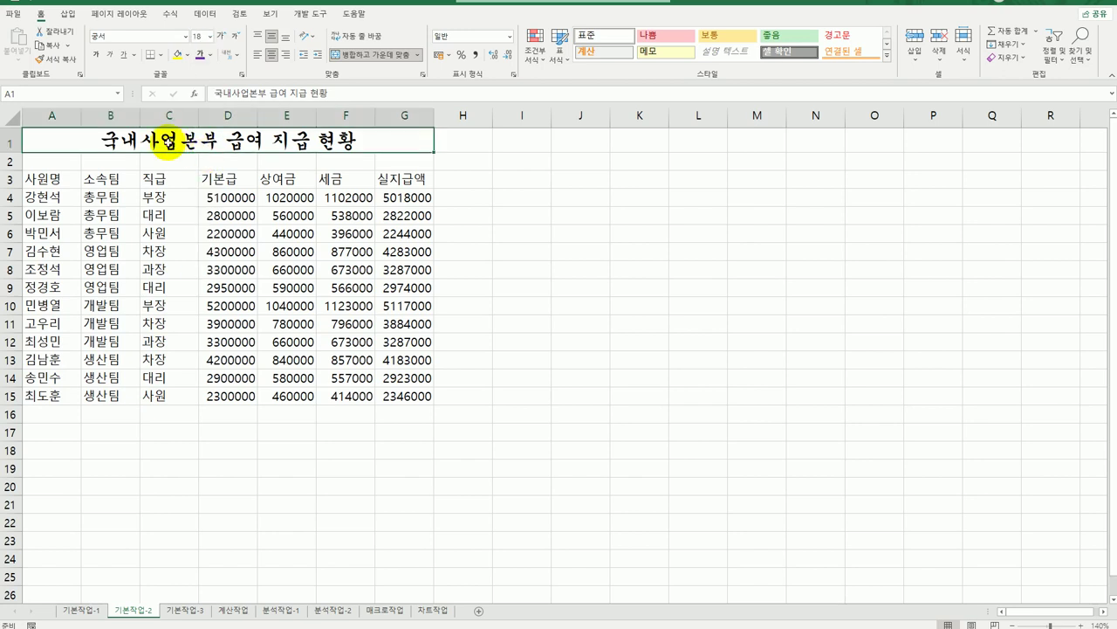
click(96, 54)
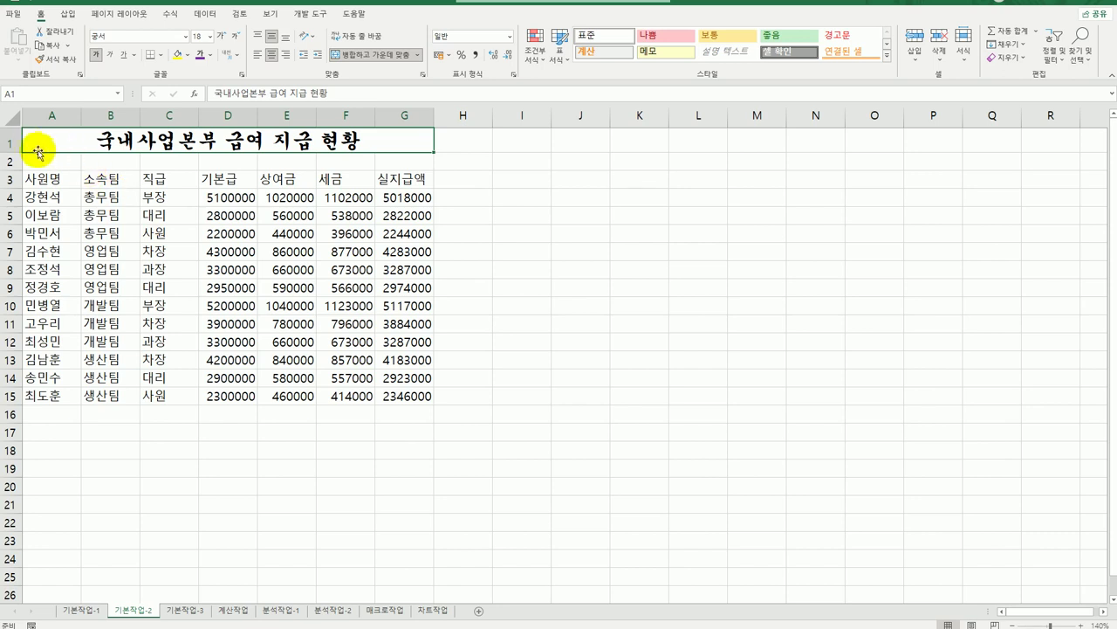
Step: Set the height of row 1 to 28
right_click(9, 142)
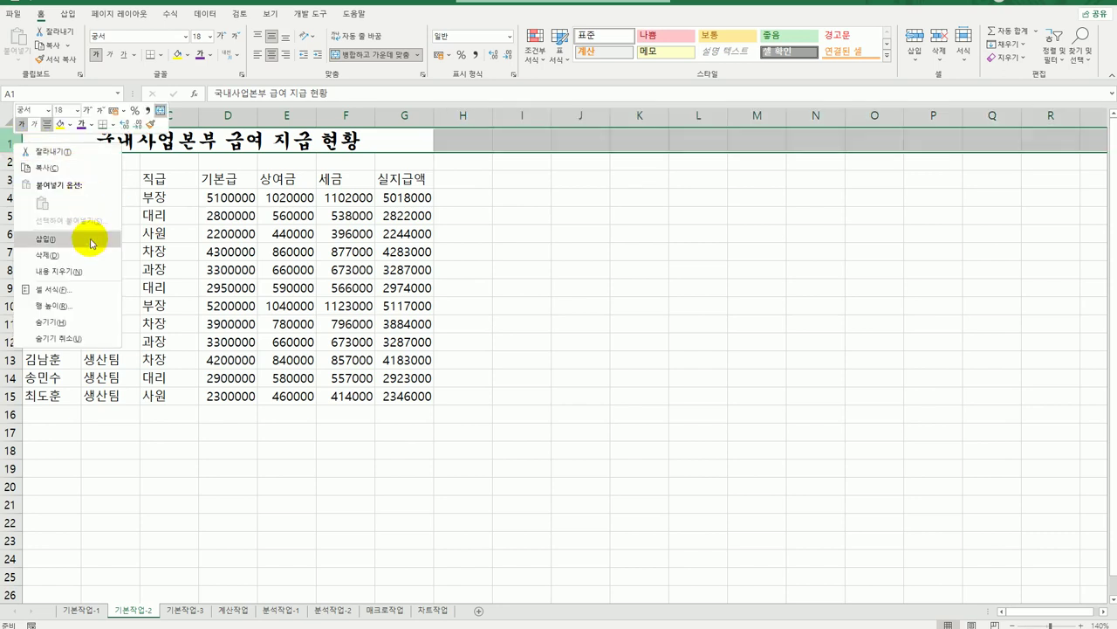
click(85, 307)
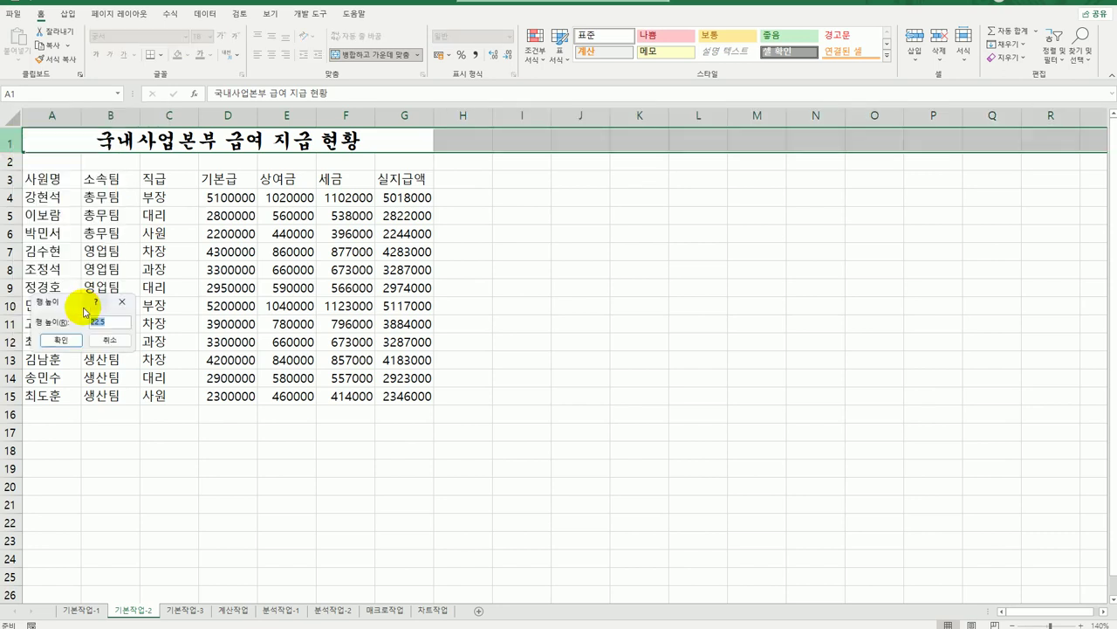
drag(86, 311, 655, 225)
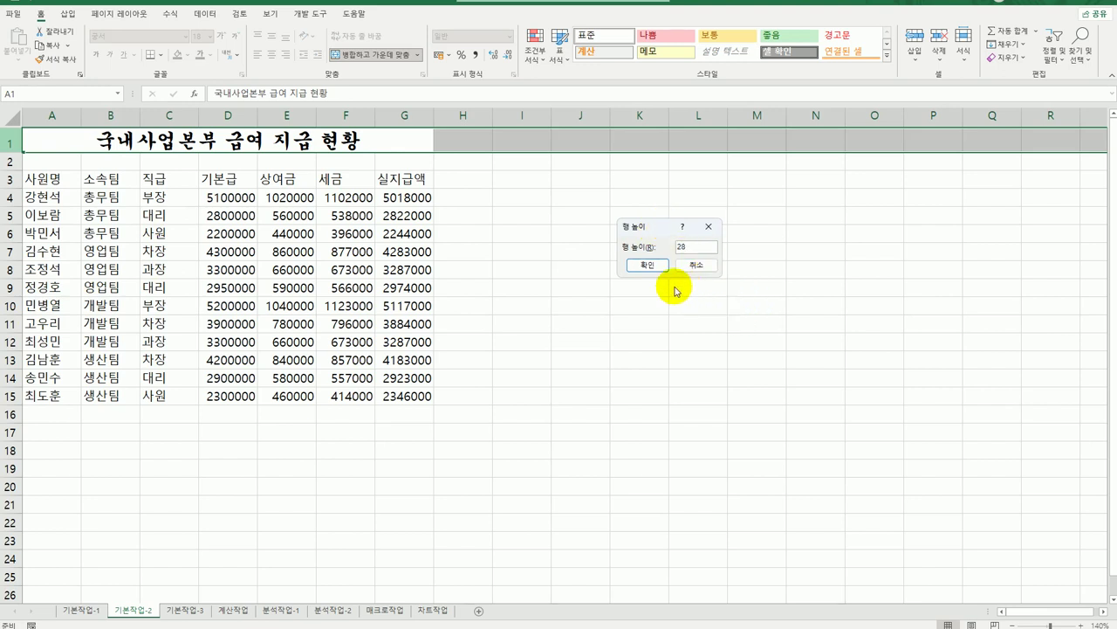
click(648, 265)
click(655, 372)
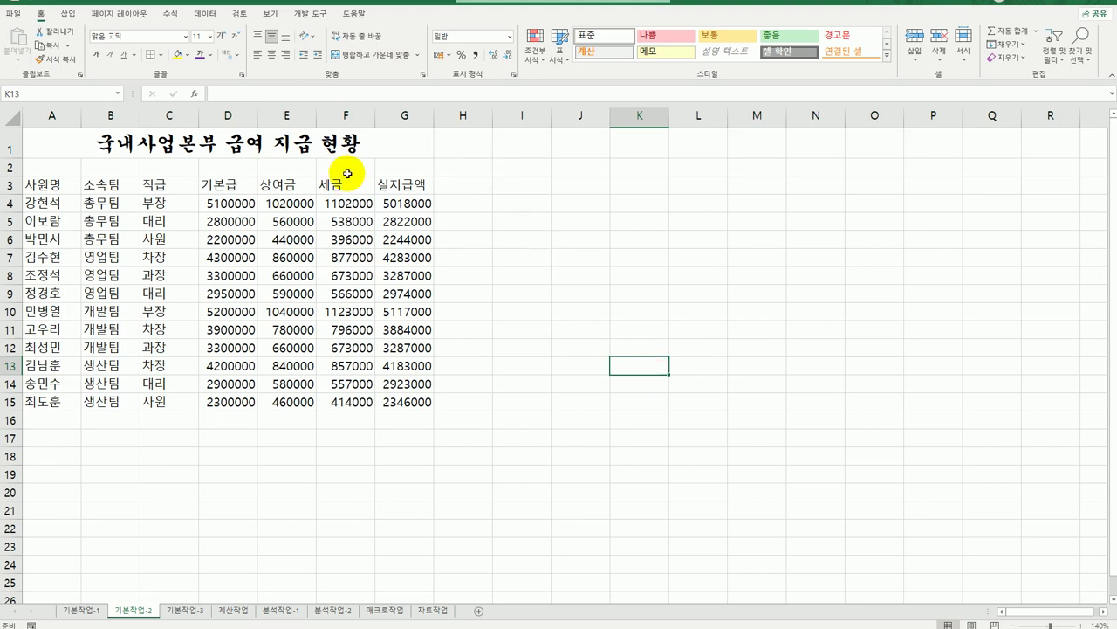
Step: Convert the heading 상여금 in cell E3 to the Hanja 賞與金
click(294, 186)
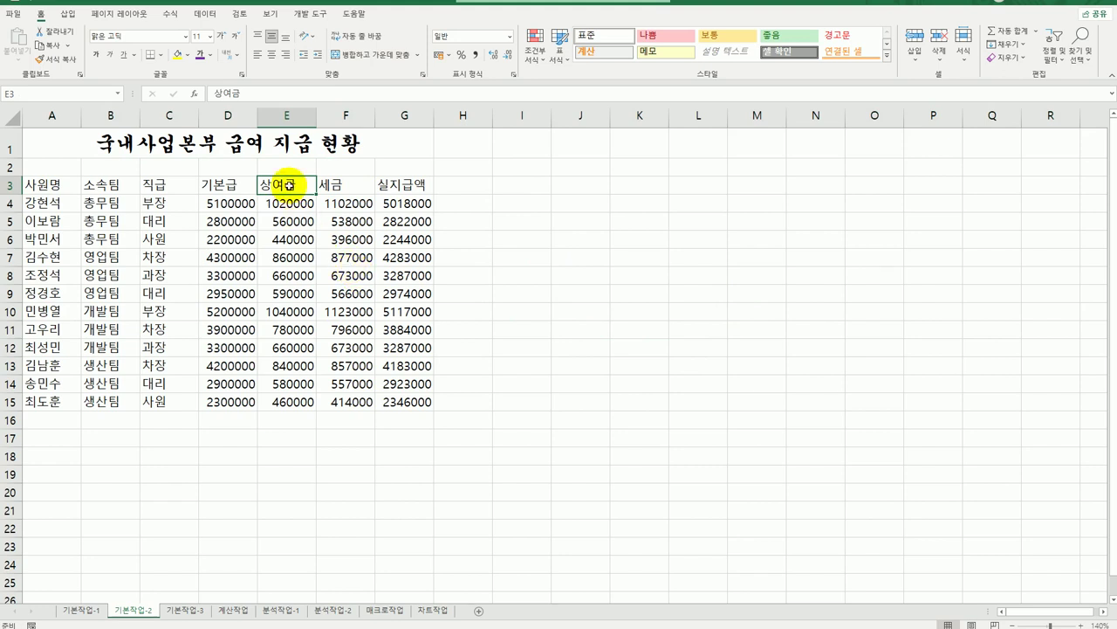
double_click(288, 184)
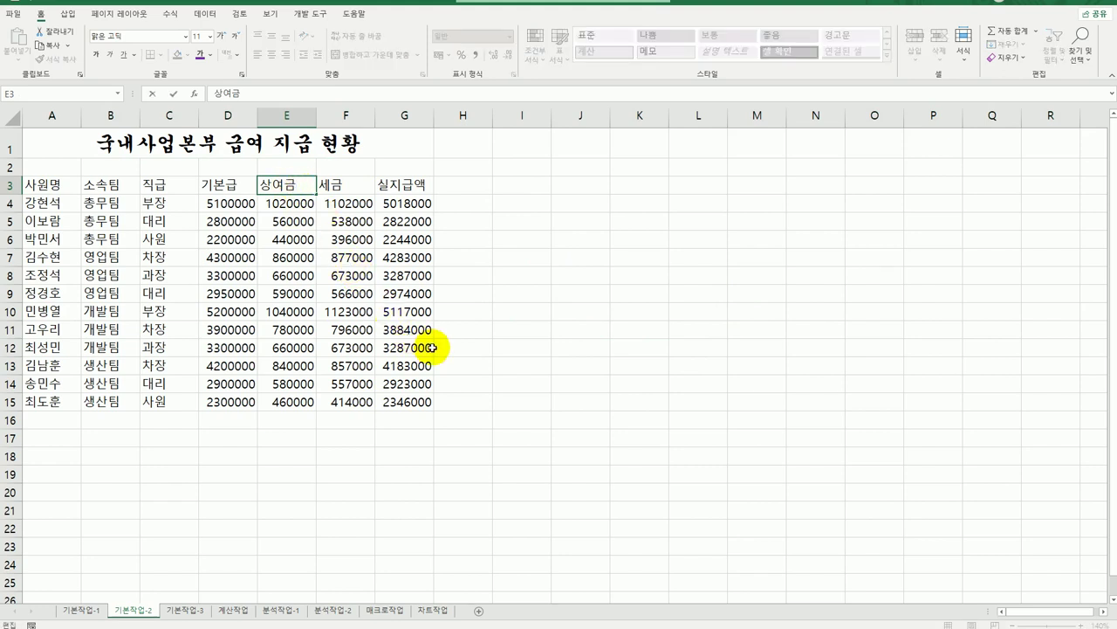
key(Hangul_Hanja)
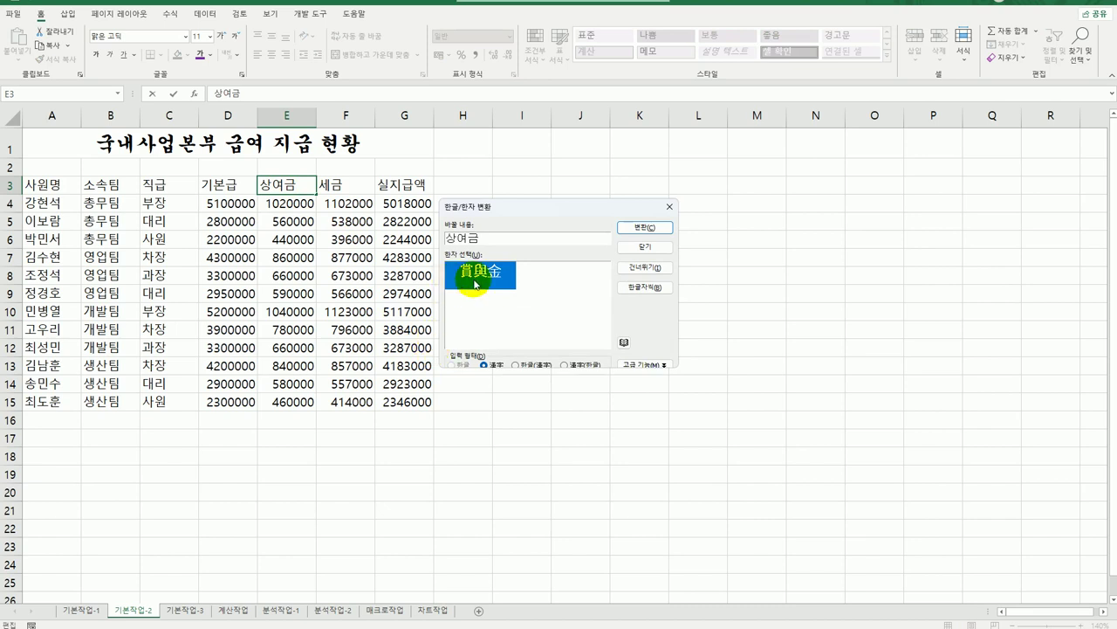
click(631, 227)
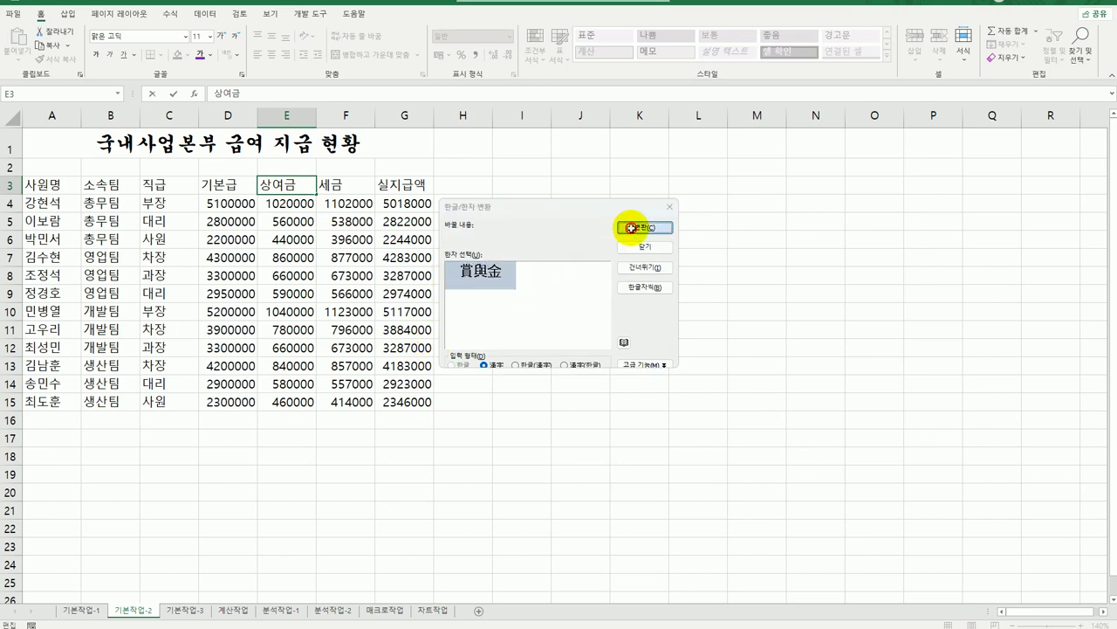
click(631, 400)
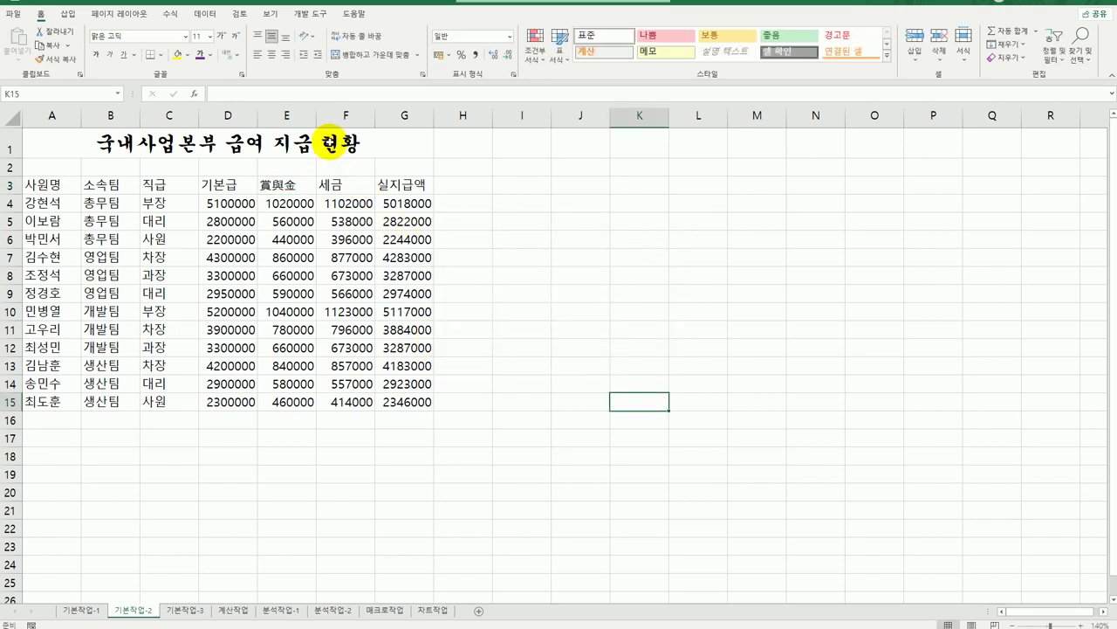
Step: Add a note reading "2025년 5월분" to the title cell A1 and keep it always displayed
click(333, 144)
right_click(332, 144)
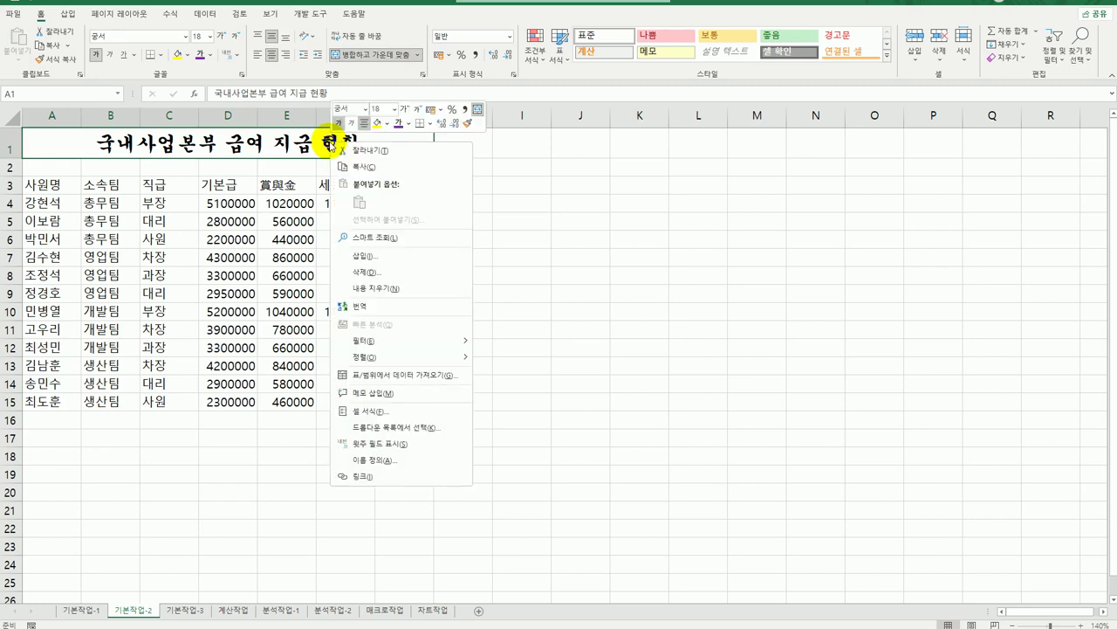
click(426, 393)
key(ctrl+a)
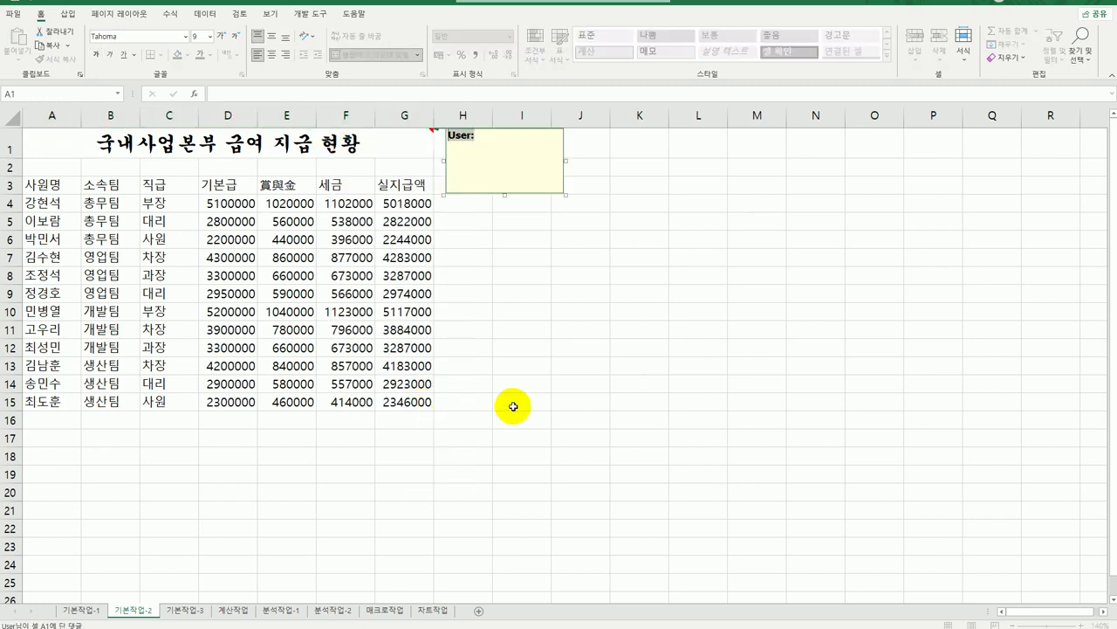
text(2025년 )
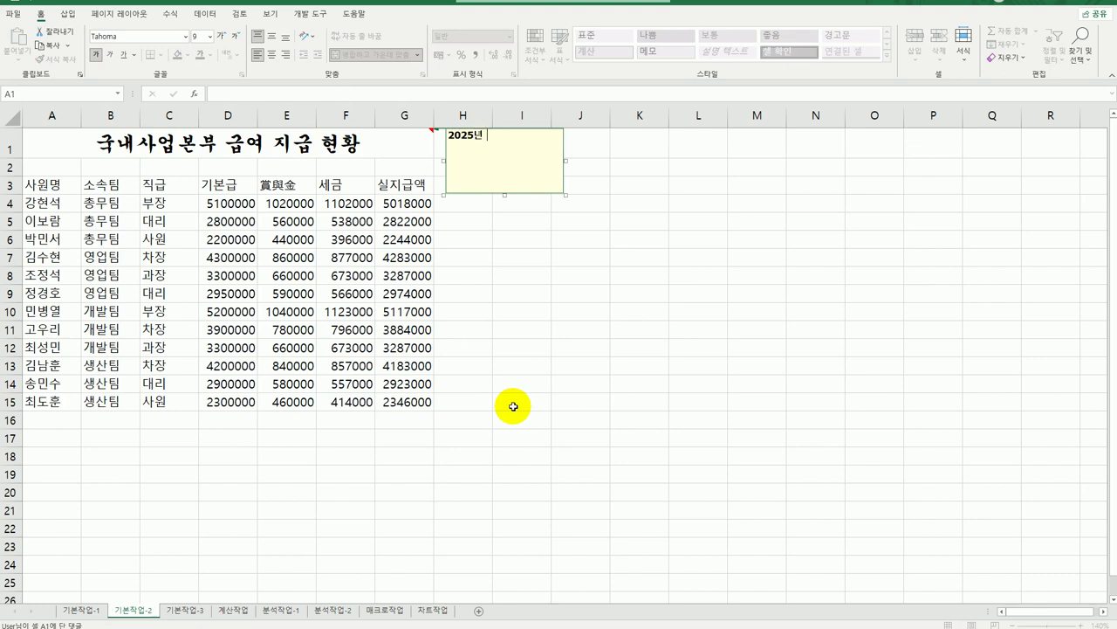
text(5월부)
key(Return)
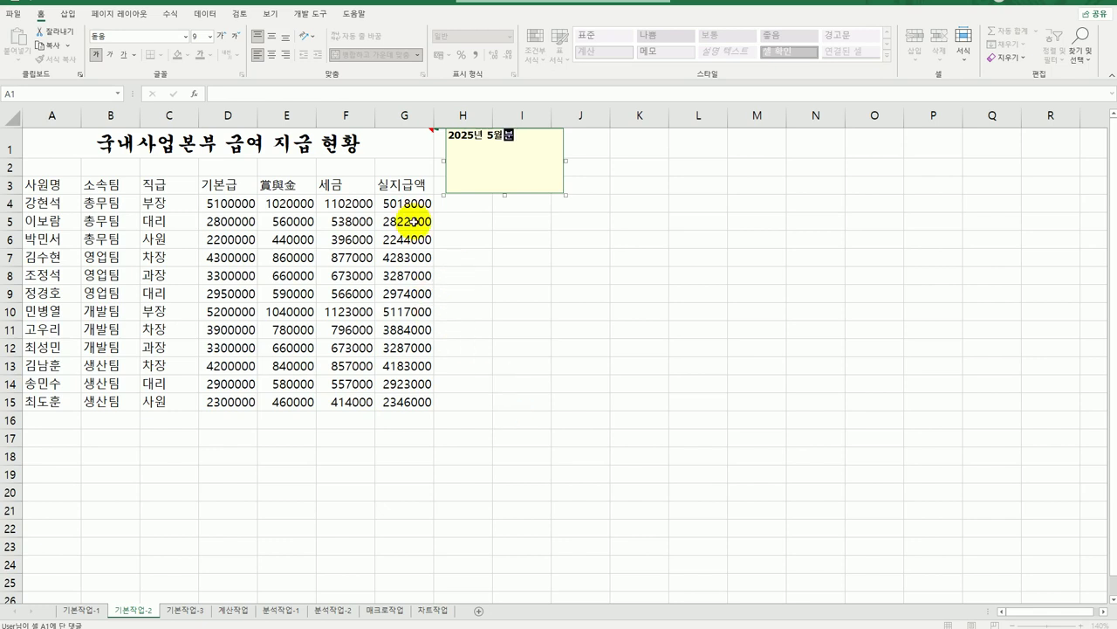
right_click(345, 149)
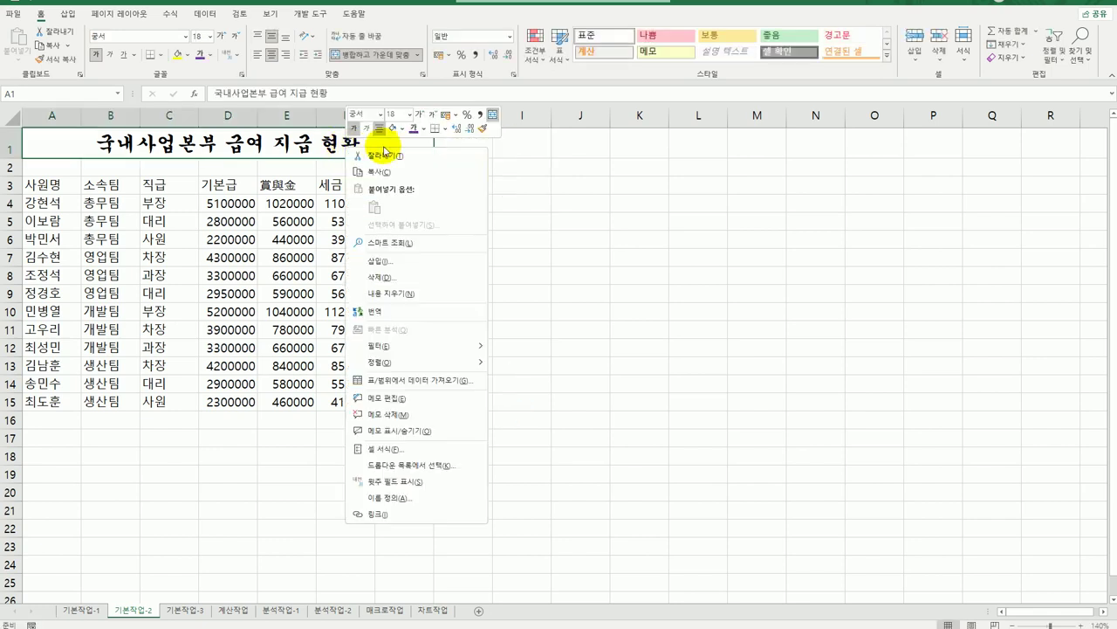
click(437, 429)
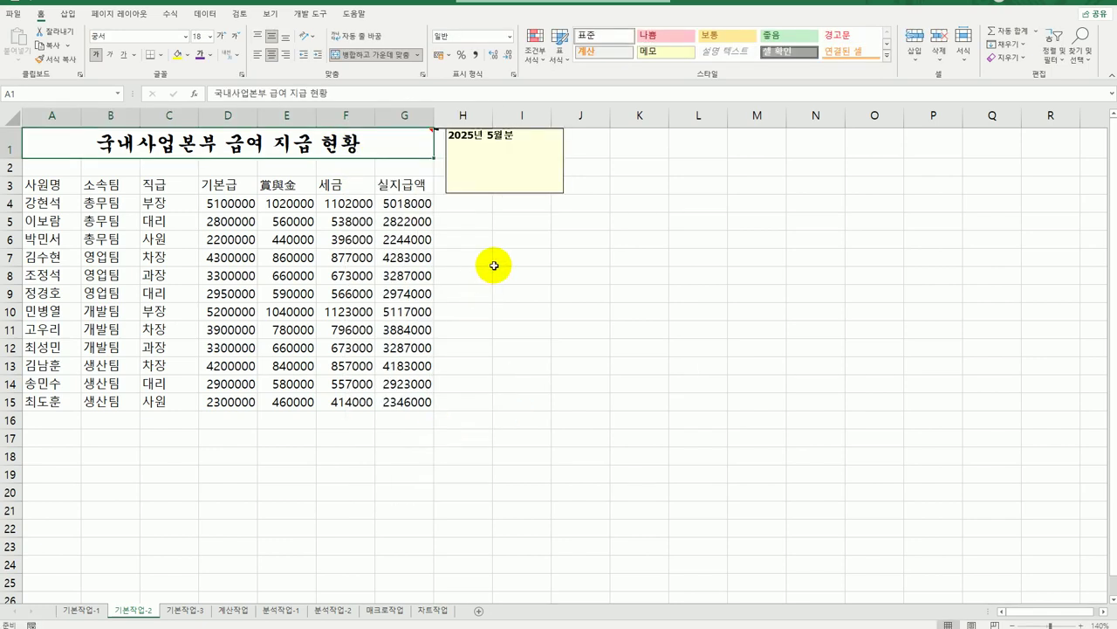
Step: Turn on automatic sizing in the alignment format of the title cell's note
click(477, 196)
right_click(477, 194)
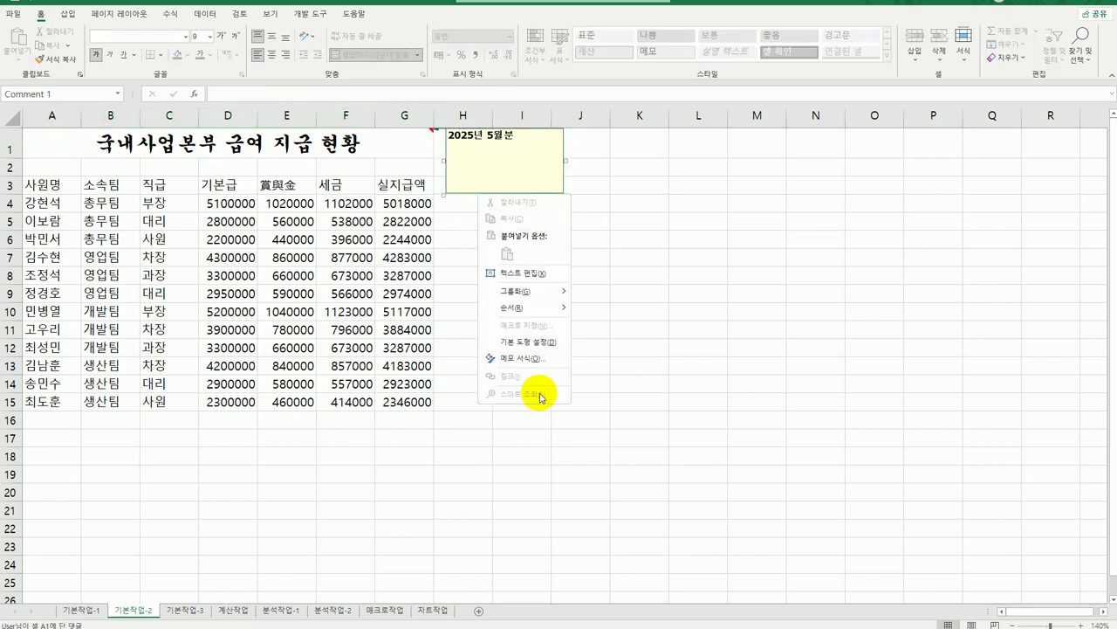
click(537, 365)
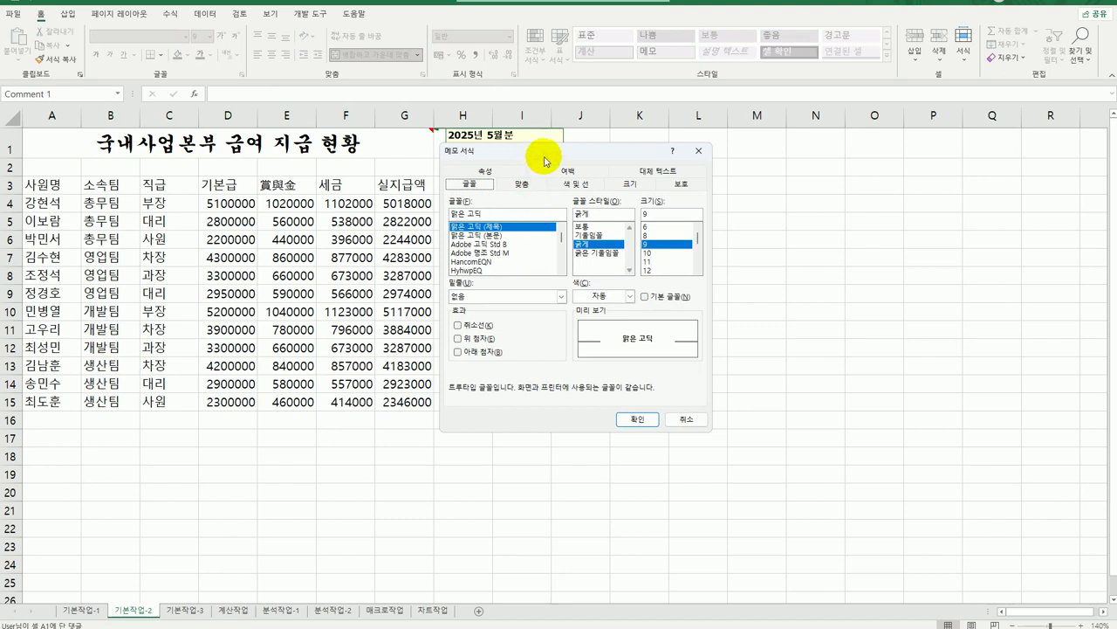
drag(541, 155, 680, 163)
click(655, 187)
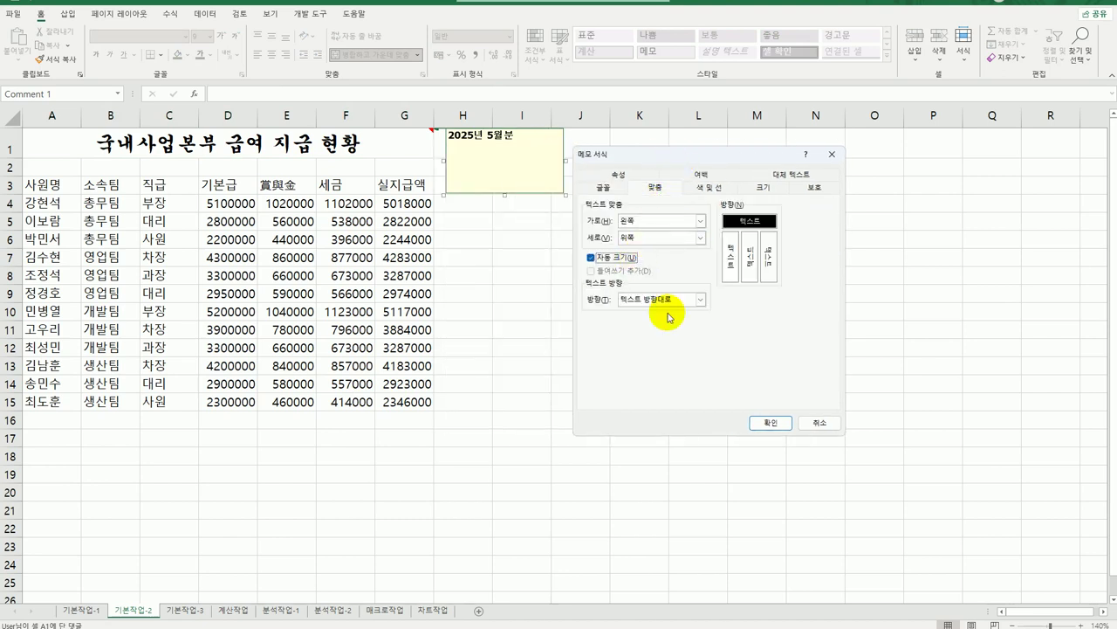
click(768, 425)
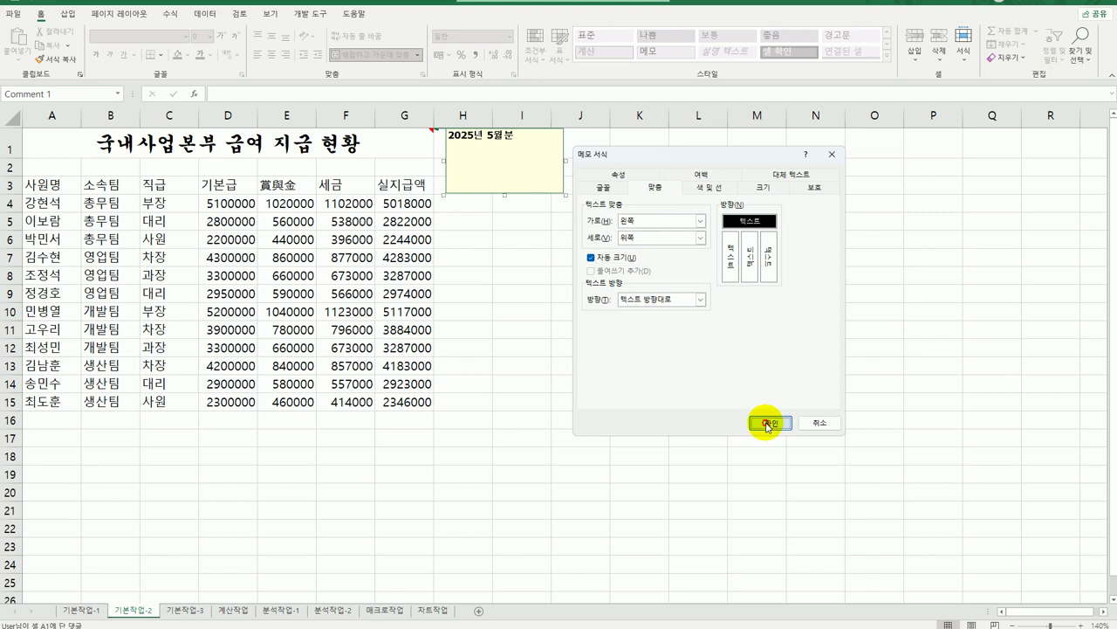
click(731, 487)
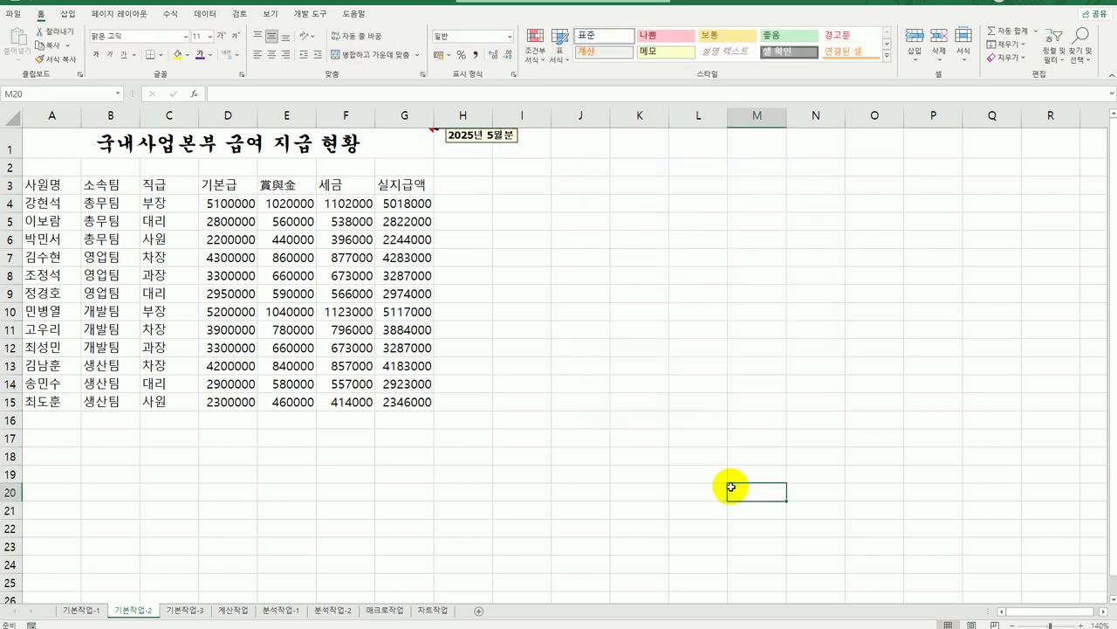
Step: Apply the custom number format #,###원 to the pay figures in D4:G15
drag(216, 202, 396, 404)
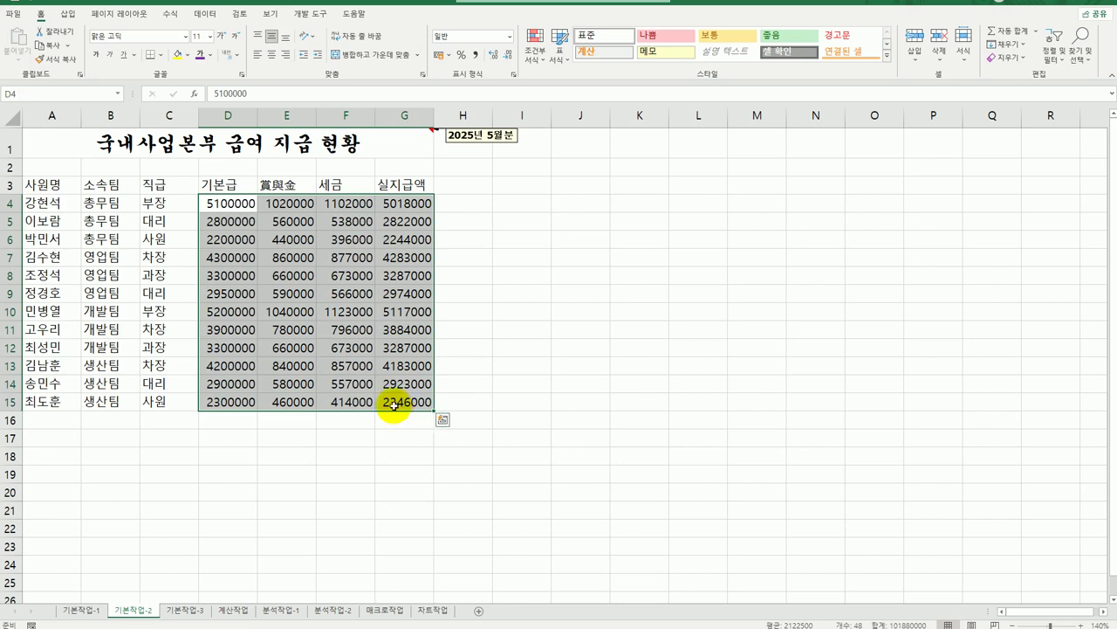
right_click(332, 234)
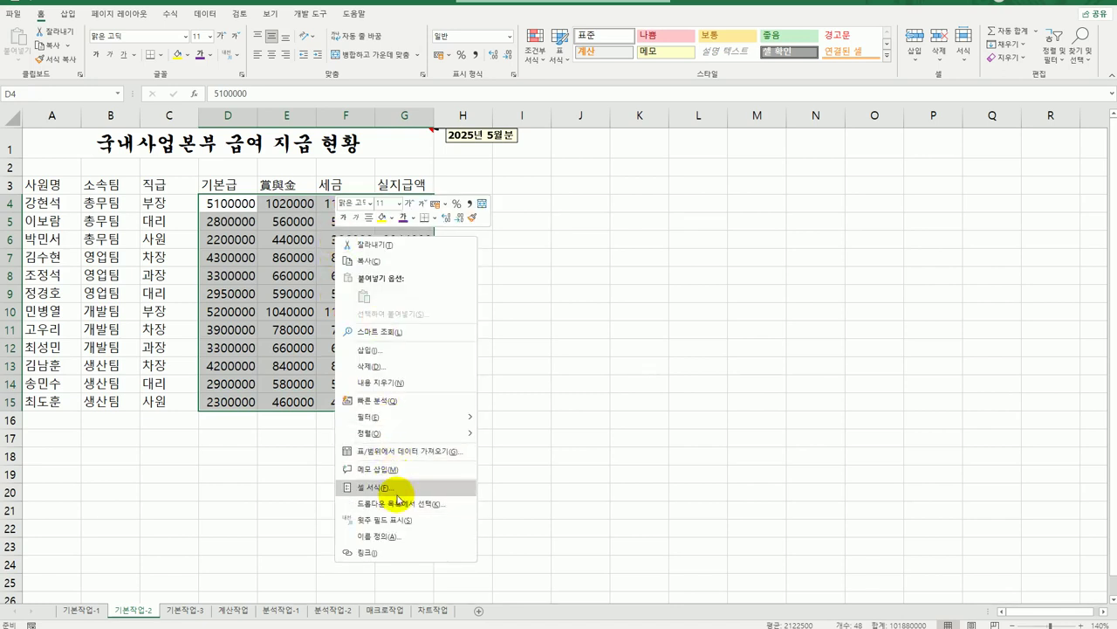
click(393, 487)
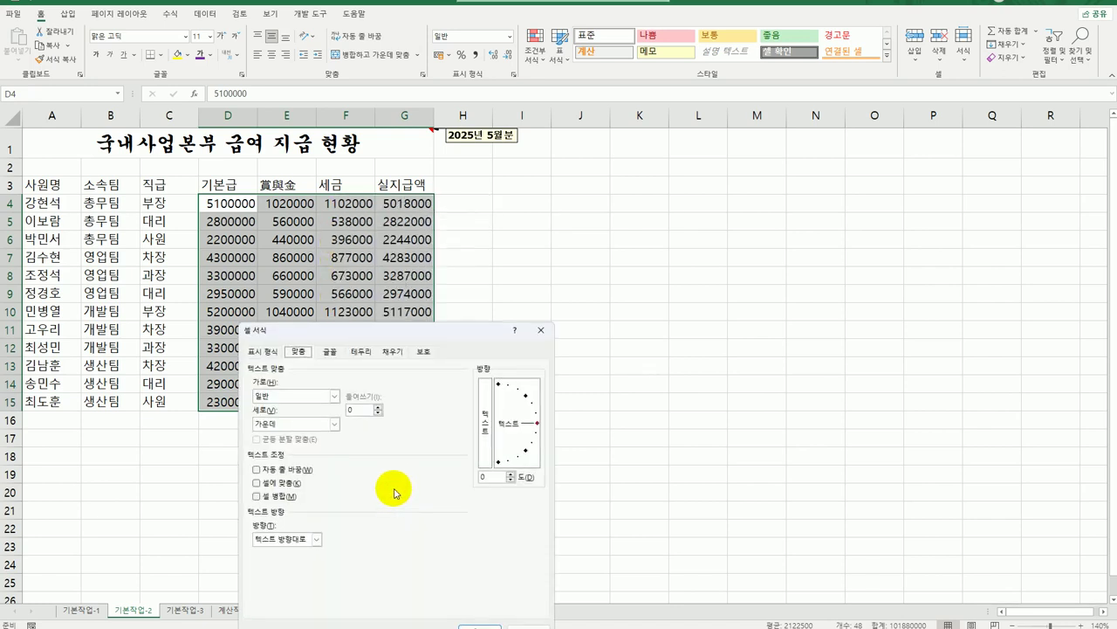
drag(384, 336, 623, 192)
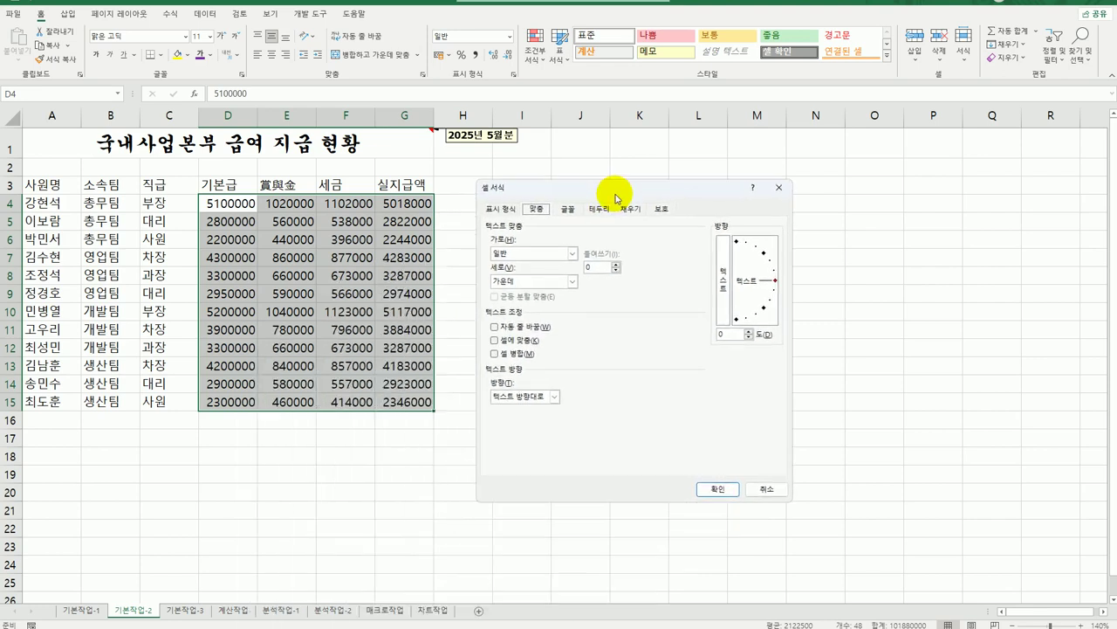
click(501, 208)
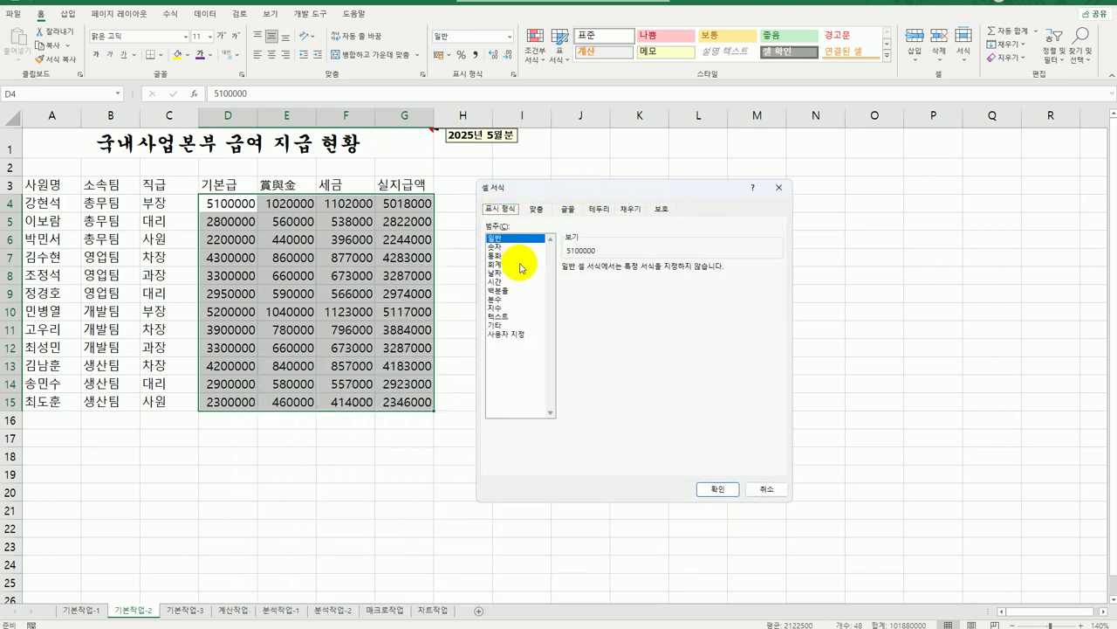
click(508, 335)
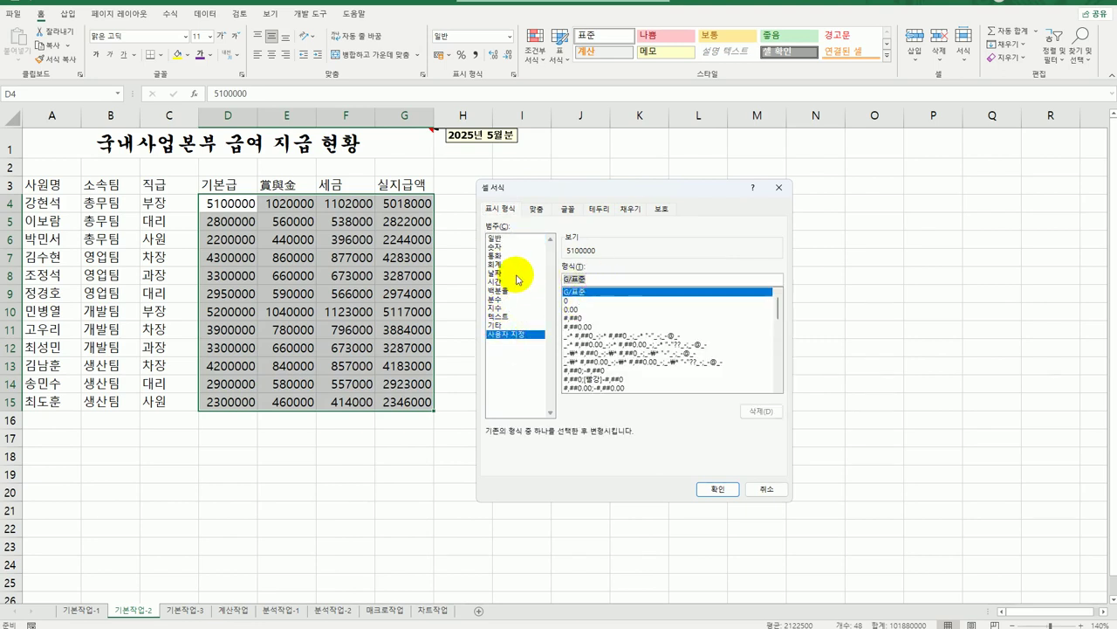
text(#)
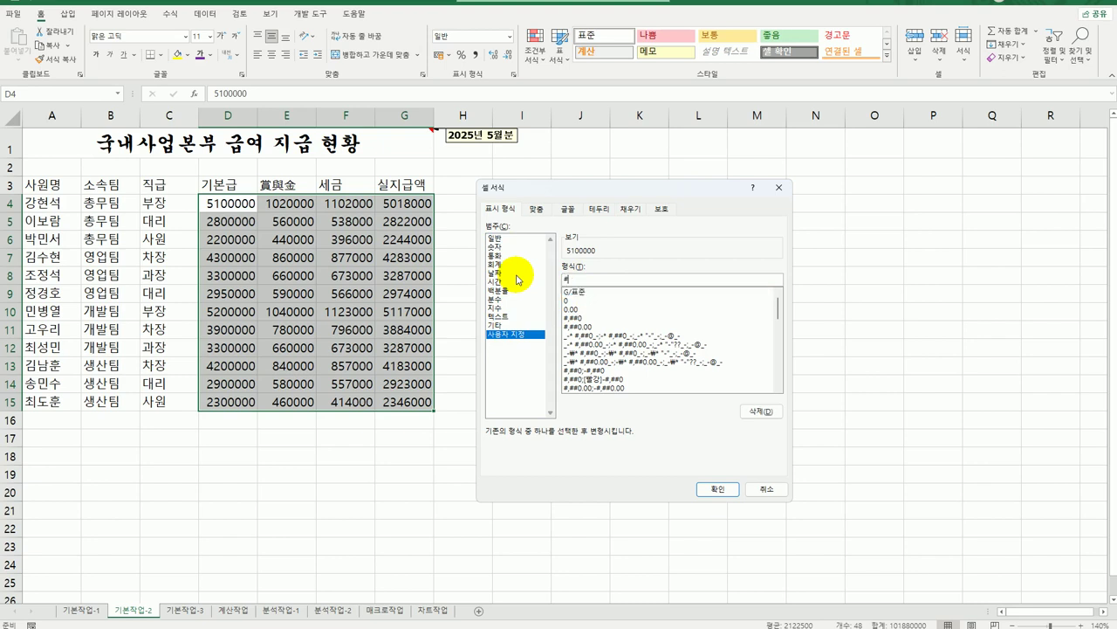
text(,###원)
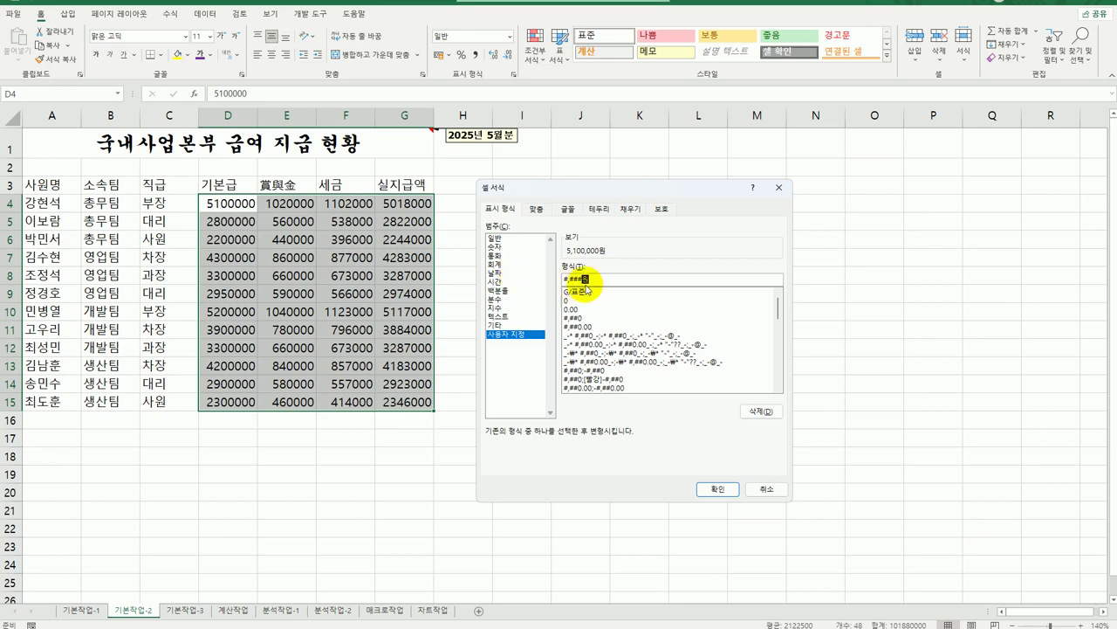
click(715, 490)
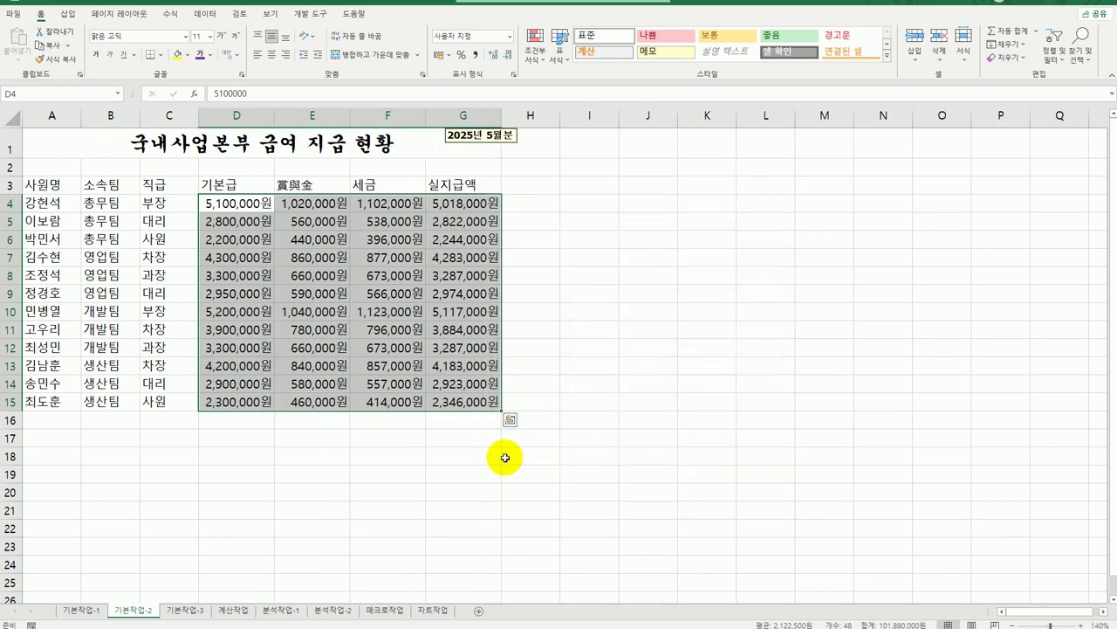
click(499, 404)
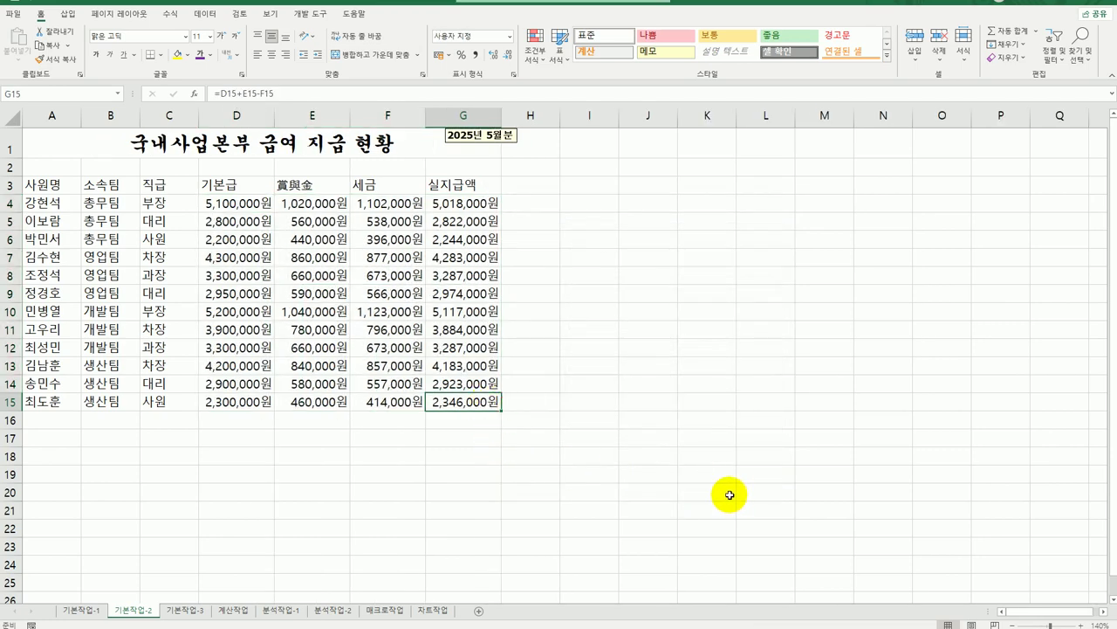
Step: Apply all borders plus a thick outside border to the table A3:G15
drag(37, 185, 499, 407)
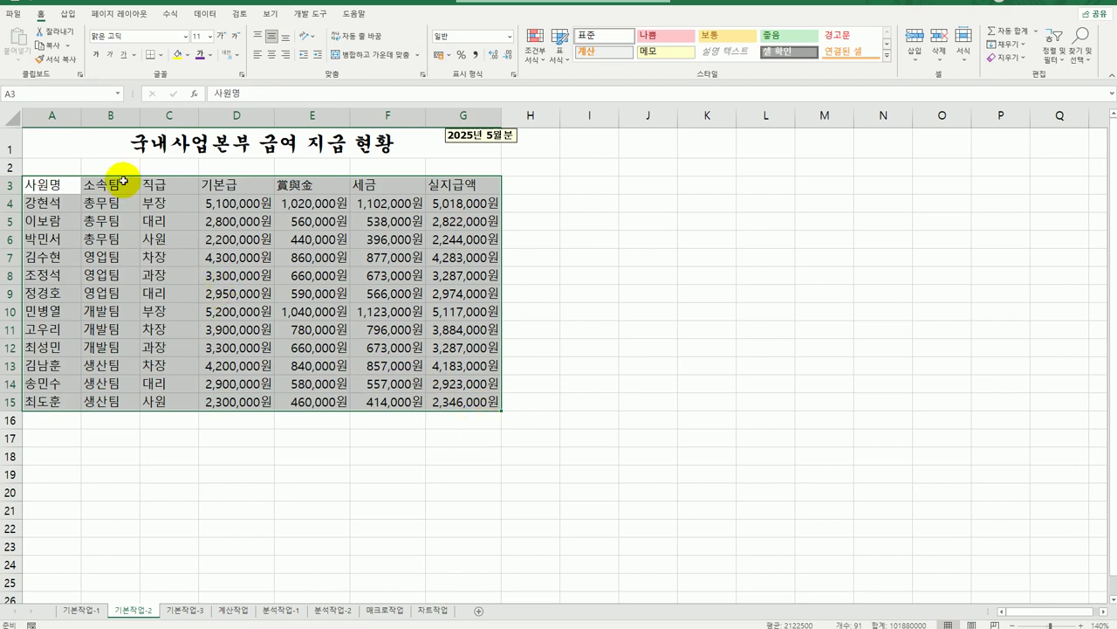
click(160, 54)
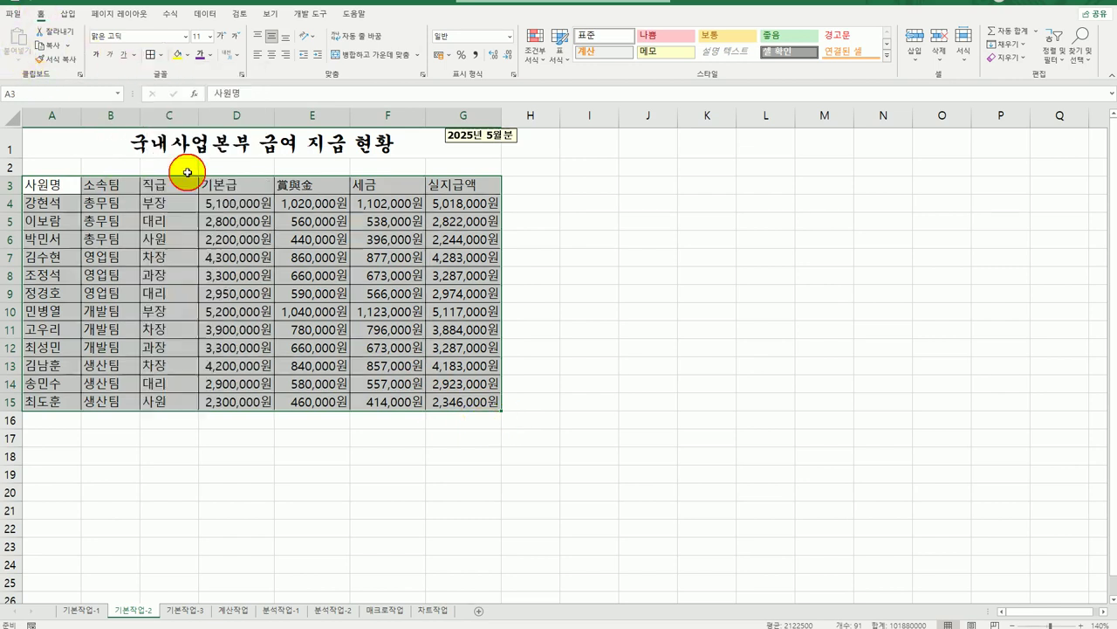
click(187, 170)
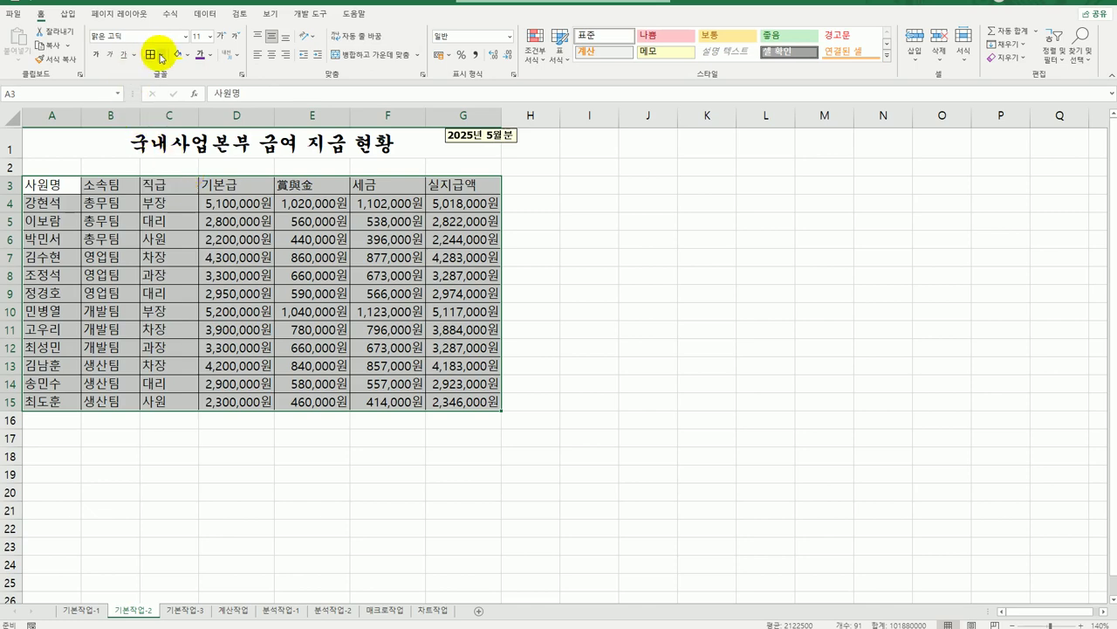
click(160, 54)
click(189, 203)
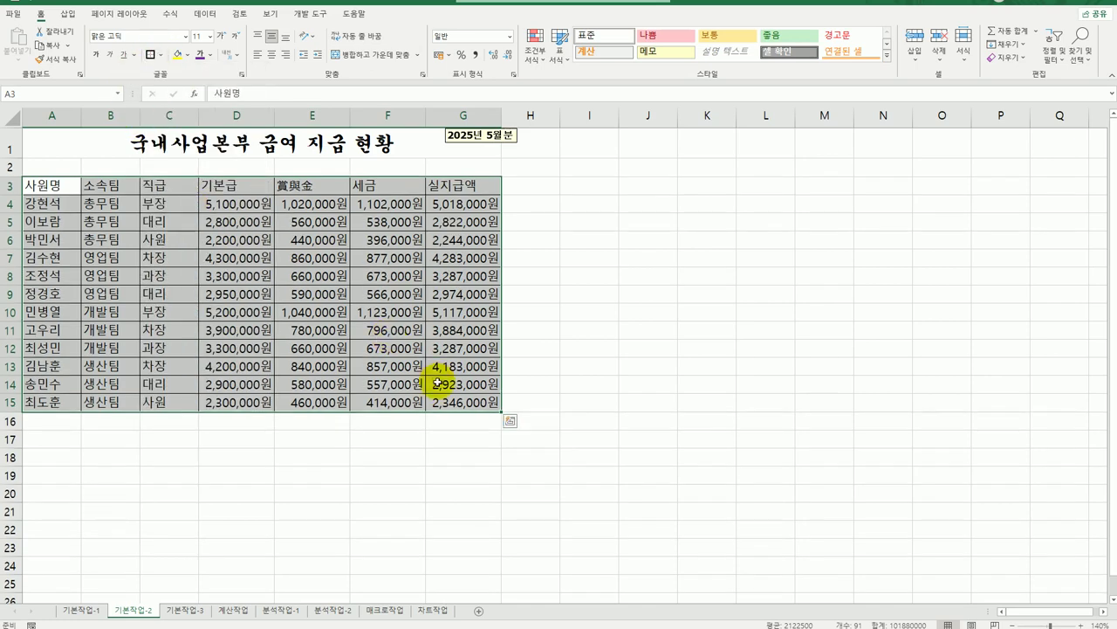
click(464, 402)
click(587, 436)
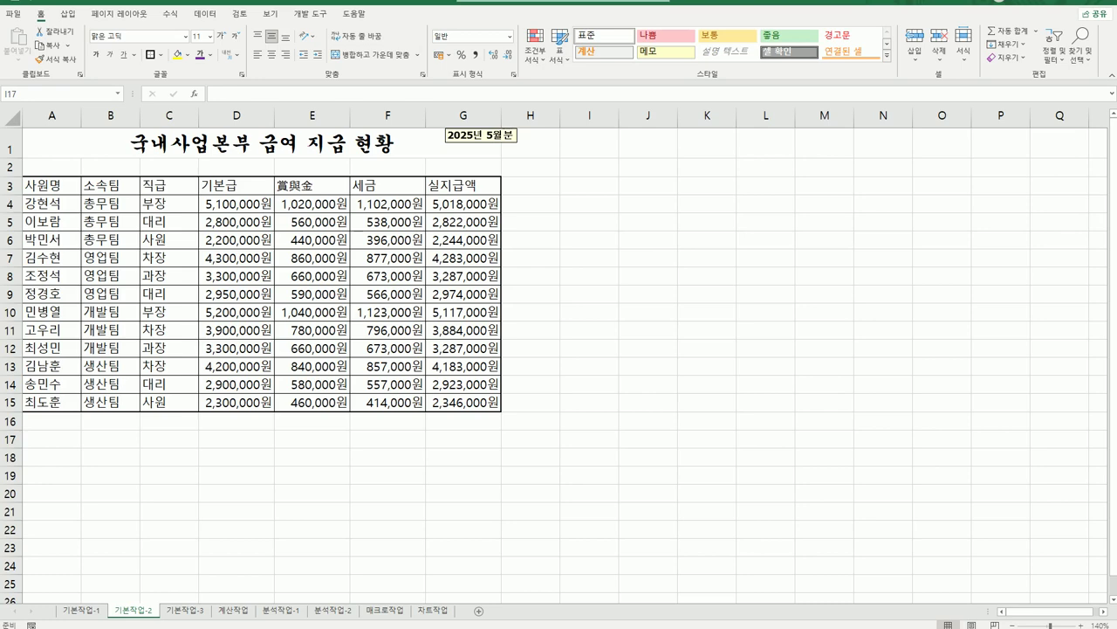
Step: On the 기본작업-3 sheet, start a formula-based conditional formatting rule for A4:G18 with =left($B4,1)="B"
click(186, 609)
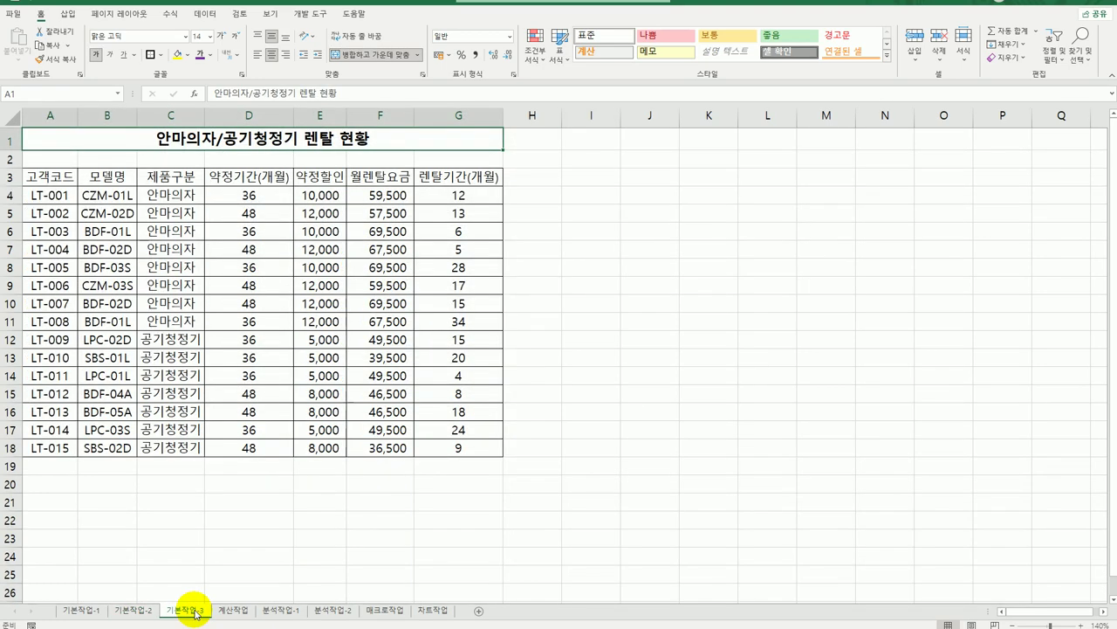
drag(57, 196, 444, 449)
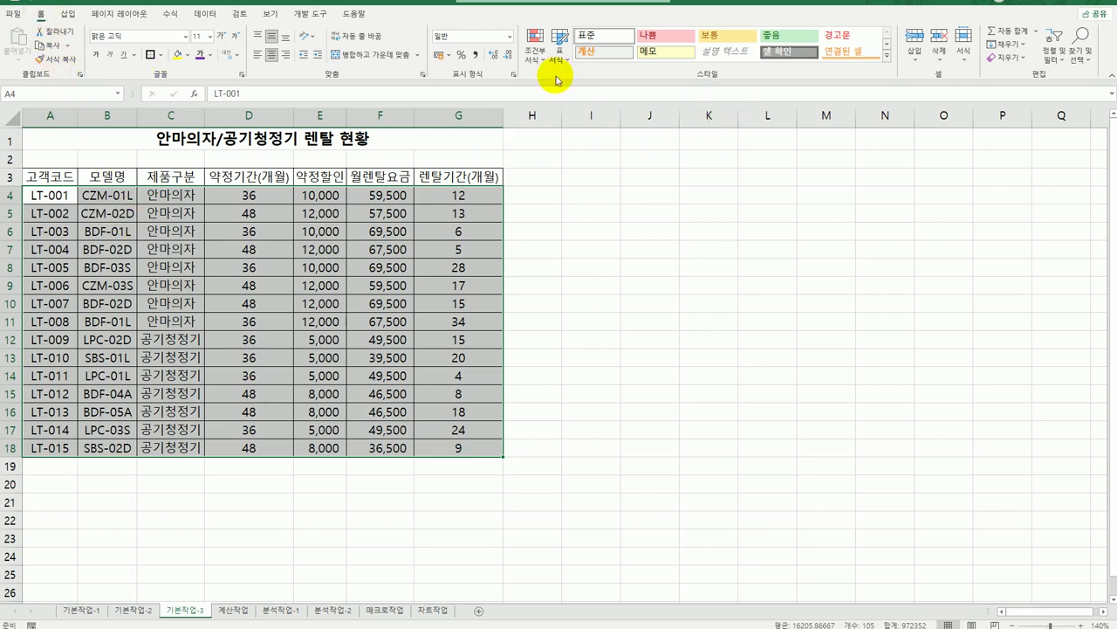
click(534, 48)
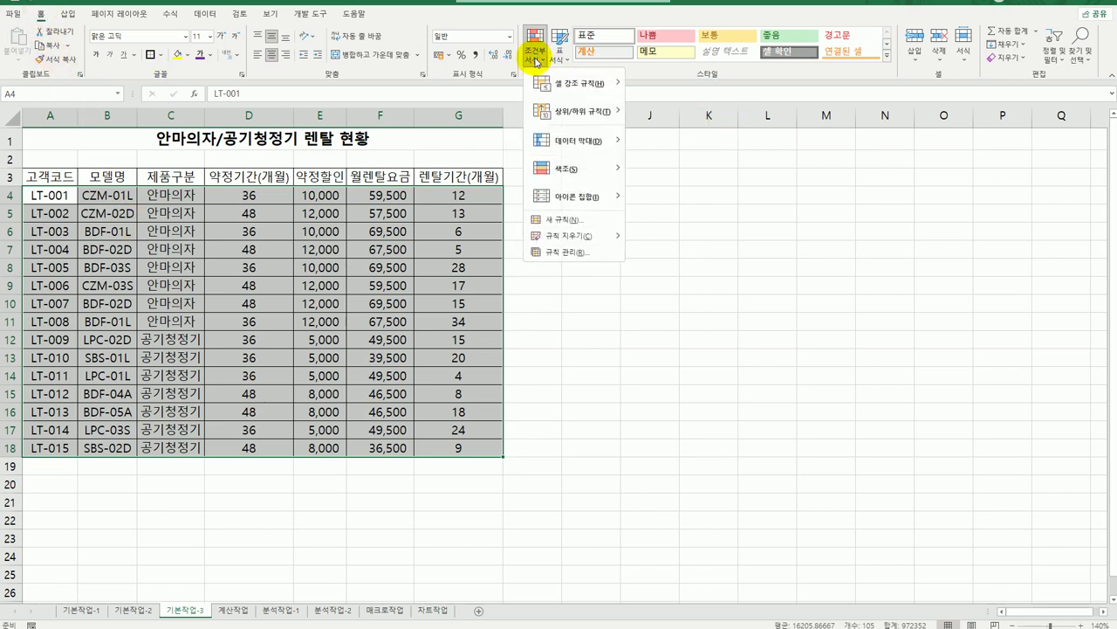
click(559, 219)
click(629, 287)
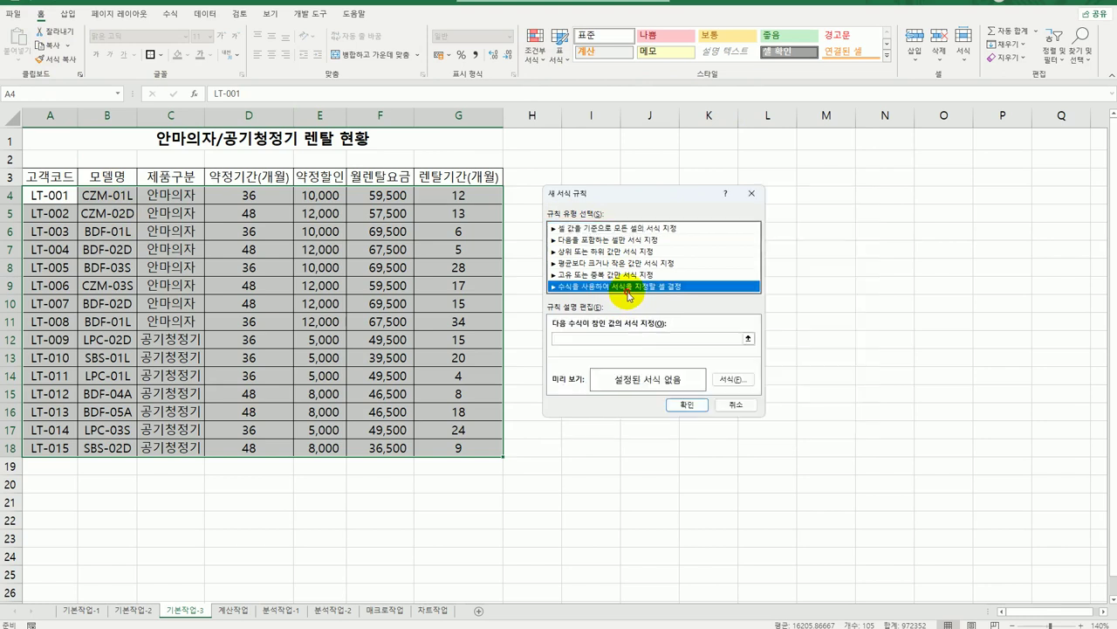
click(611, 338)
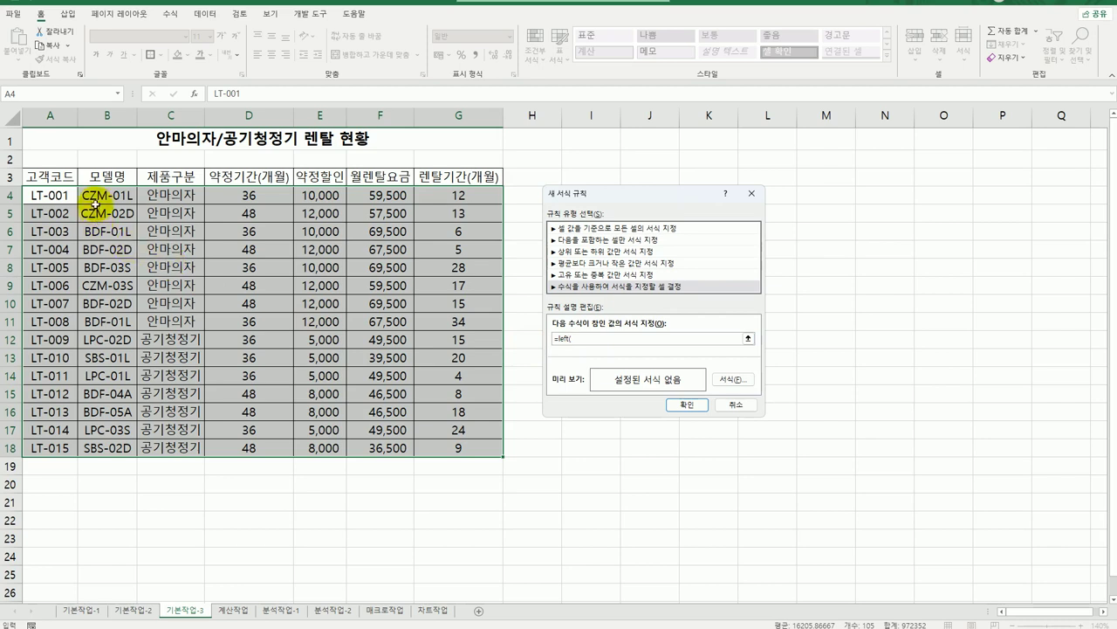
click(98, 195)
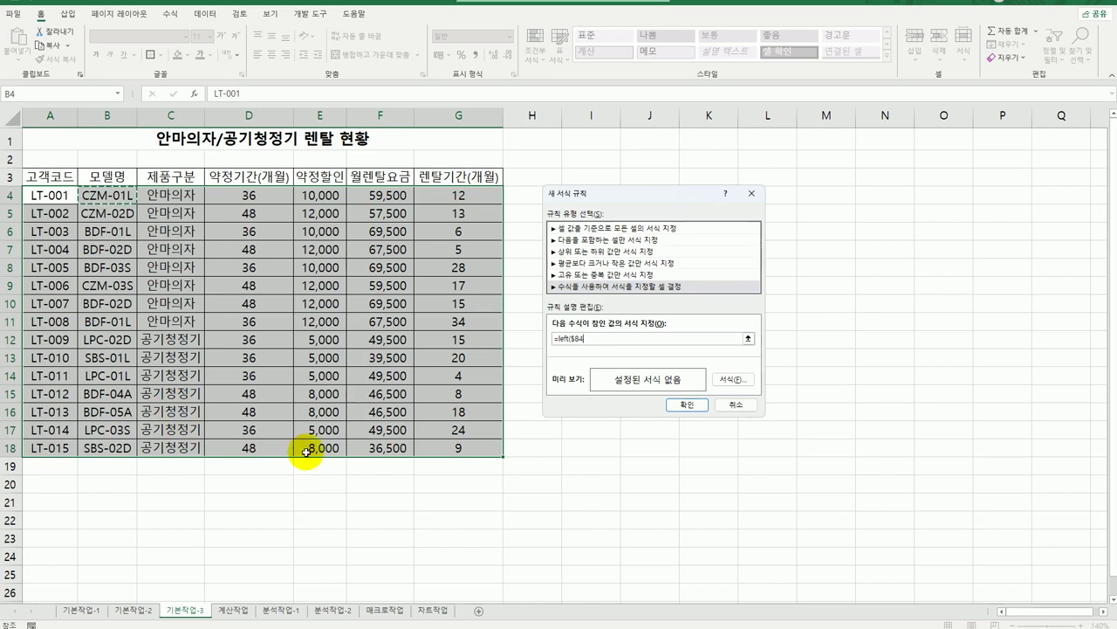
text(,1)="B)
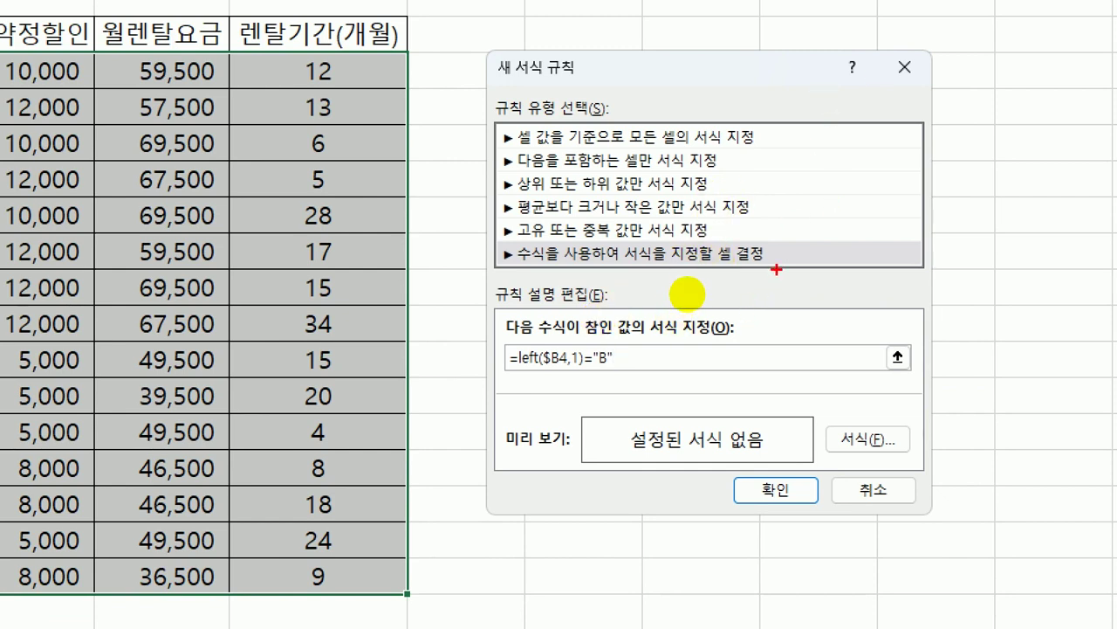
mouse_move(776, 267)
mouse_down()
mouse_move(498, 253)
mouse_move(777, 225)
mouse_move(690, 280)
mouse_up()
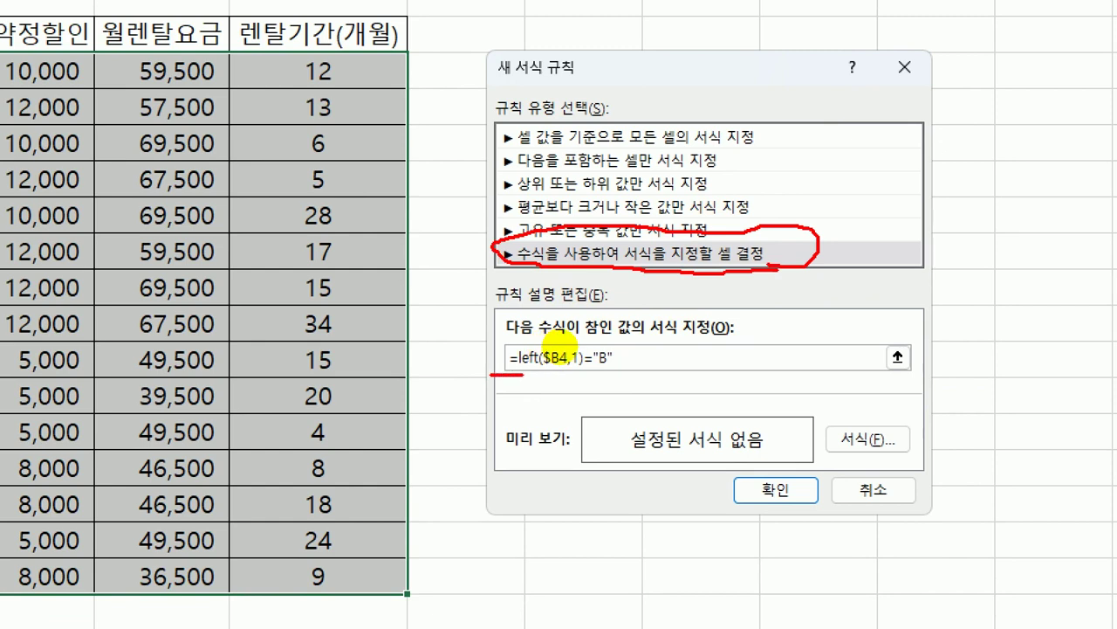
drag(491, 374, 627, 374)
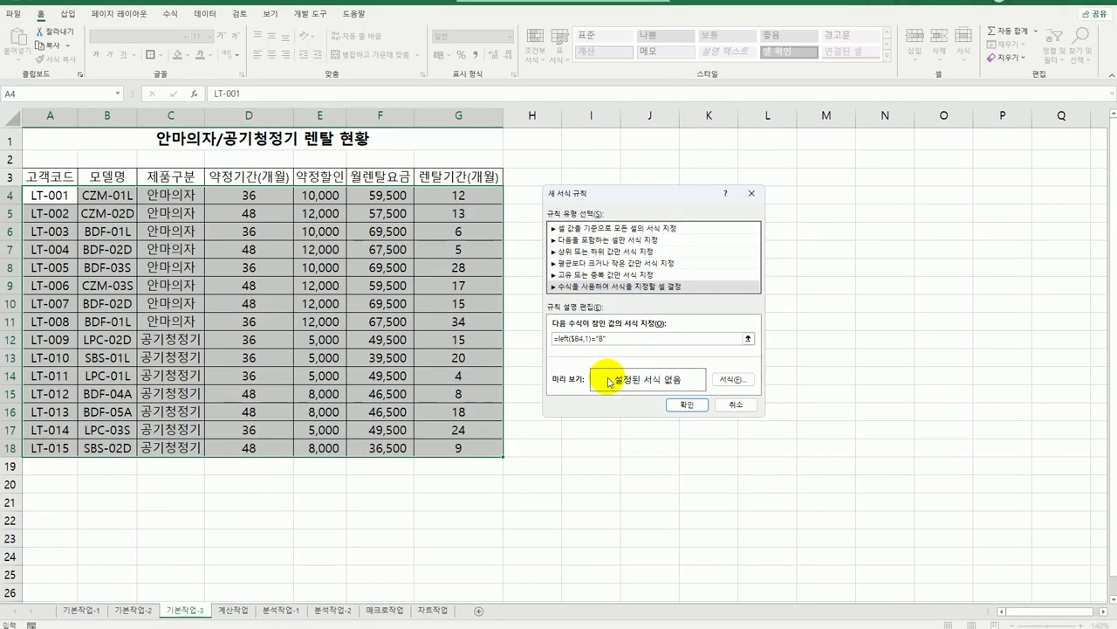
Step: Set the font colour in the conditional formatting rule's format to standard orange
click(864, 440)
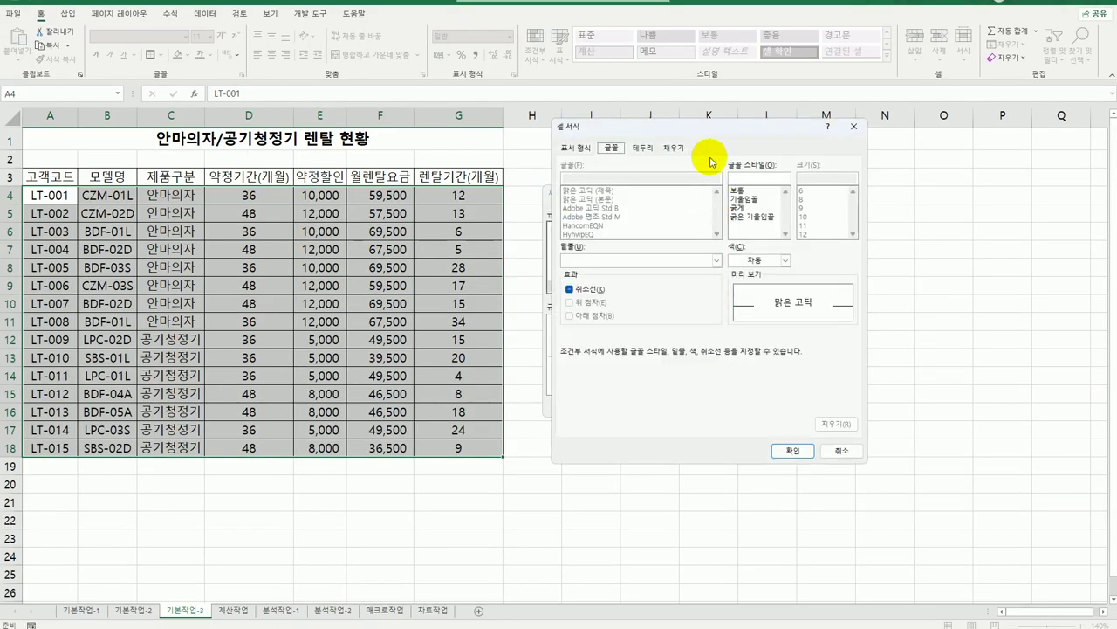
drag(707, 136, 800, 156)
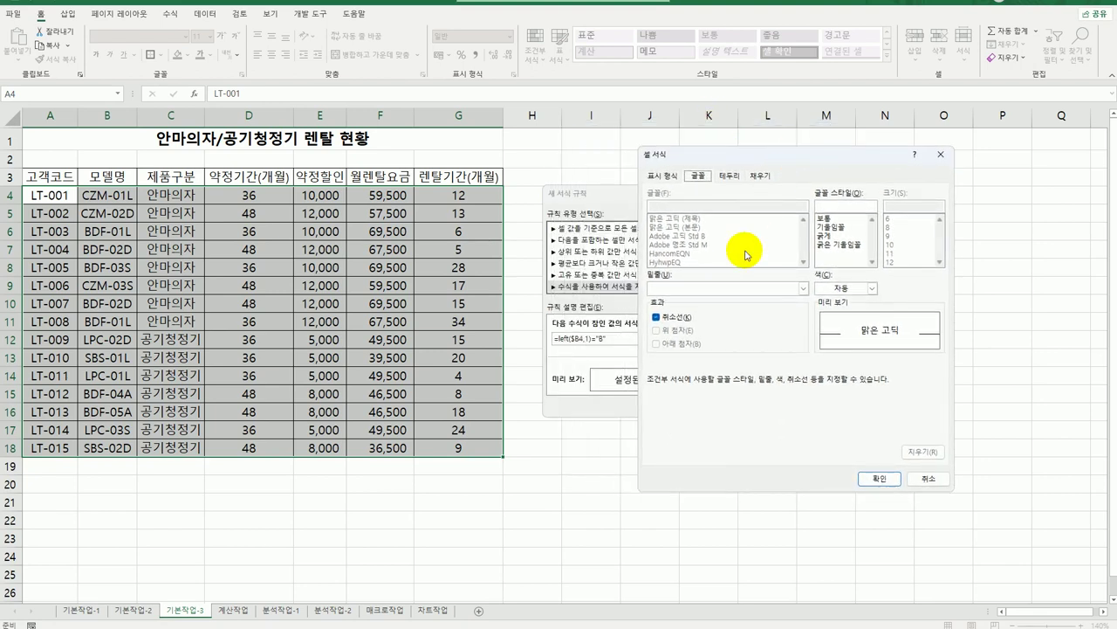
click(871, 288)
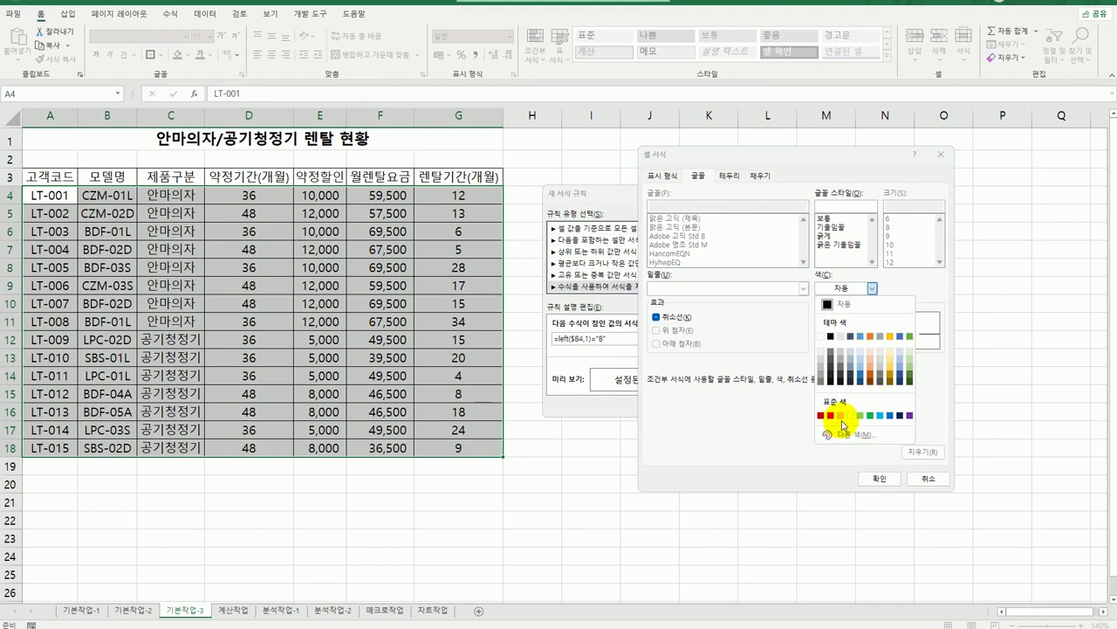
click(841, 415)
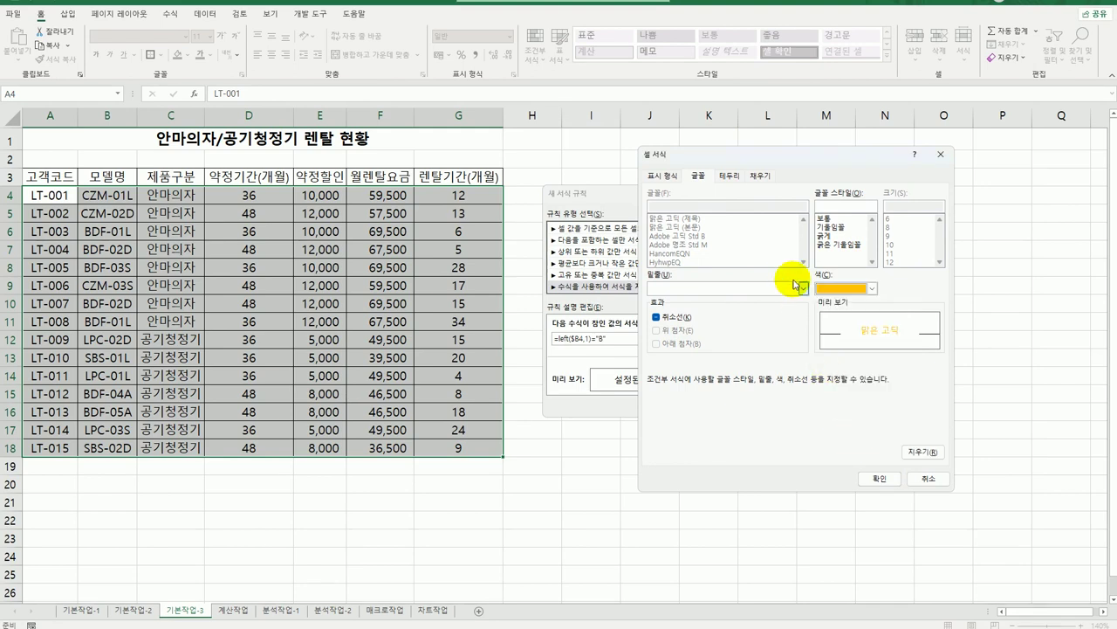
Step: Set the rule's background fill to standard purple and apply the rule to the rental table
click(763, 176)
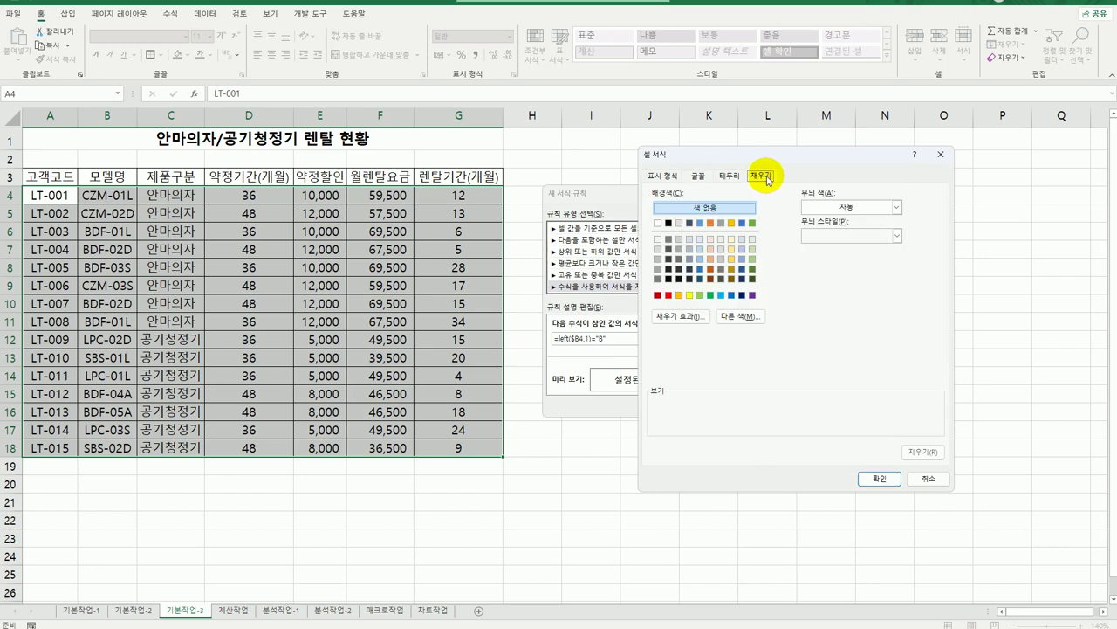
click(752, 296)
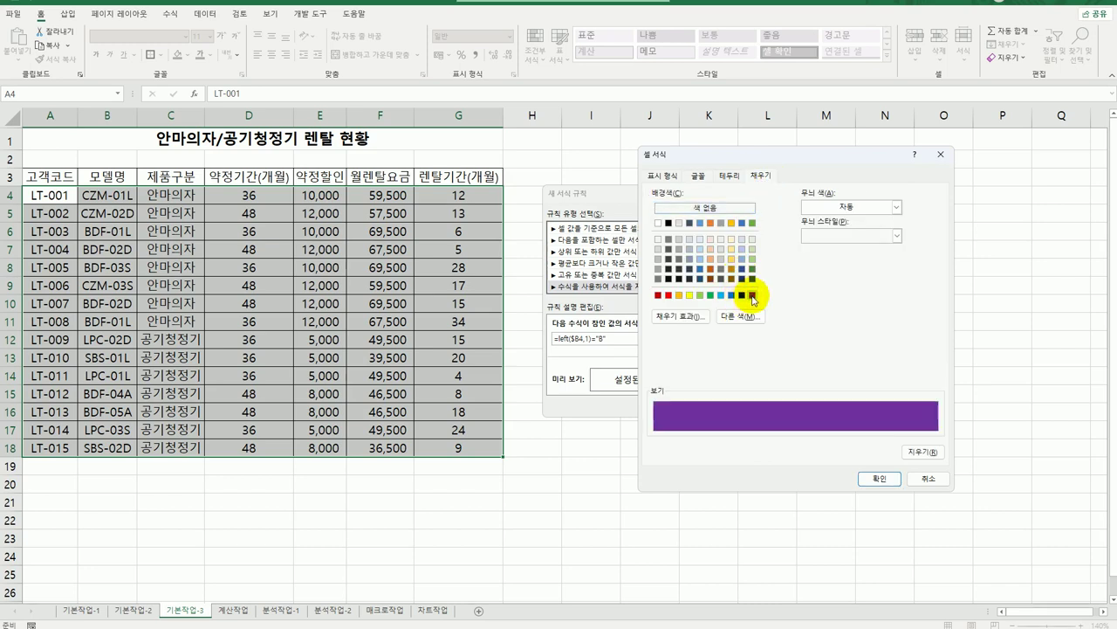
click(896, 207)
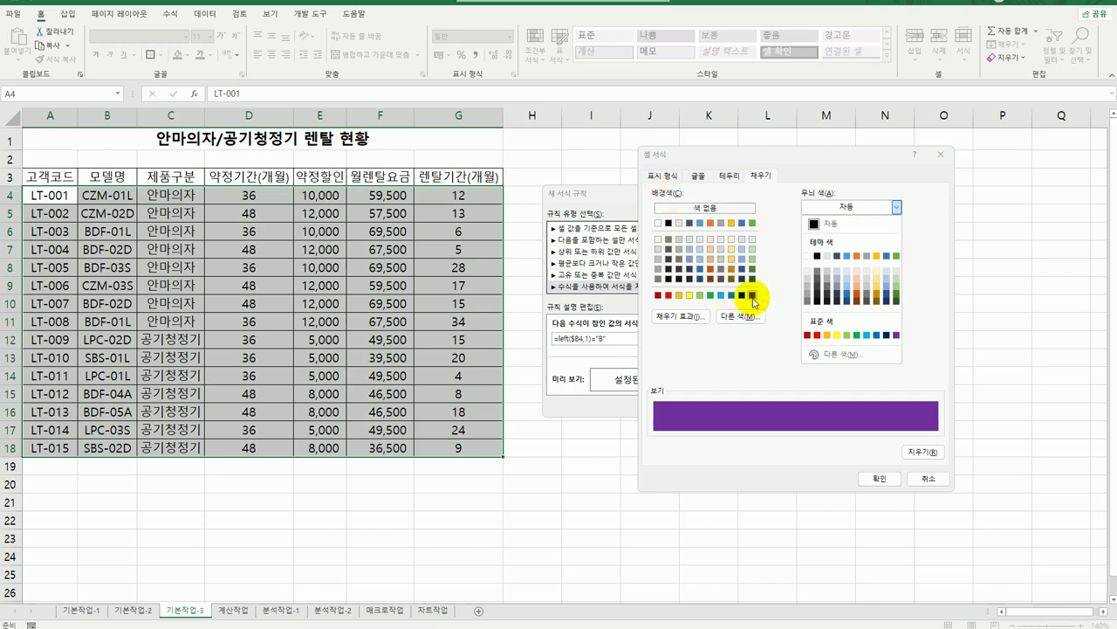
click(871, 479)
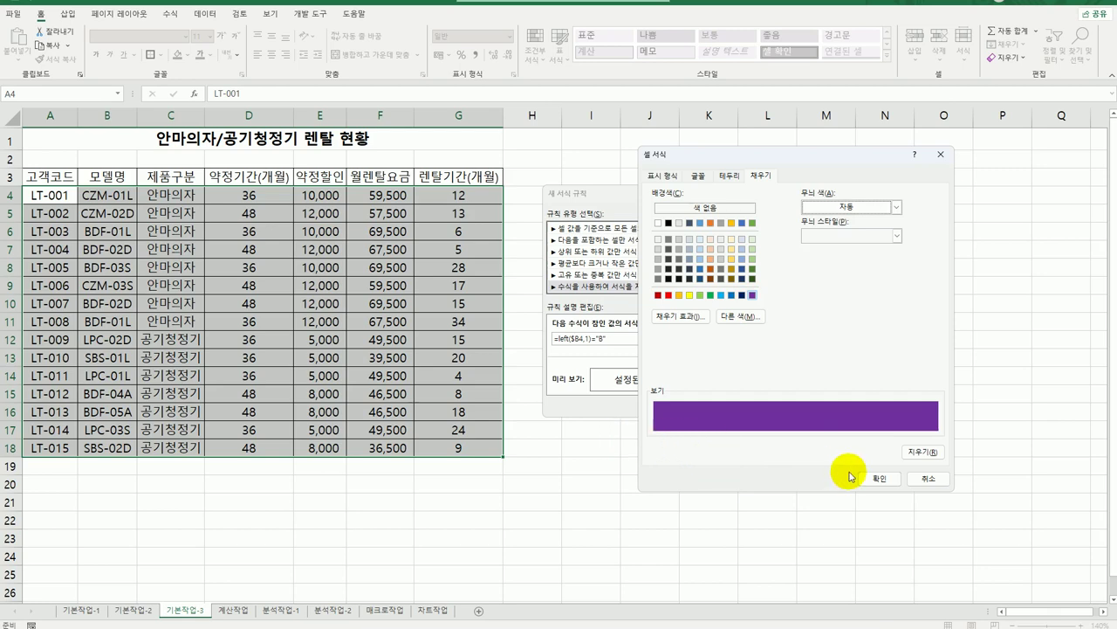
click(867, 477)
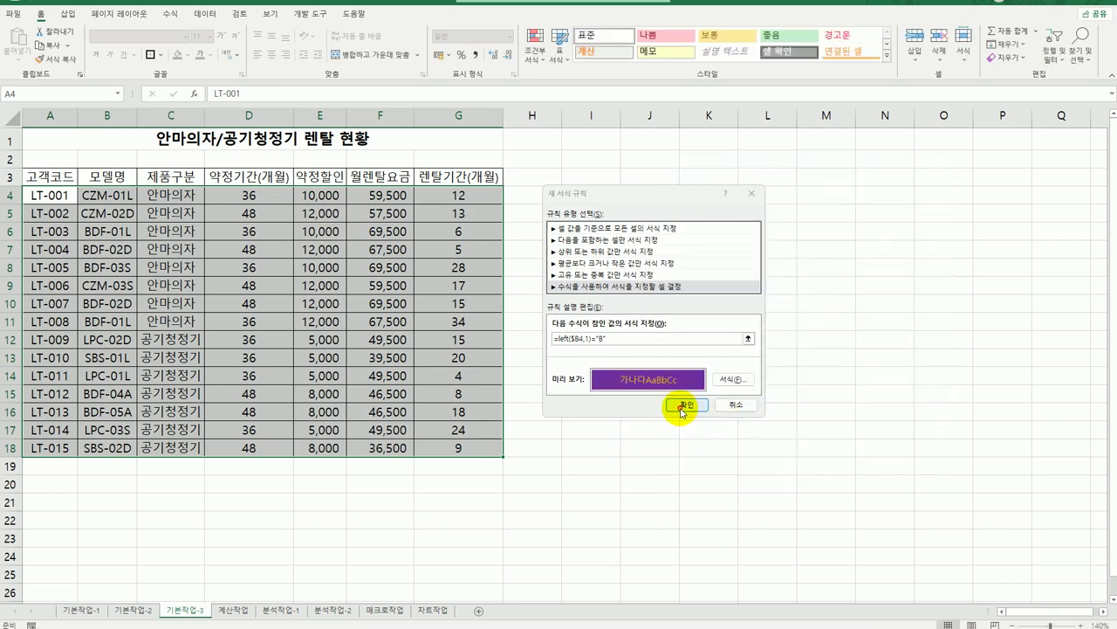
click(684, 405)
click(685, 449)
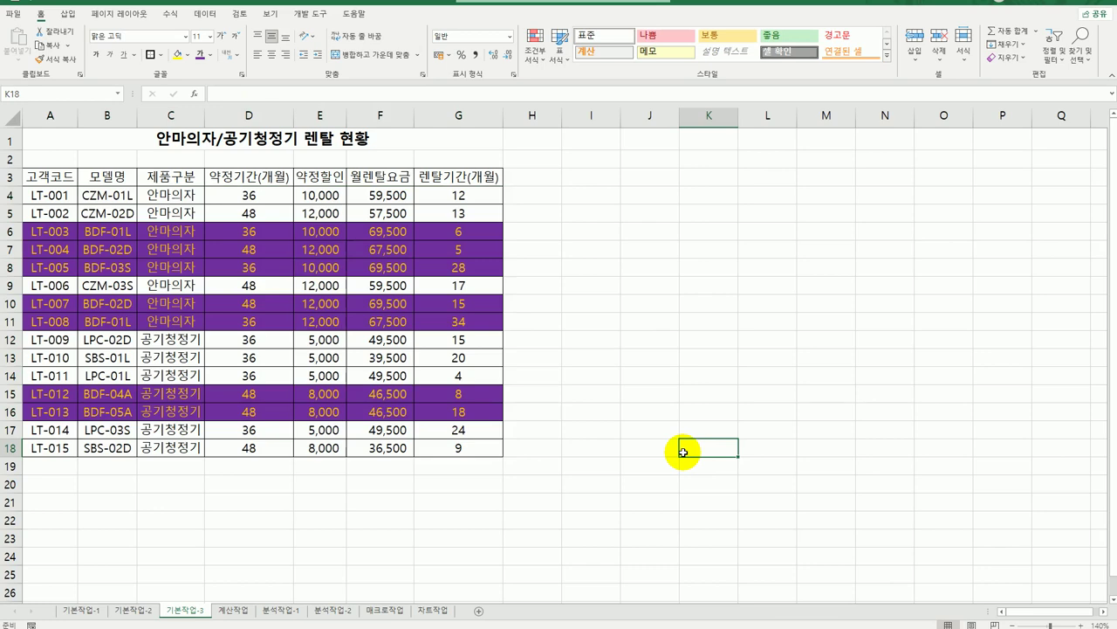
Step: On the 계산작업 sheet, start a DSUM function in D12 for the 영업팀 지급액 합계 and open its function arguments
click(247, 609)
scroll(265, 306, up, 2)
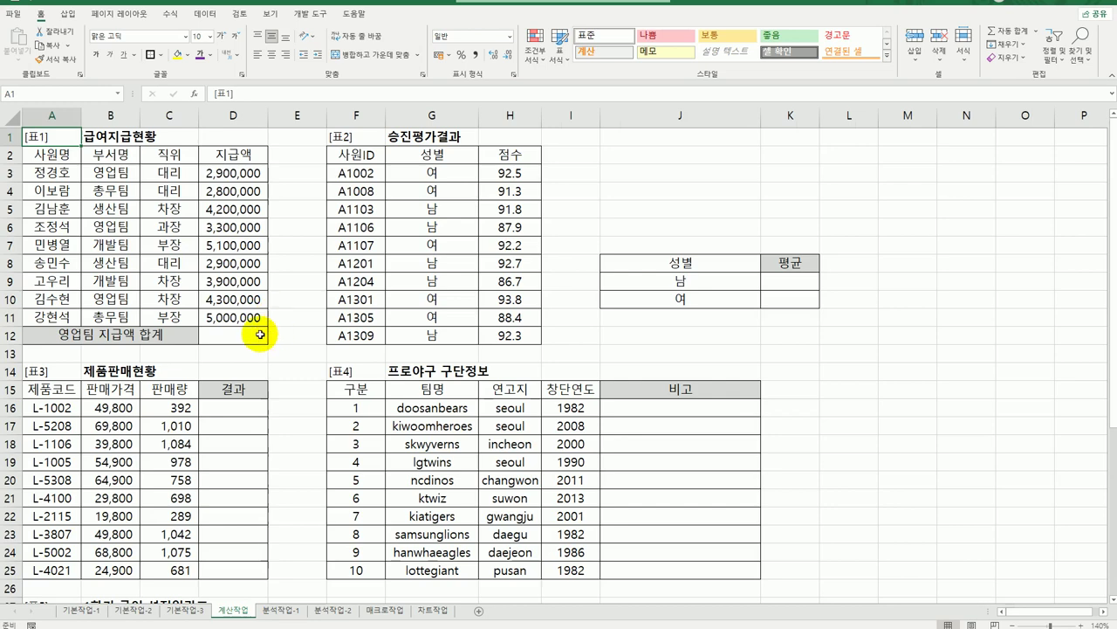
click(259, 334)
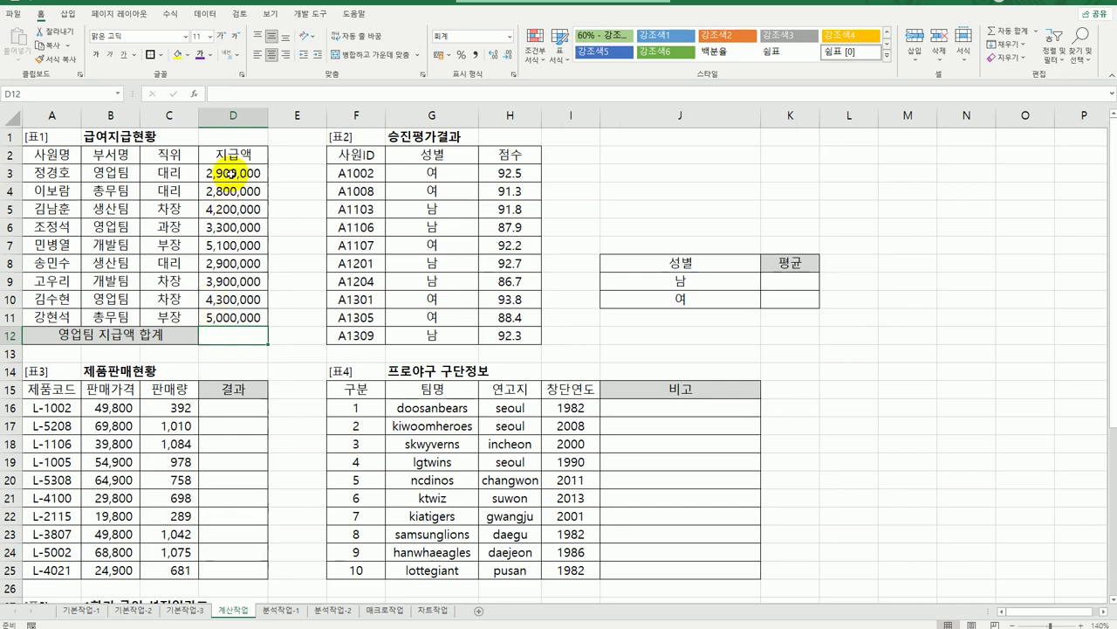
drag(231, 173, 234, 316)
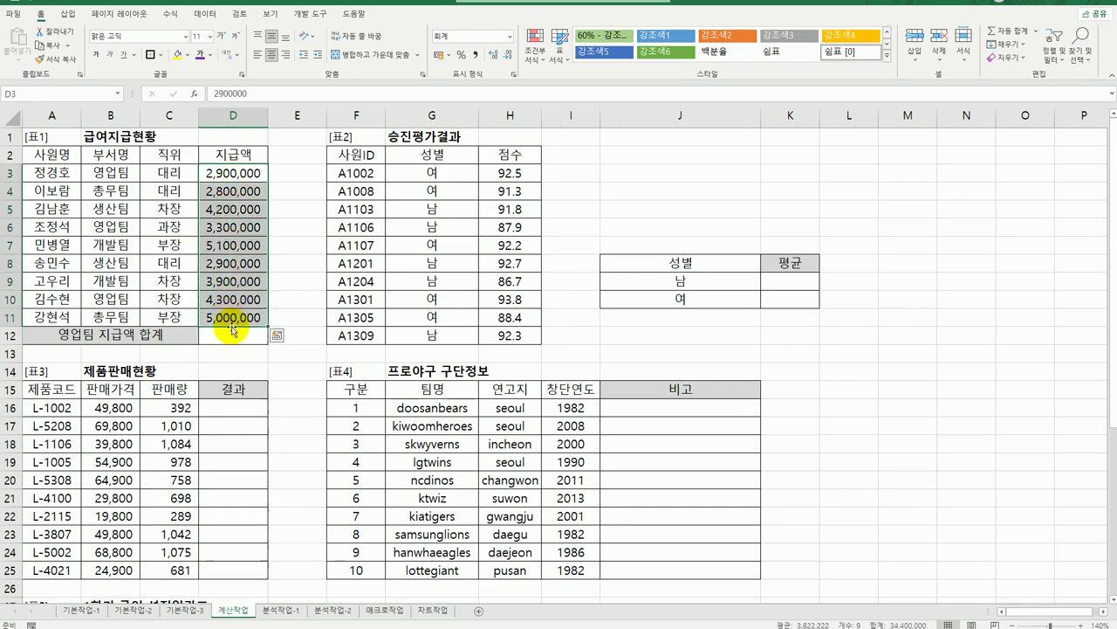
click(232, 337)
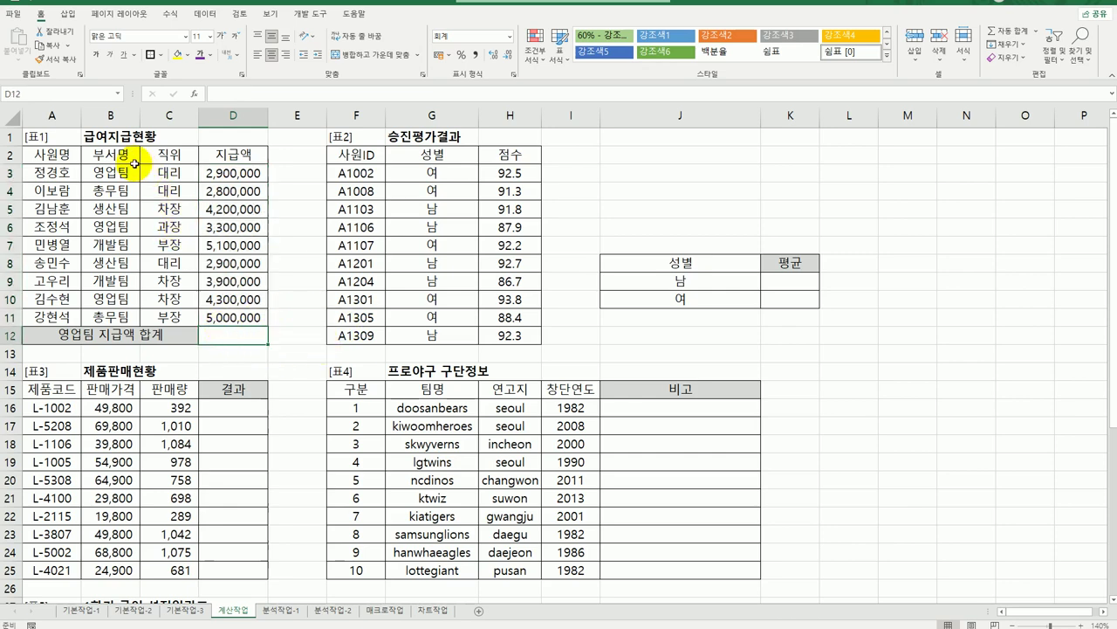
drag(135, 164, 123, 173)
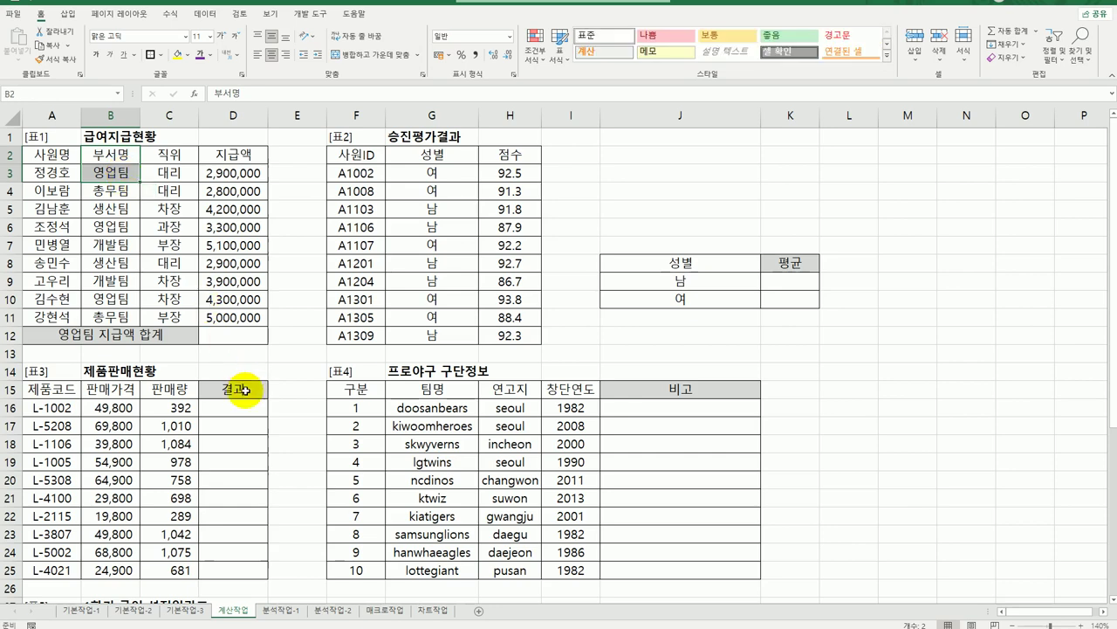
click(229, 336)
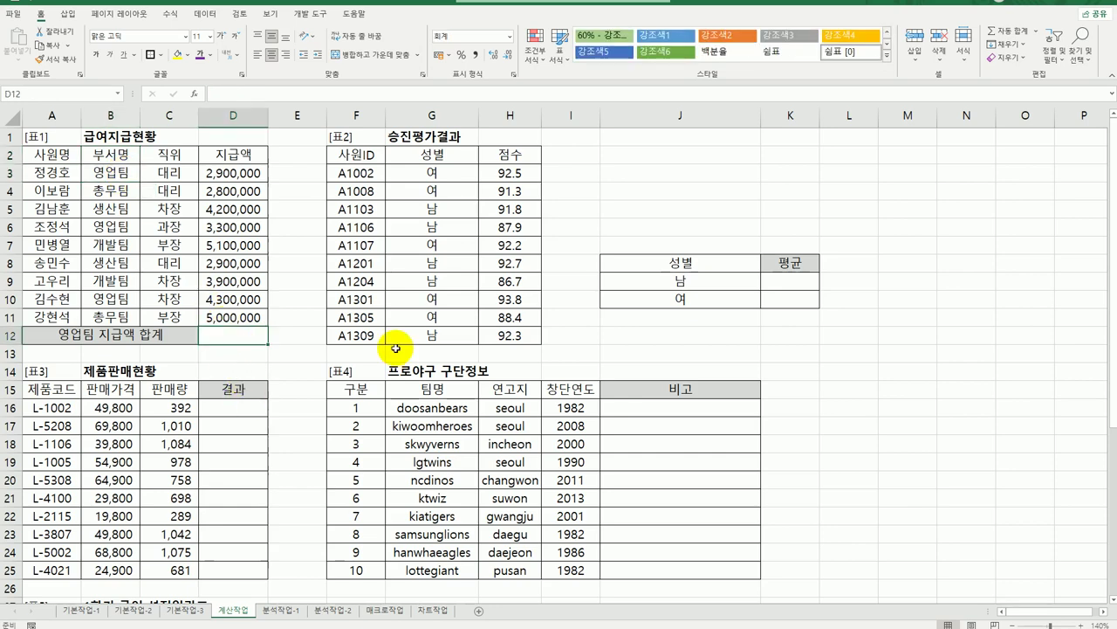
text(=)
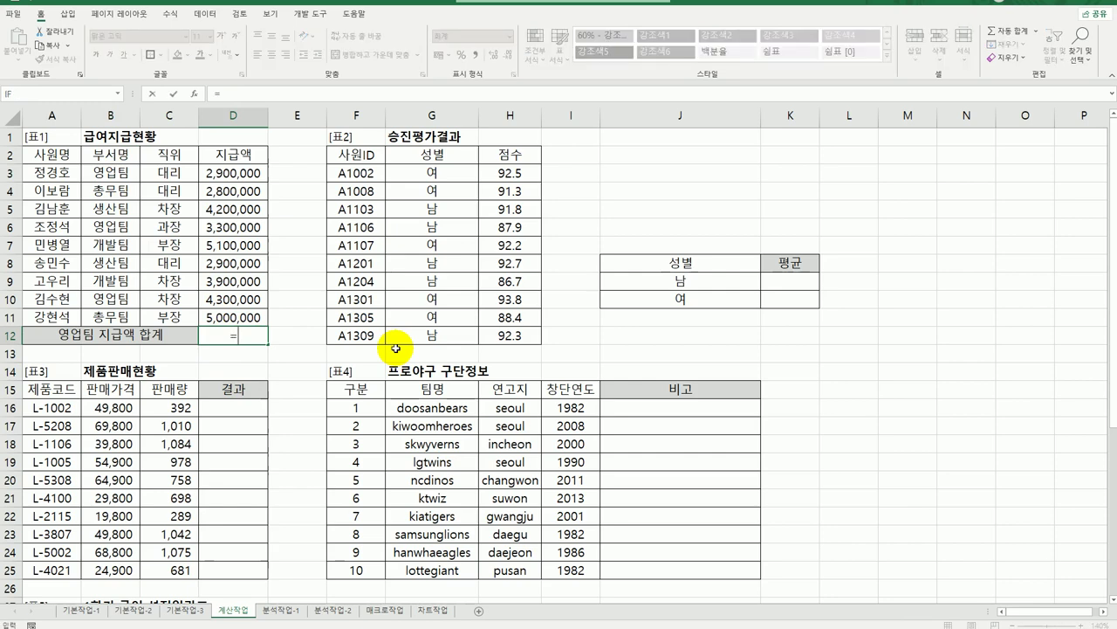
text(d)
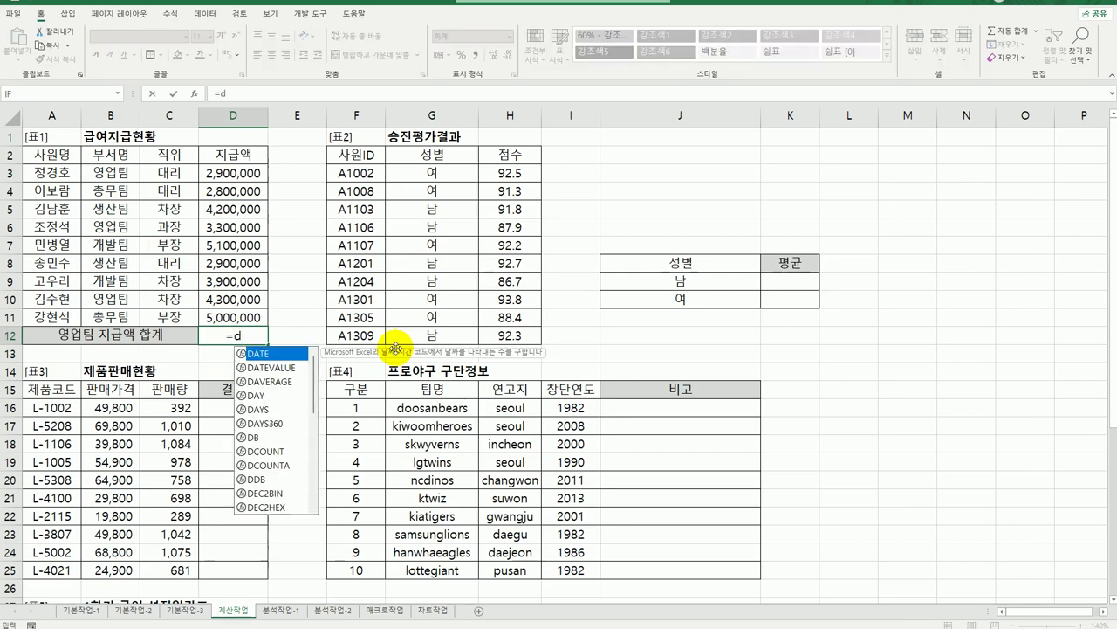
text(su)
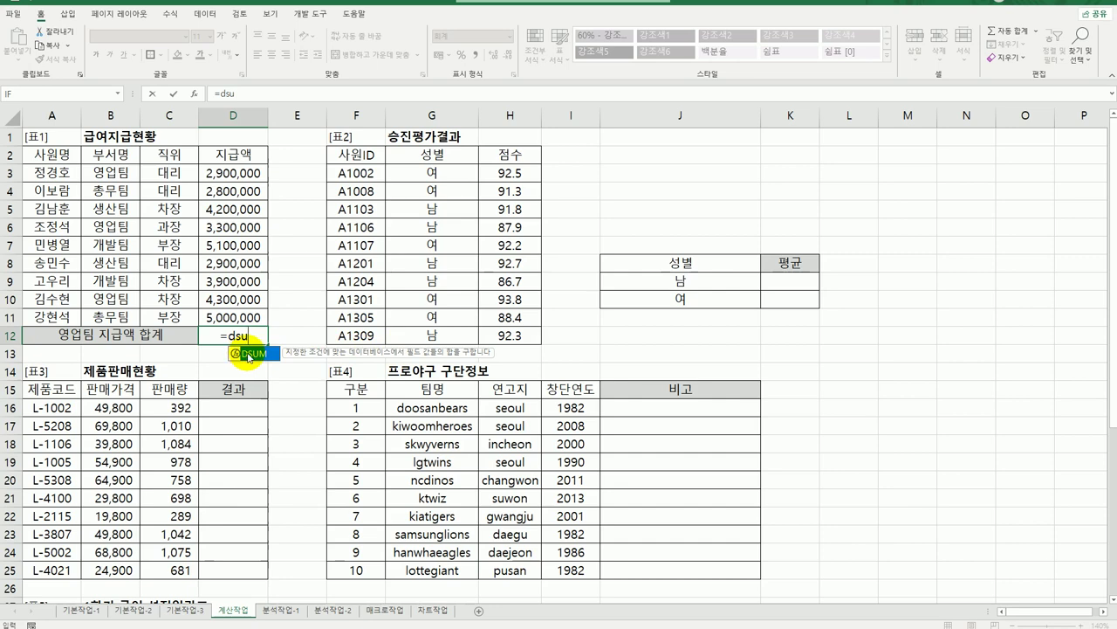
double_click(249, 357)
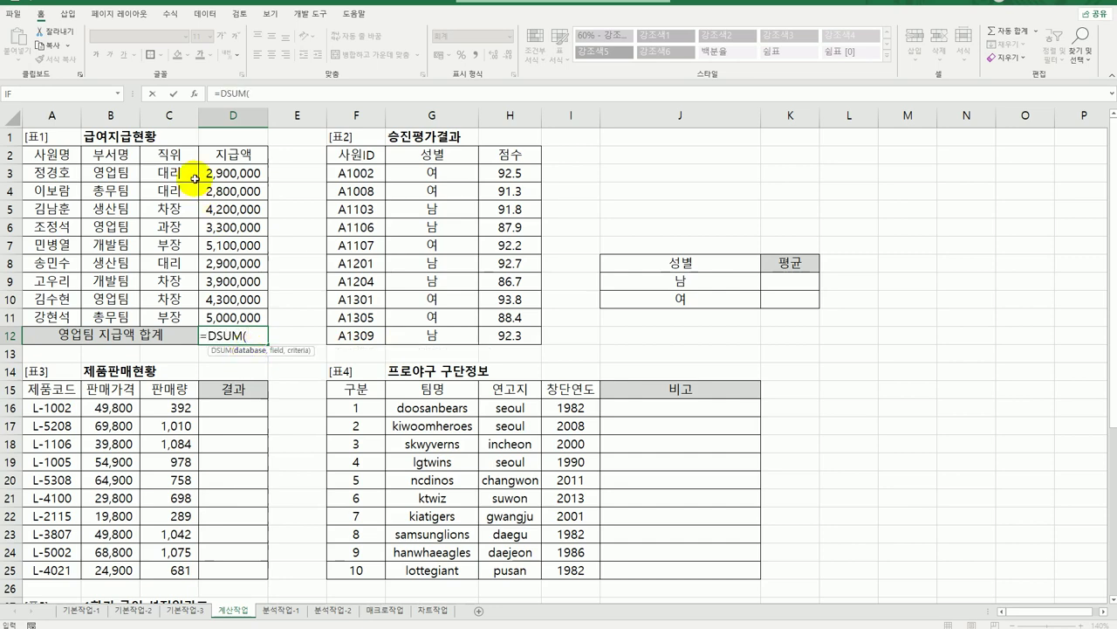
click(194, 93)
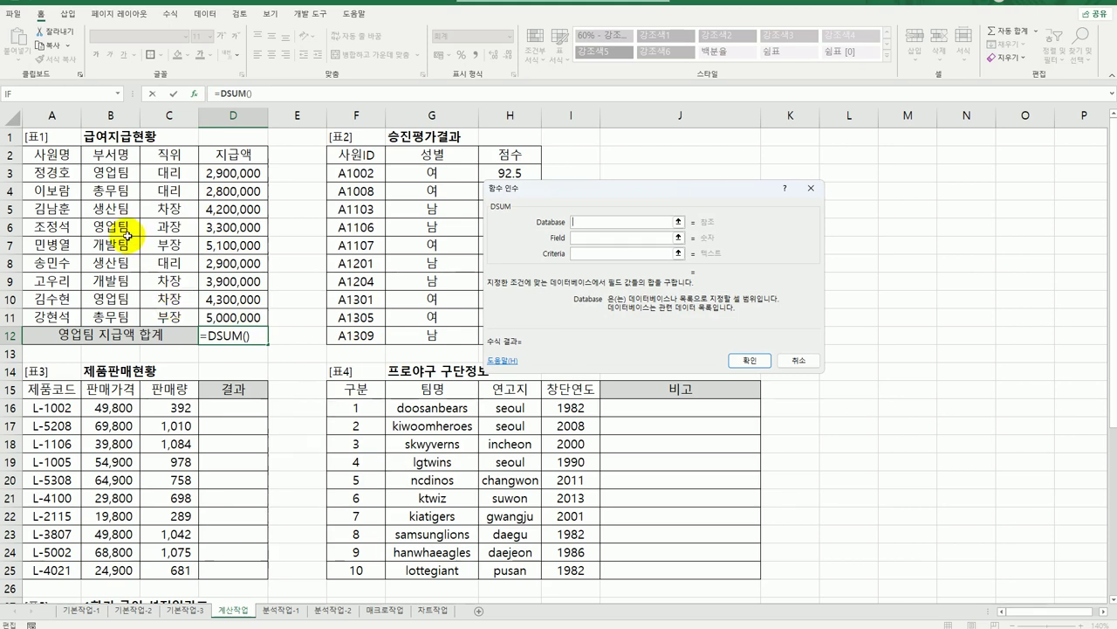
Step: Set the DSUM arguments to database A2:D11, field D2 and criteria B2:B3, and enter the formula in D12
drag(52, 154, 225, 318)
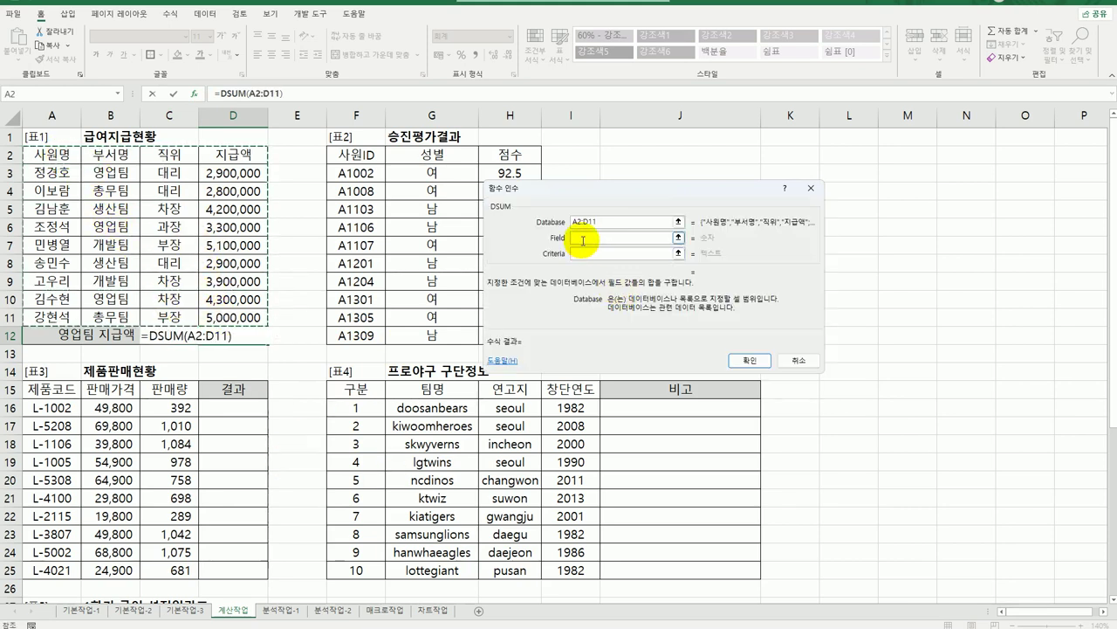
click(581, 238)
click(242, 160)
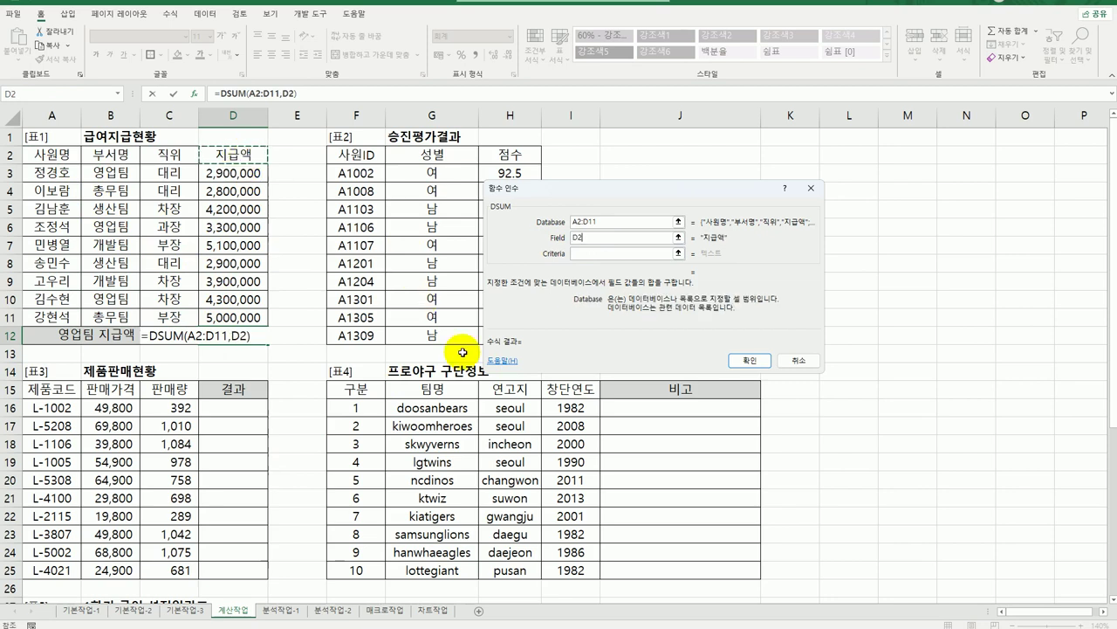
click(615, 253)
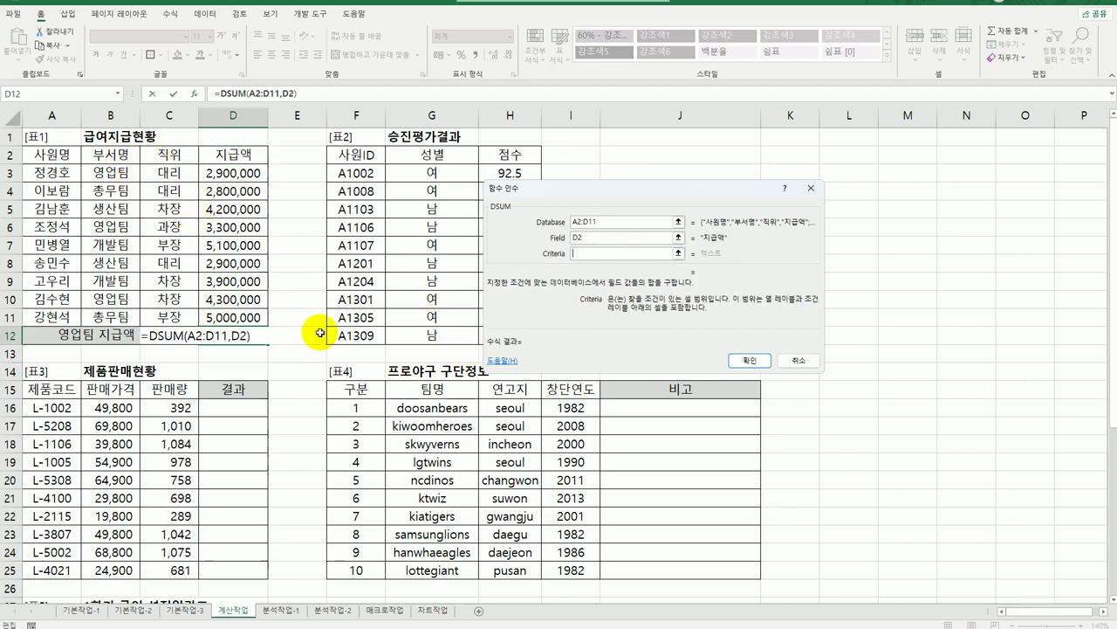
drag(112, 154, 115, 175)
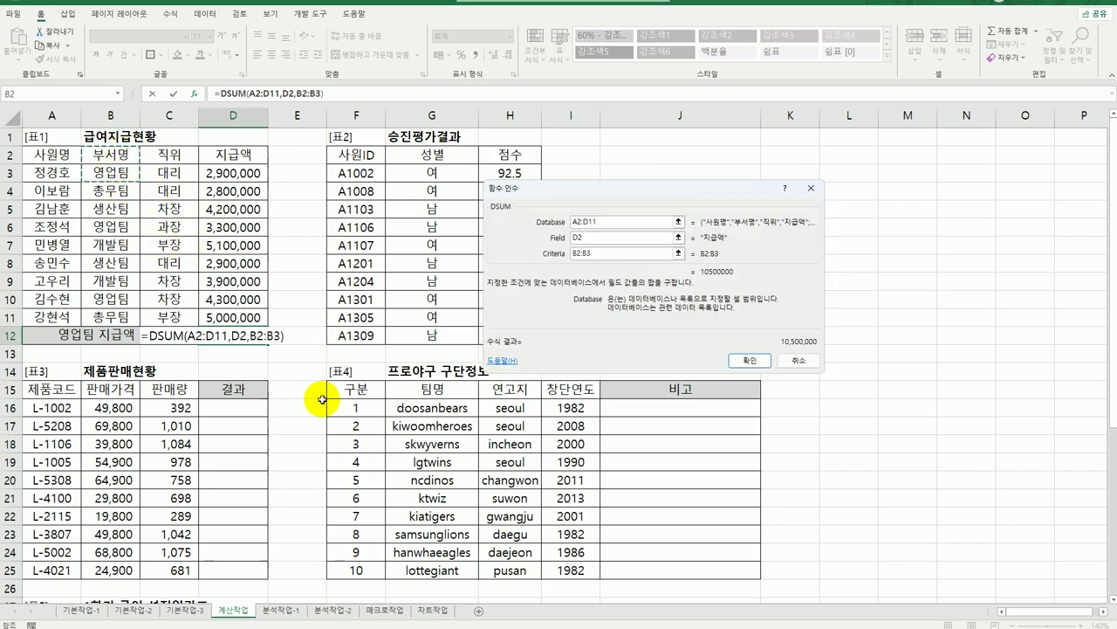
click(743, 359)
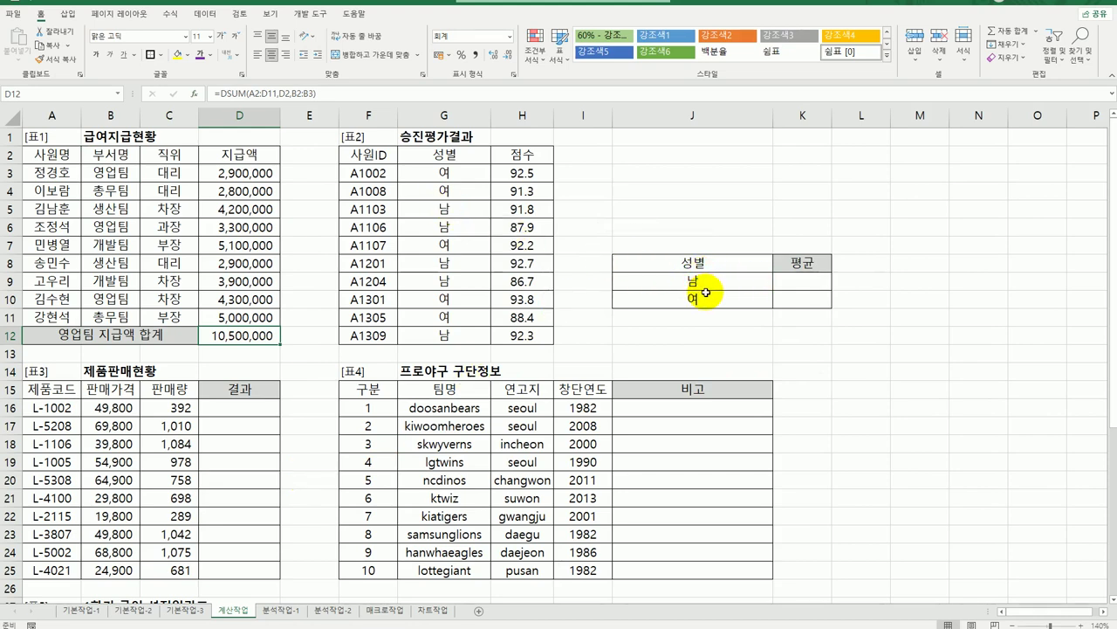
Step: Start an AVERAGEIF function in K9 for the 남 average and place its arguments dialog clear of the 승진평가결과 table
click(817, 281)
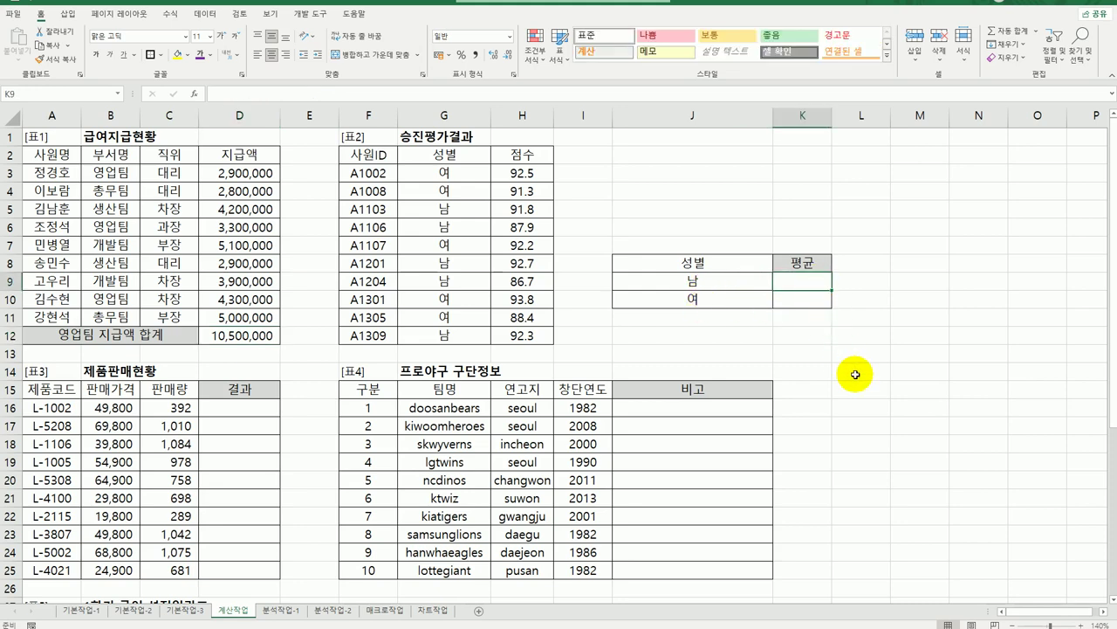
click(721, 262)
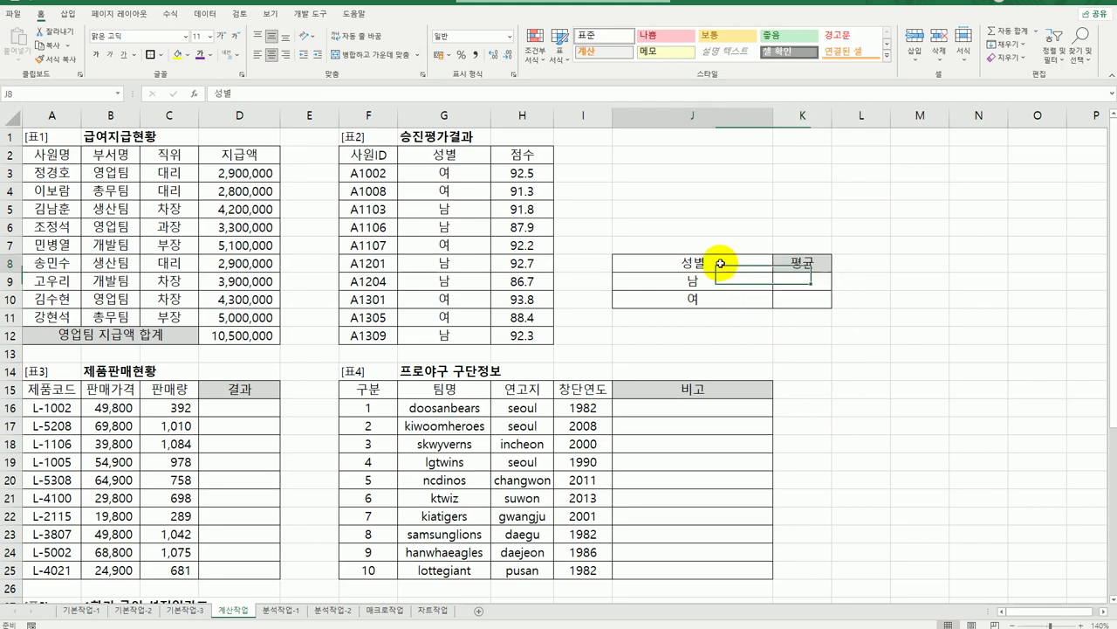
click(721, 280)
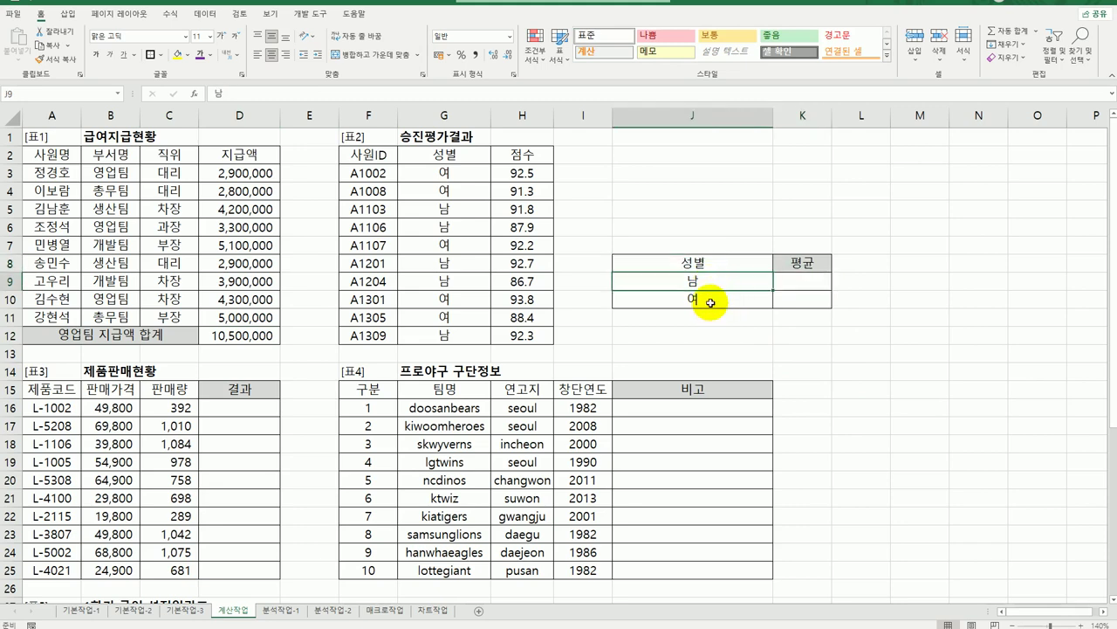
click(817, 280)
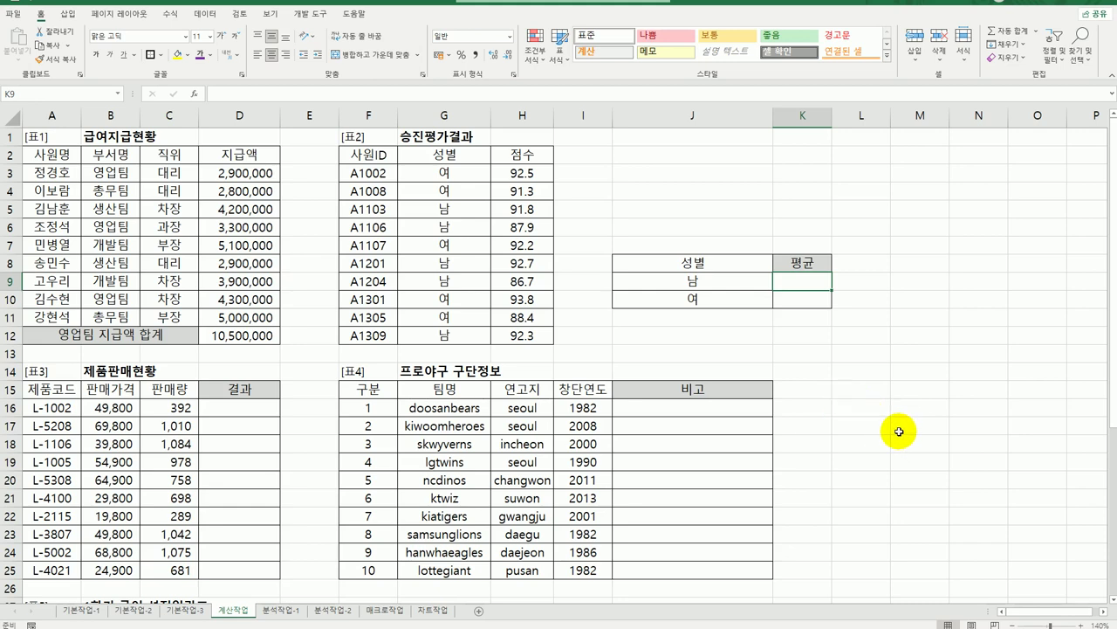
text(=)
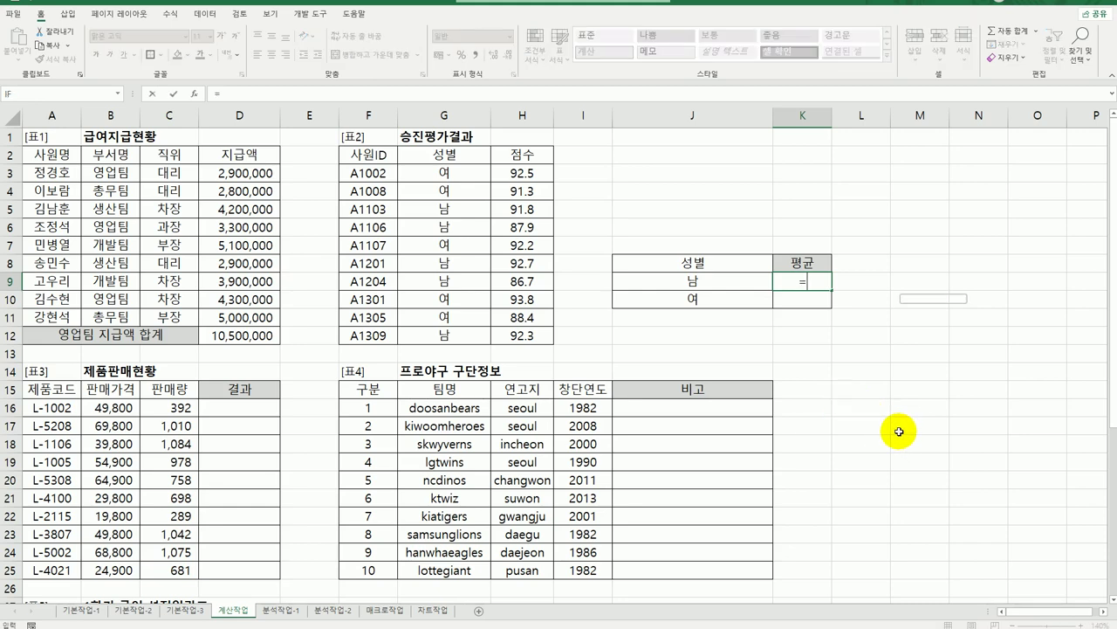
text(av)
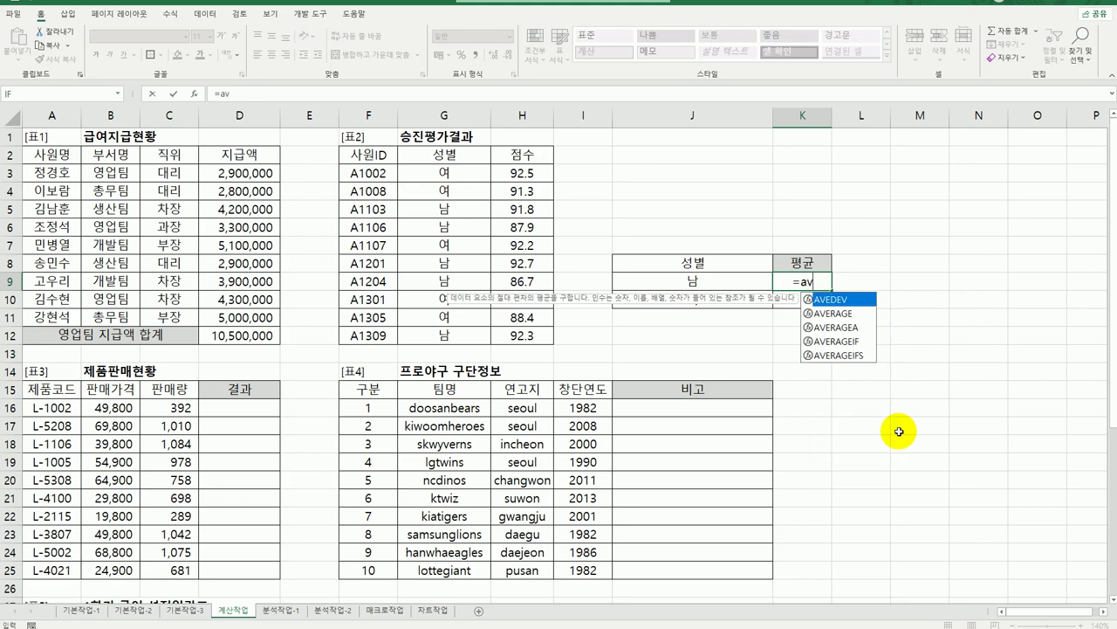
double_click(836, 342)
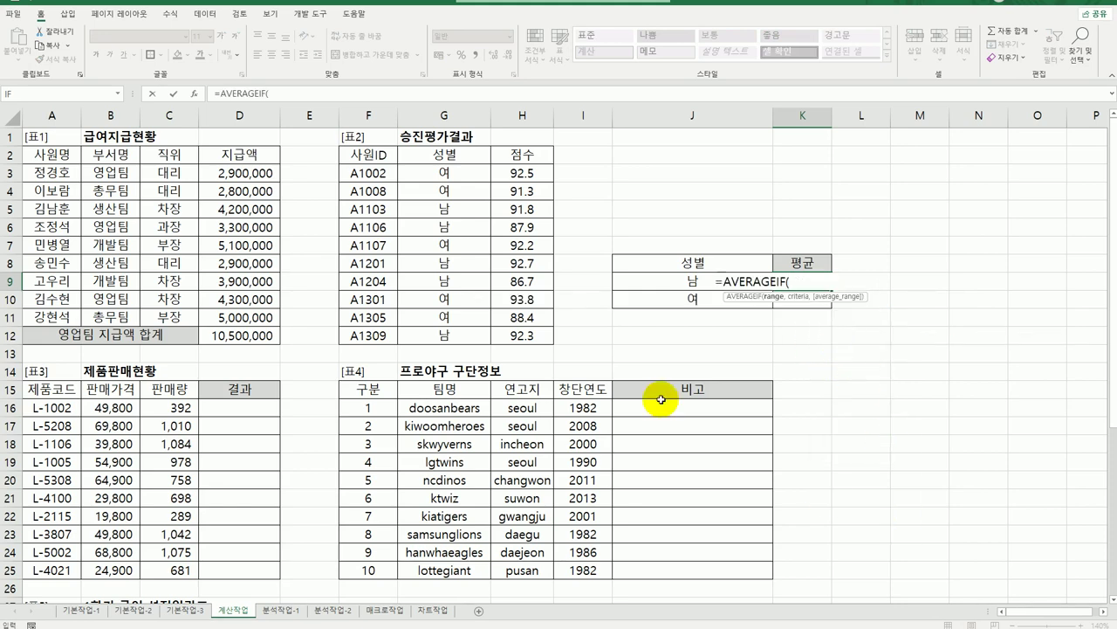
click(194, 94)
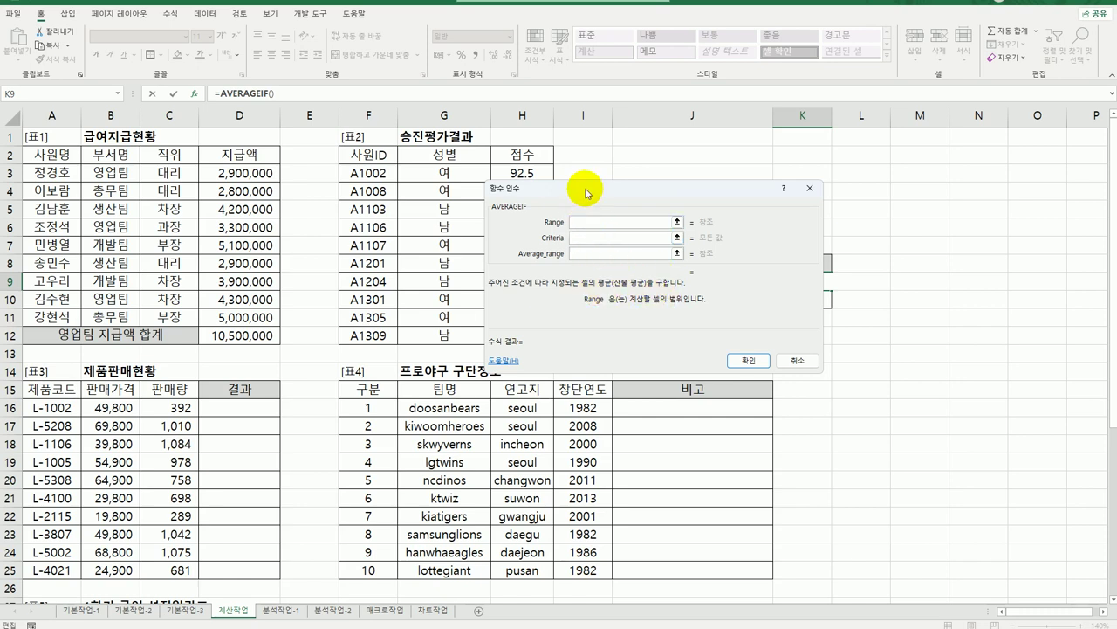
drag(582, 187, 717, 371)
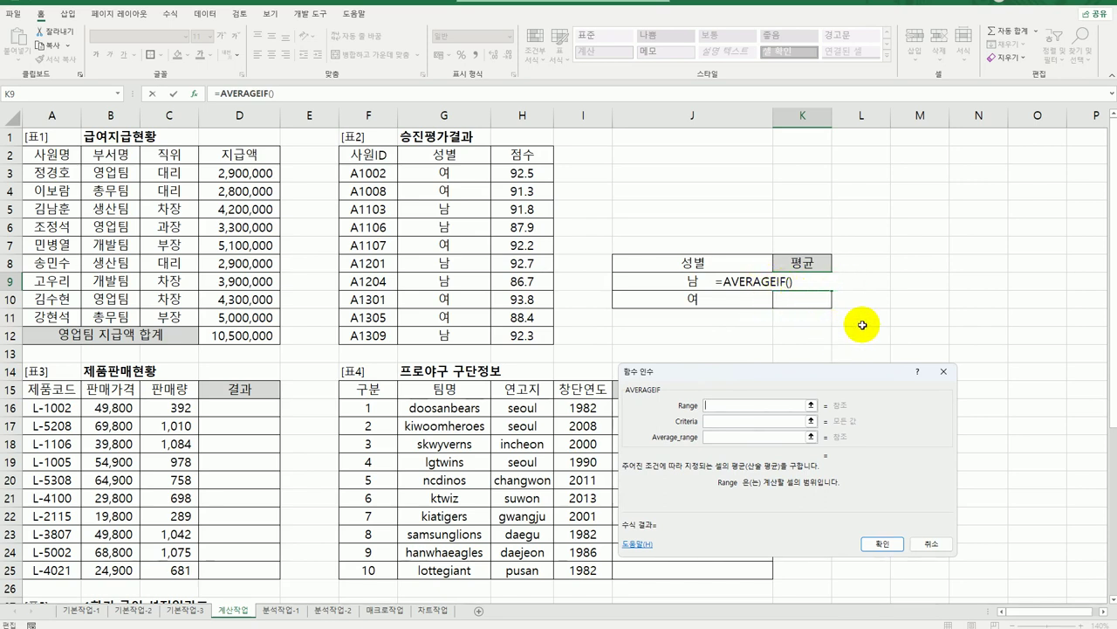
Step: Set the AVERAGEIF range to the absolute reference $G$3:$G$12 and the criteria to J9
click(479, 175)
drag(479, 174, 459, 344)
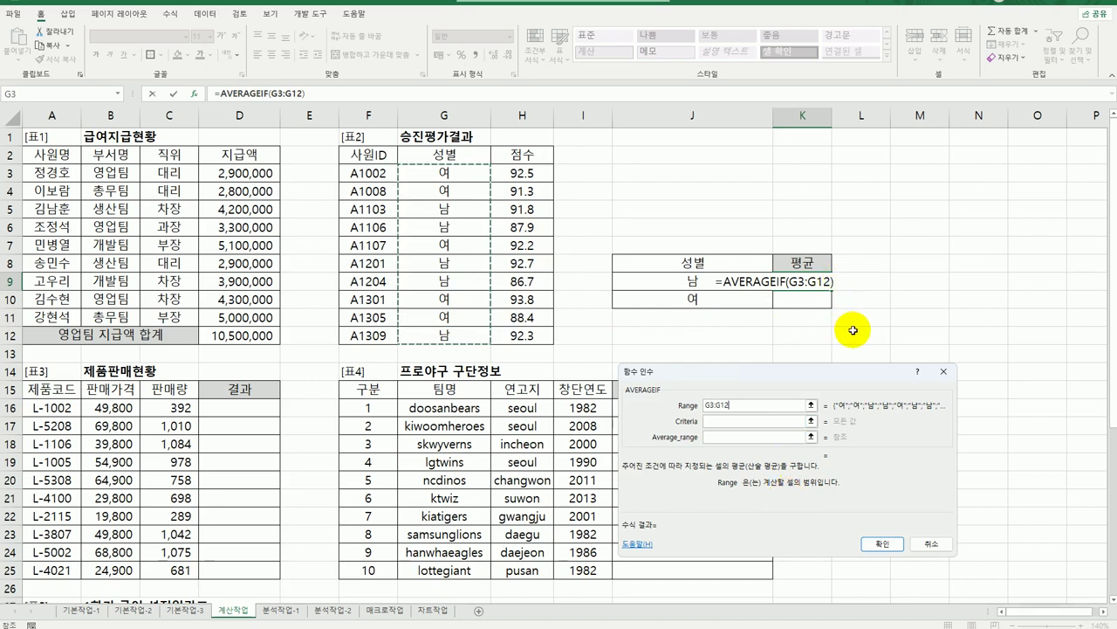
key(F4)
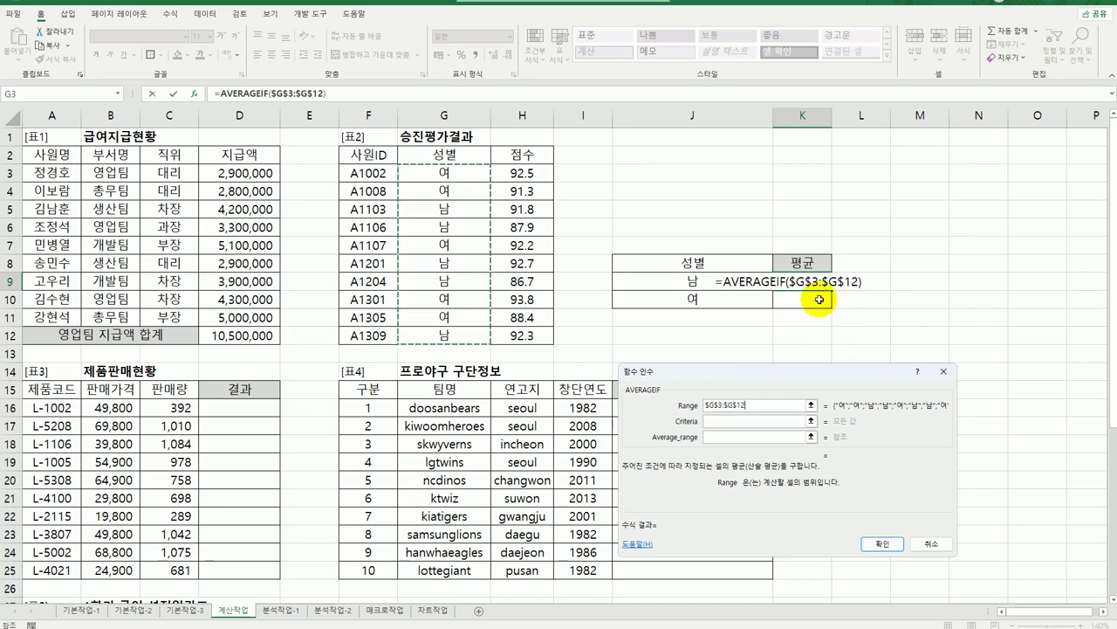
click(752, 422)
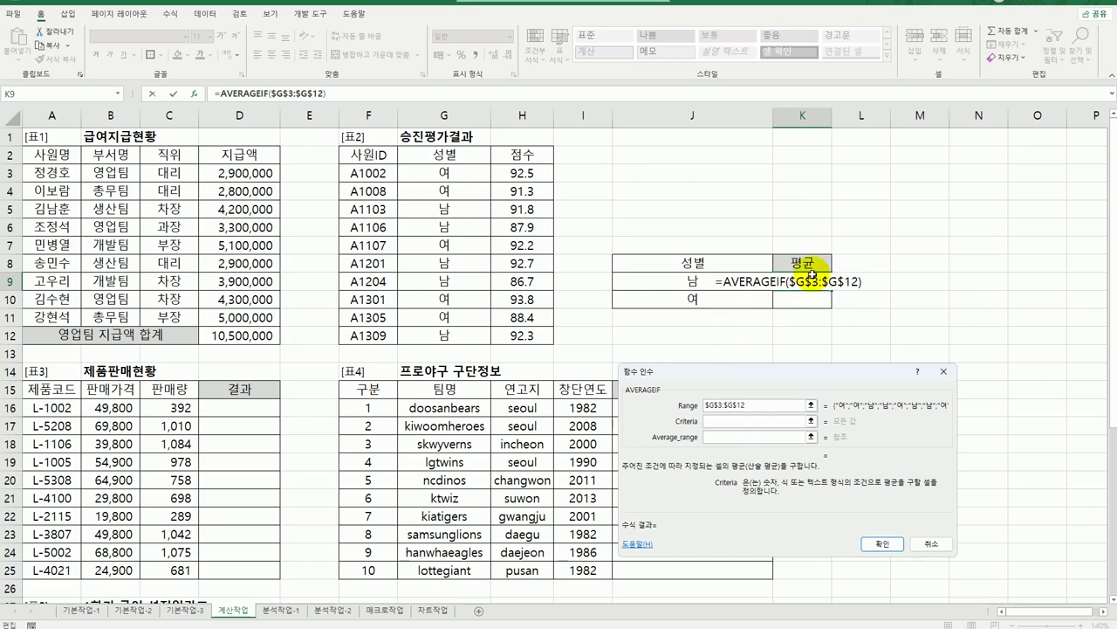
click(691, 281)
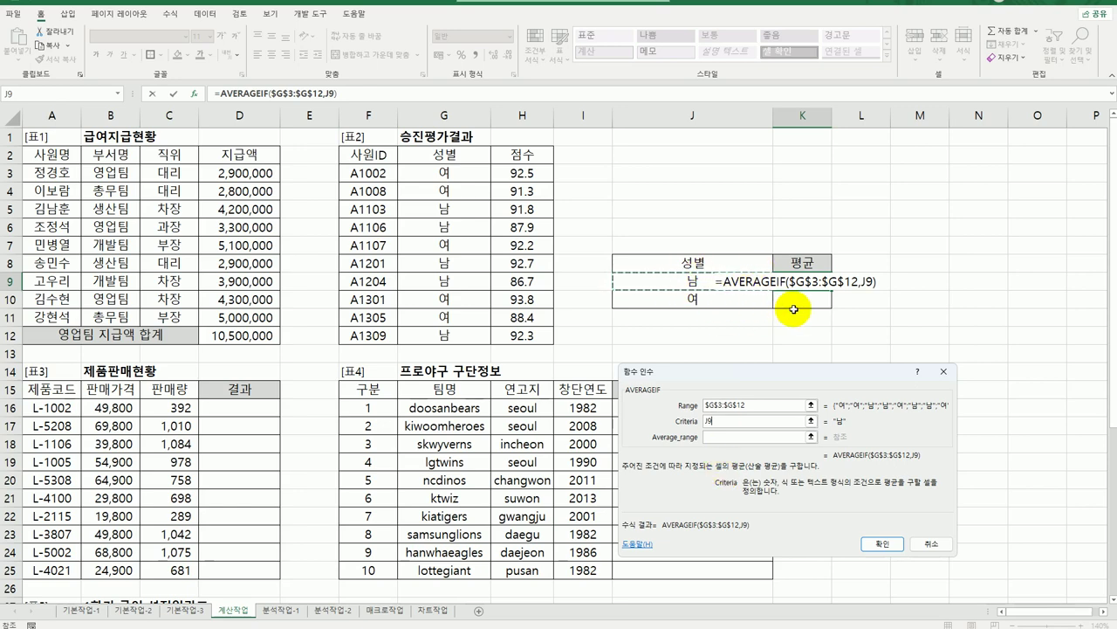
Step: Set the average range to $H$3:$H$12, enter the AVERAGEIF formula in K9, and fill it down to K10
click(742, 437)
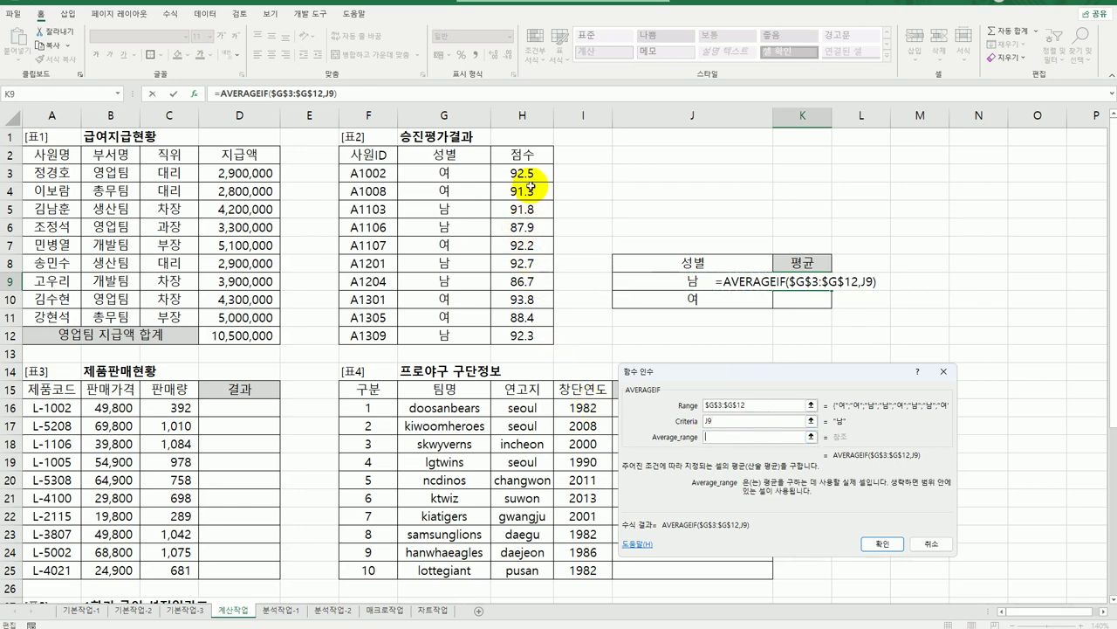
drag(532, 175, 550, 337)
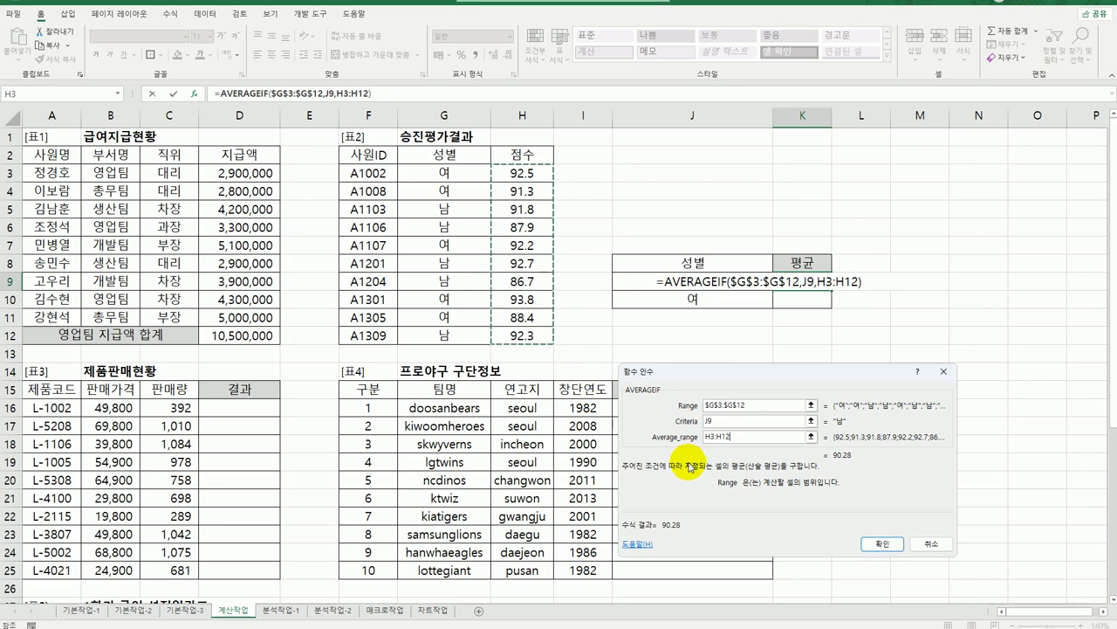
key(F4)
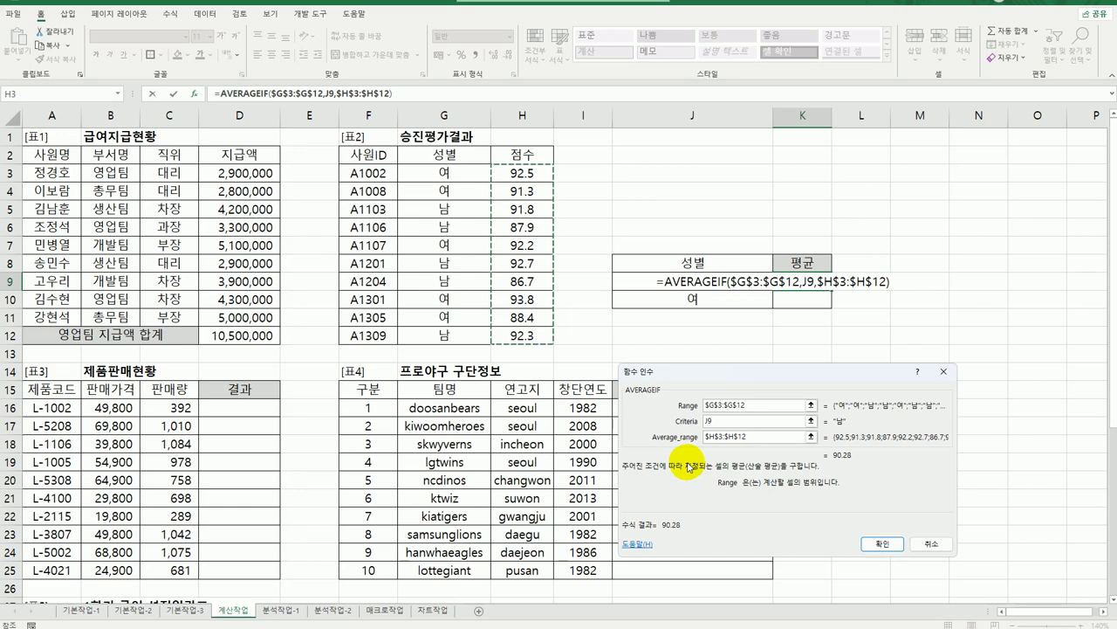
click(876, 542)
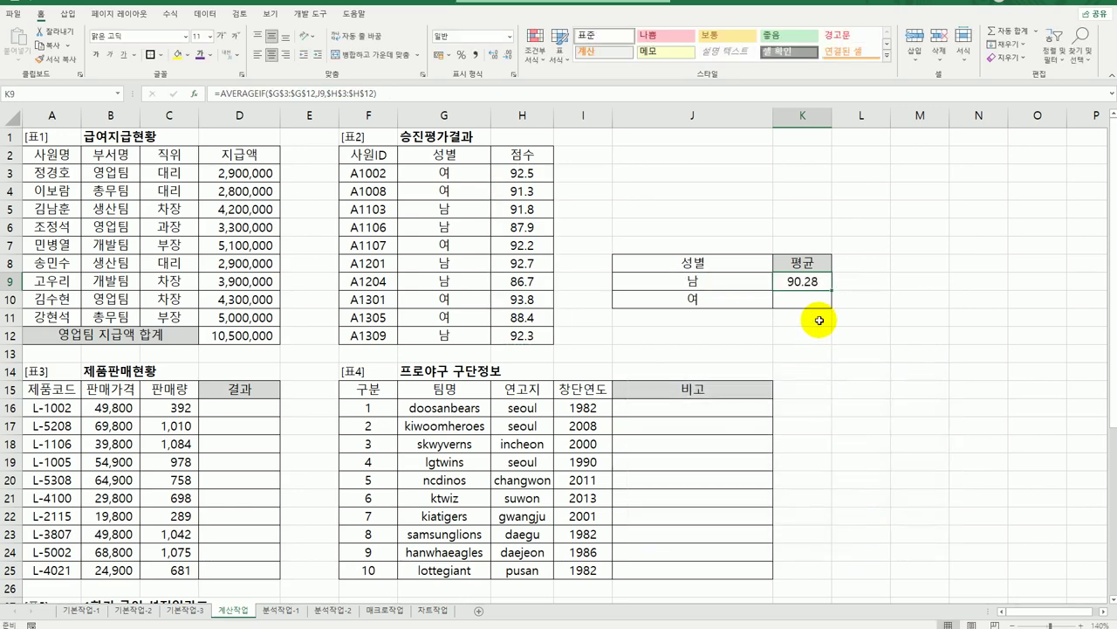
drag(833, 295, 832, 310)
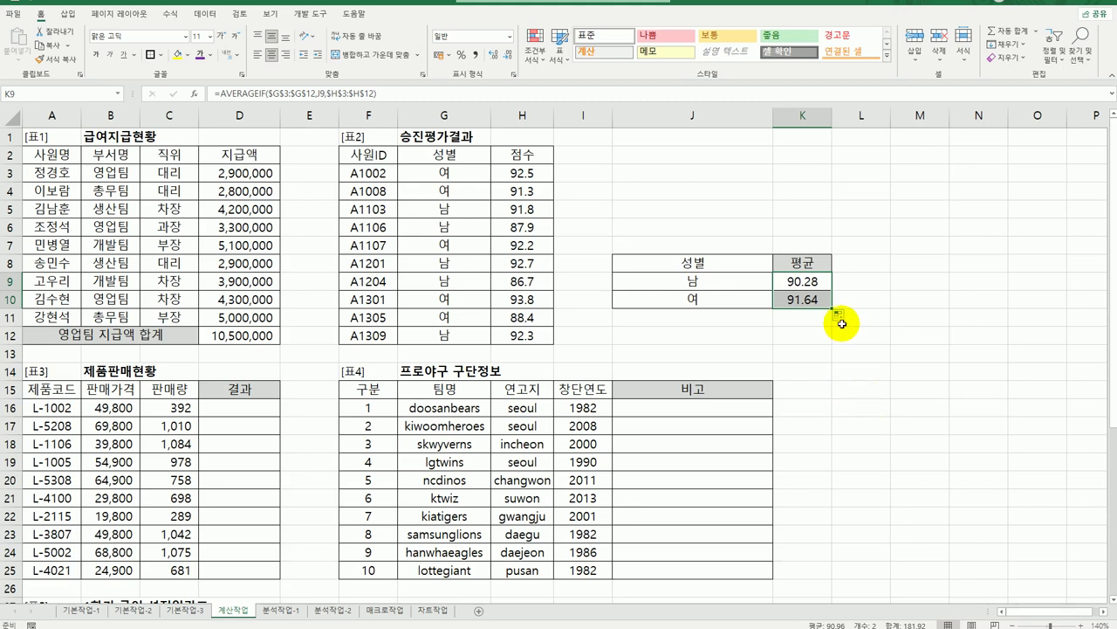
Step: Wrap K9's AVERAGEIF formula in ROUNDUP with Num_digits 1 and fill it down to K10
double_click(804, 281)
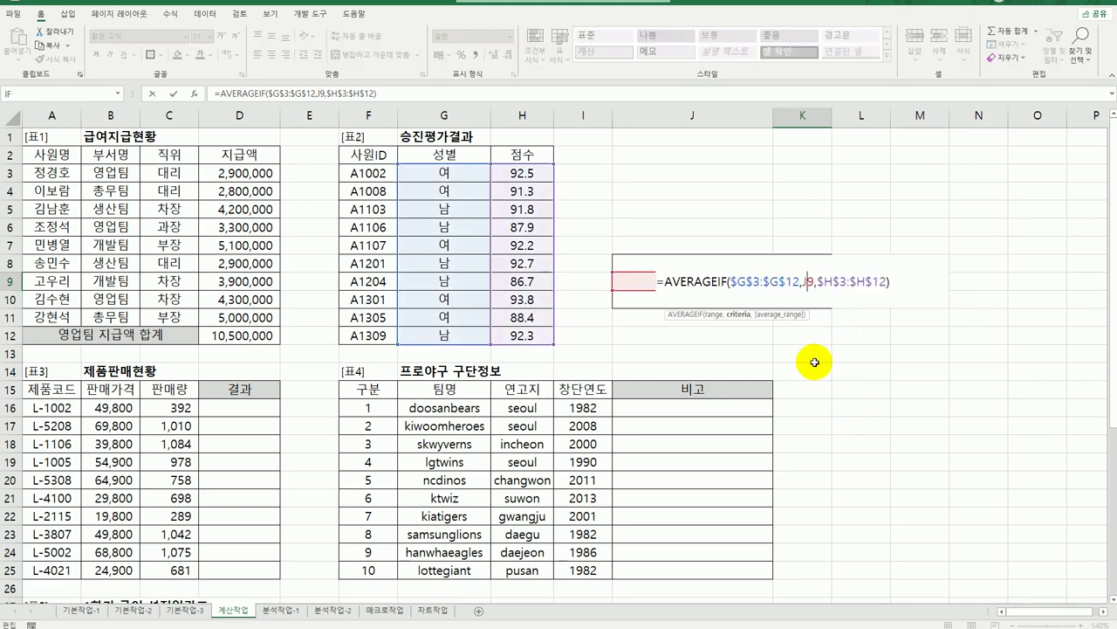
click(662, 281)
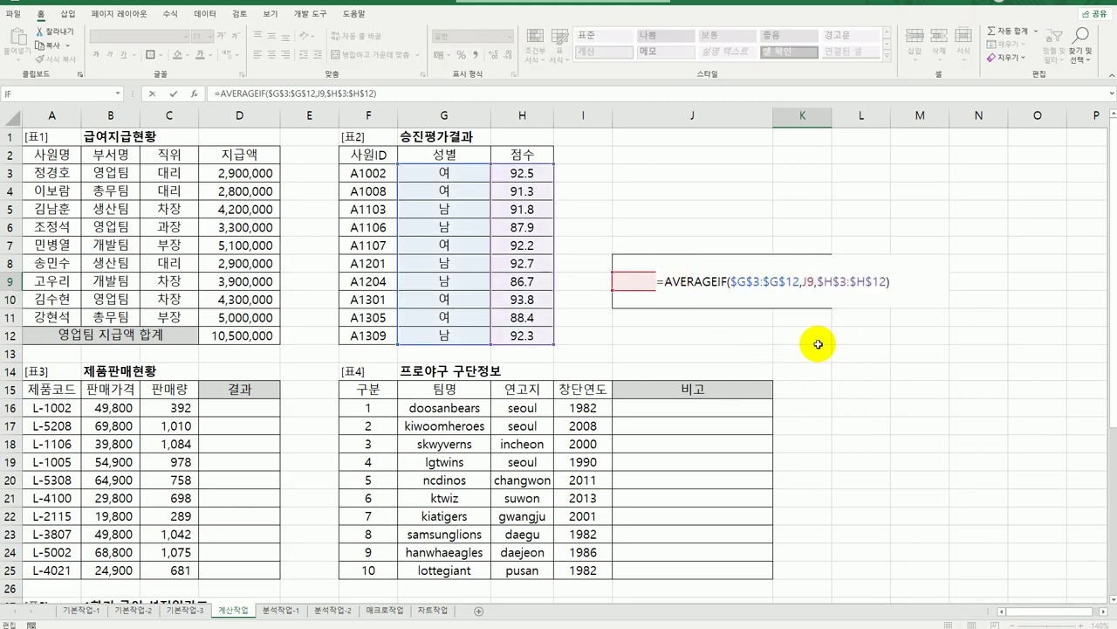
text(rou)
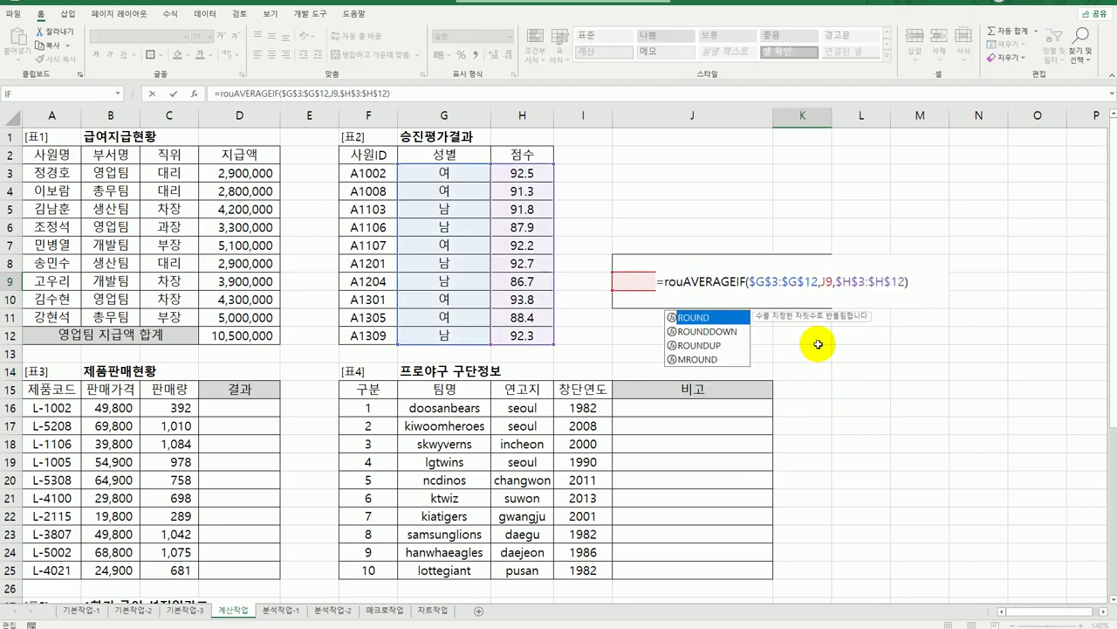
double_click(699, 345)
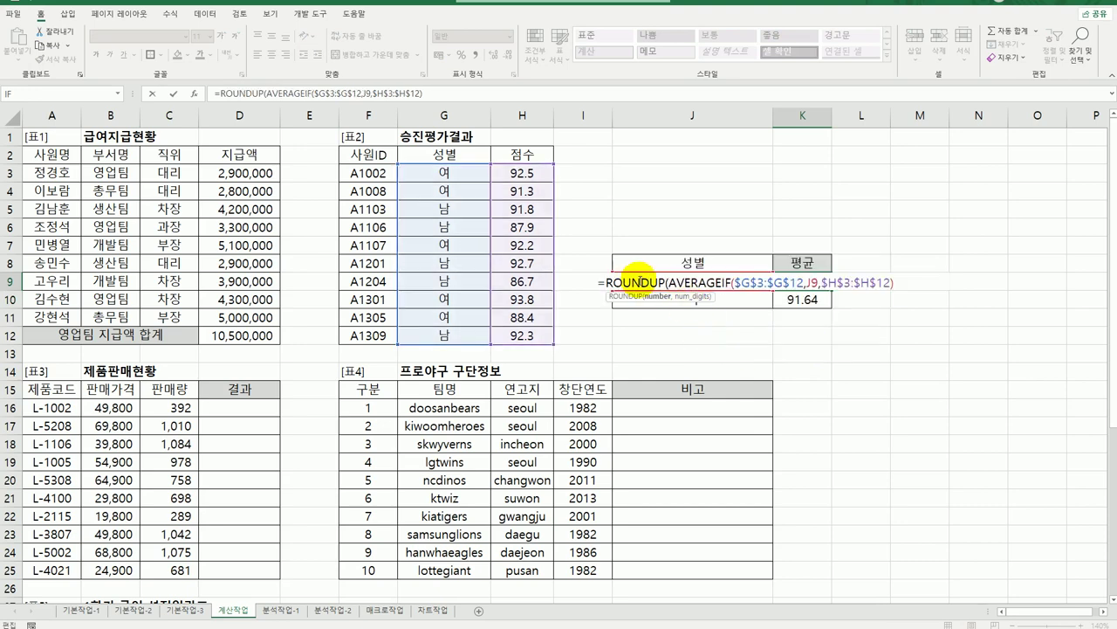
click(192, 93)
click(721, 430)
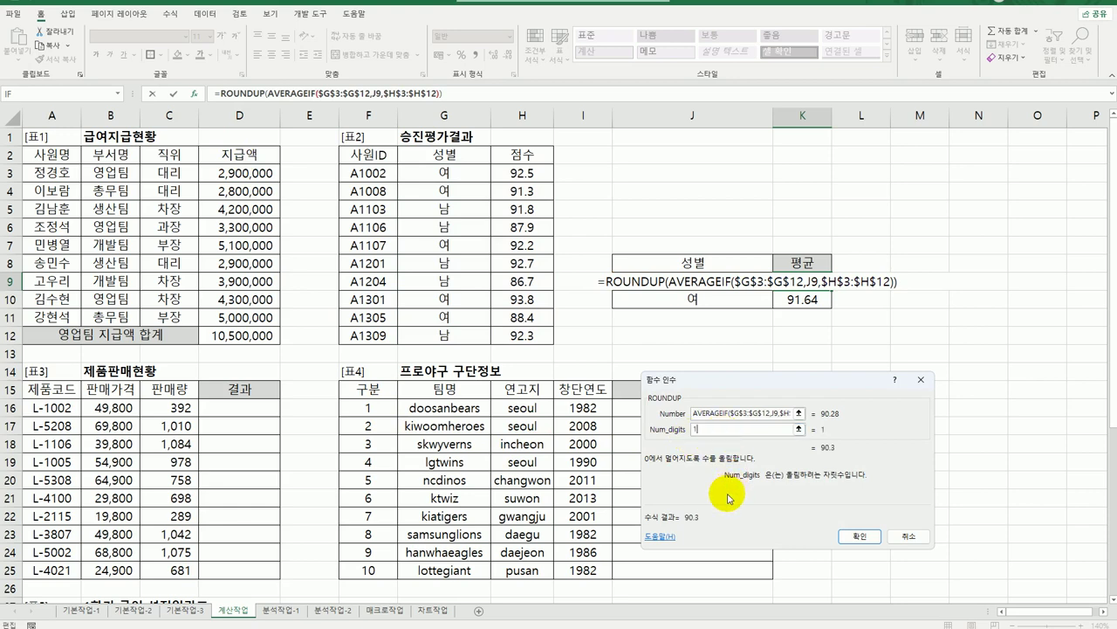
click(860, 537)
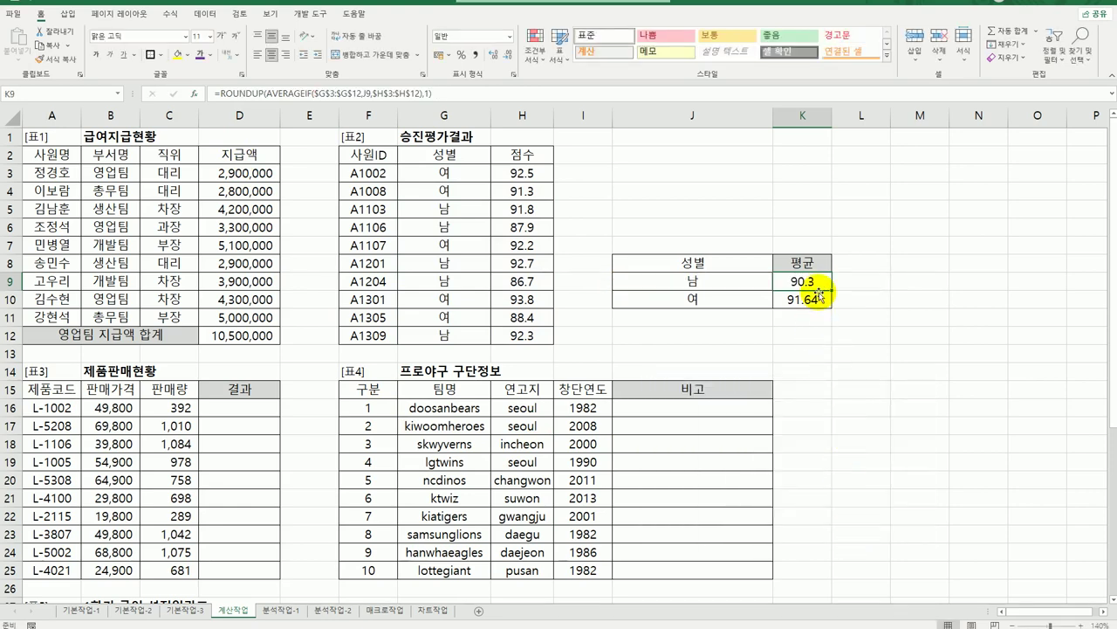
drag(830, 290, 830, 302)
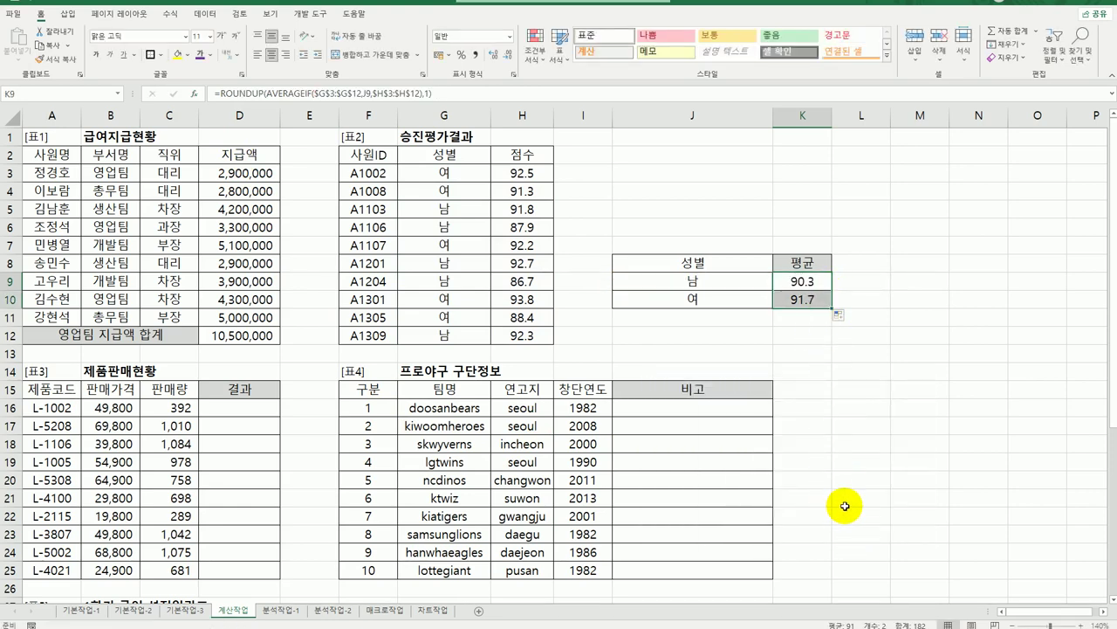
Step: Enter the formula =MAX(C16:C25) in D16, the first 결과 cell of the 제품판매현황 table
scroll(846, 505, down, 1)
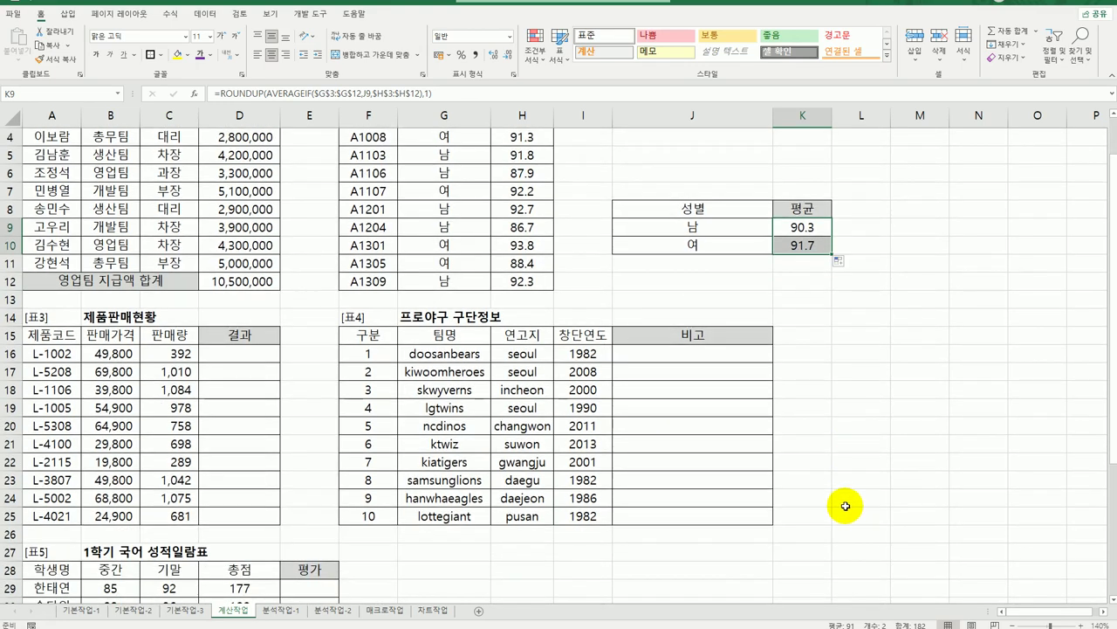
scroll(845, 505, down, 3)
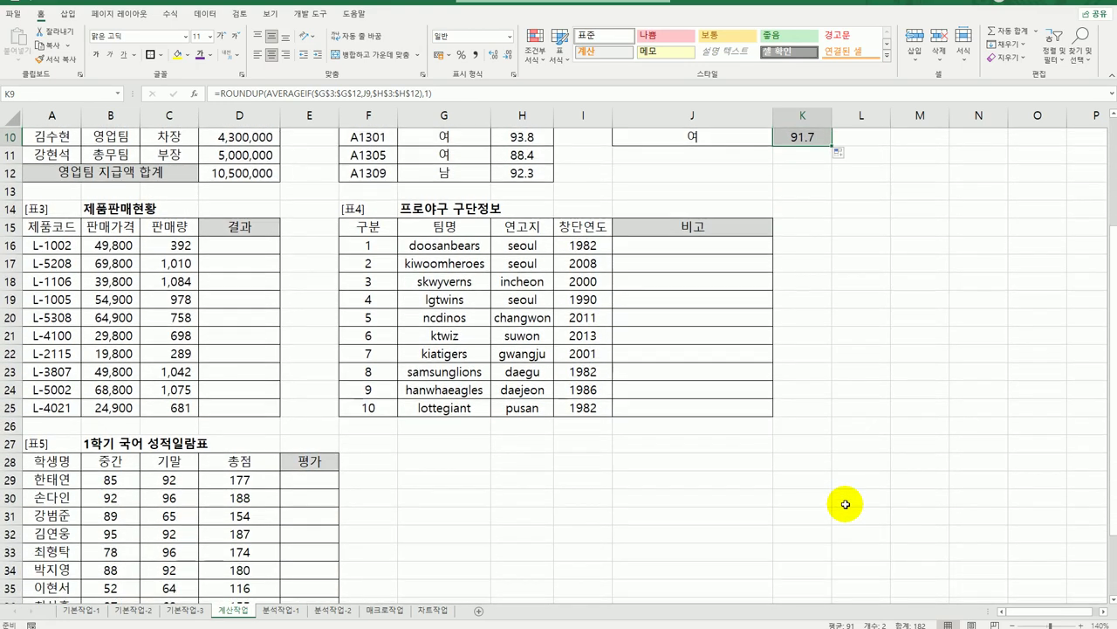
click(260, 190)
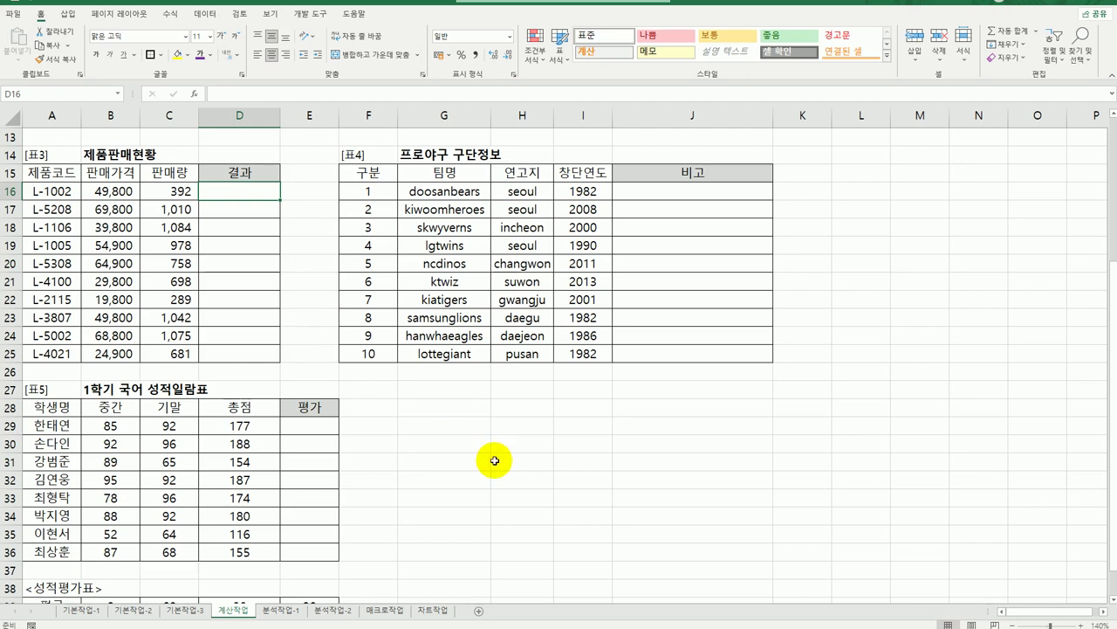
text(=)
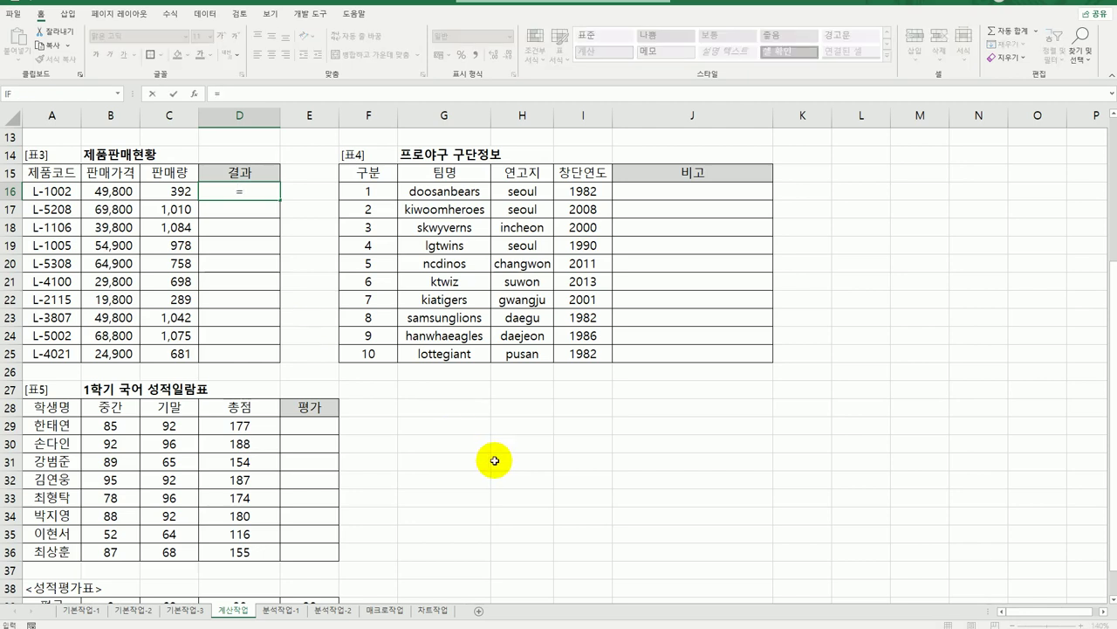
text(ma)
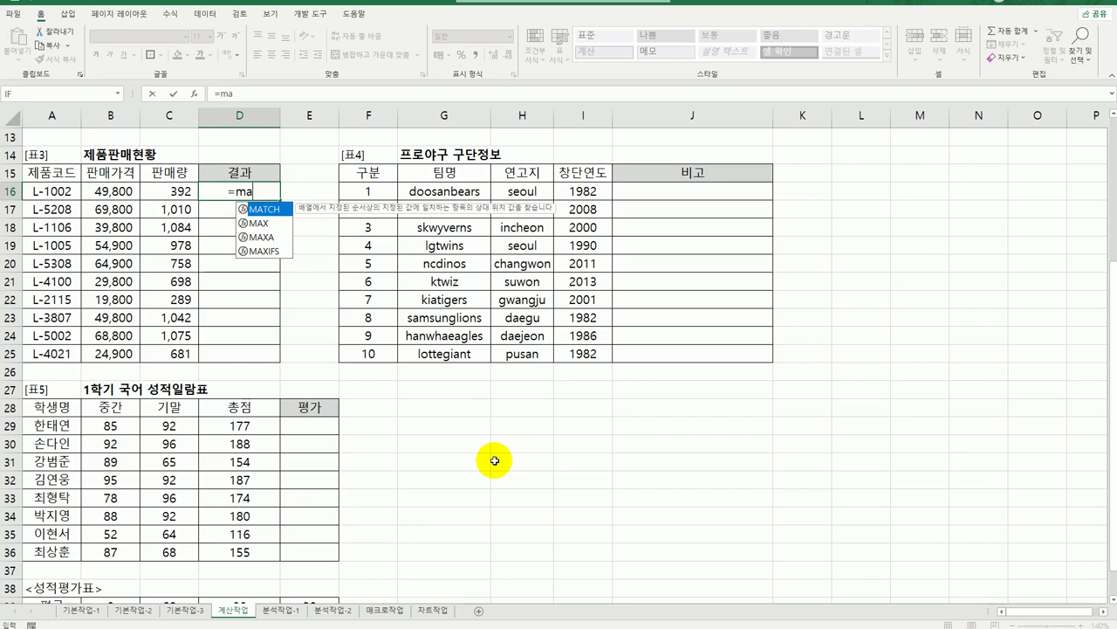
double_click(271, 224)
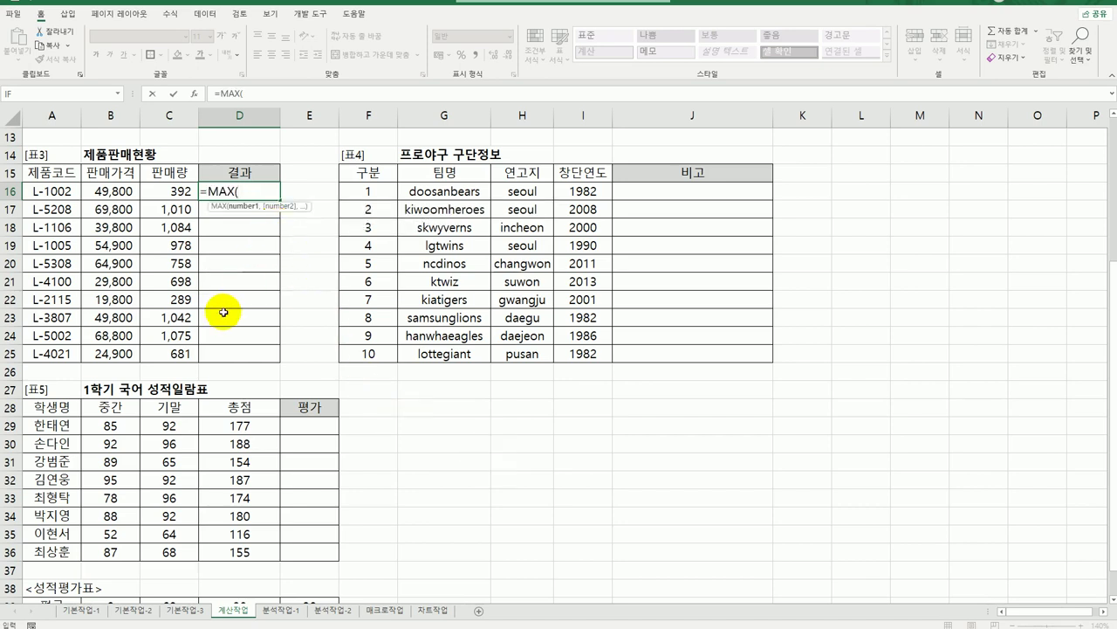
drag(167, 191, 167, 359)
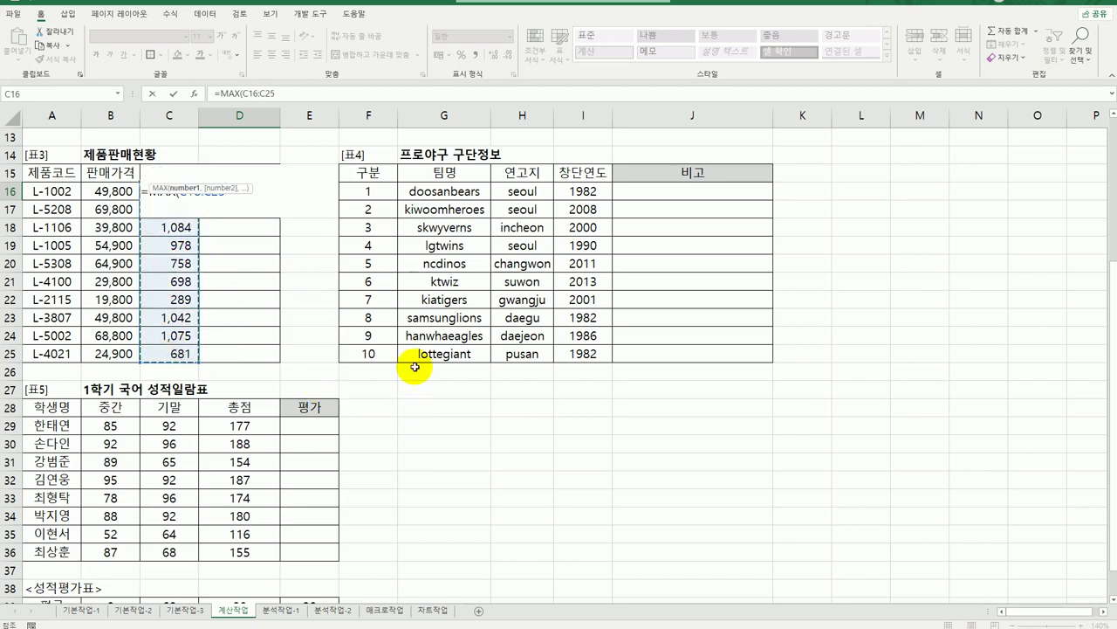
text())
key(Return)
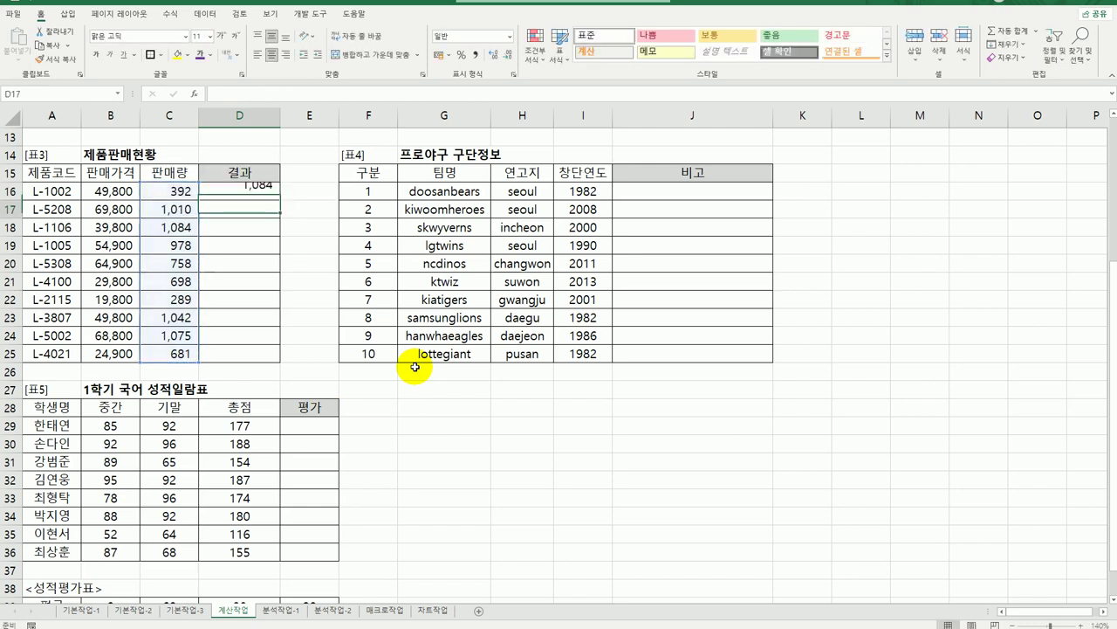
Step: Fill the MAX formula down from D16 to D25 and check the copied formula in D25
click(266, 192)
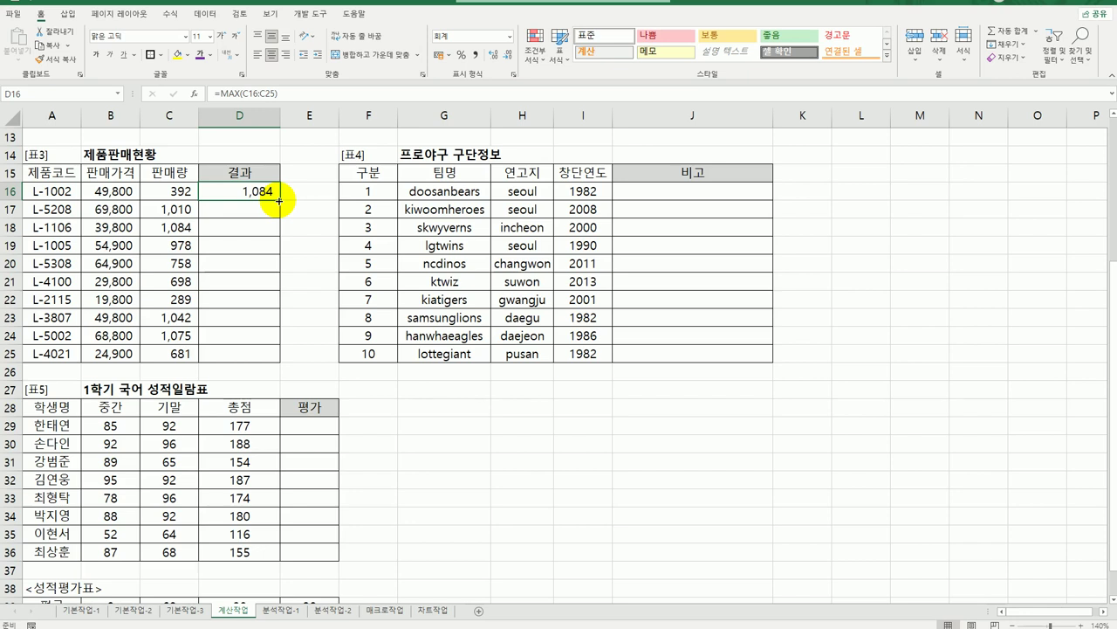
drag(279, 201, 275, 363)
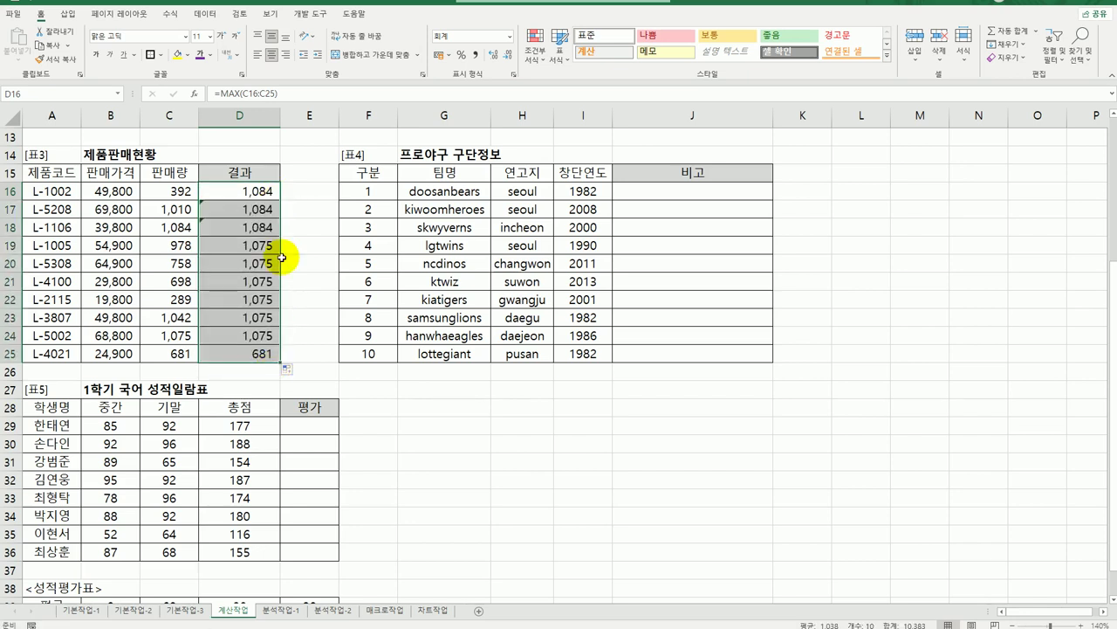
click(268, 198)
click(234, 355)
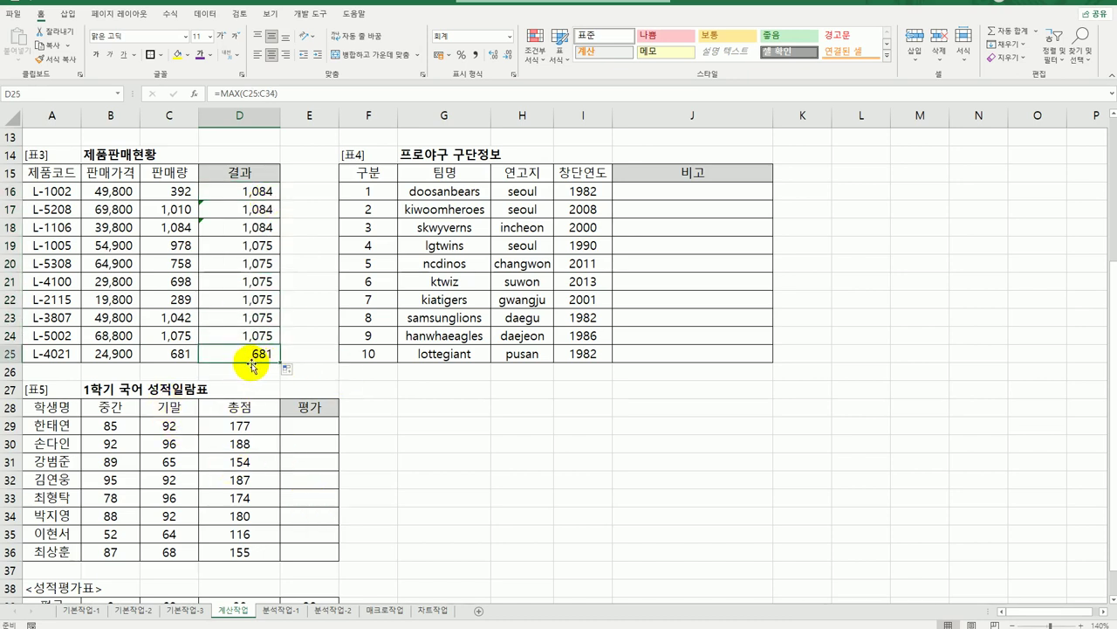
click(269, 194)
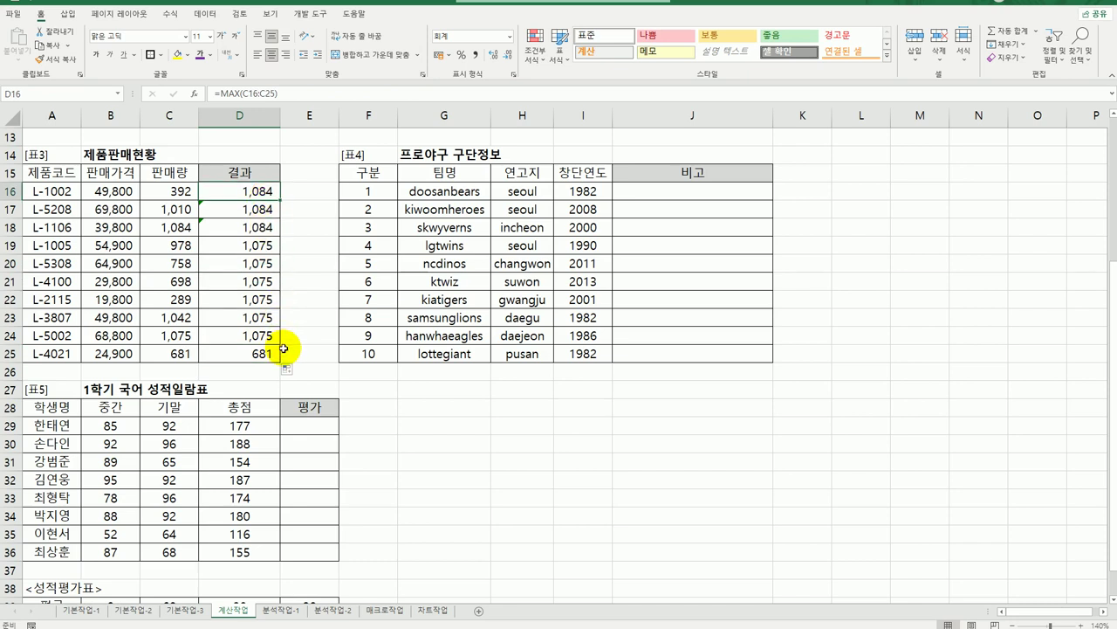
Step: Change D16's MAX range to the absolute reference $C$16:$C$25 and fill the formula down to D25
double_click(251, 191)
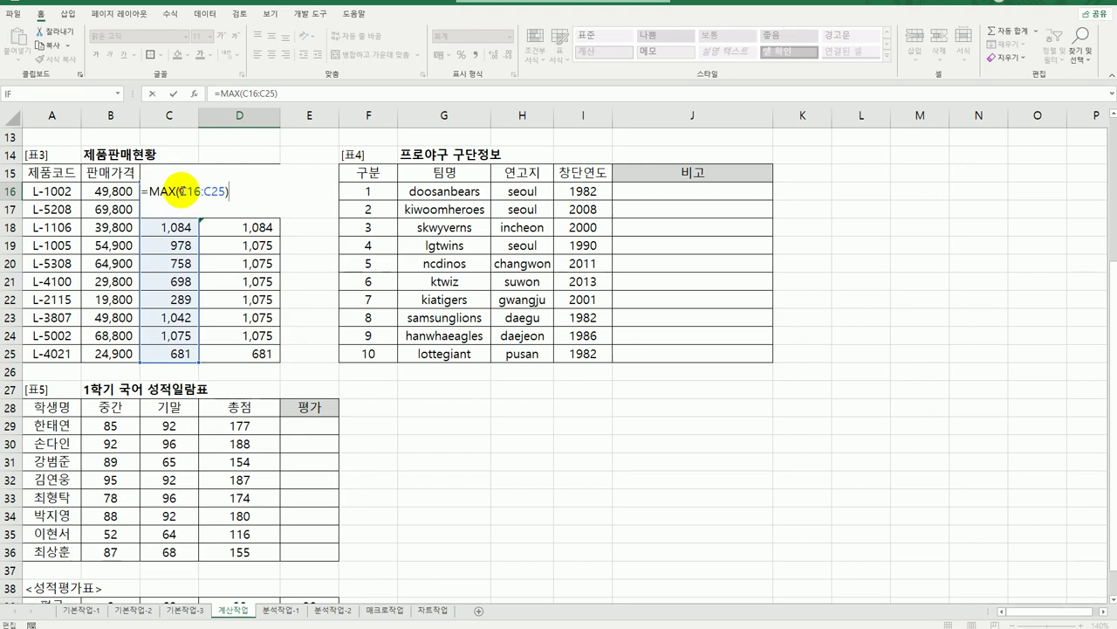
double_click(212, 192)
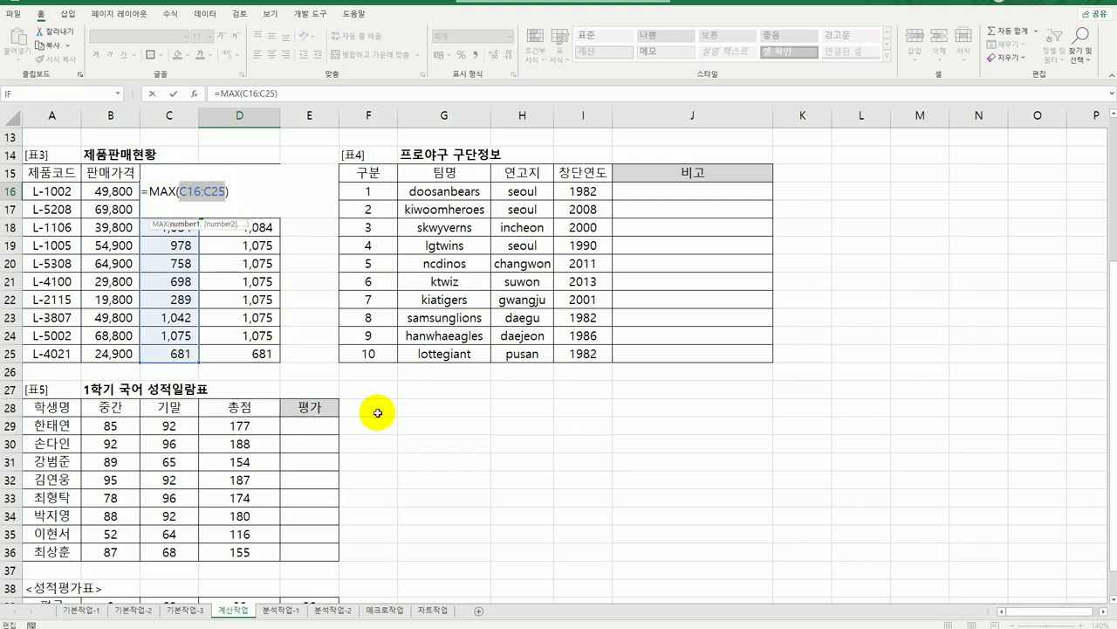
key(F4)
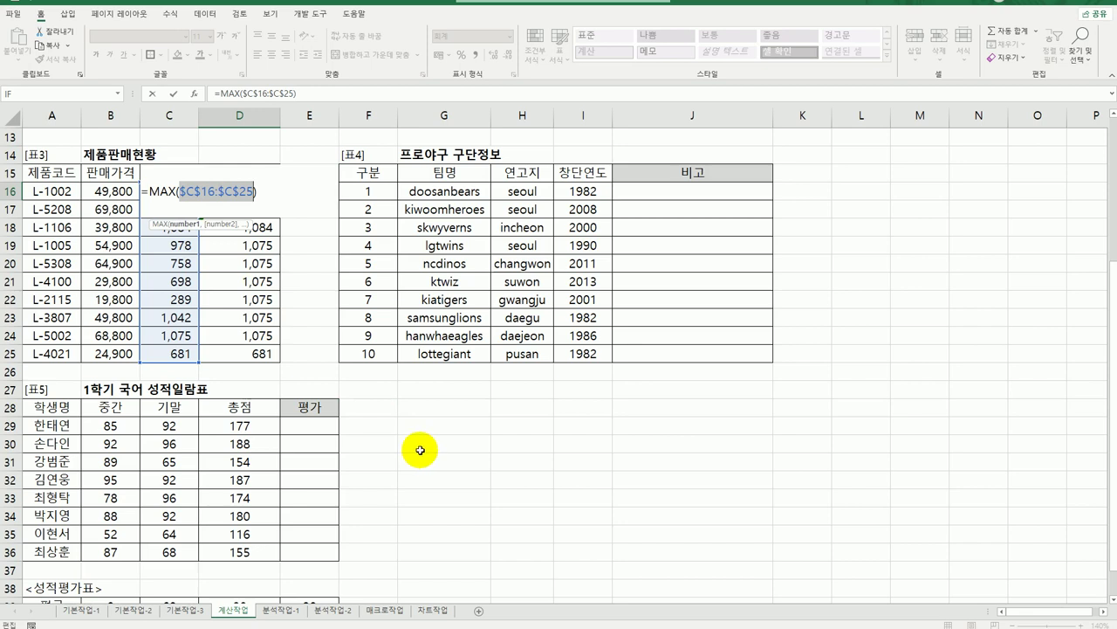
key(Return)
click(268, 193)
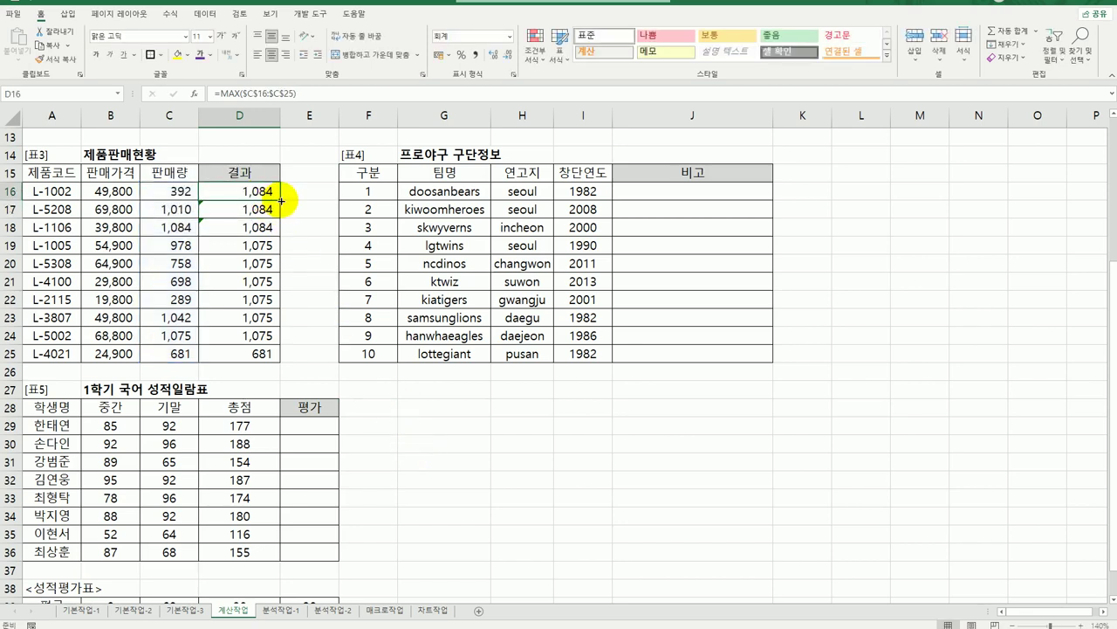
drag(281, 201, 284, 360)
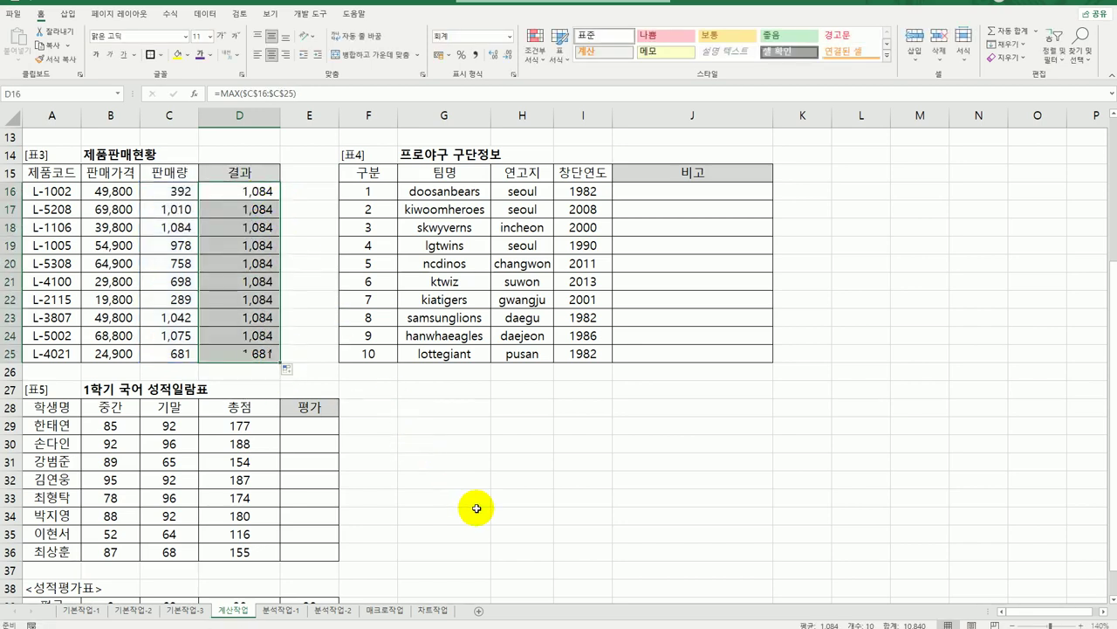
Step: Wrap D16's MAX formula in an IF function and set its logical test to MAX($C$16:$C$25)=C16
double_click(235, 193)
click(149, 190)
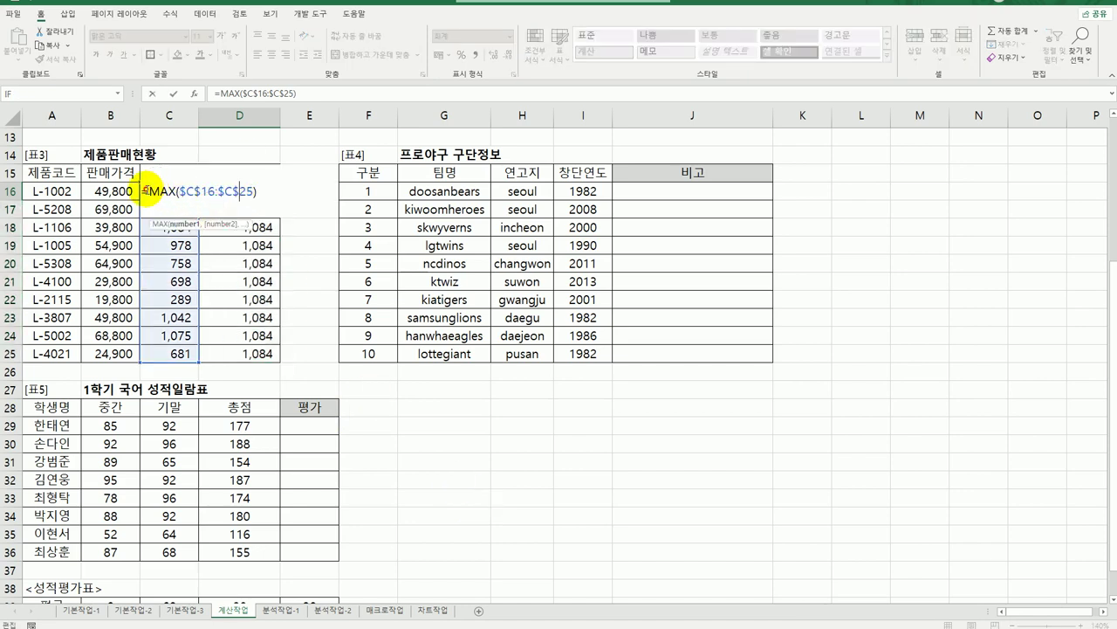
text(if)
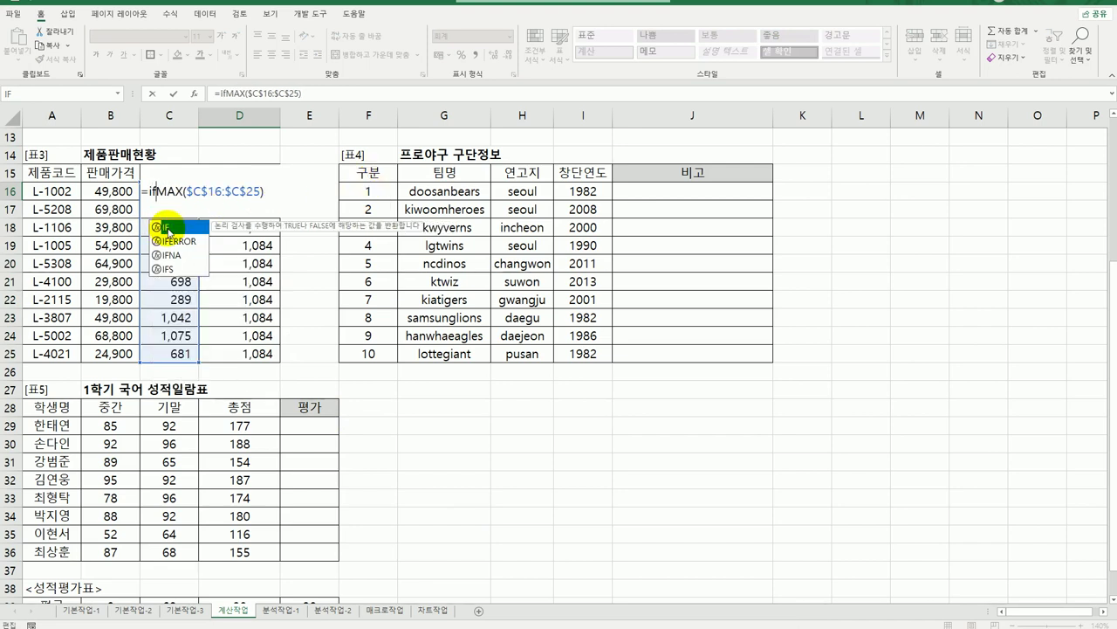
double_click(164, 227)
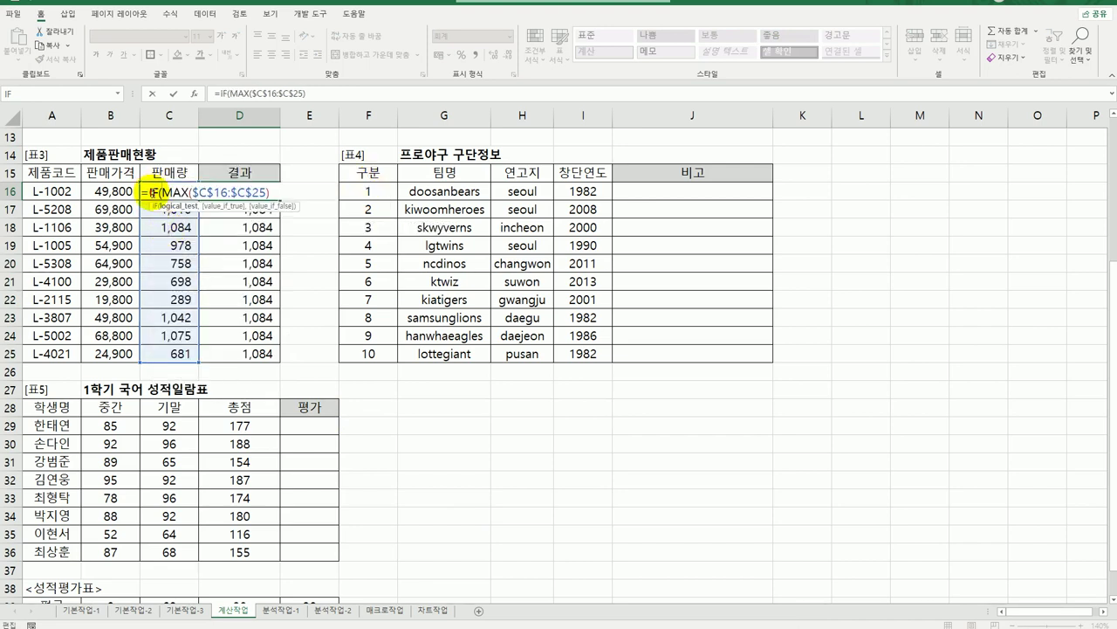
click(195, 96)
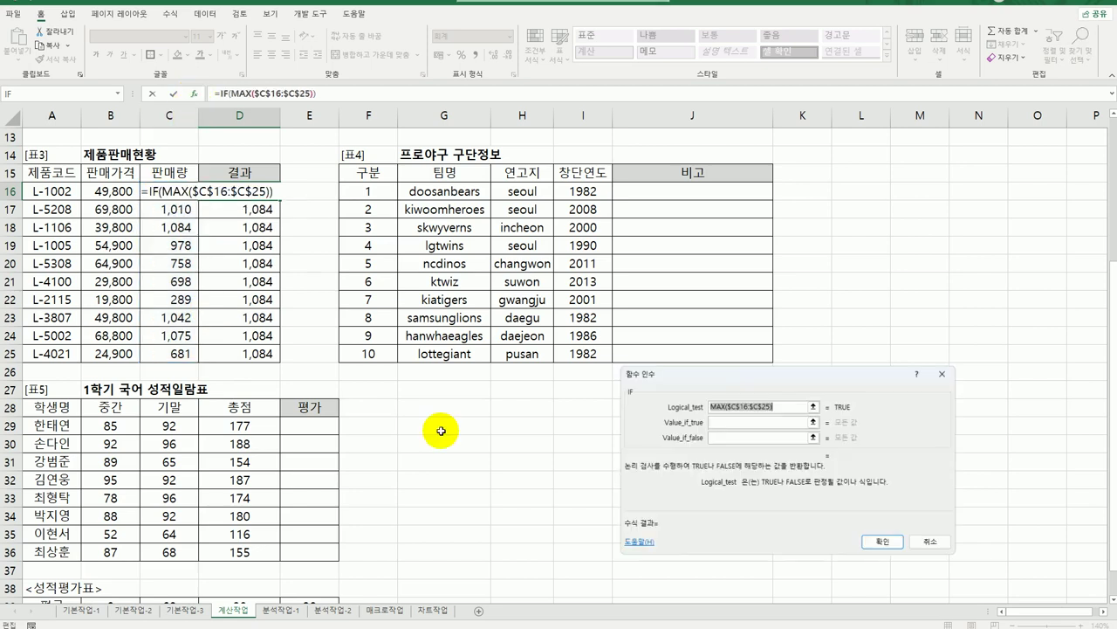
drag(772, 377, 647, 264)
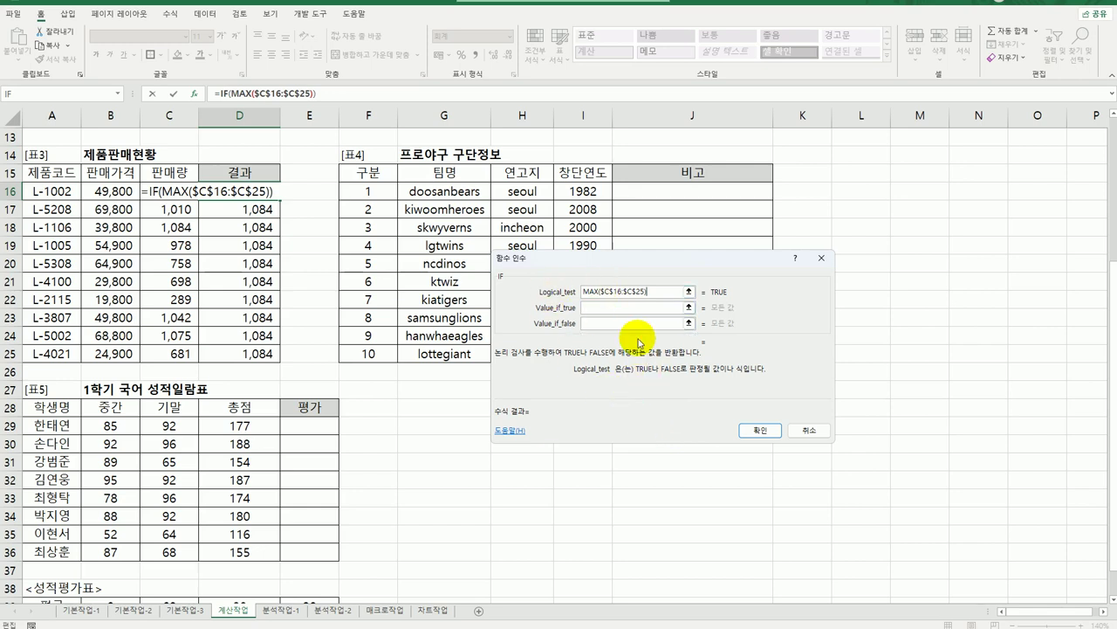
text(=)
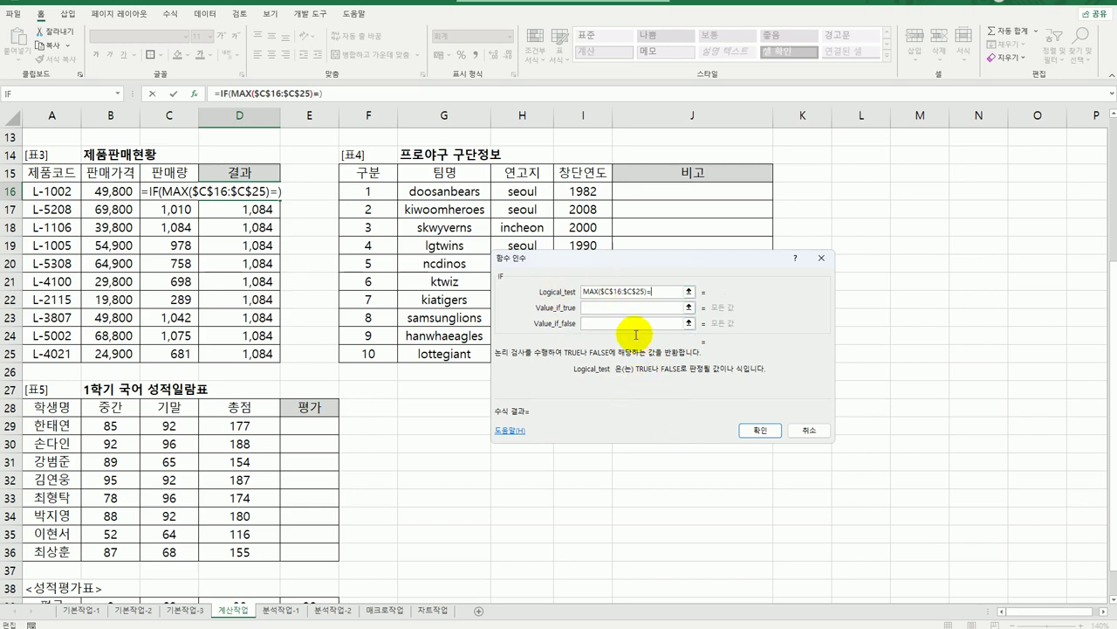
click(152, 194)
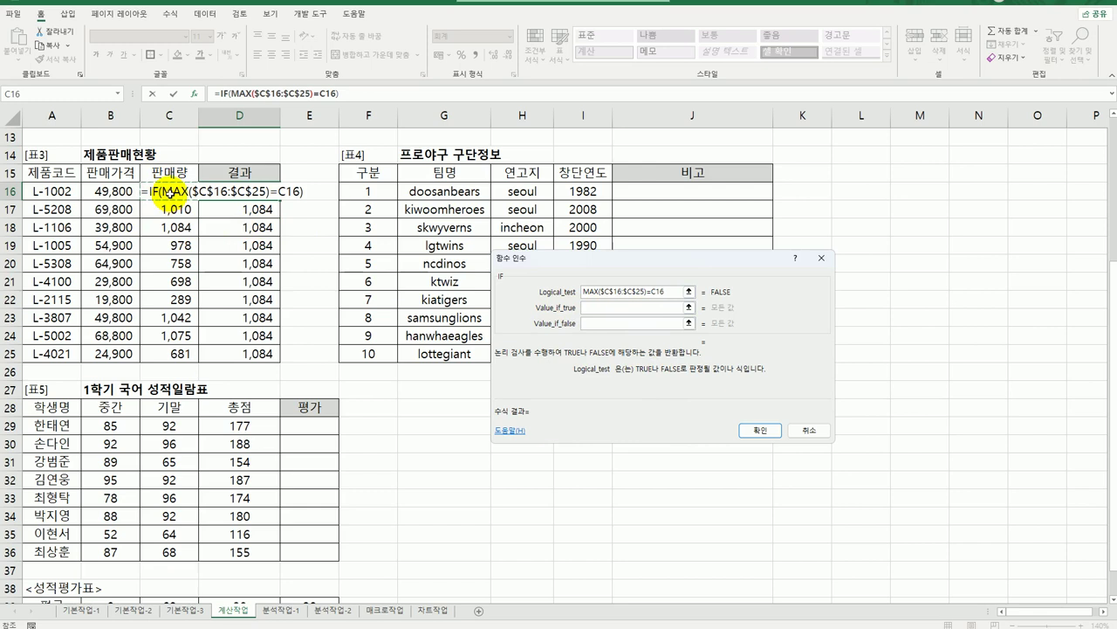
Step: Set the IF function's value if true to the text 최대판매
click(604, 308)
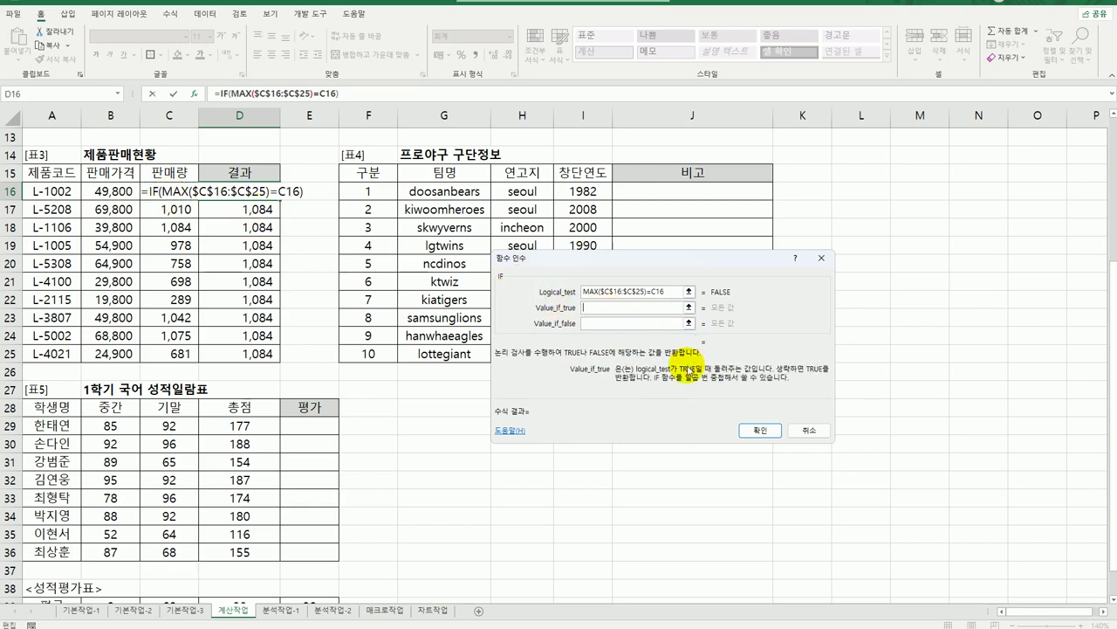
text(ch)
key(BackSpace)
key(BackSpace)
key(BackSpace)
text(최대판매)
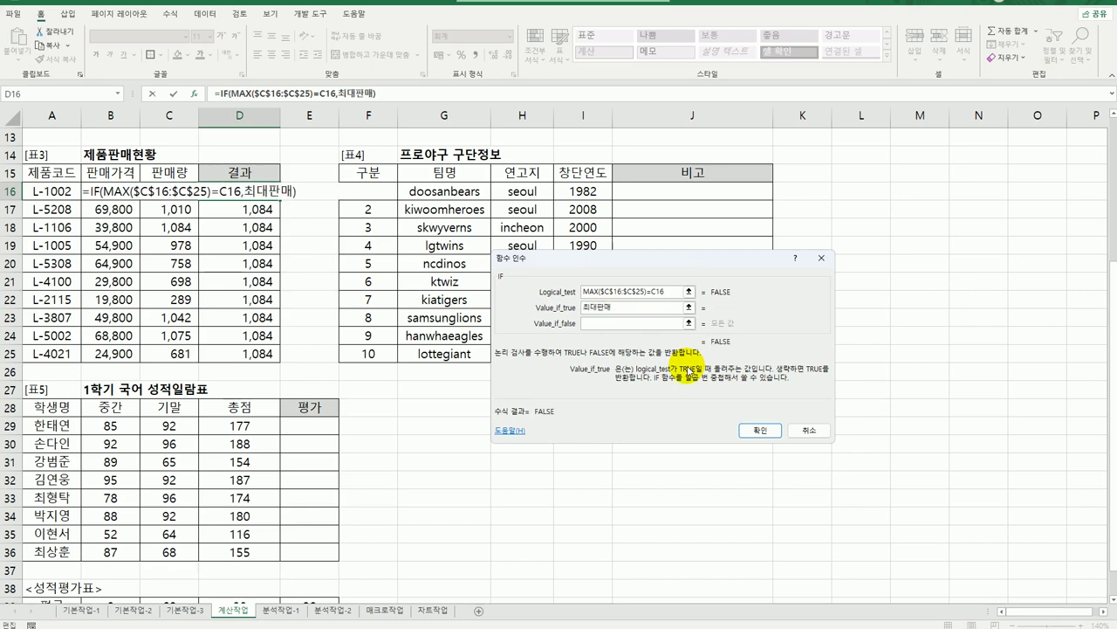
click(638, 324)
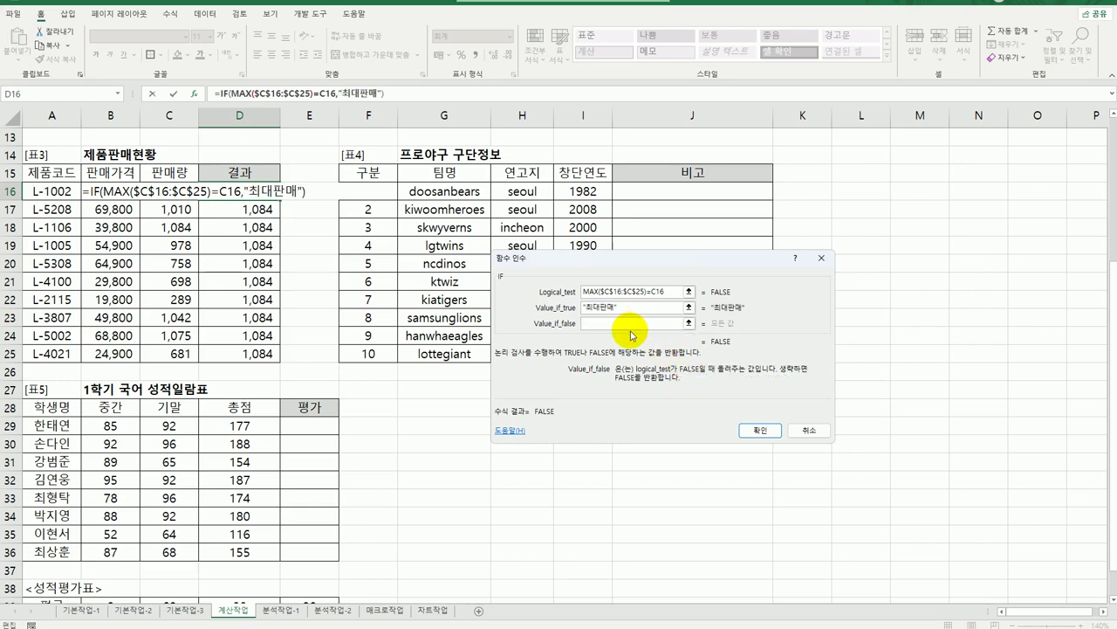
Step: Nest a second IF function as the value if false, reusing the copied logical test MAX($C$16:$C$25)=C16
click(665, 296)
drag(664, 295, 572, 288)
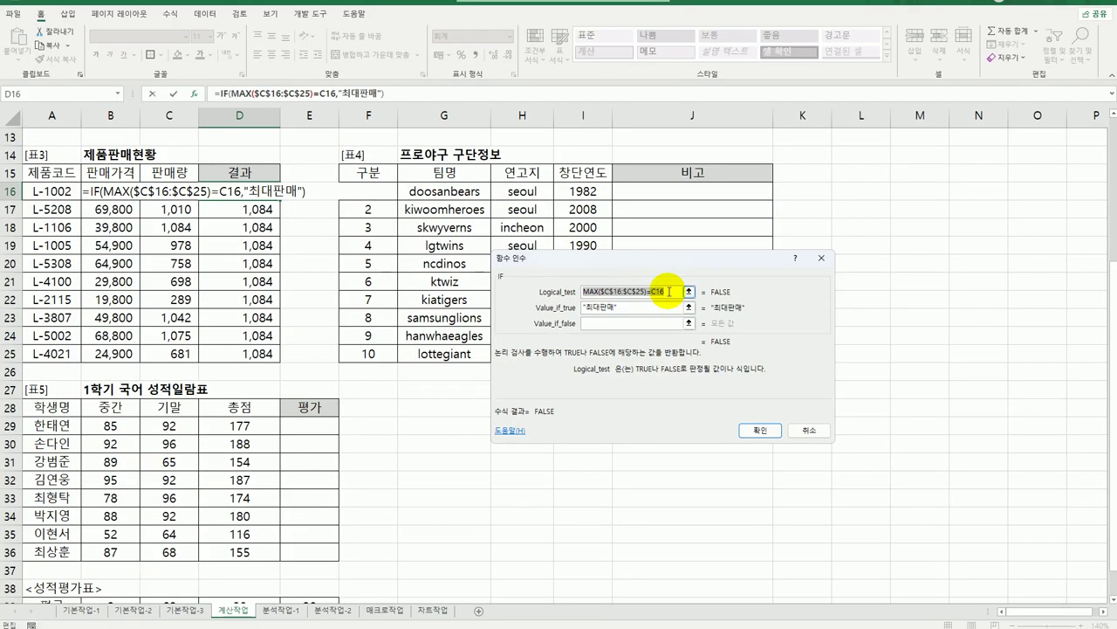
drag(670, 292, 583, 292)
key(ctrl+c)
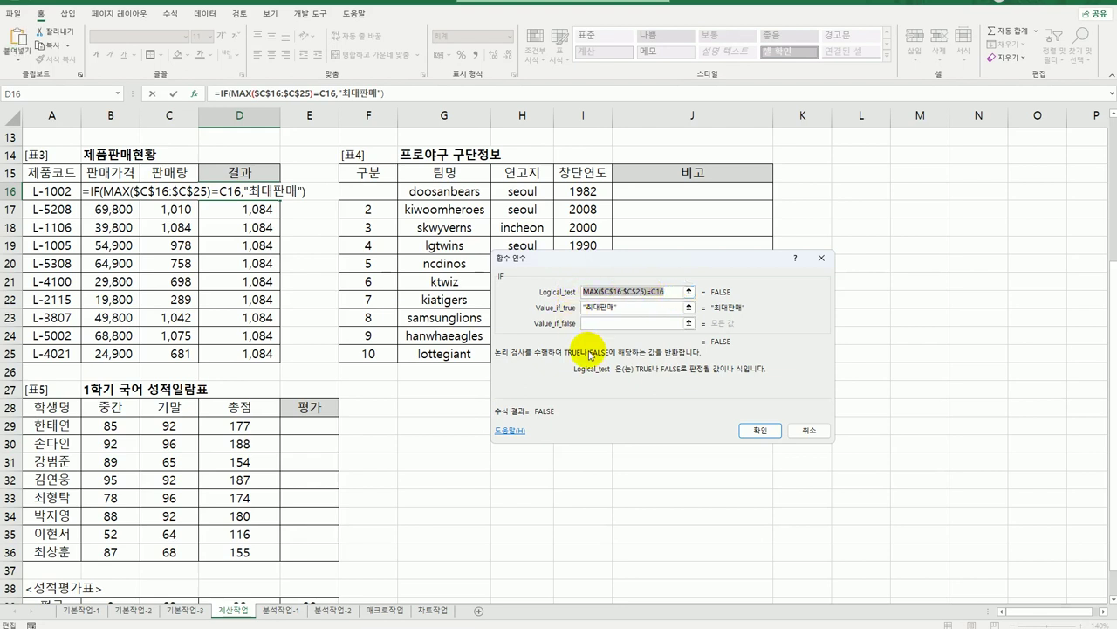
click(605, 322)
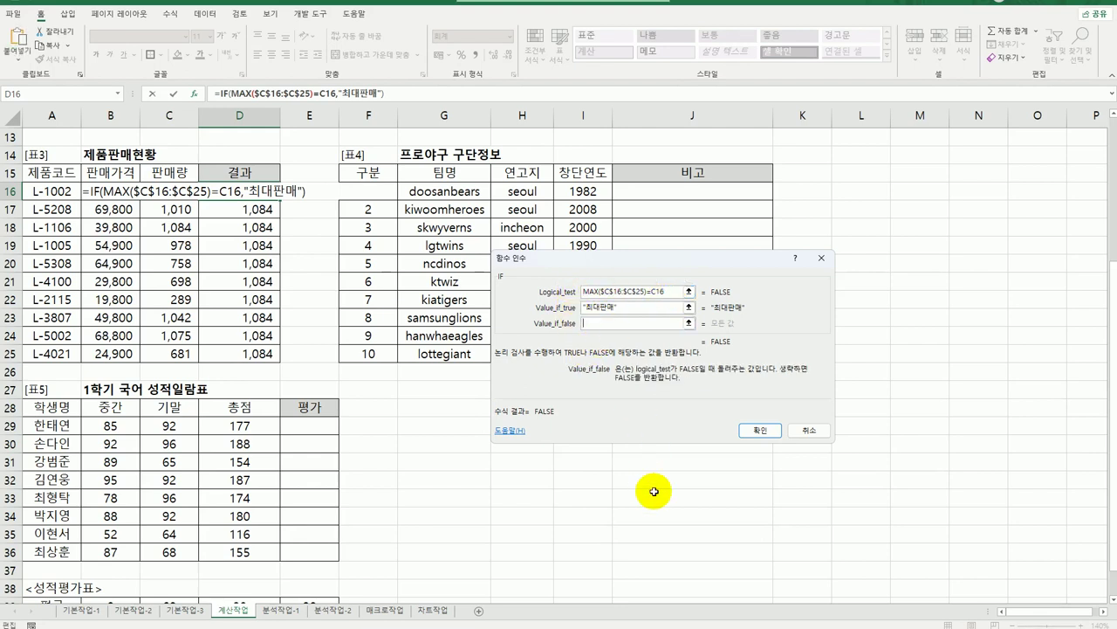
click(120, 95)
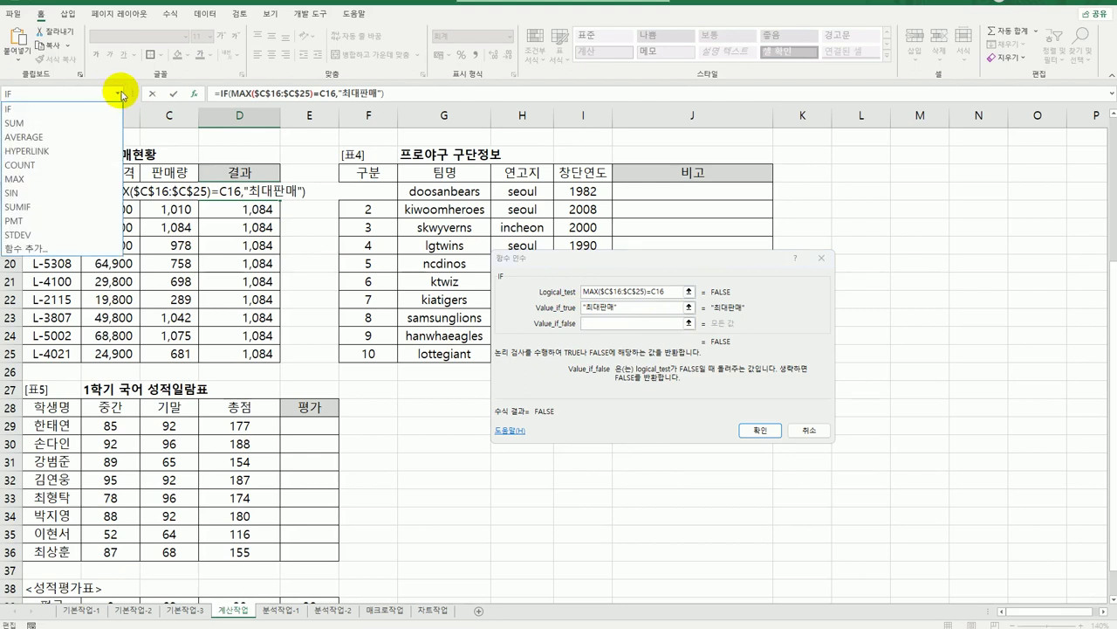
click(102, 109)
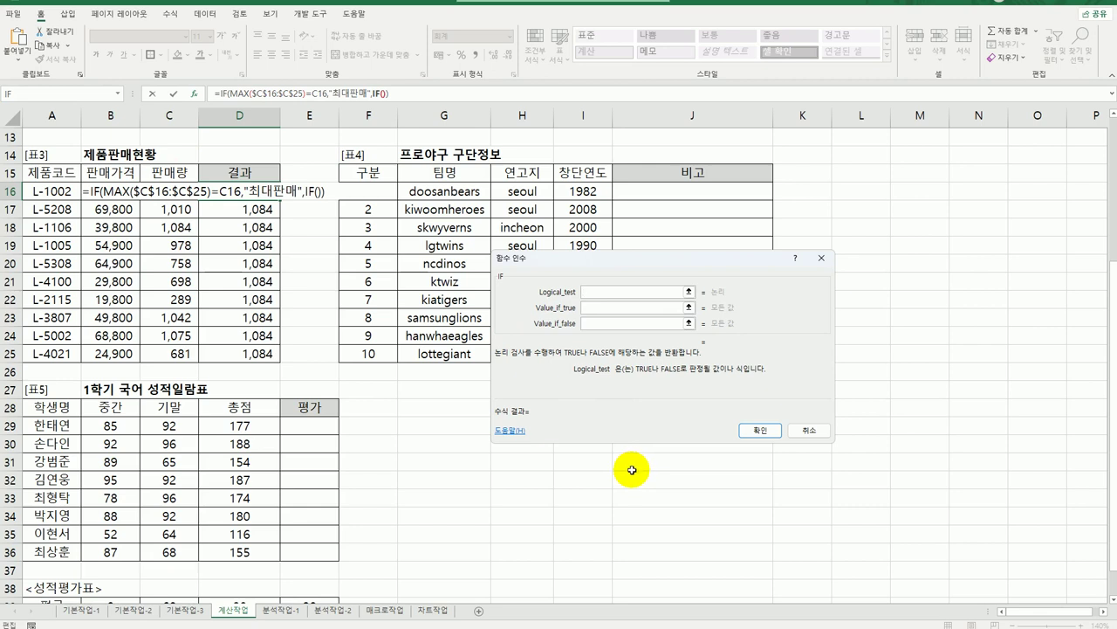
key(ctrl+v)
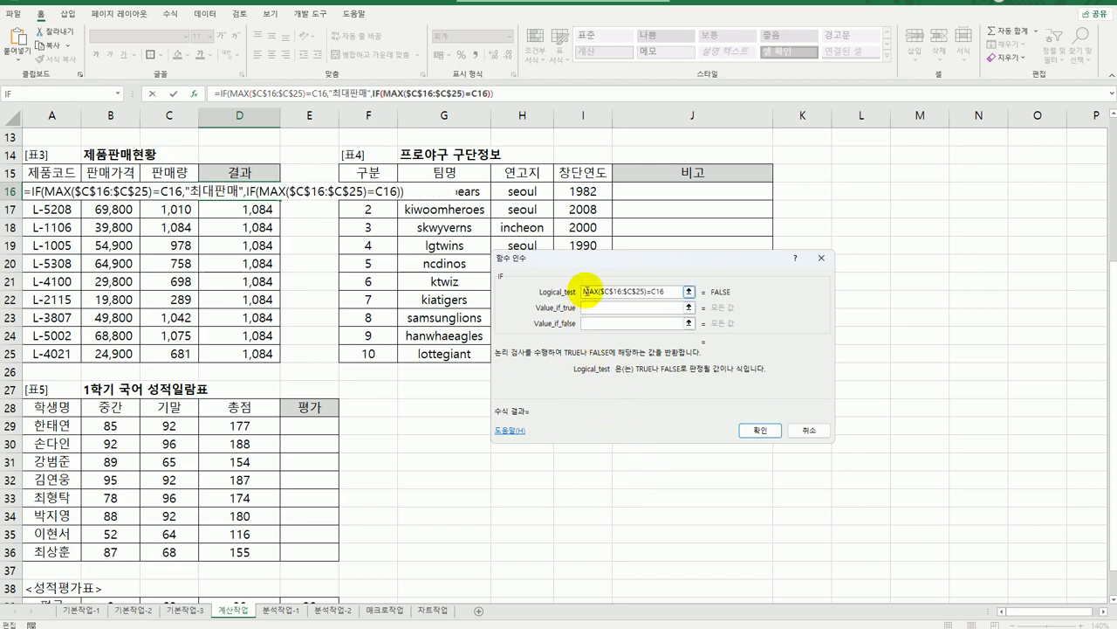
Step: Replace MAX with Min in the nested IF function's logical test for the range $C$16:$C$25
drag(583, 292, 600, 292)
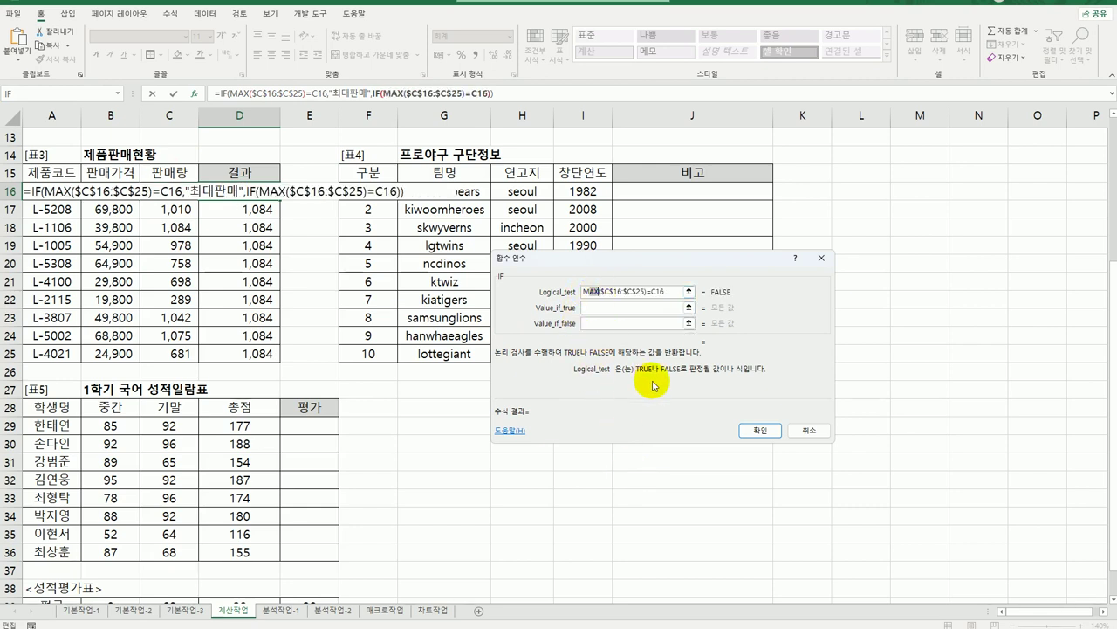
text(M)
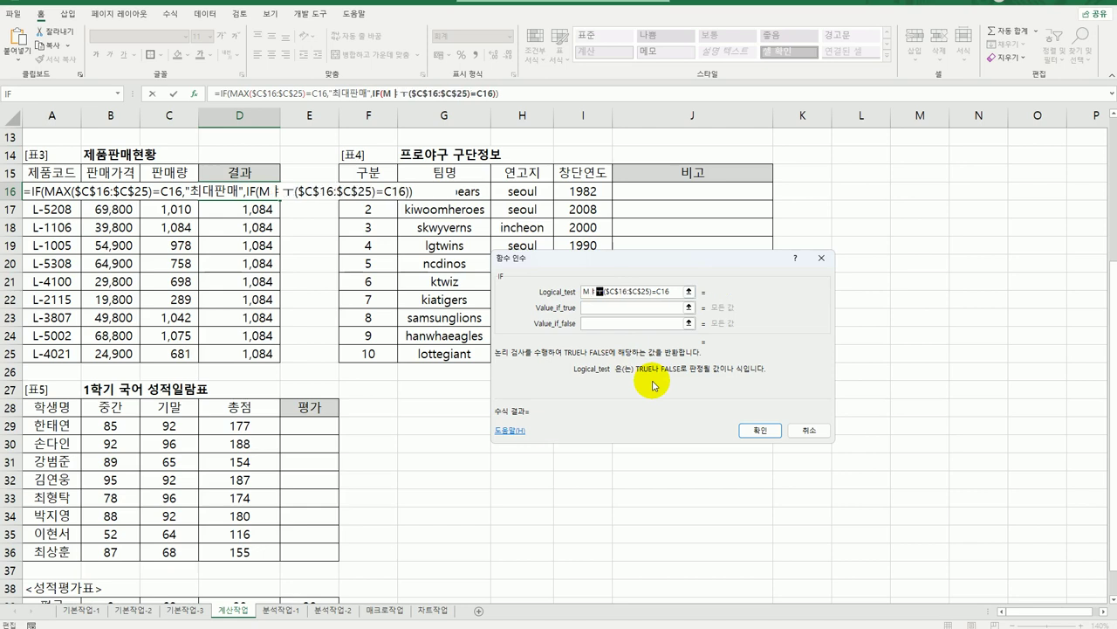
text(in)
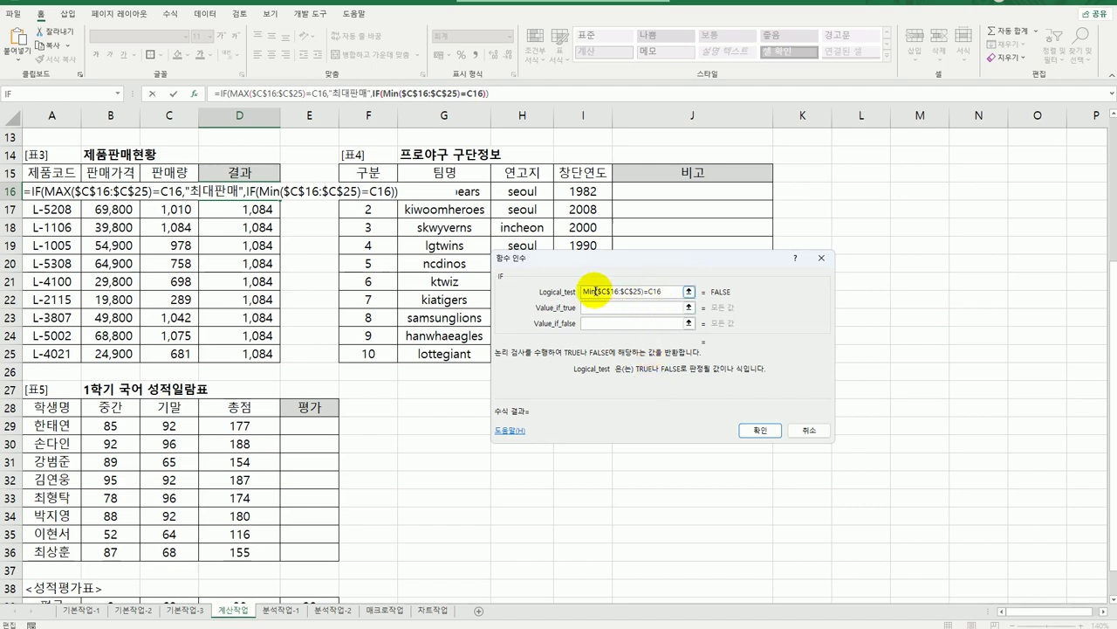
Step: Set the nested IF's value if true to 최소판매 and its value if false to an empty string ""
click(630, 311)
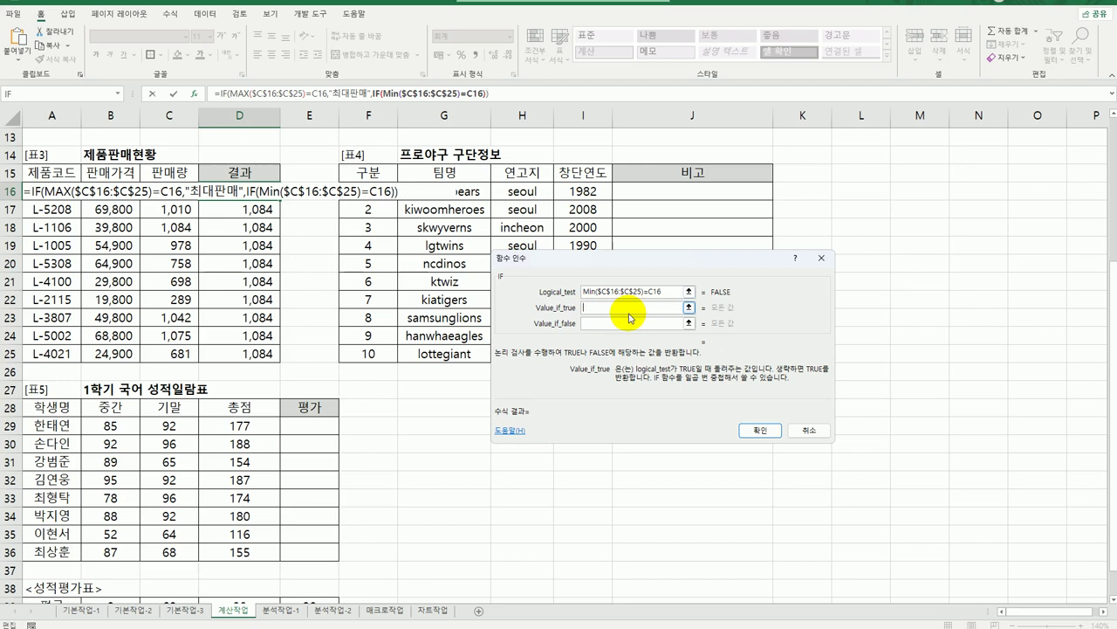
text(ㅊ)
text(소판매)
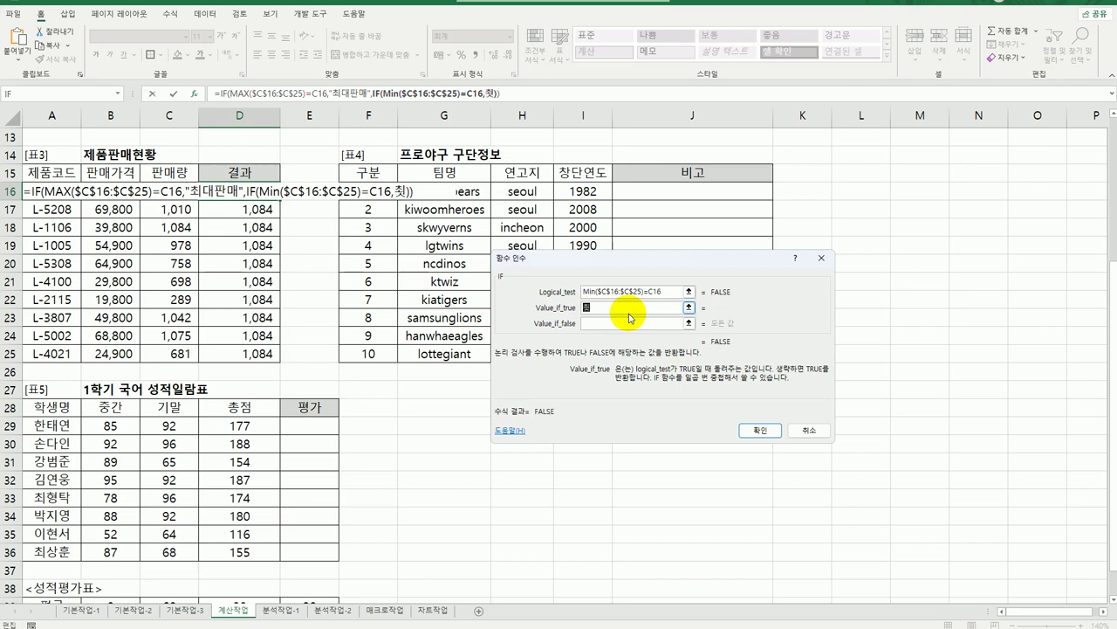
key(Tab)
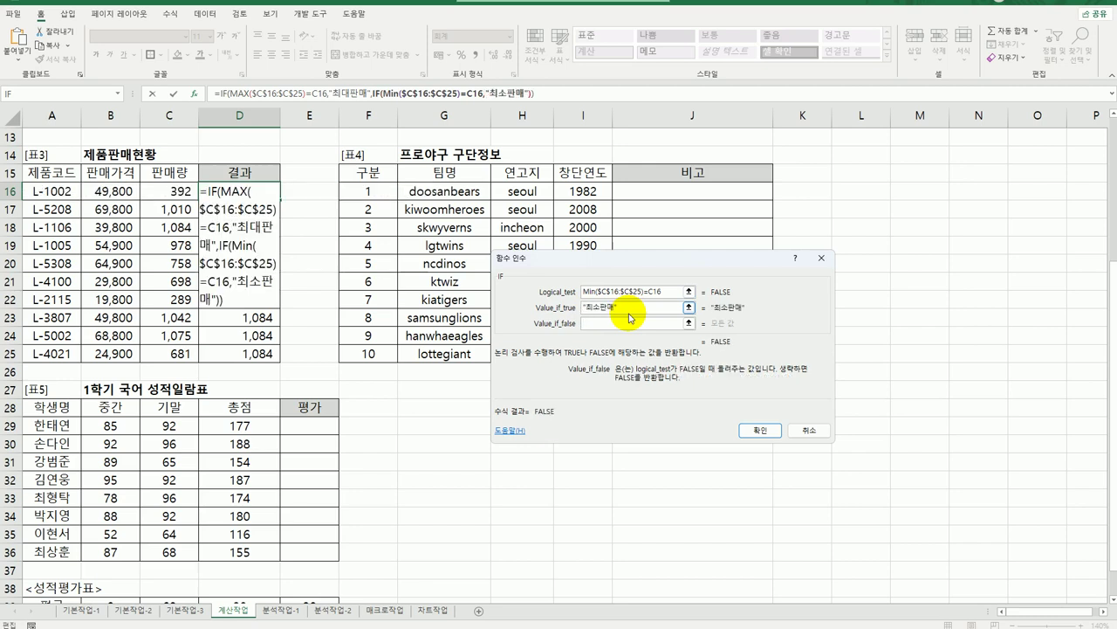
text("")
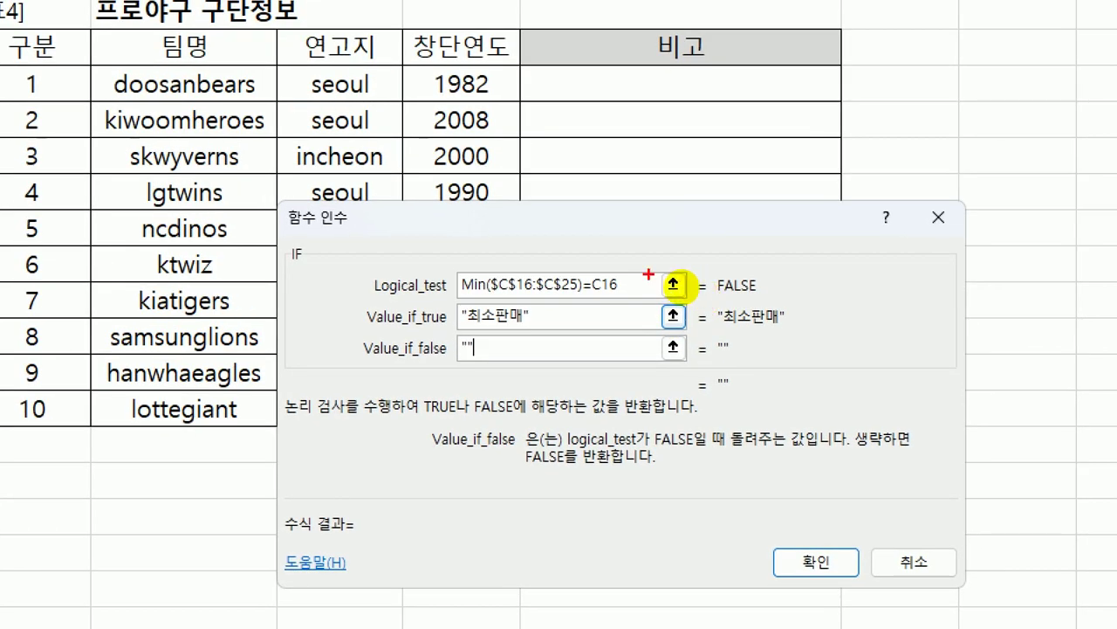
drag(455, 306, 625, 308)
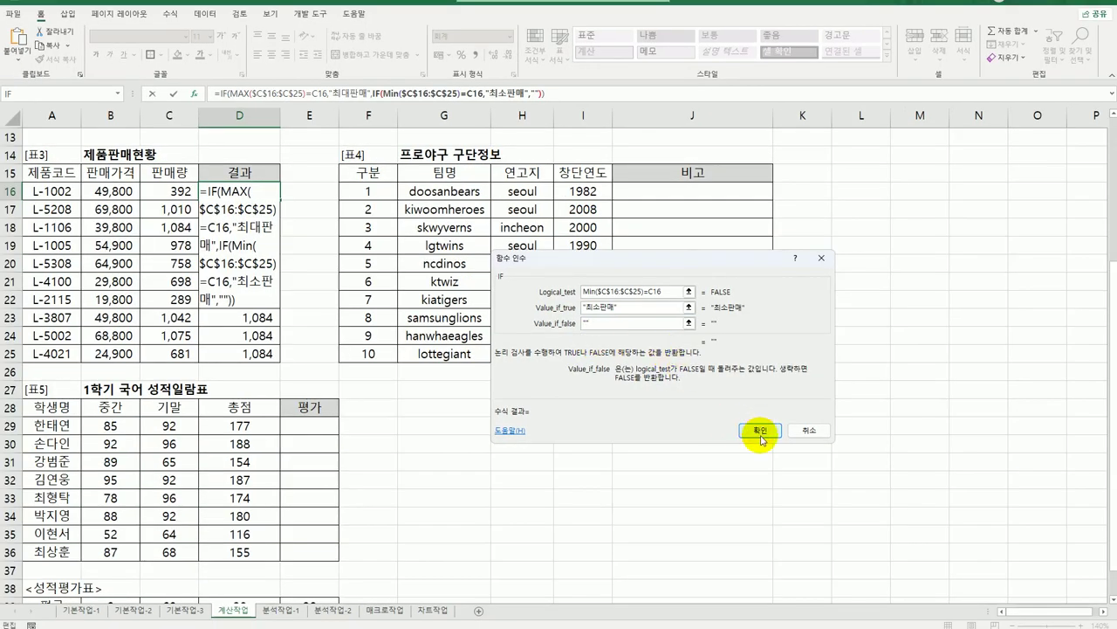
Step: Confirm the nested IF formula in D16, fill it down to D25 and check the copied formula in D25
click(761, 430)
drag(281, 202, 276, 360)
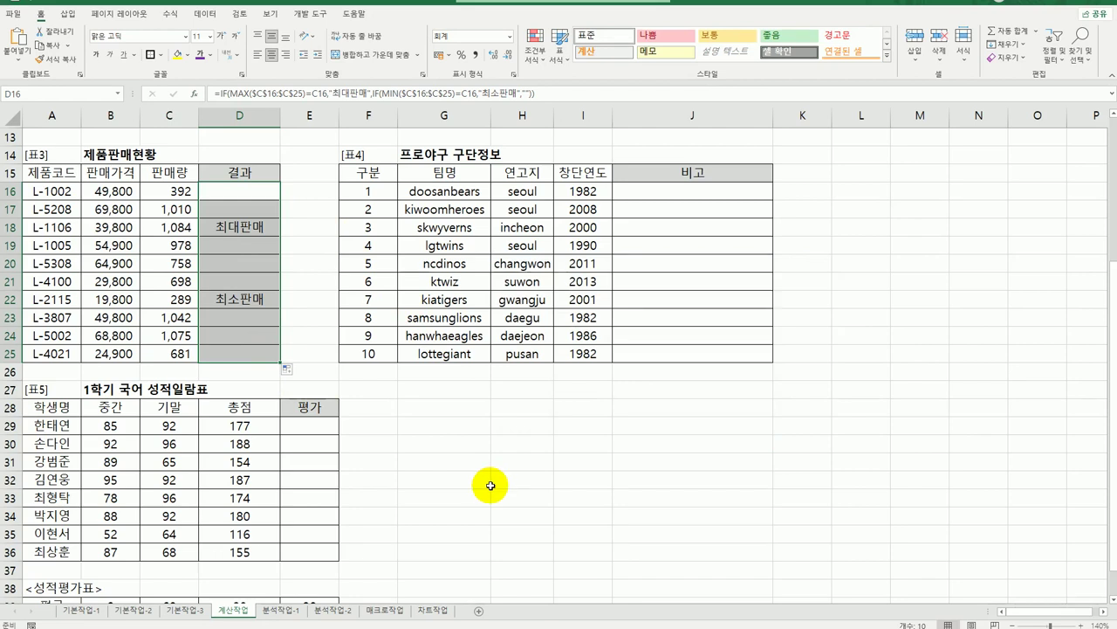
click(253, 353)
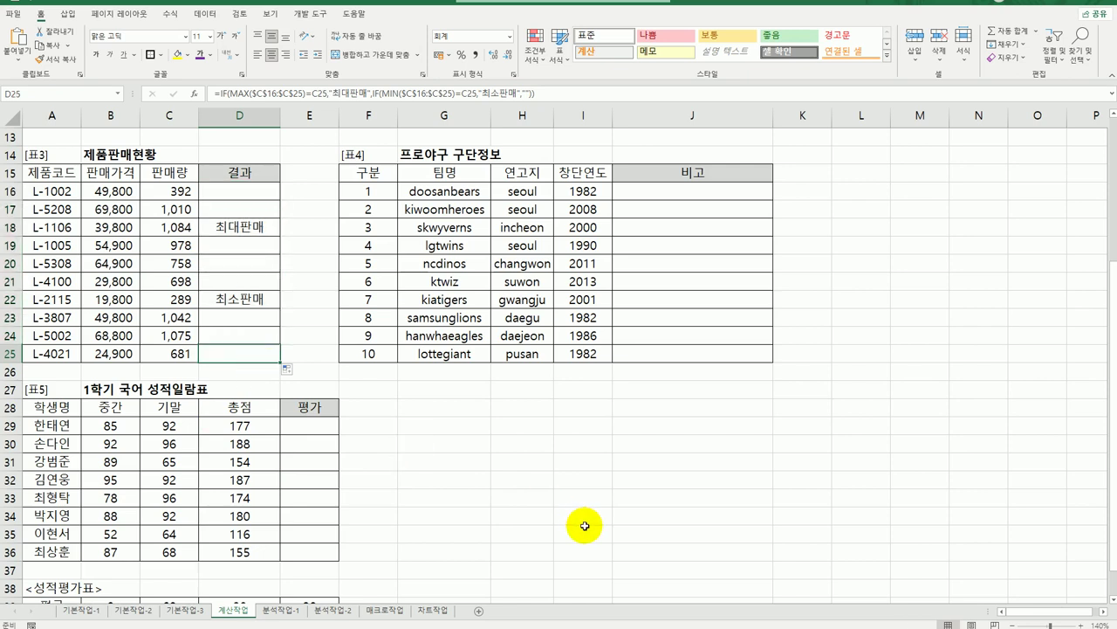
Step: Enter =UPPER(G16) in J16 of 표4's 비고 column and fill the formula down to J25
click(738, 189)
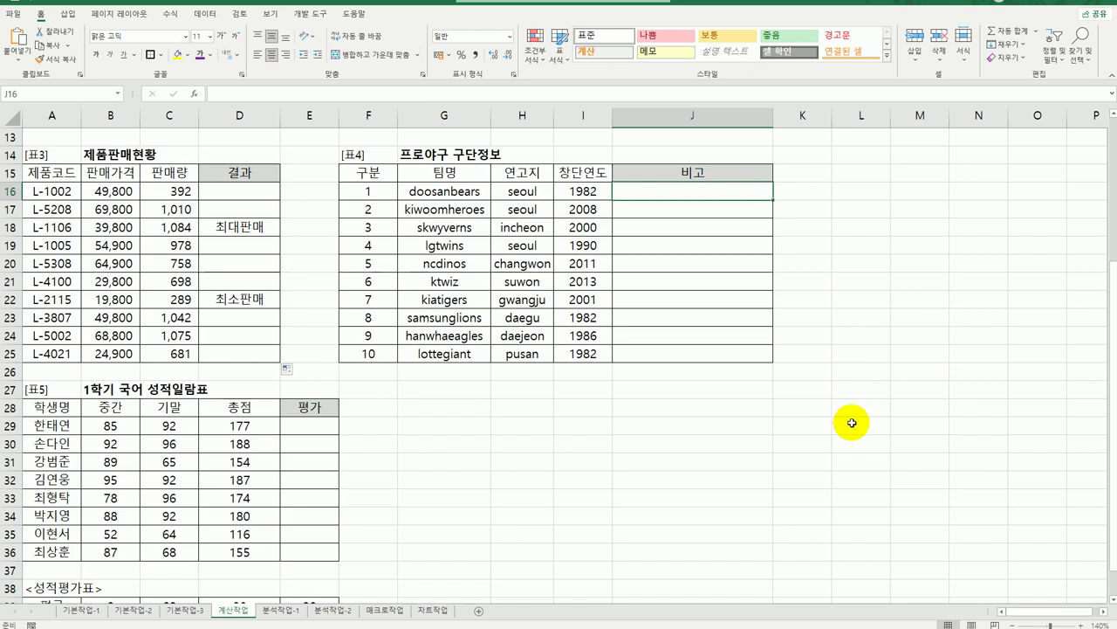
text(=)
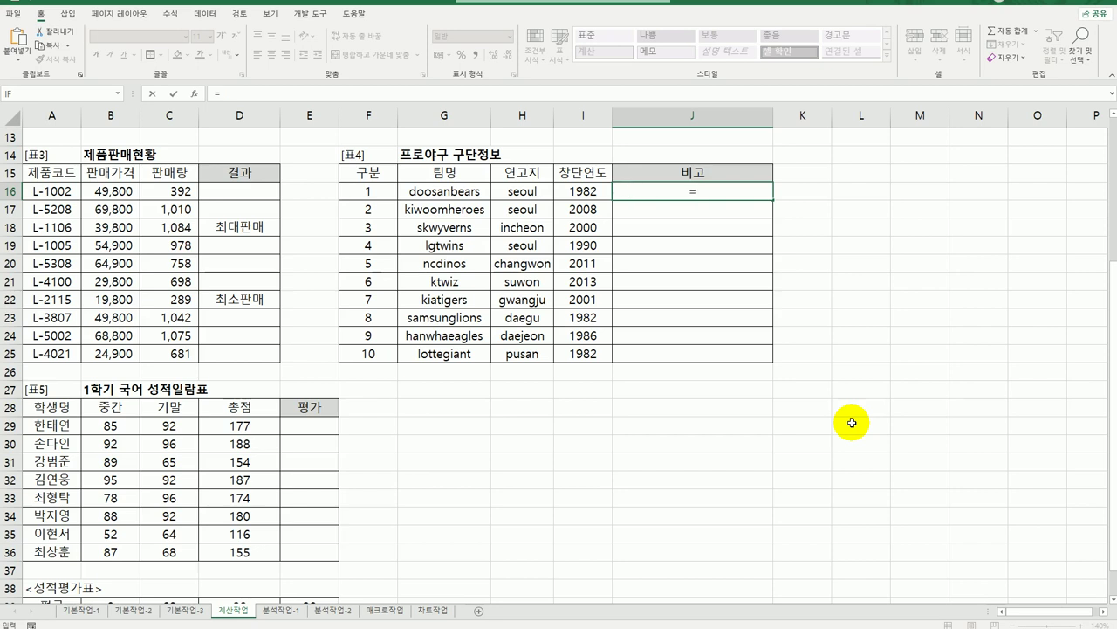
text(up)
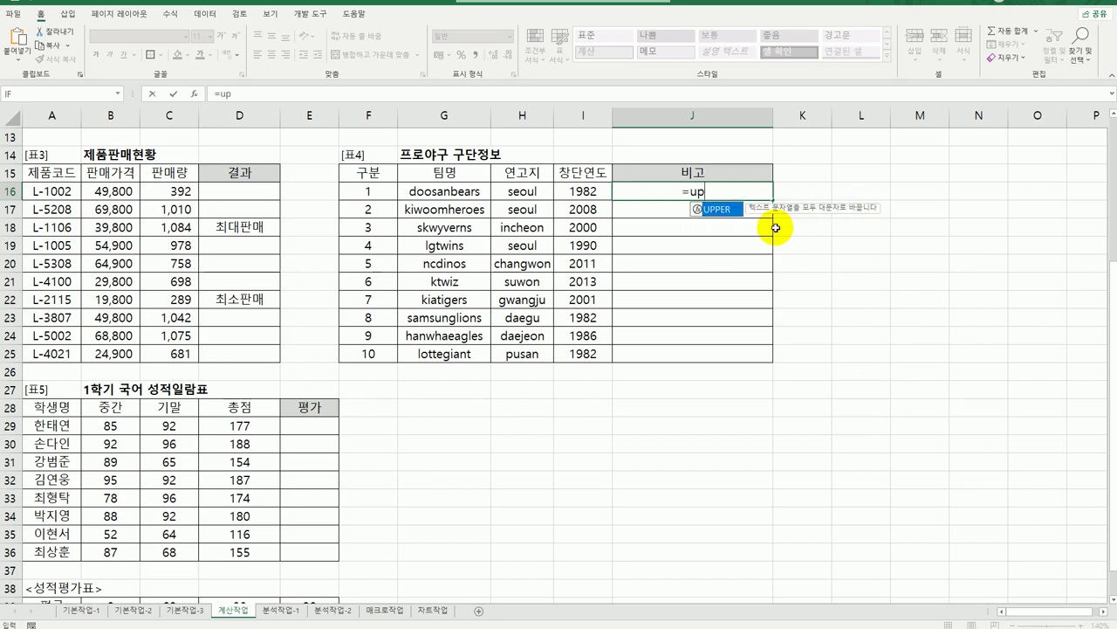
double_click(723, 211)
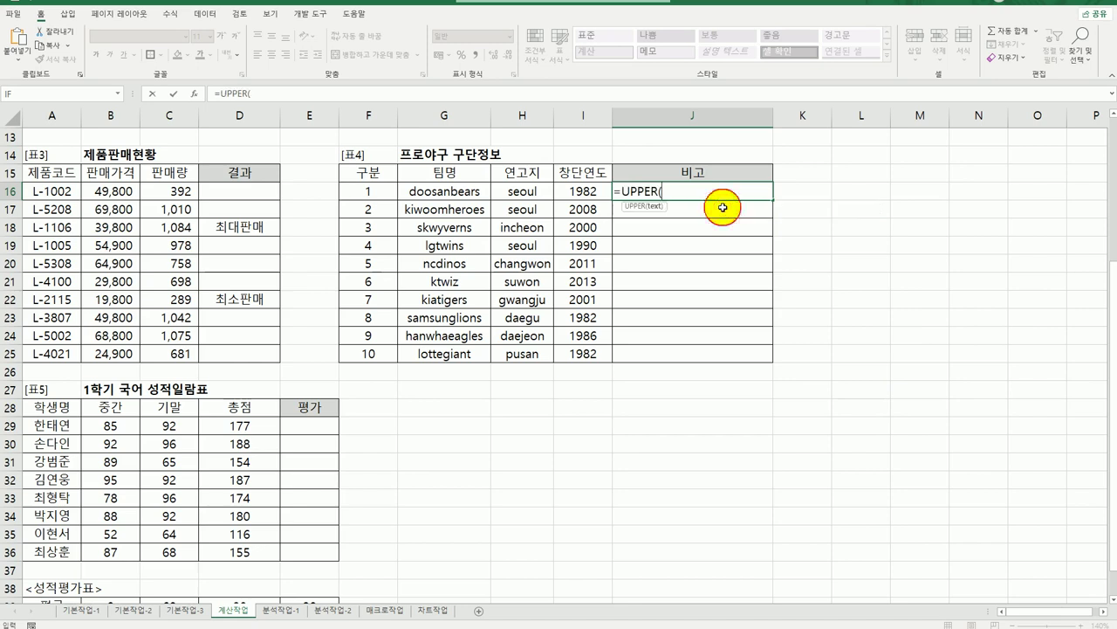
click(472, 192)
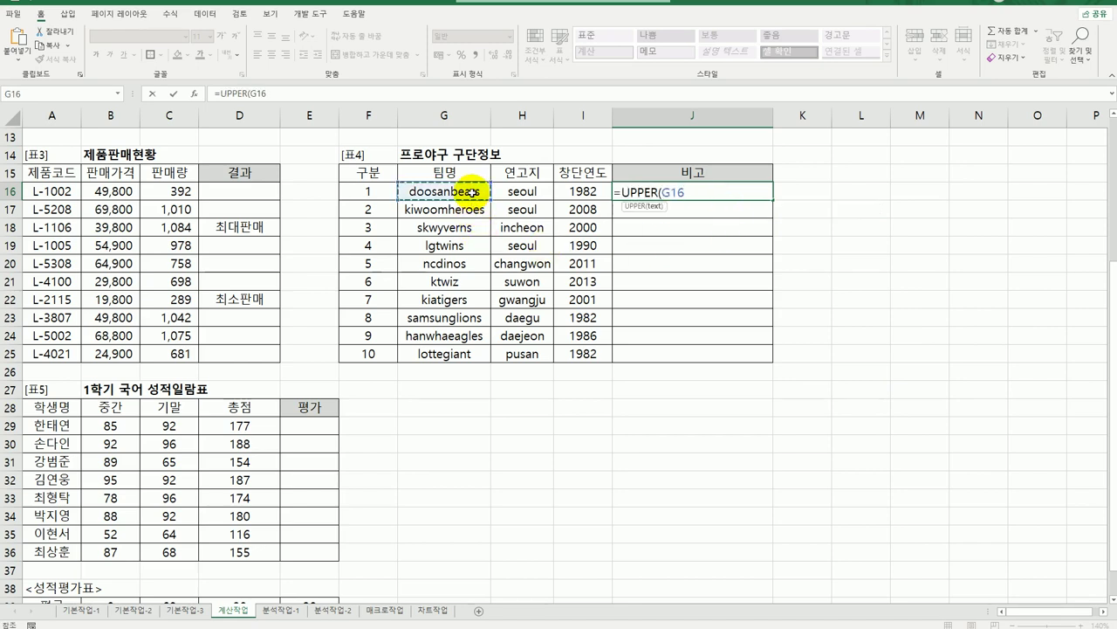
key(Return)
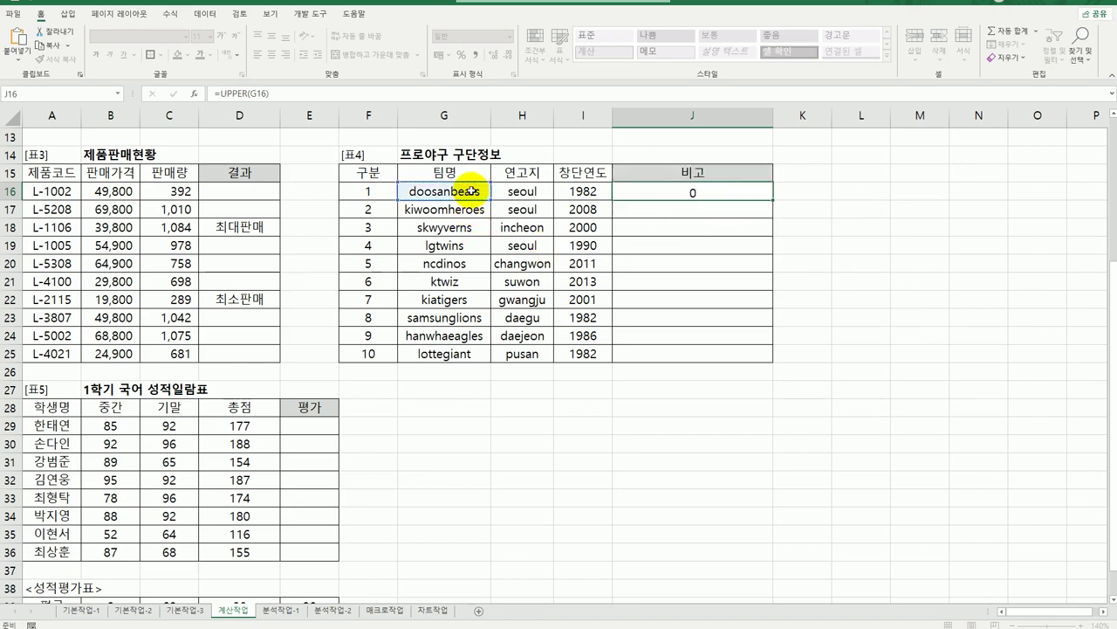
click(758, 193)
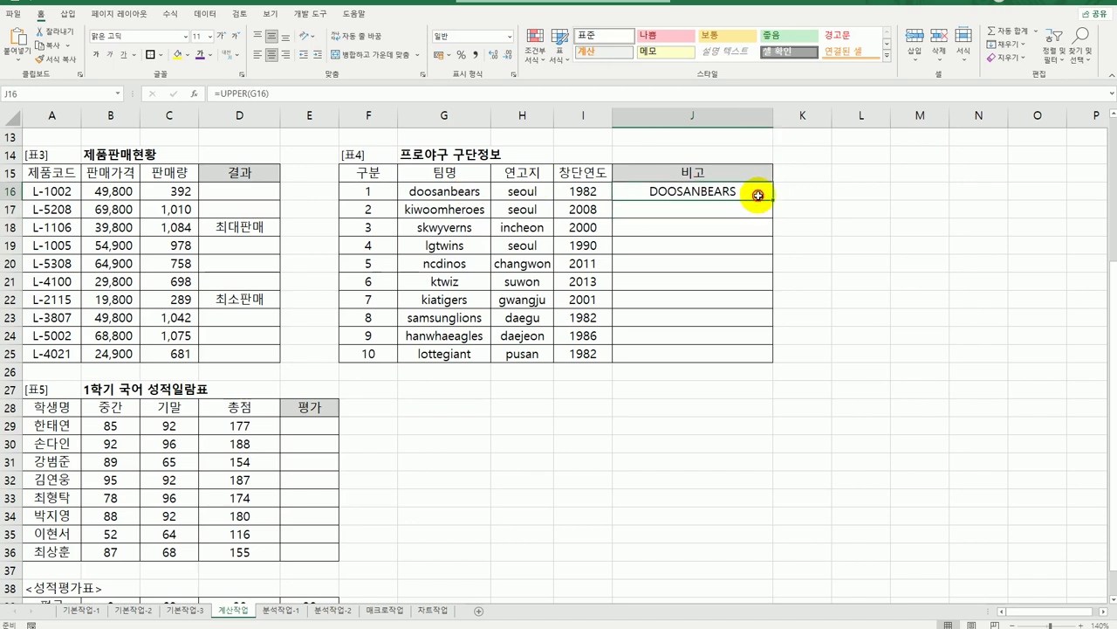
drag(774, 200, 786, 361)
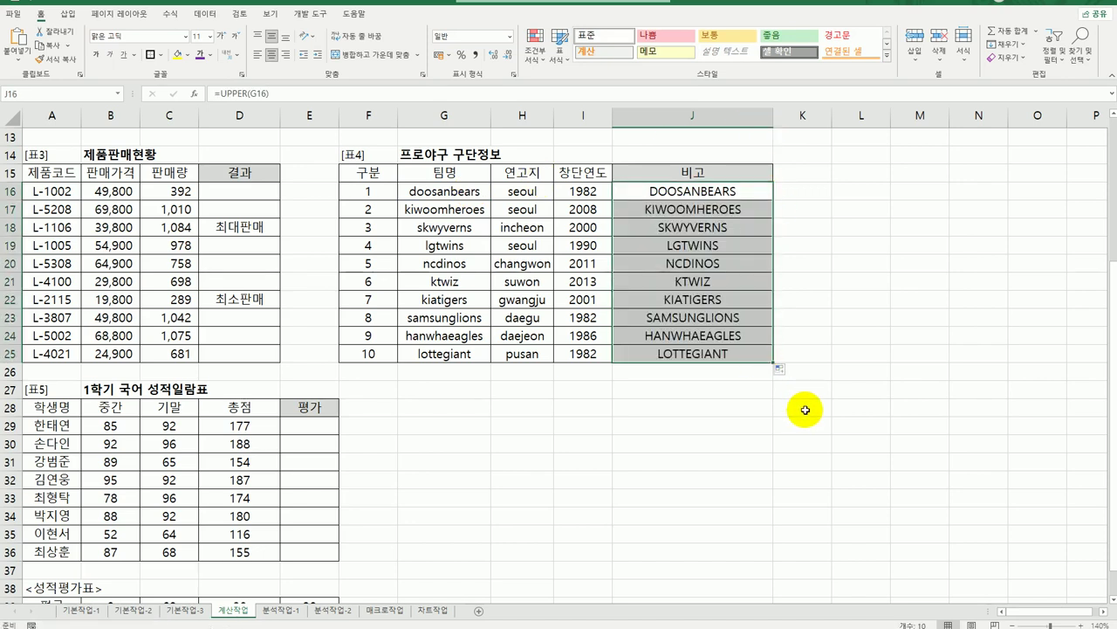
Step: Append &"("&PROPER(H16) to the UPPER formula in J16 and fill it down to J25
drag(756, 189, 756, 194)
double_click(756, 191)
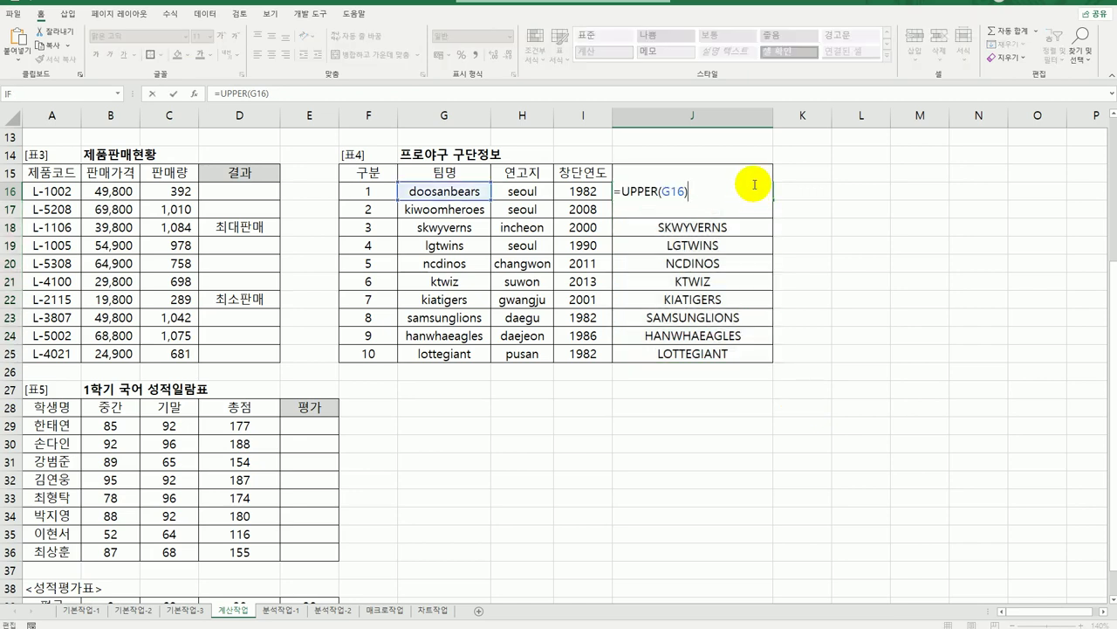
text(&)
text("("&)
text(ㅔ)
text(pro)
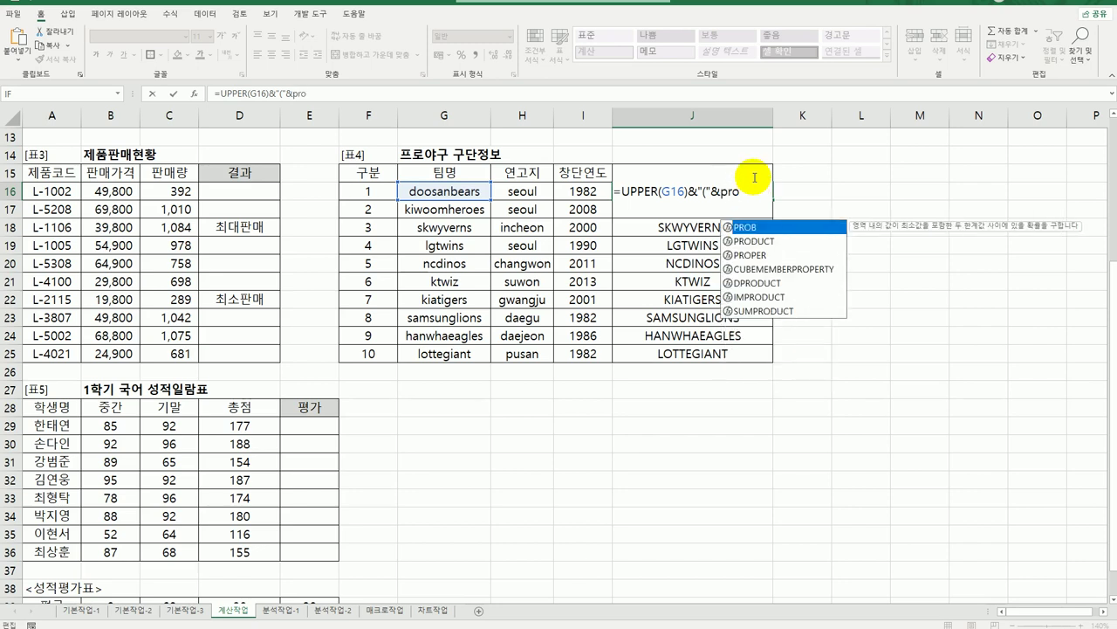
click(768, 254)
key(Tab)
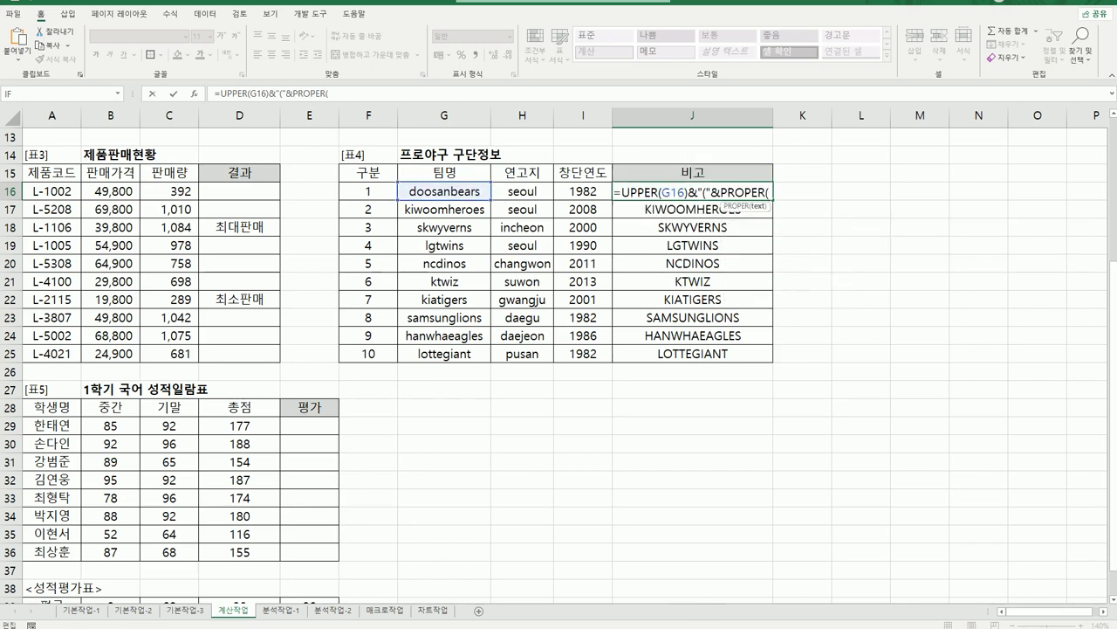
click(522, 193)
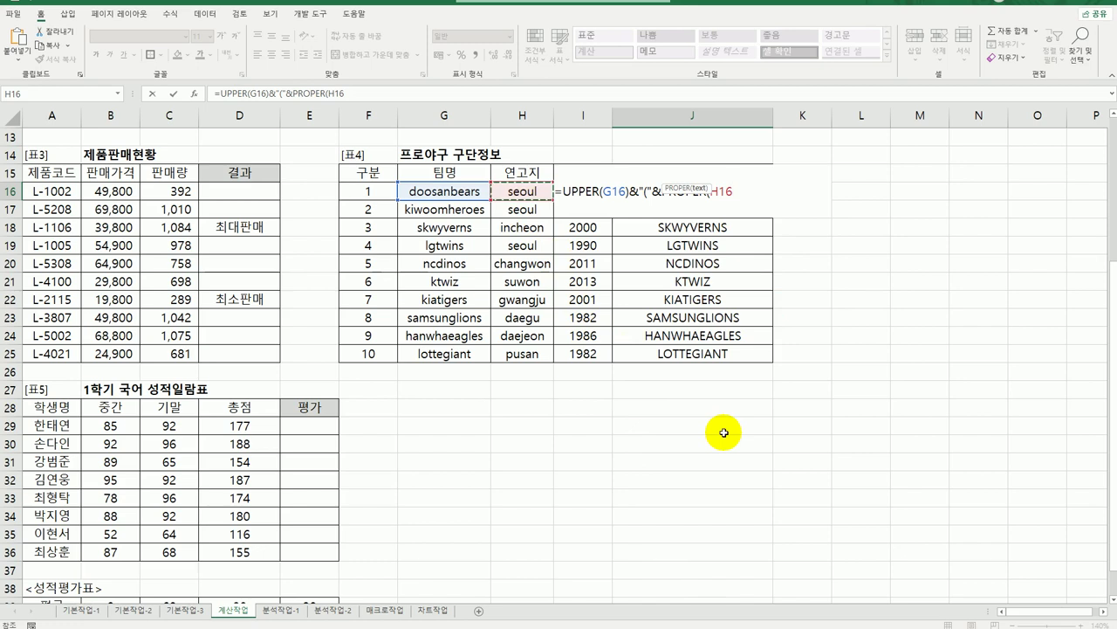
key(Return)
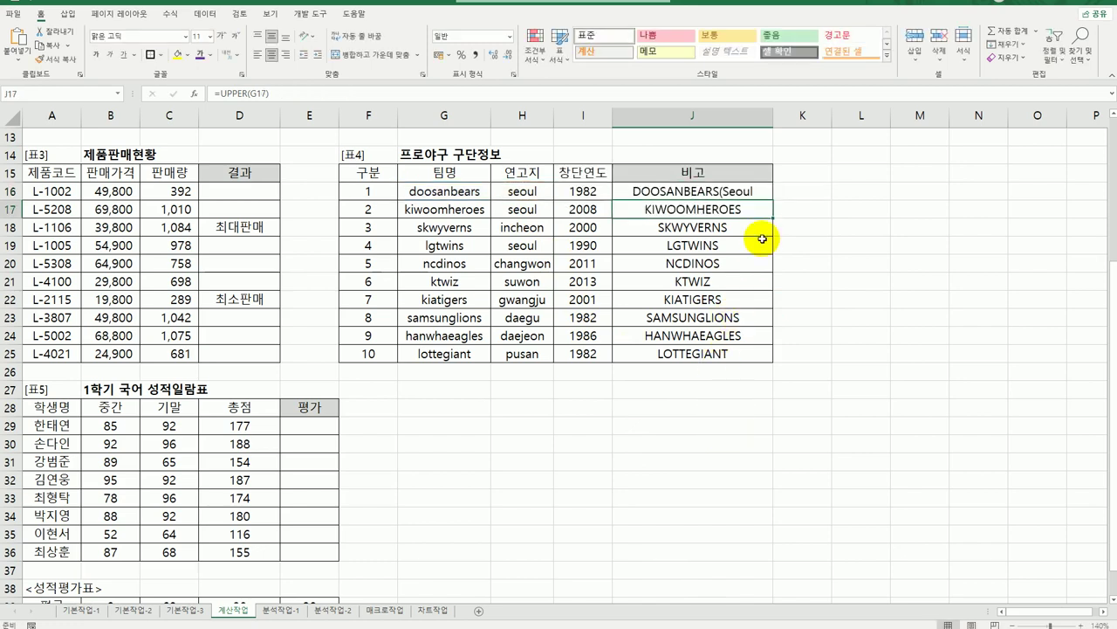
click(761, 192)
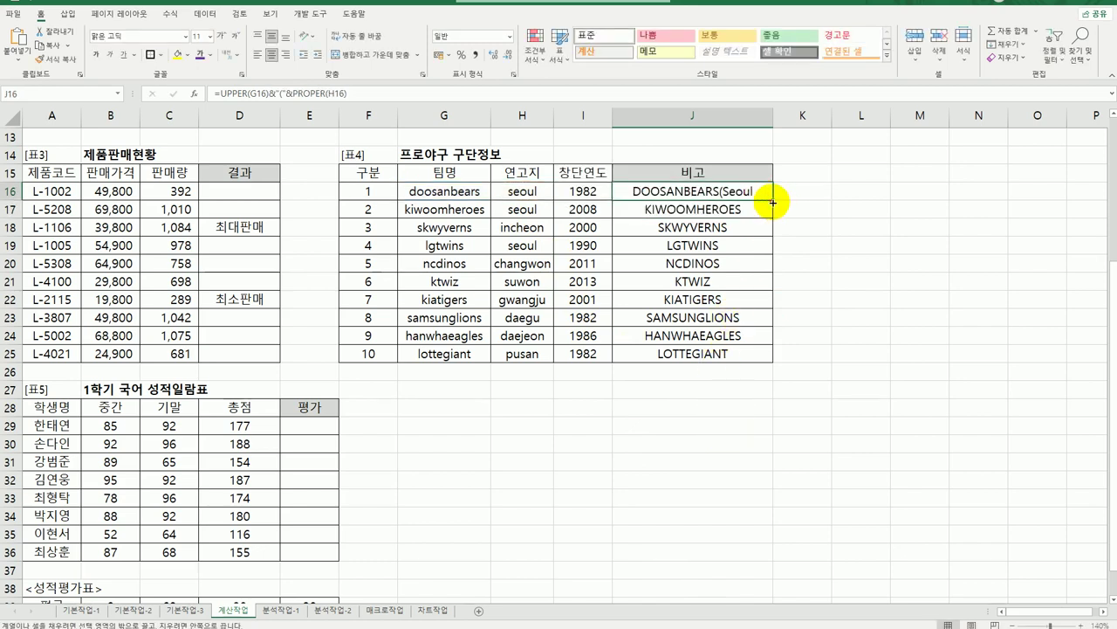
drag(772, 202, 780, 357)
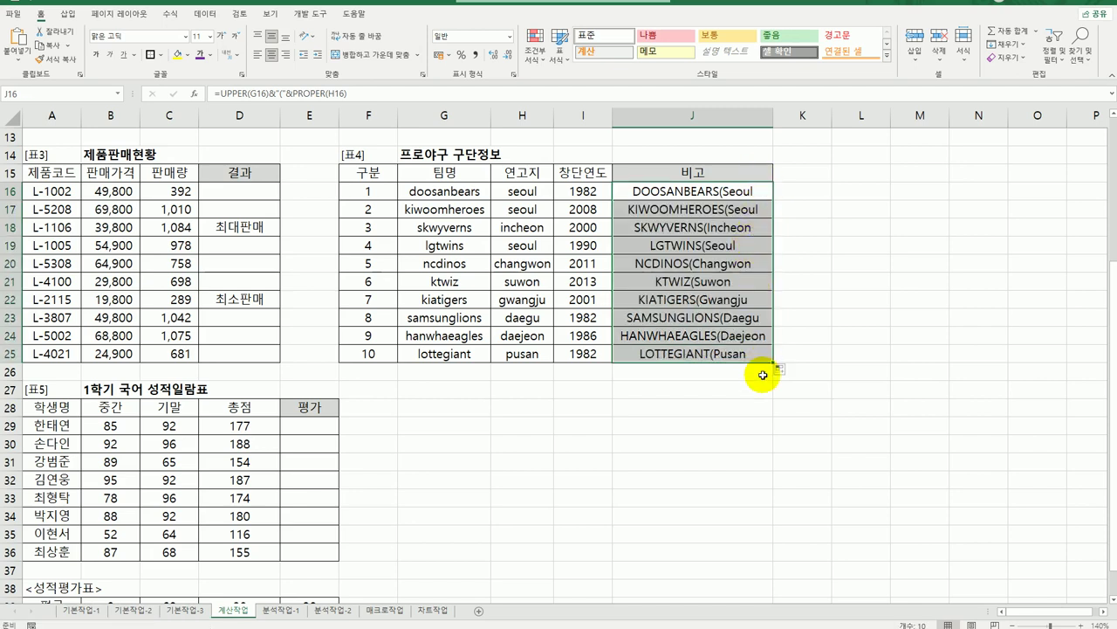
Step: Append the closing parenthesis &")" to J16's formula and fill it down to J25
double_click(763, 194)
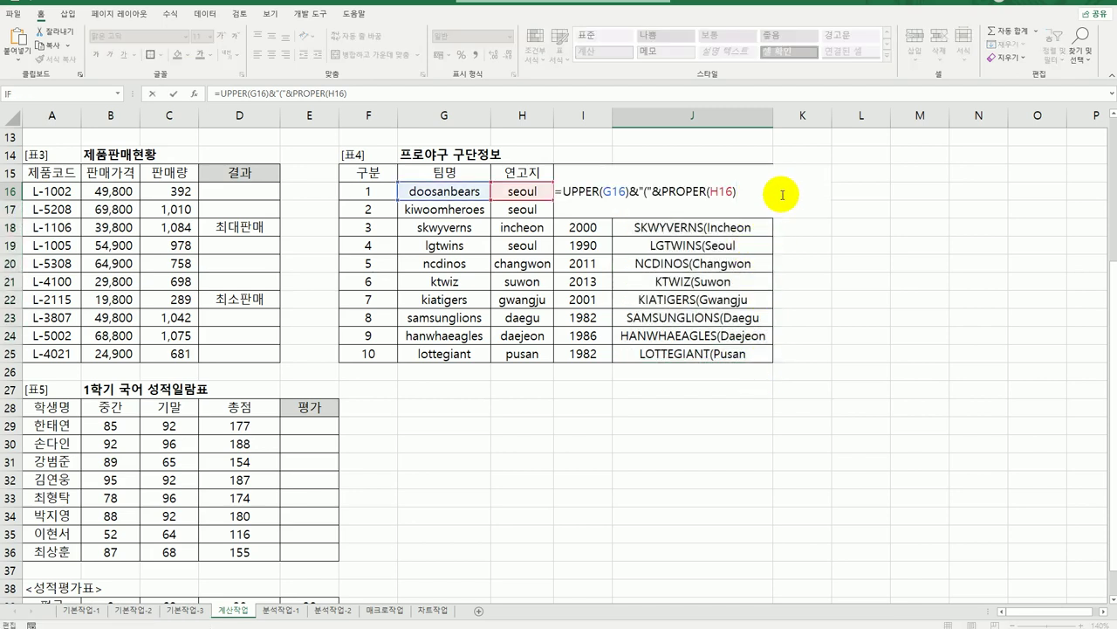
text(&)
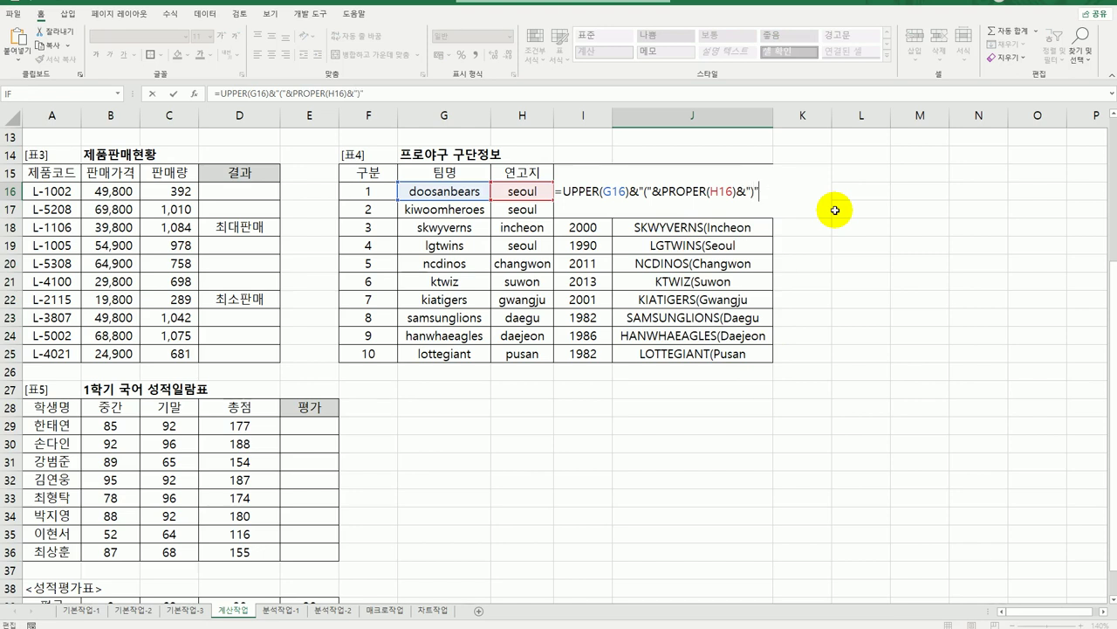
text(")")
key(Return)
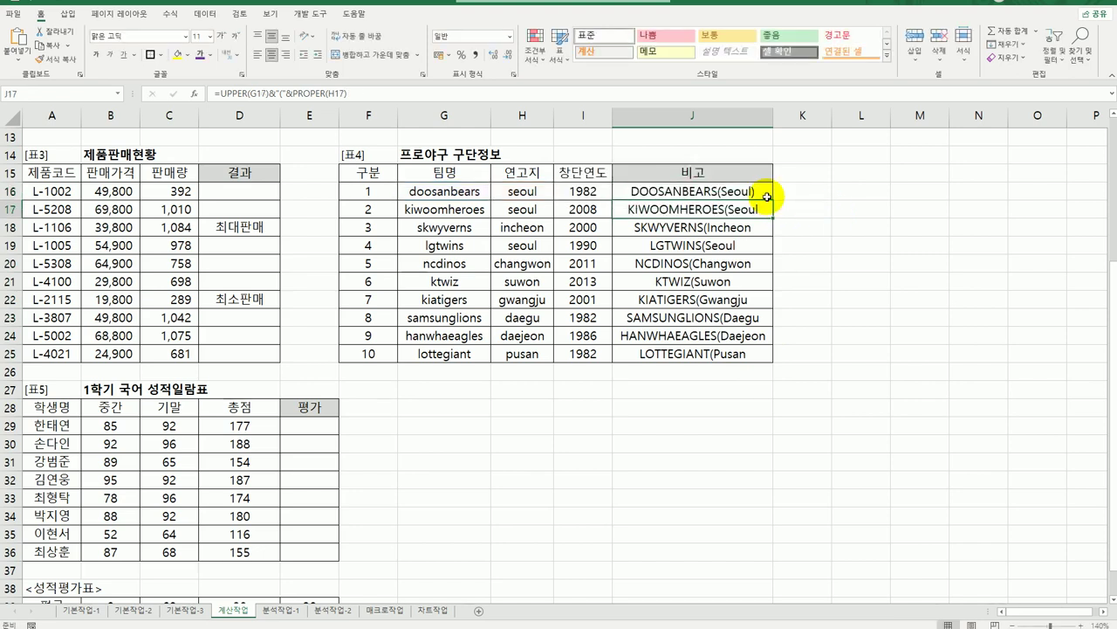
click(768, 193)
drag(772, 200, 755, 358)
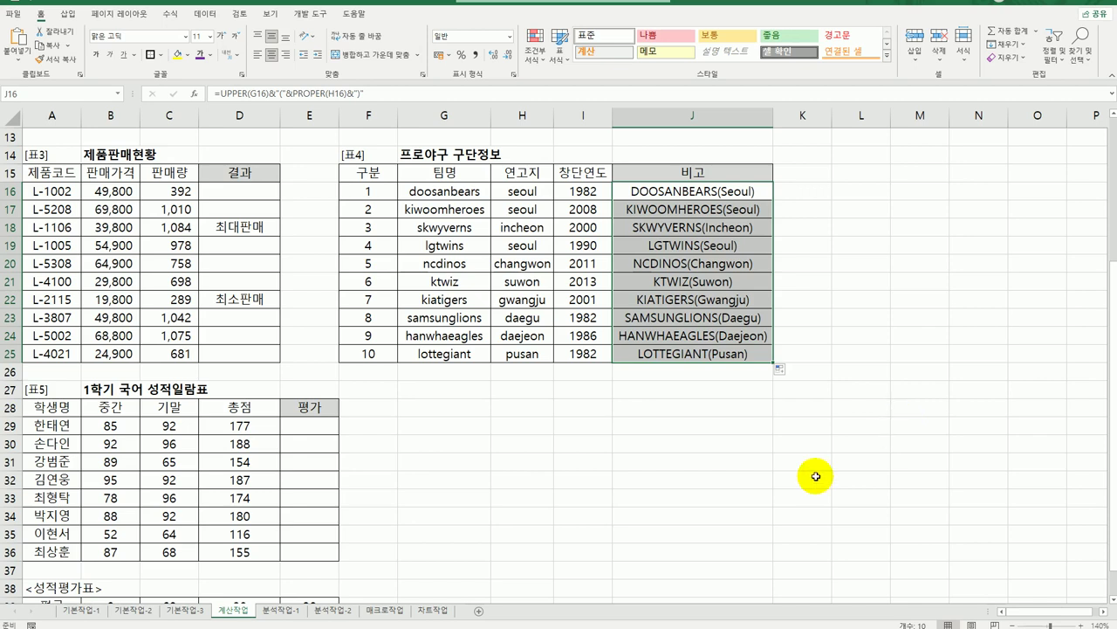
Step: Enter =AVERAGE(B29:C29) in E29 of 표5's 평가 column and fill the formula down to E36
click(322, 426)
scroll(484, 463, down, 3)
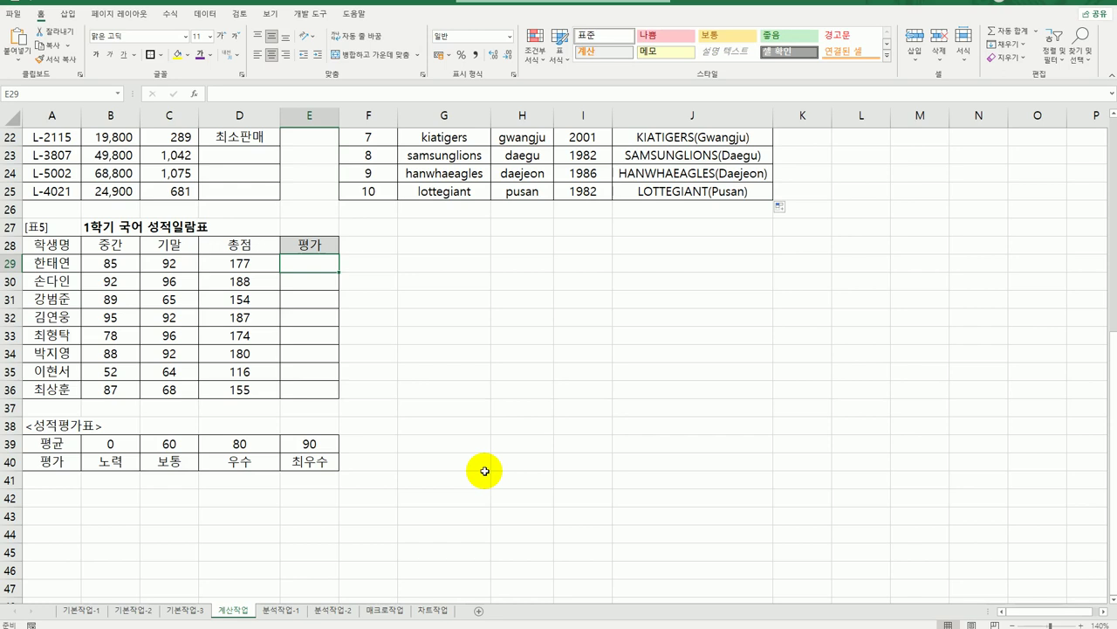
text(=)
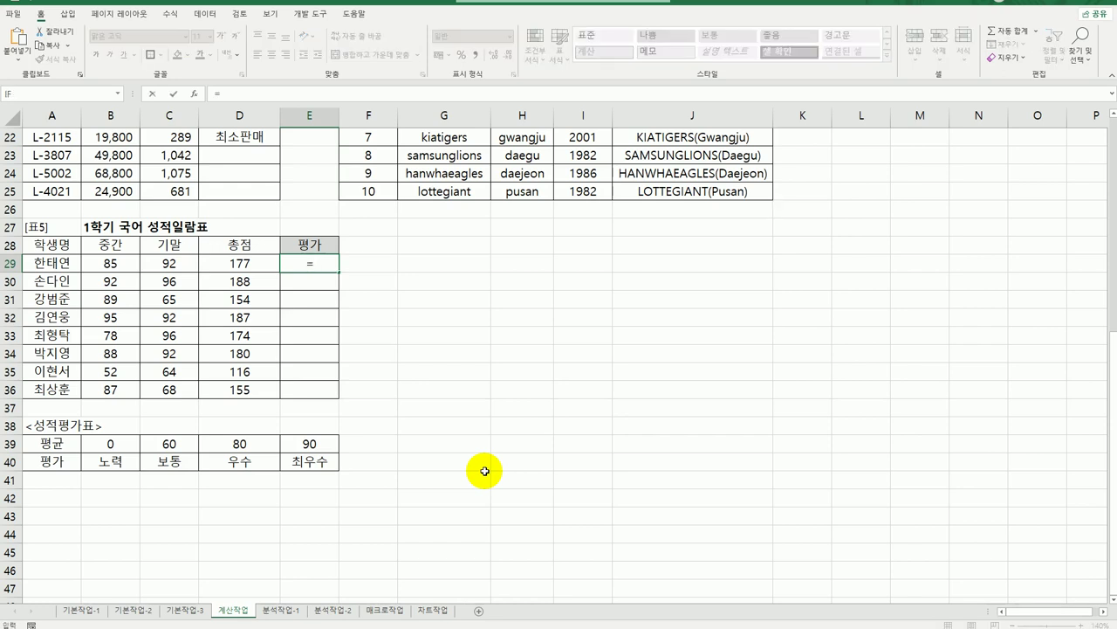
text(av)
key(Down)
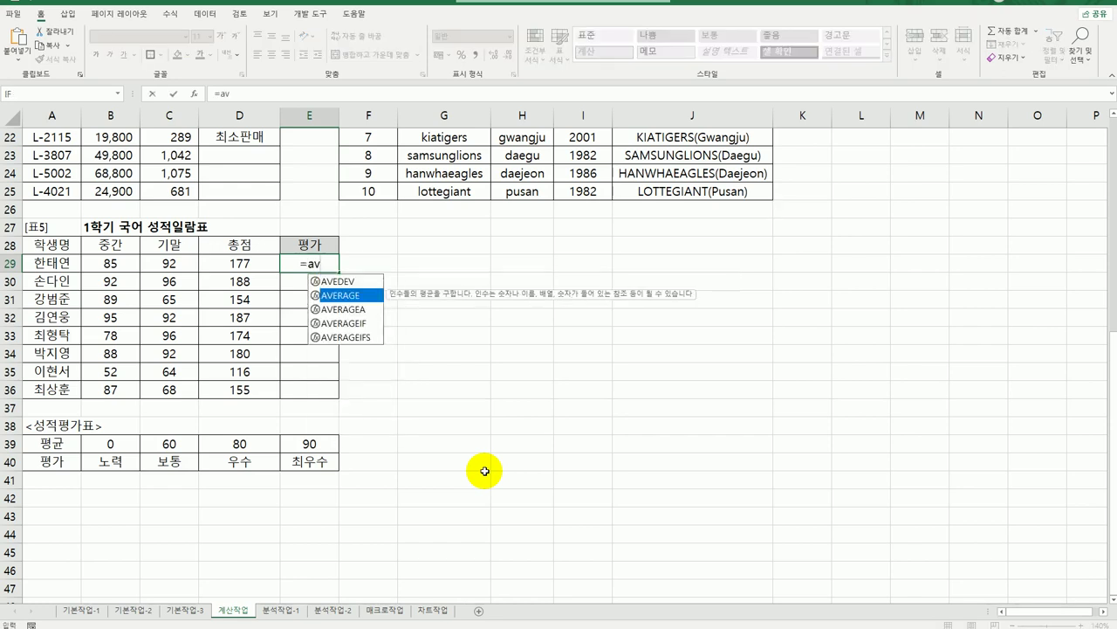
text(v)
key(Tab)
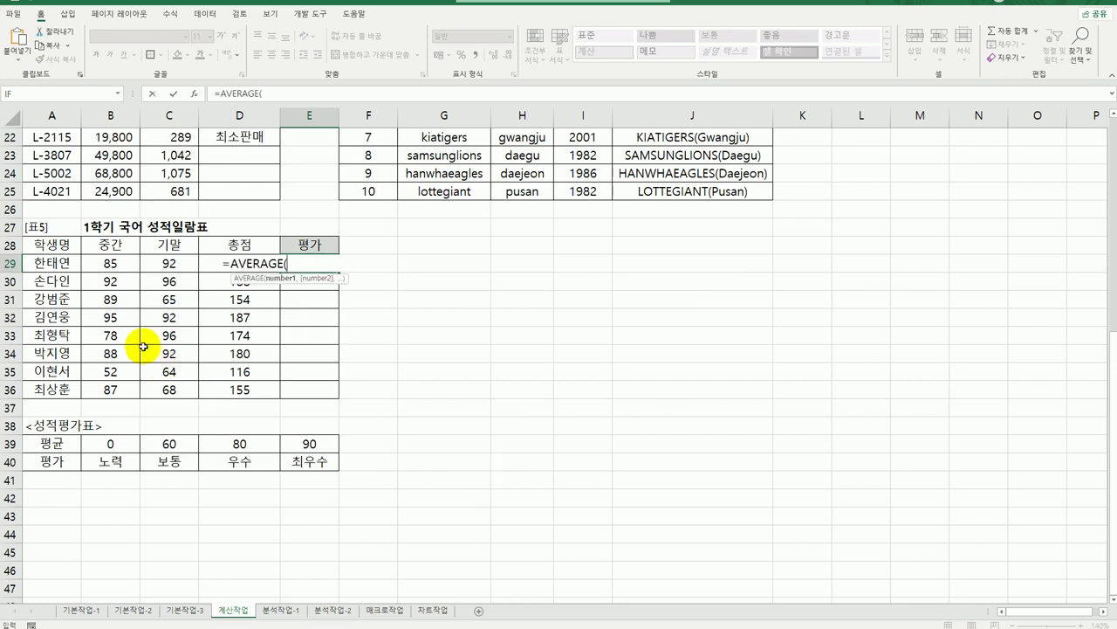
drag(110, 263, 152, 261)
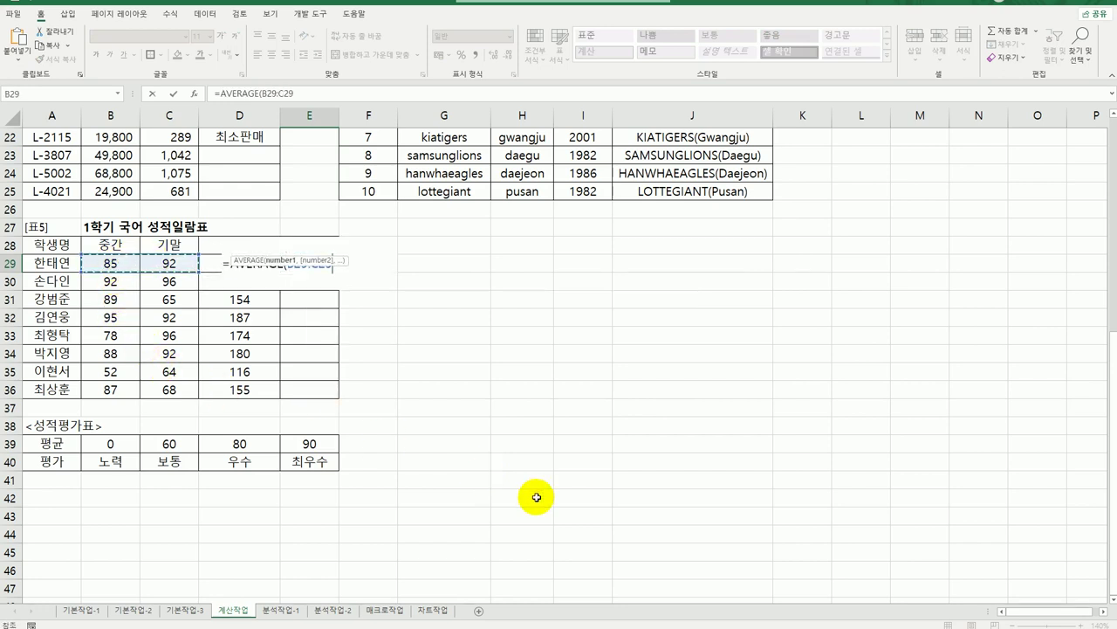
text())
key(Return)
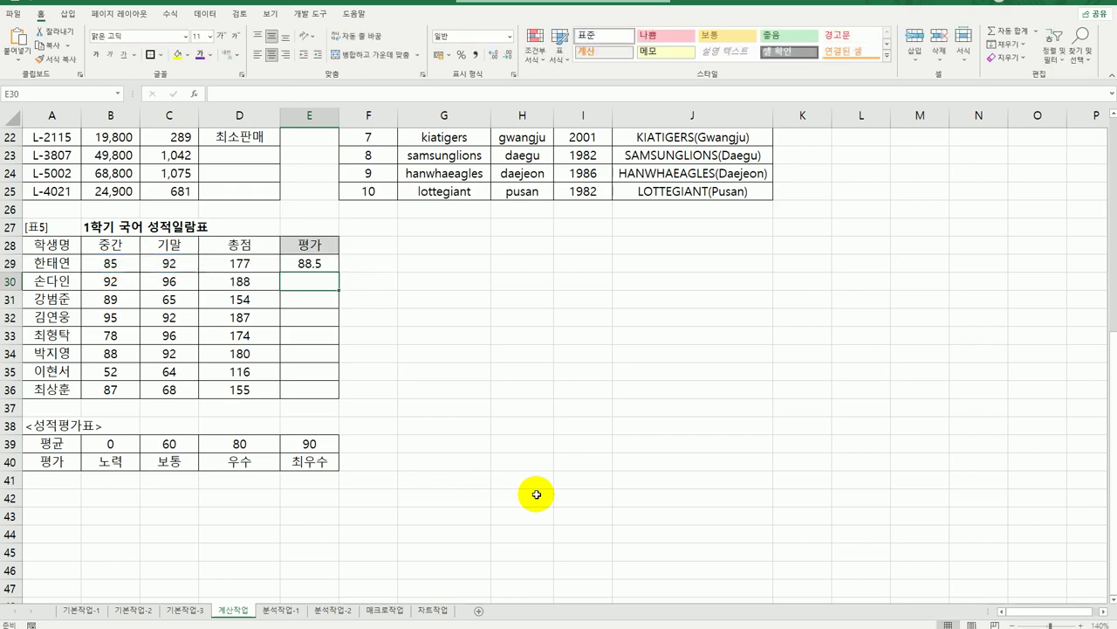
click(320, 266)
drag(336, 275, 334, 400)
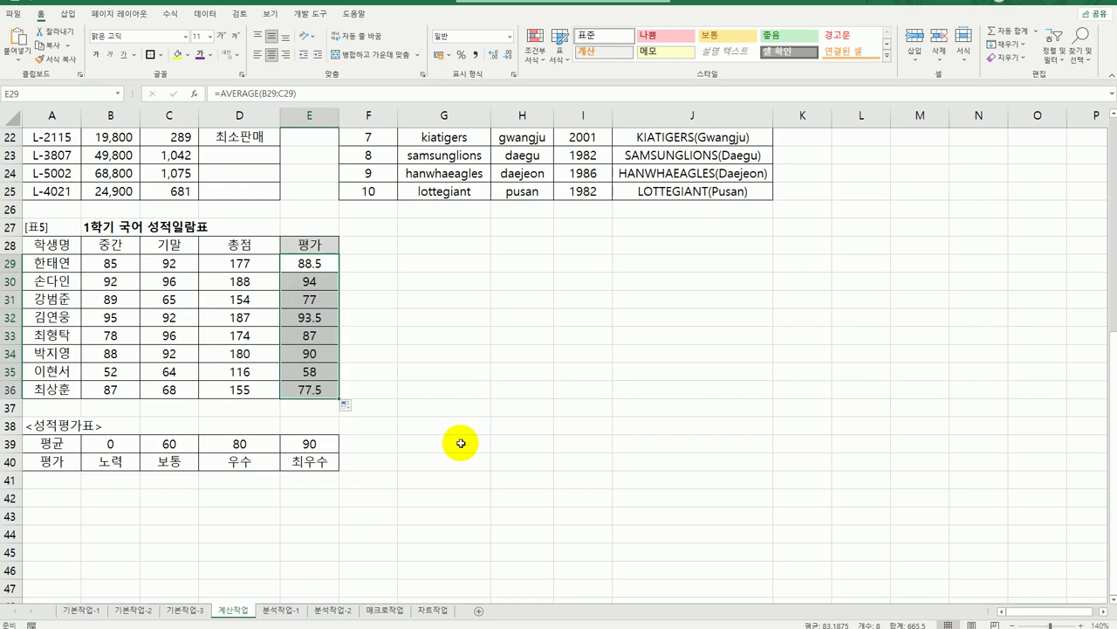
Step: Examine the 평균 and 평가 rows of the 성적평가표 in B39:E40 against the average score in E29
drag(129, 447, 300, 462)
drag(117, 442, 307, 442)
drag(112, 460, 301, 464)
click(310, 266)
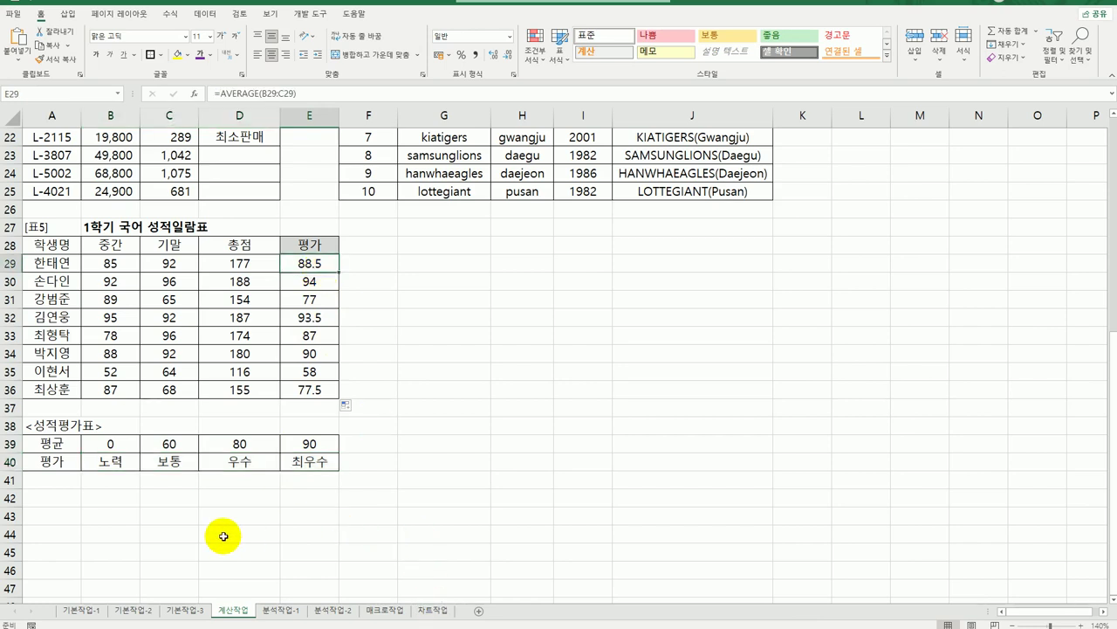
click(126, 444)
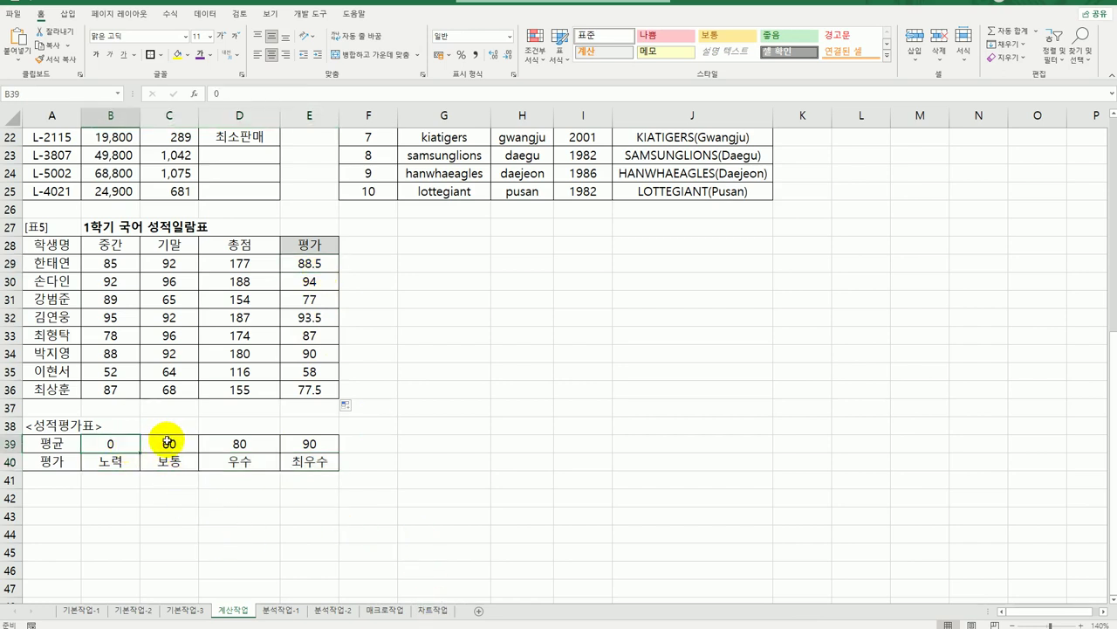
click(166, 444)
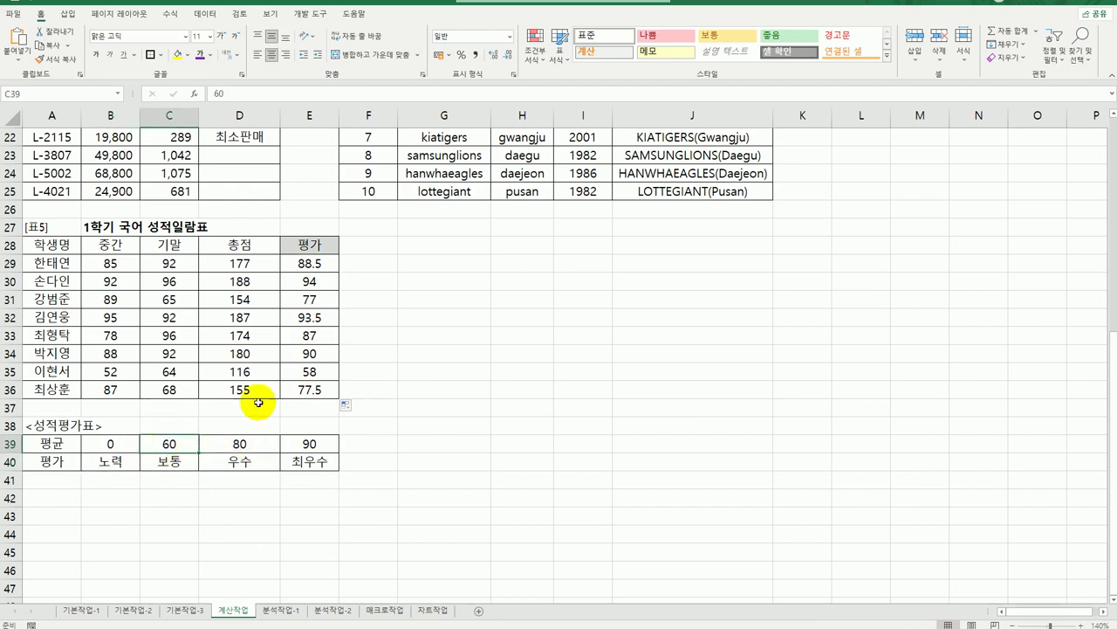
click(310, 263)
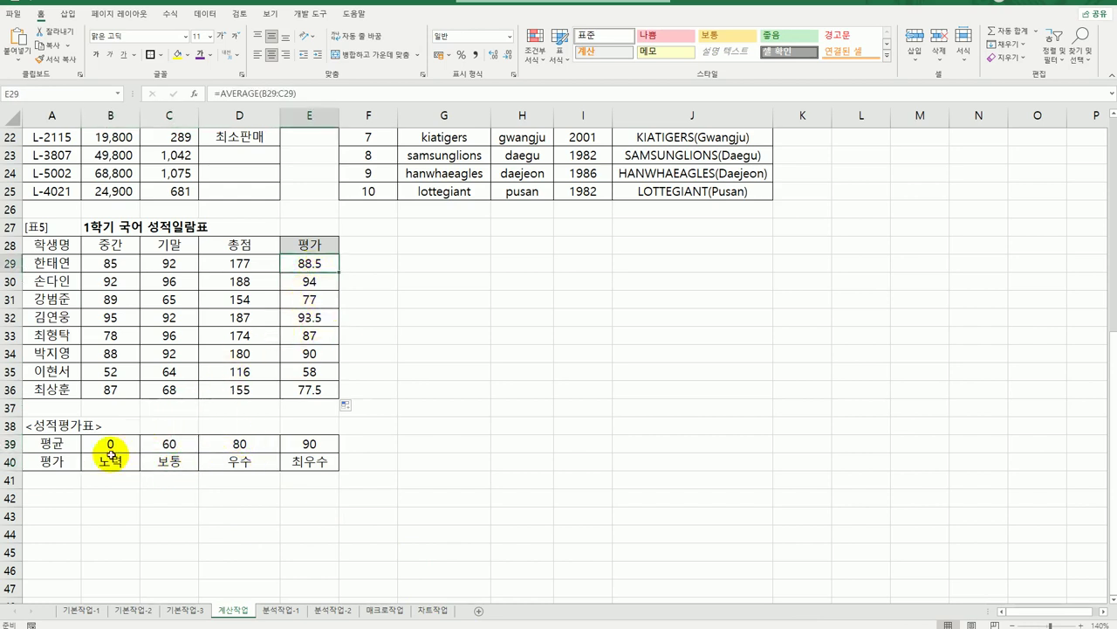
drag(107, 441, 299, 471)
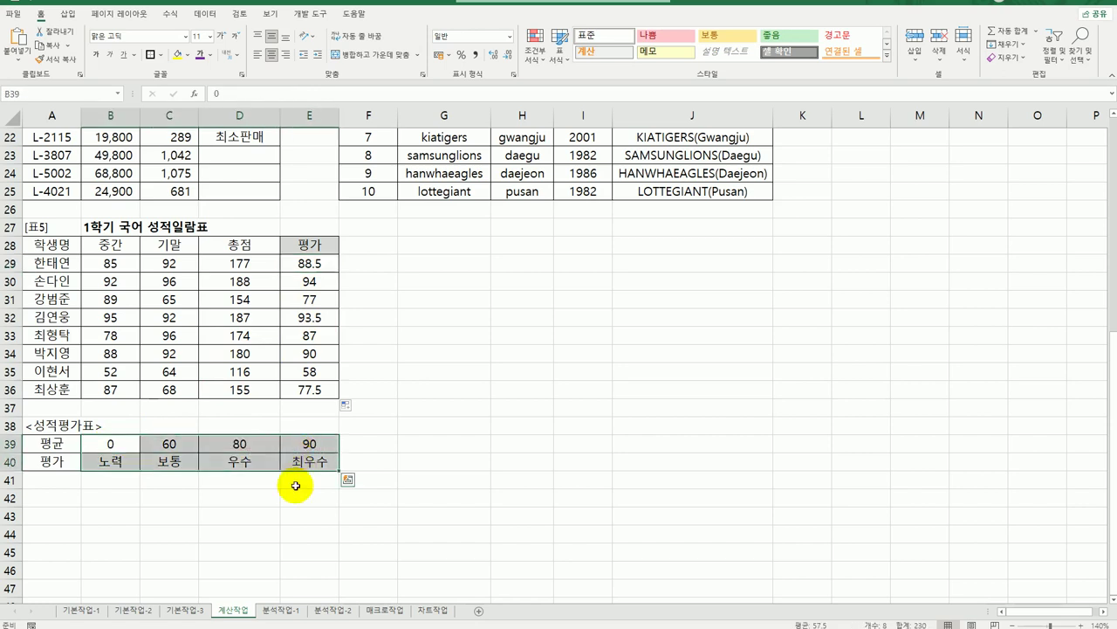
Step: Wrap E29's AVERAGE(B29:C29) in an HLOOKUP function as its lookup value and bring up the HLOOKUP function arguments
click(308, 262)
double_click(308, 262)
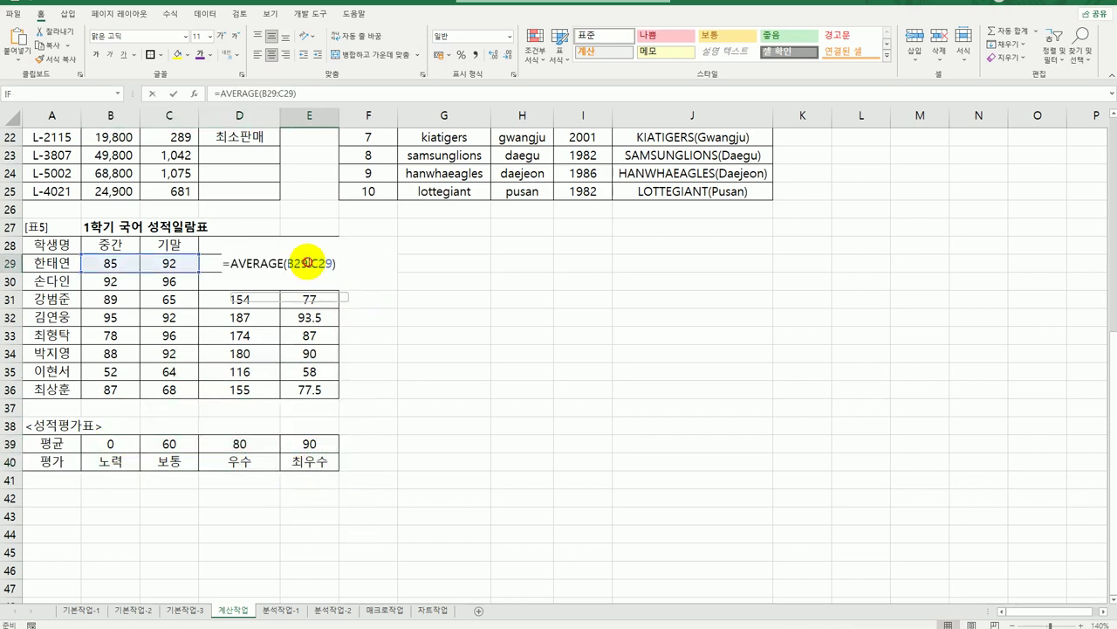
click(229, 263)
text(hl)
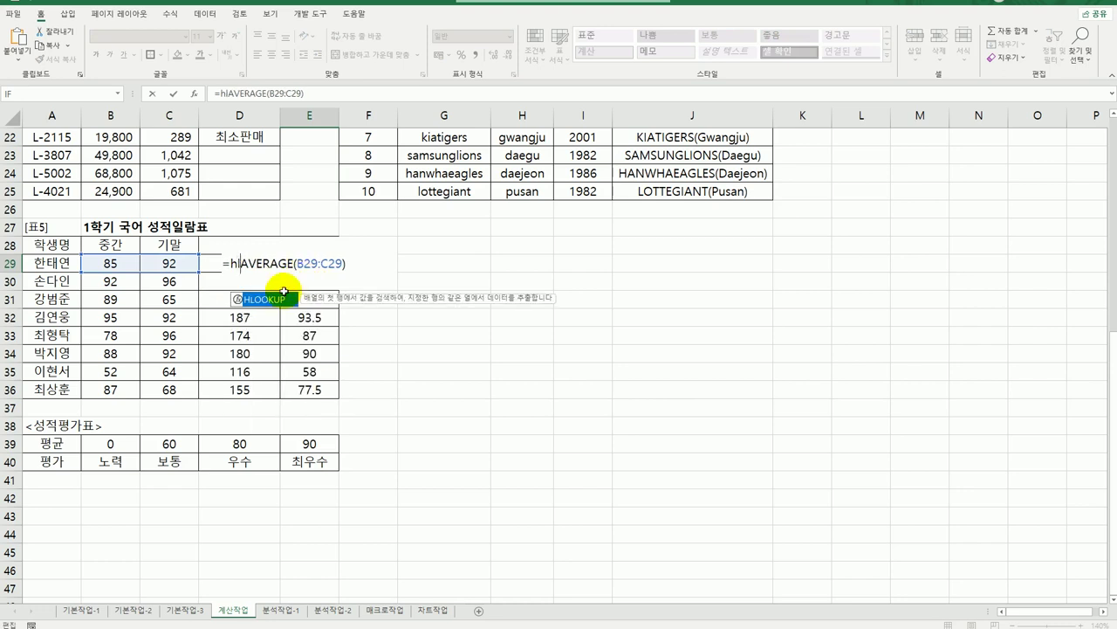
double_click(262, 299)
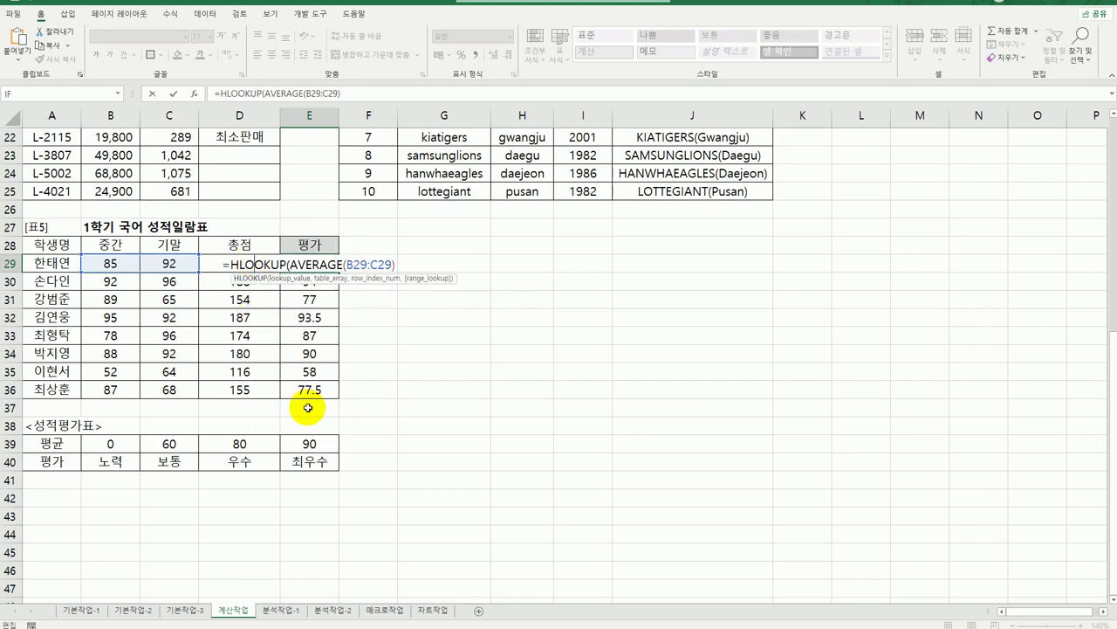
click(350, 94)
key(ctrl+a)
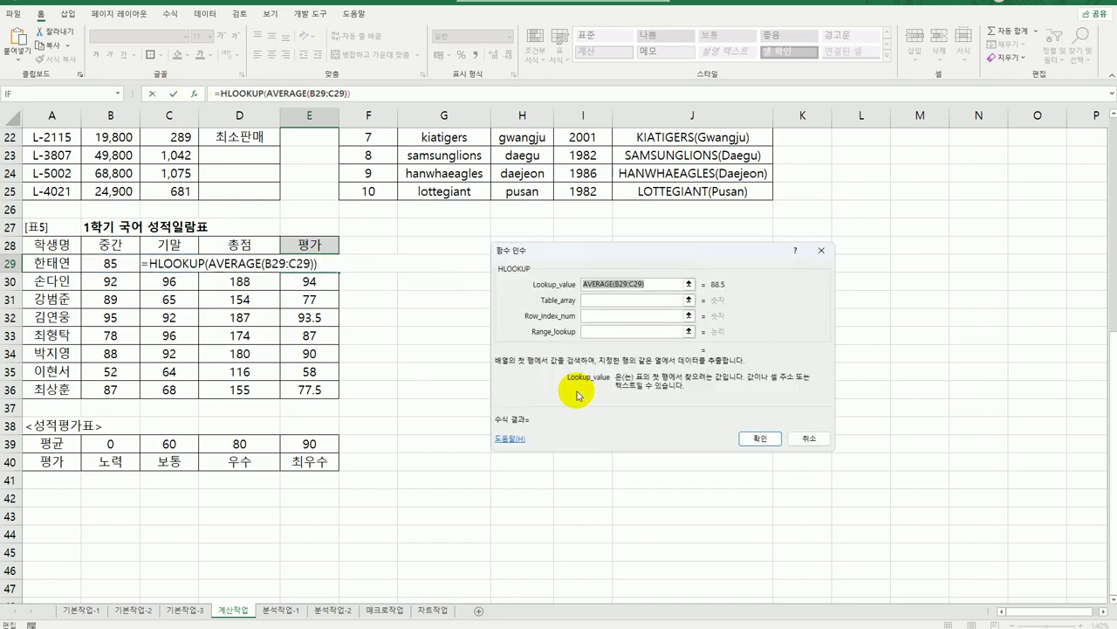
Step: Complete E29's HLOOKUP with table array $B$39:$E$40, row index 2 and an empty range lookup, and fill it down to E36
click(616, 300)
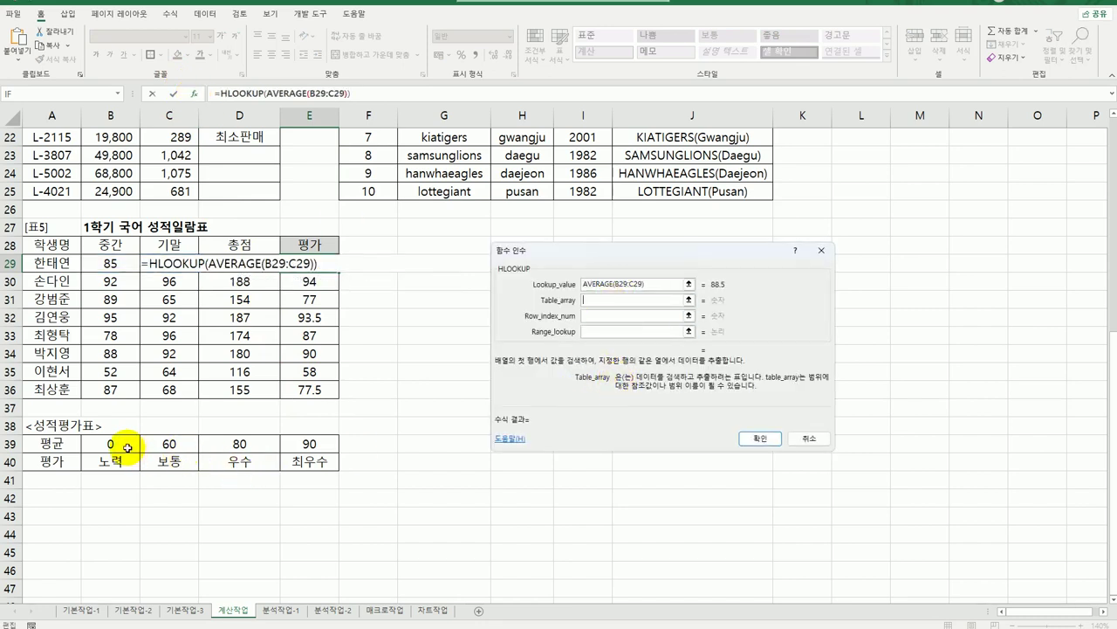
drag(128, 446, 300, 465)
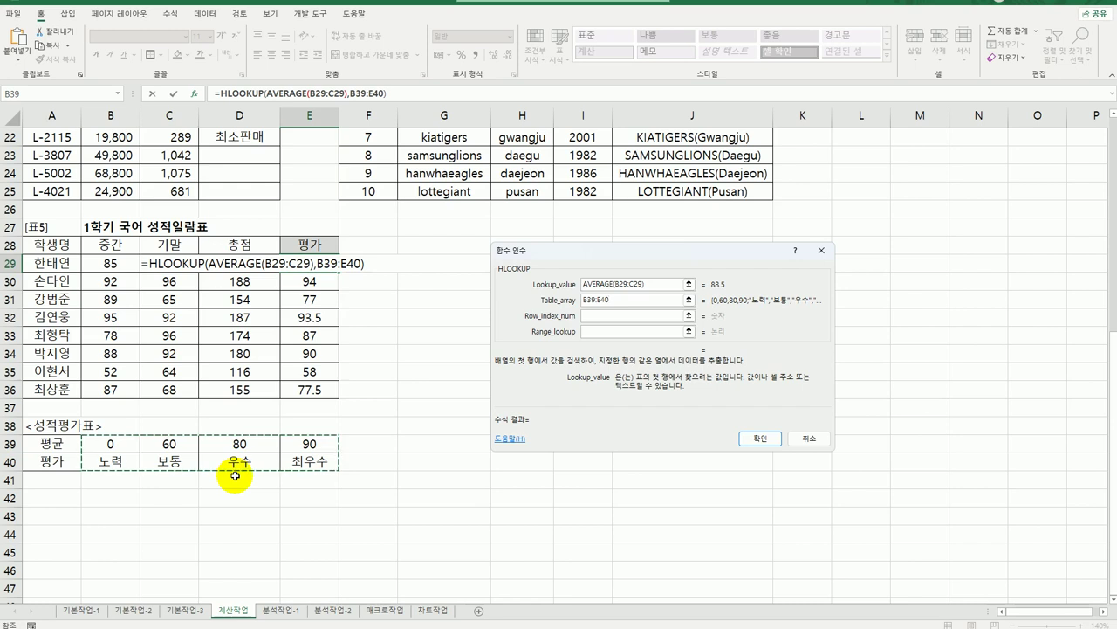
key(F4)
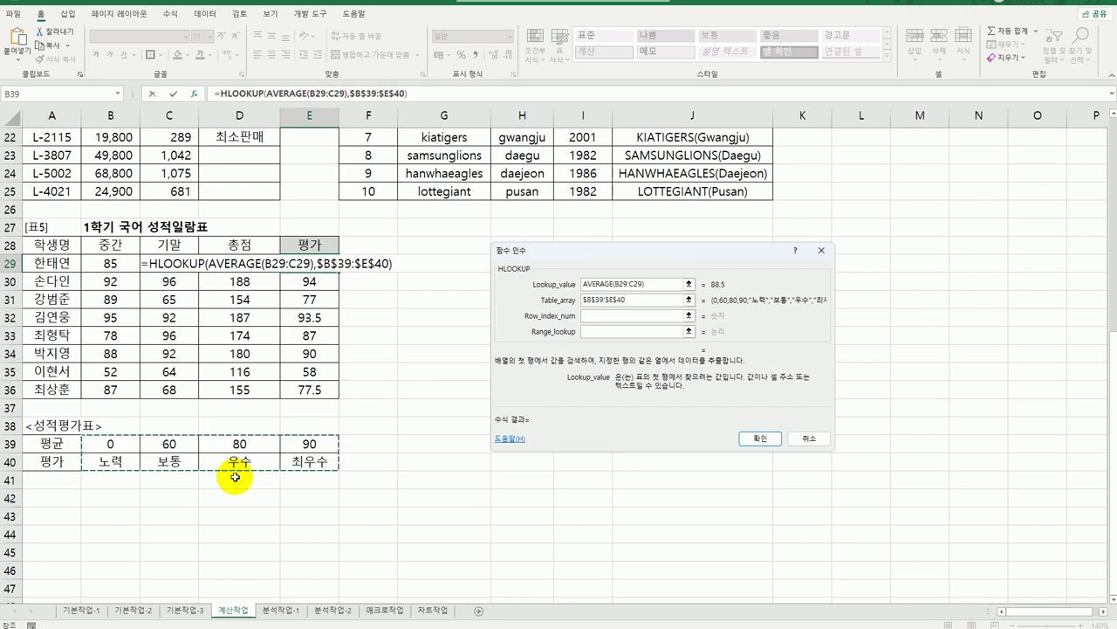
click(610, 318)
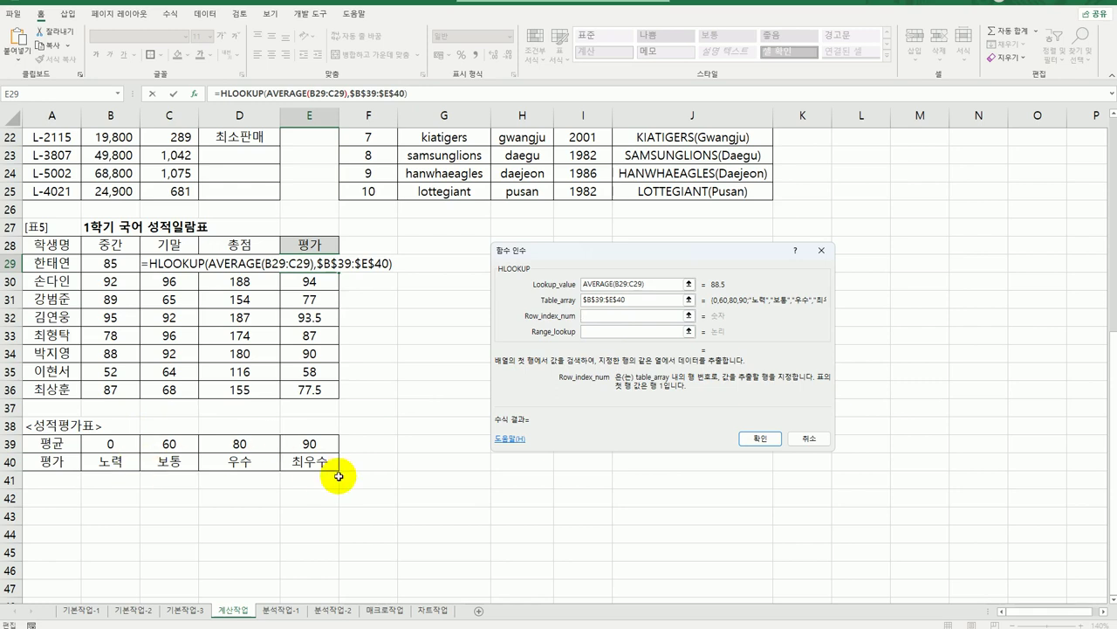
text(2)
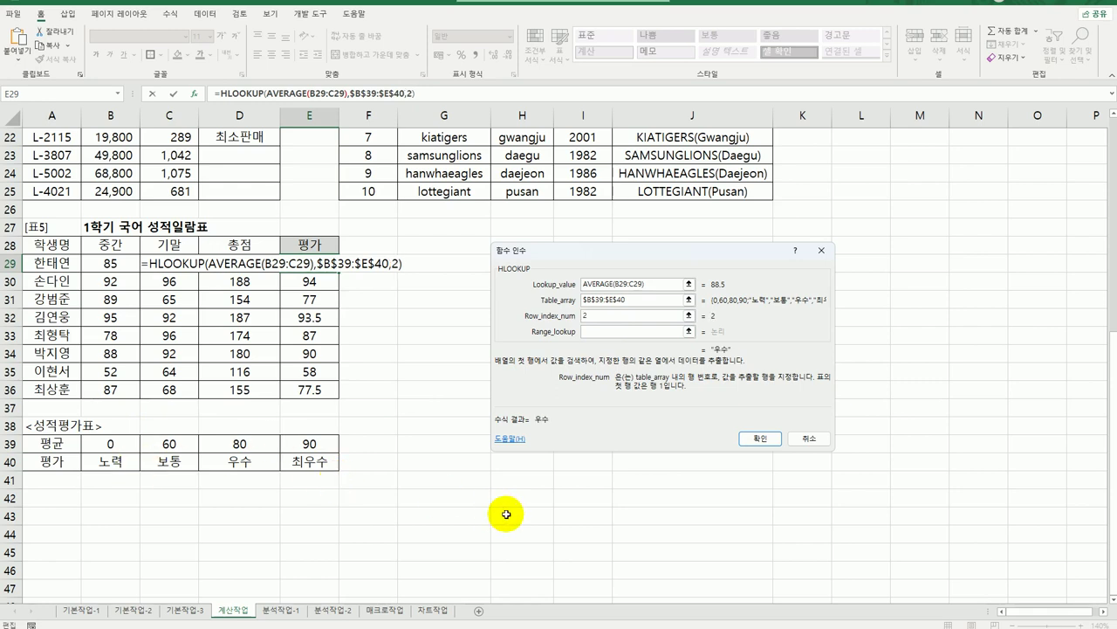
click(599, 331)
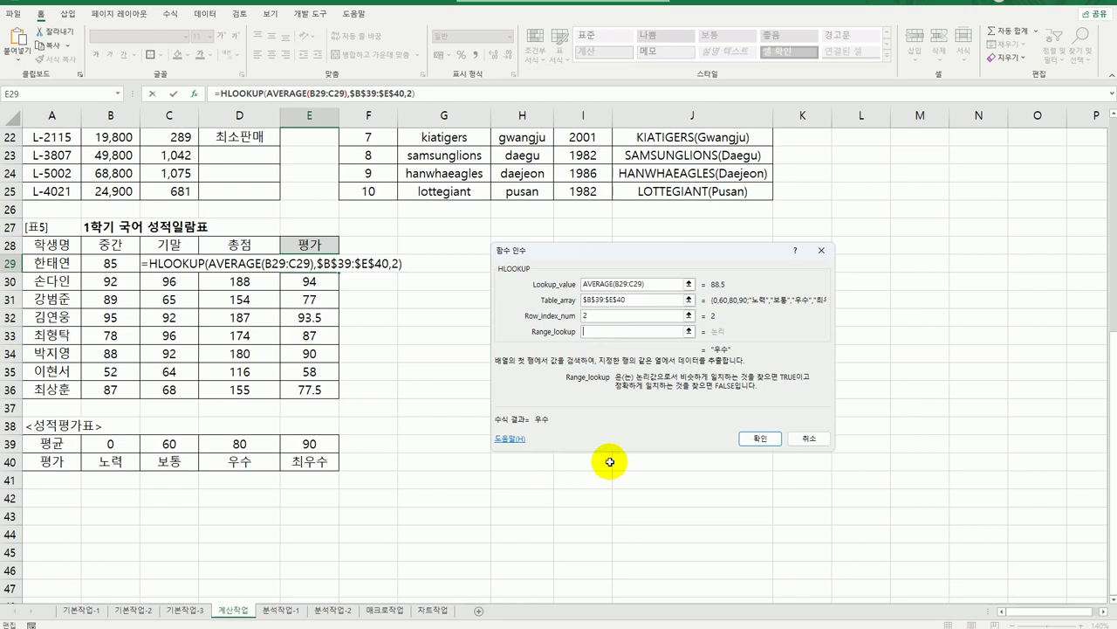
click(767, 442)
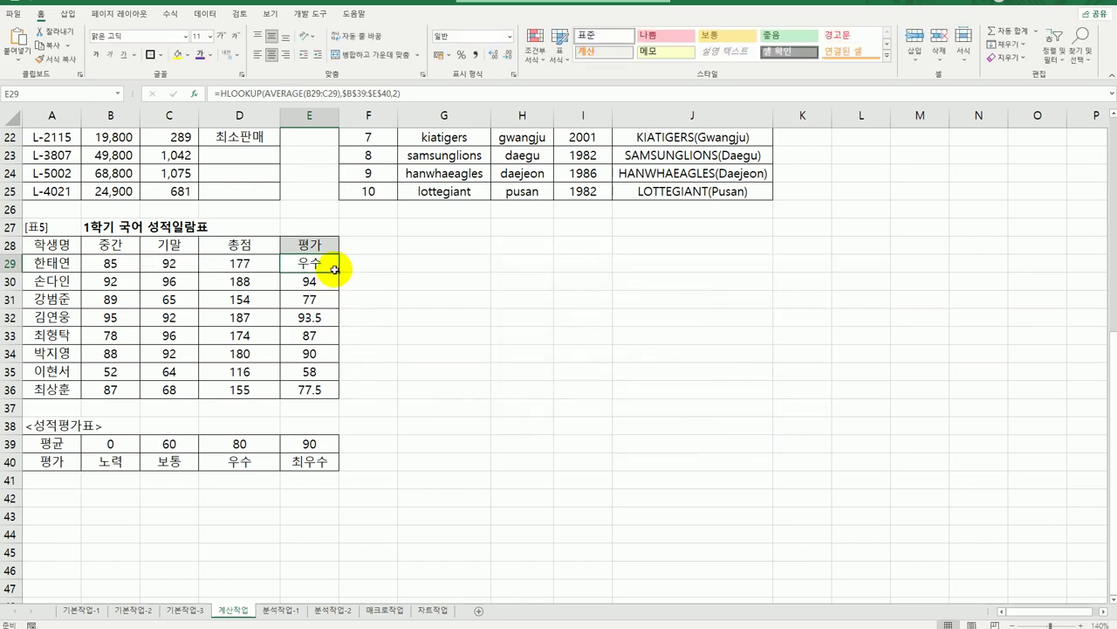
drag(339, 272, 336, 403)
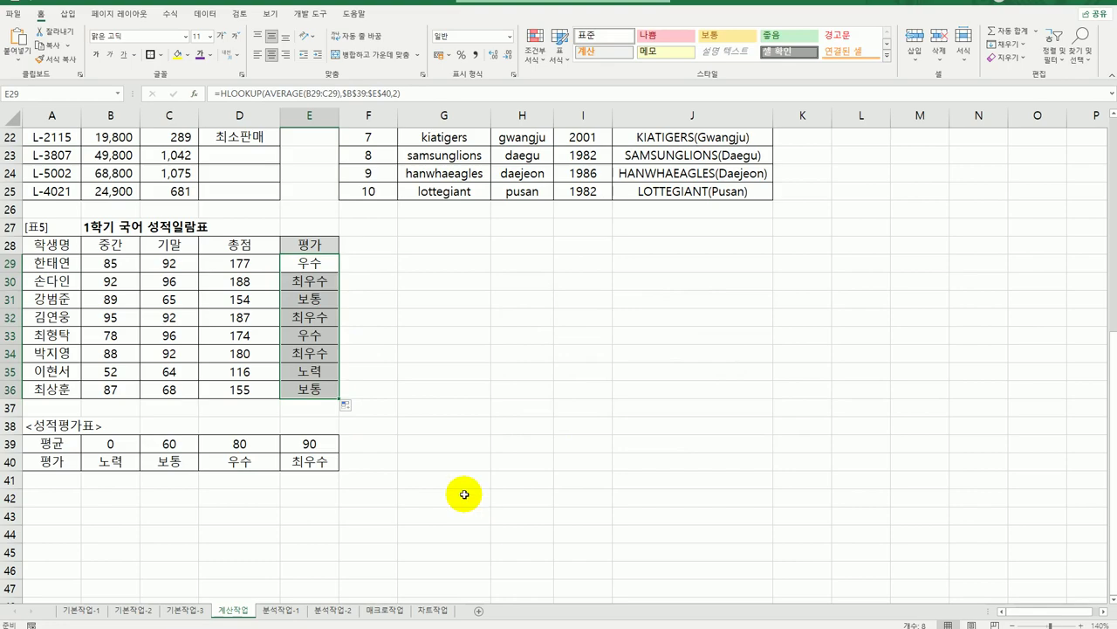
Step: Switch to the 분석작업-1 sheet and sort the recruitment table by 성별 in descending order
scroll(471, 511, up, 6)
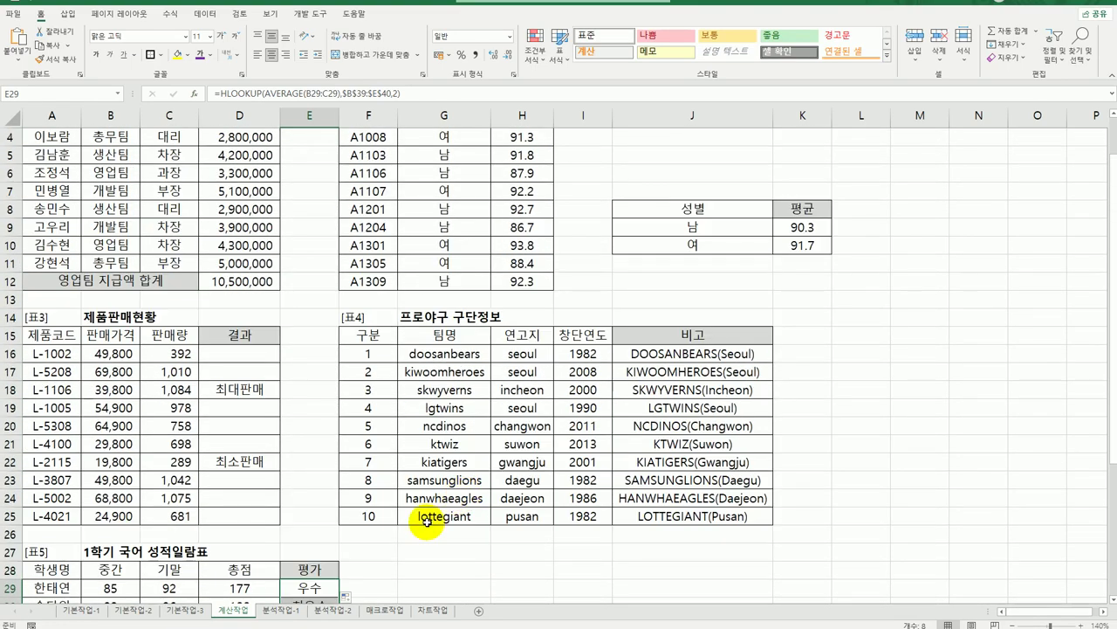
click(280, 610)
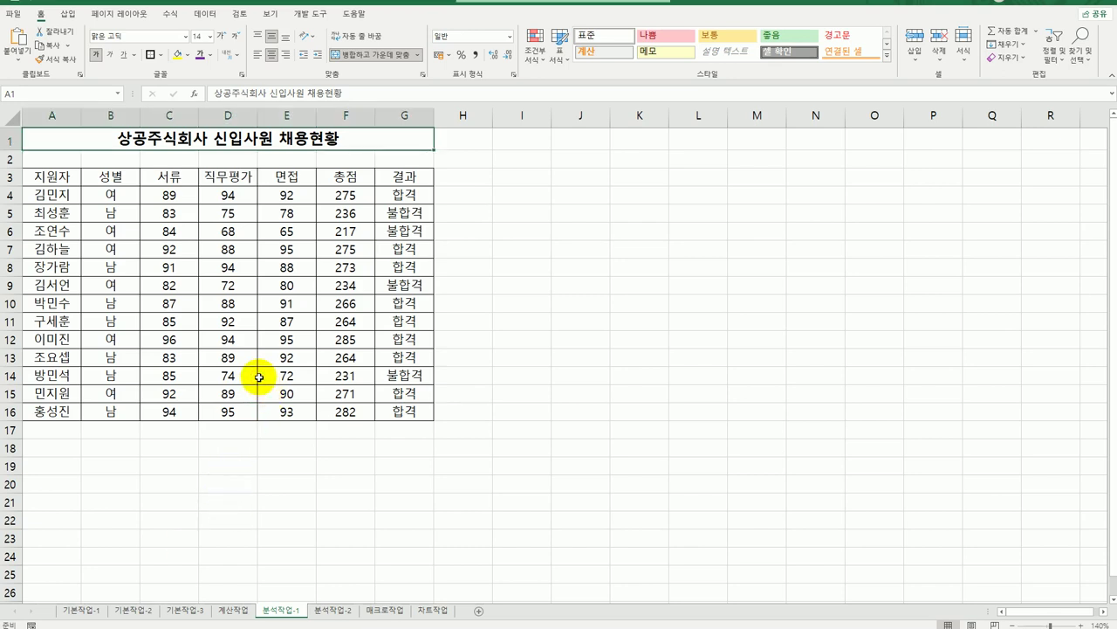
click(98, 176)
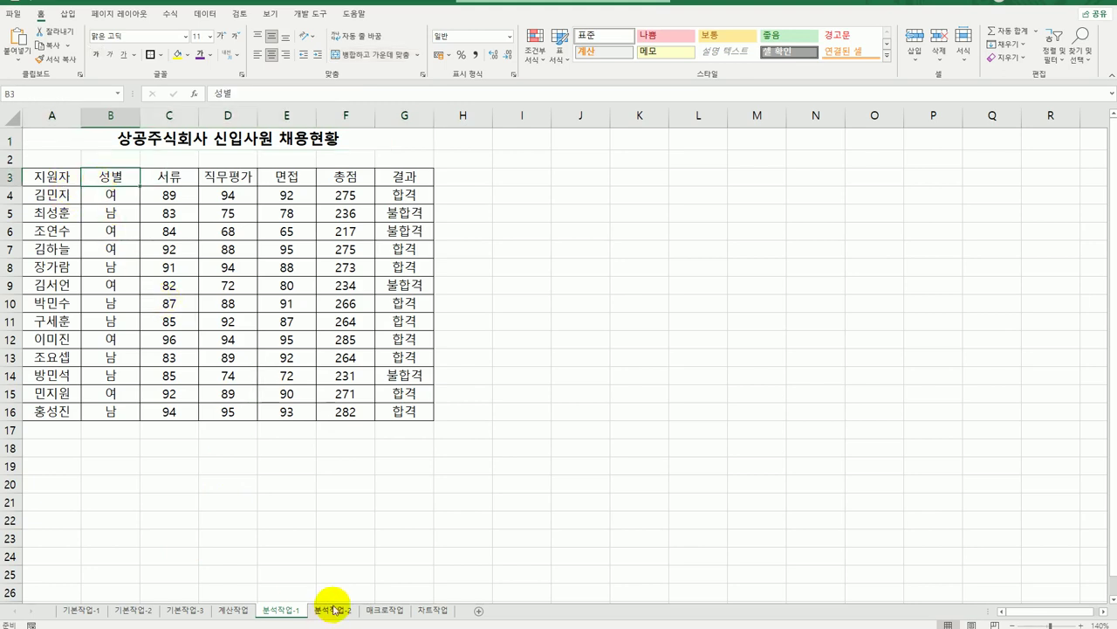
click(205, 15)
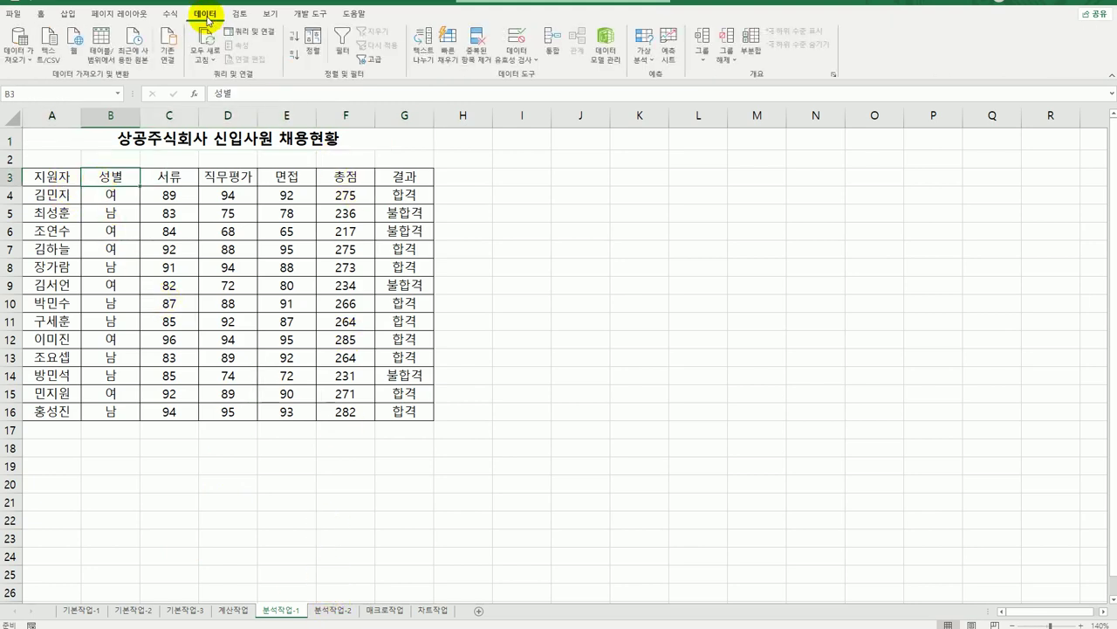
click(295, 56)
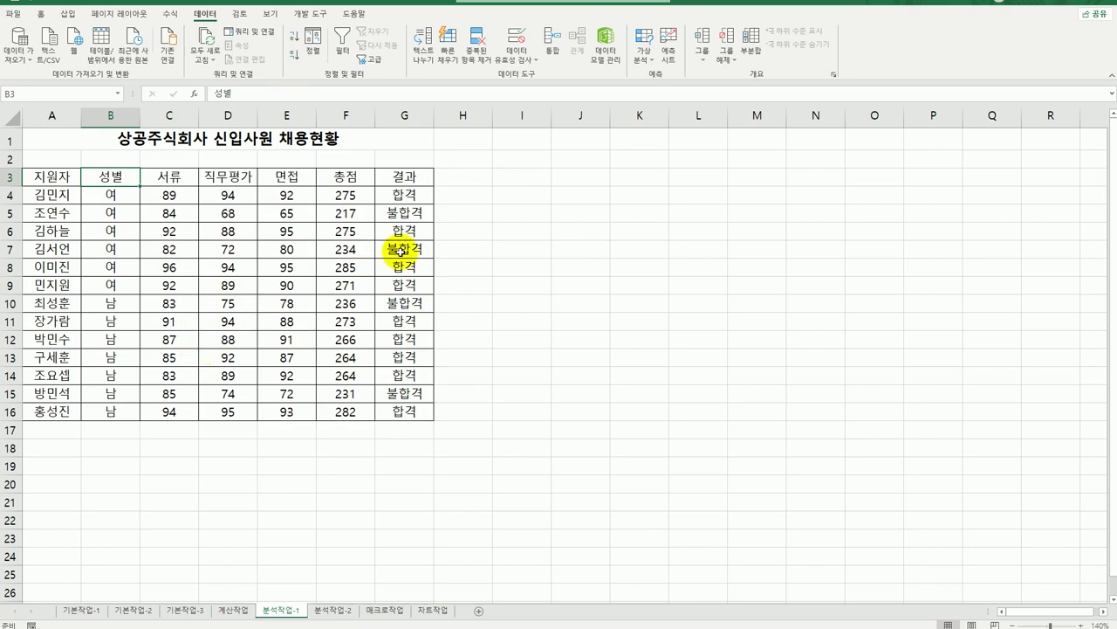
Step: Start a subtotal on the recruitment table A3:G16 with 성별 as the grouping field
click(751, 40)
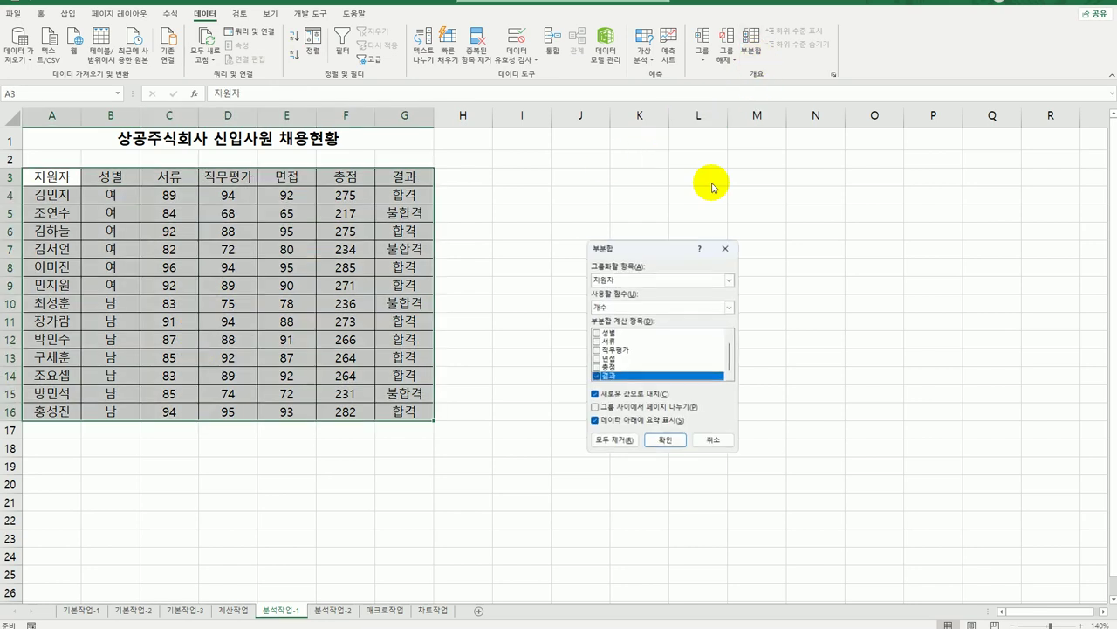
click(686, 279)
click(663, 298)
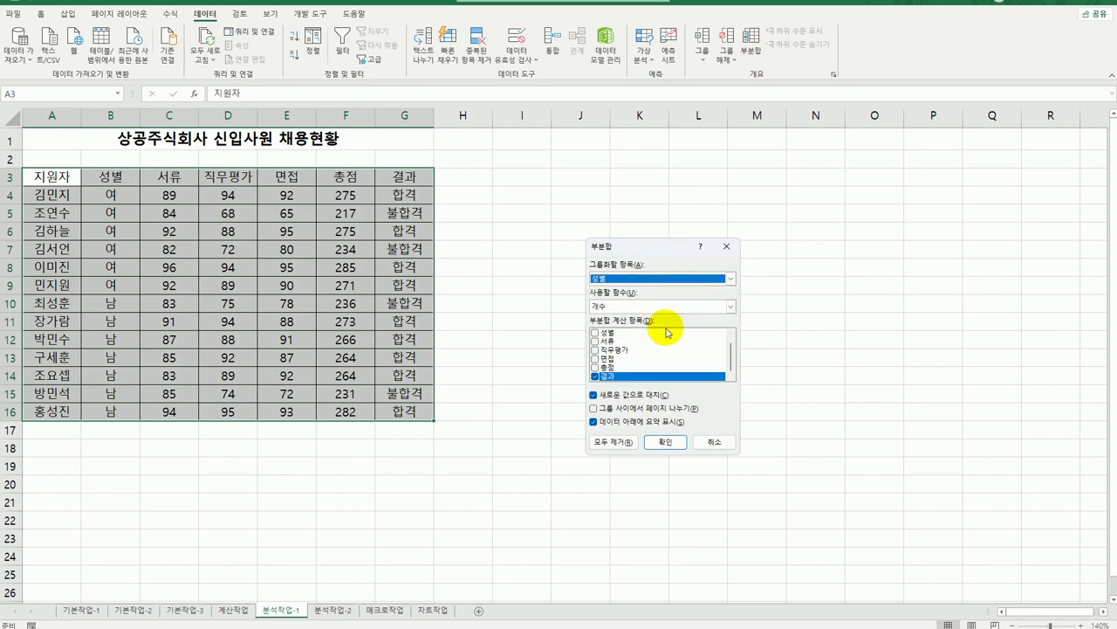
Step: Complete the subtotal with the 최소 function on 서류, 직무평가, 면접 and 총점, leaving out 결과
click(596, 377)
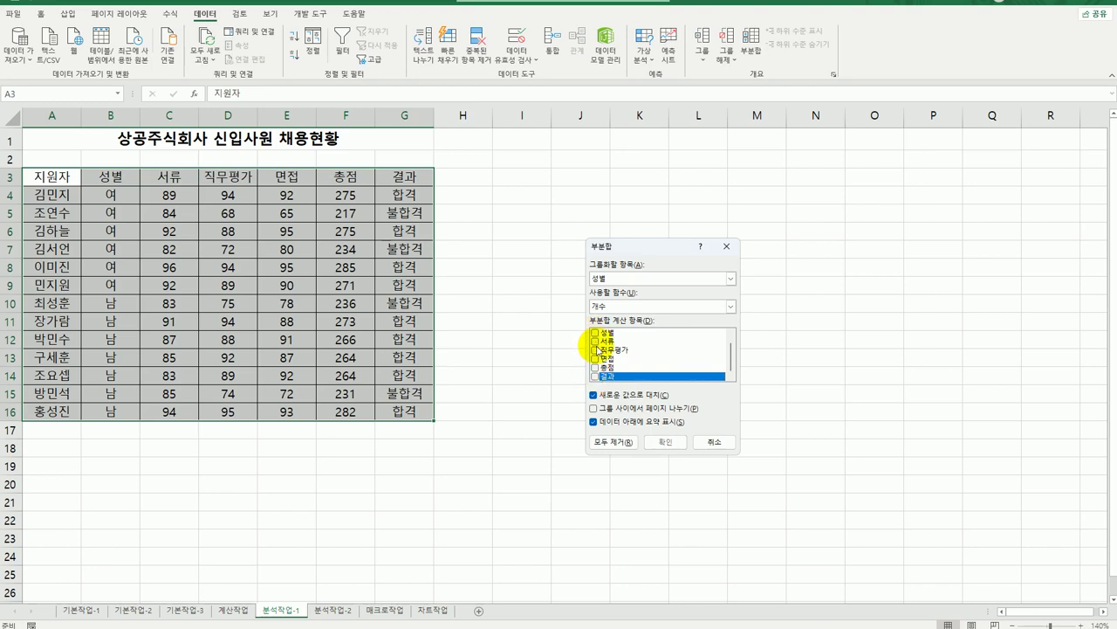
click(596, 341)
click(595, 349)
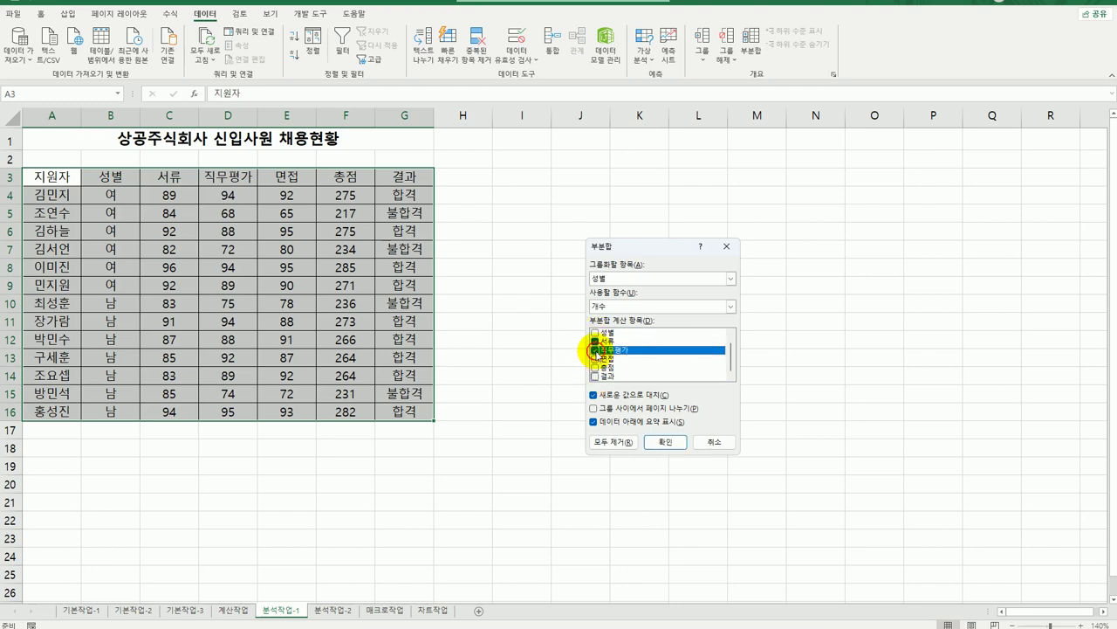
click(595, 358)
click(595, 368)
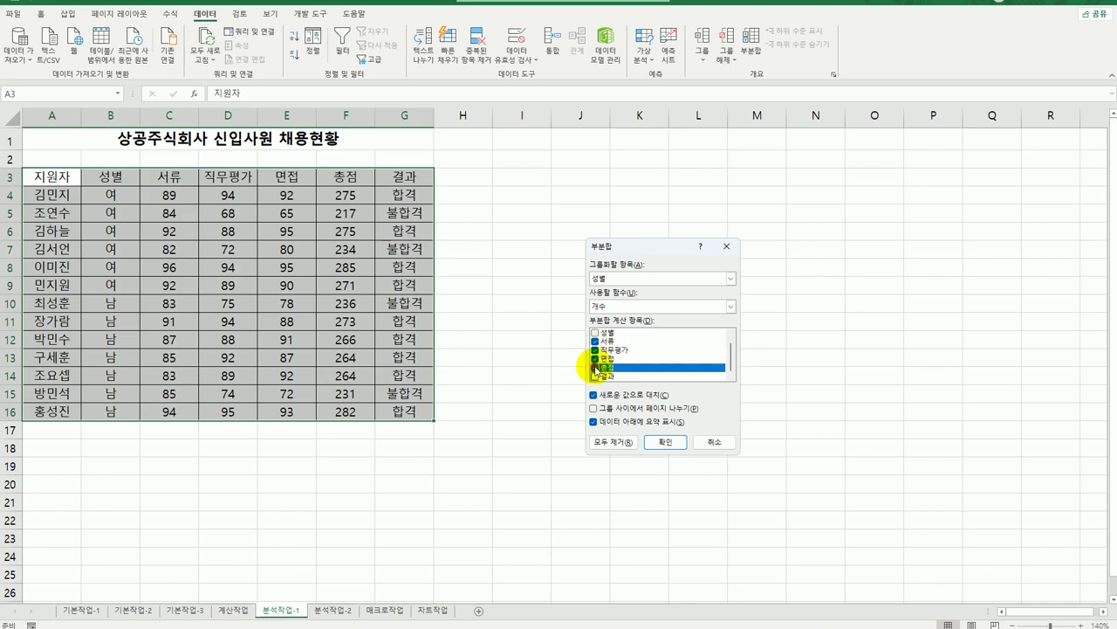
click(659, 305)
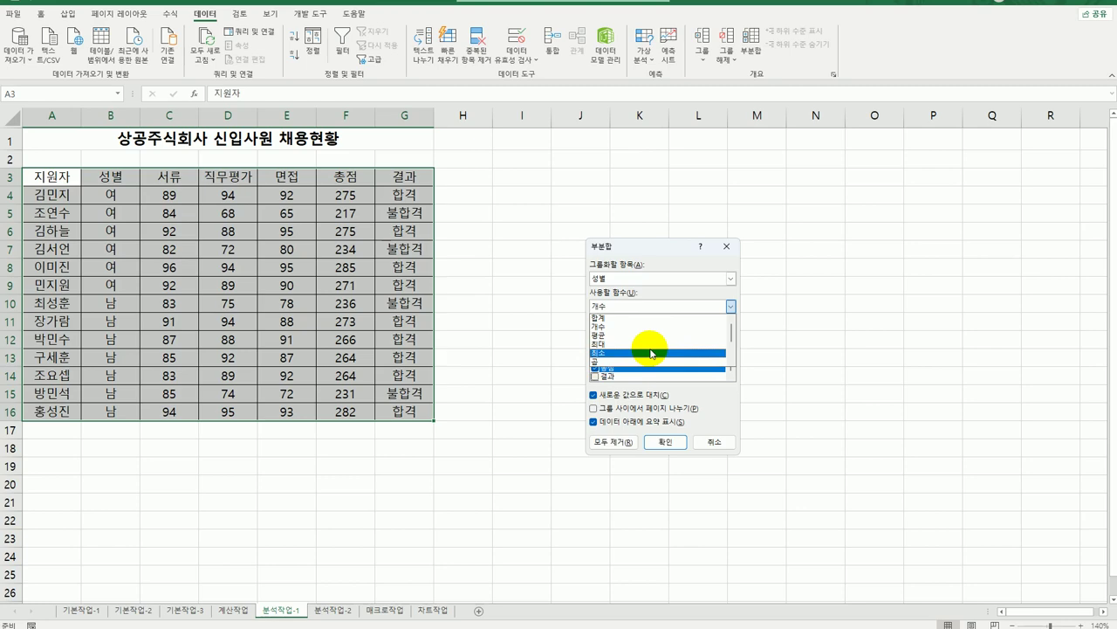
click(651, 353)
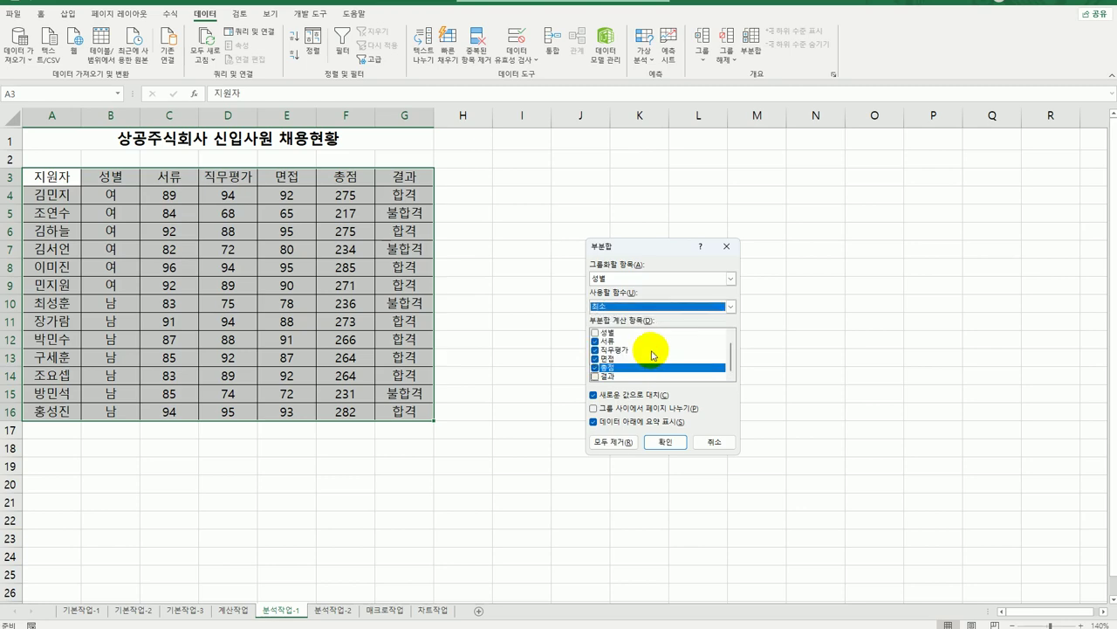
click(665, 441)
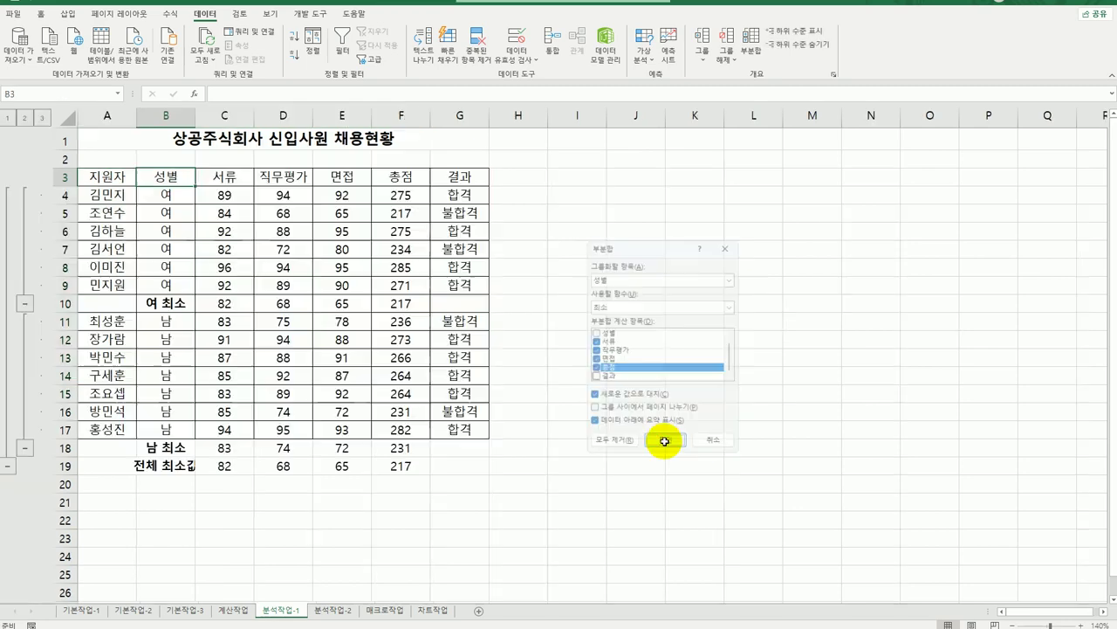
Step: Add a second subtotal by 성별 with the 최대 function on the same four score fields, without replacing the existing subtotals
click(752, 46)
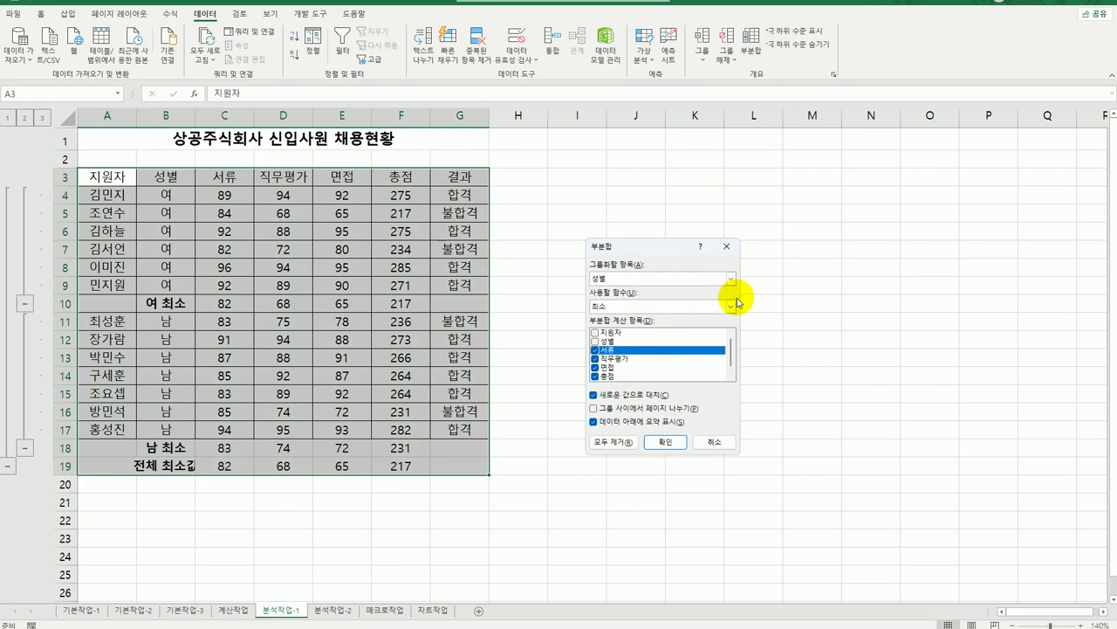
click(655, 305)
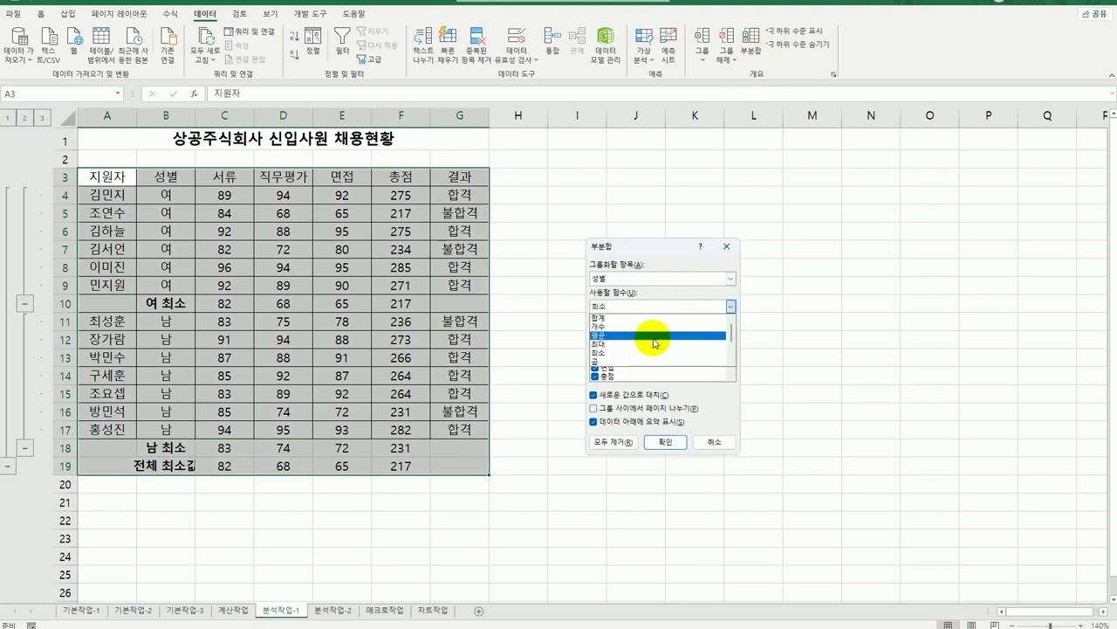
click(653, 344)
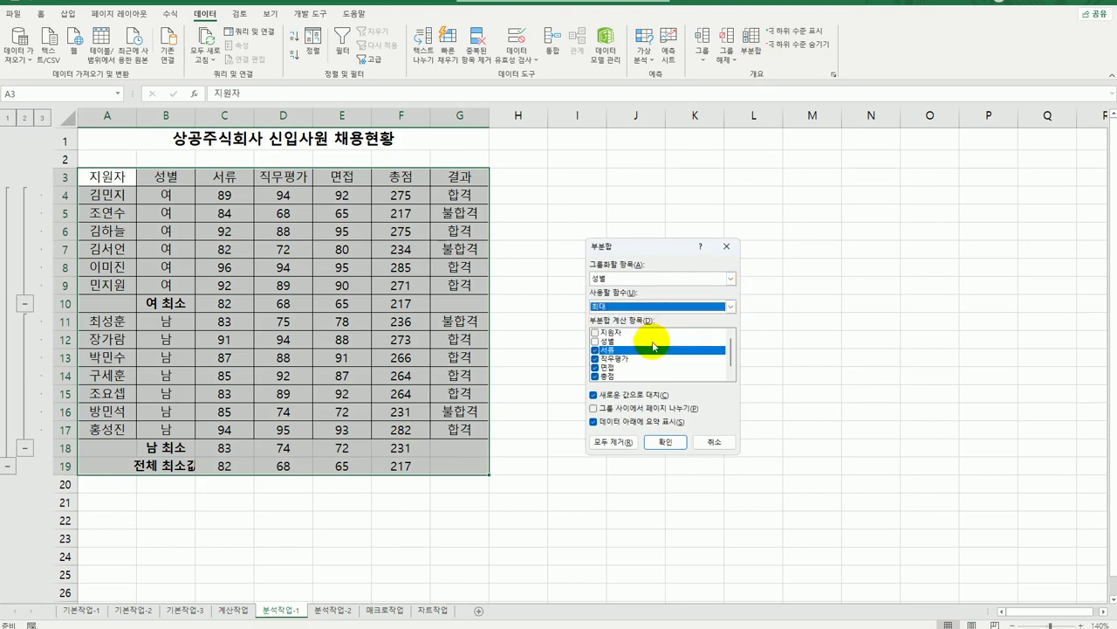
click(604, 397)
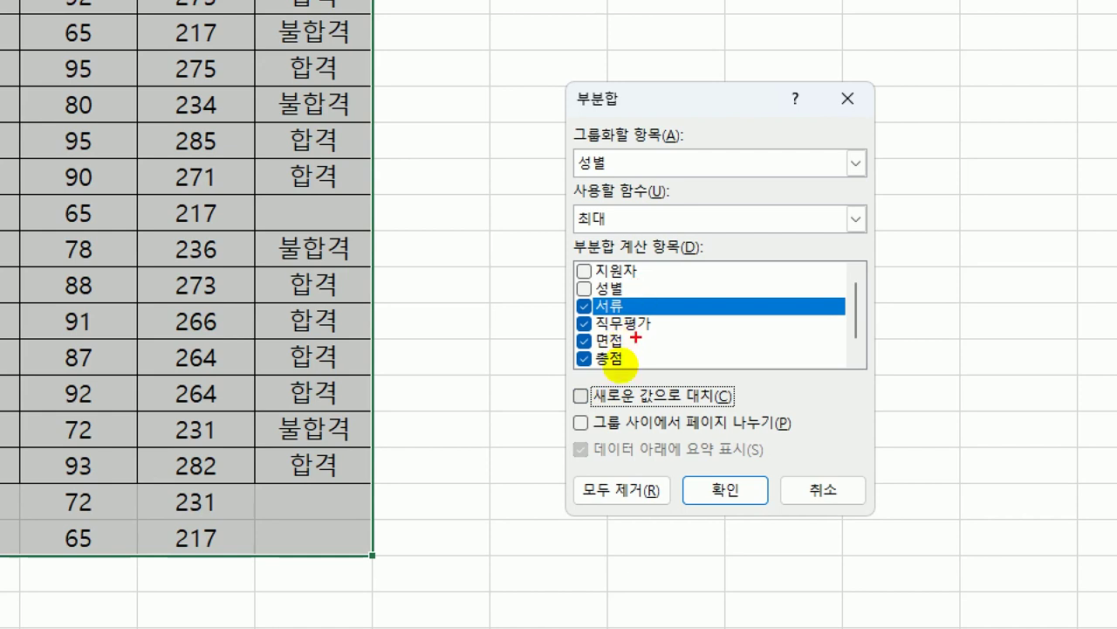
mouse_move(628, 234)
mouse_down()
mouse_move(572, 232)
mouse_move(626, 218)
mouse_up()
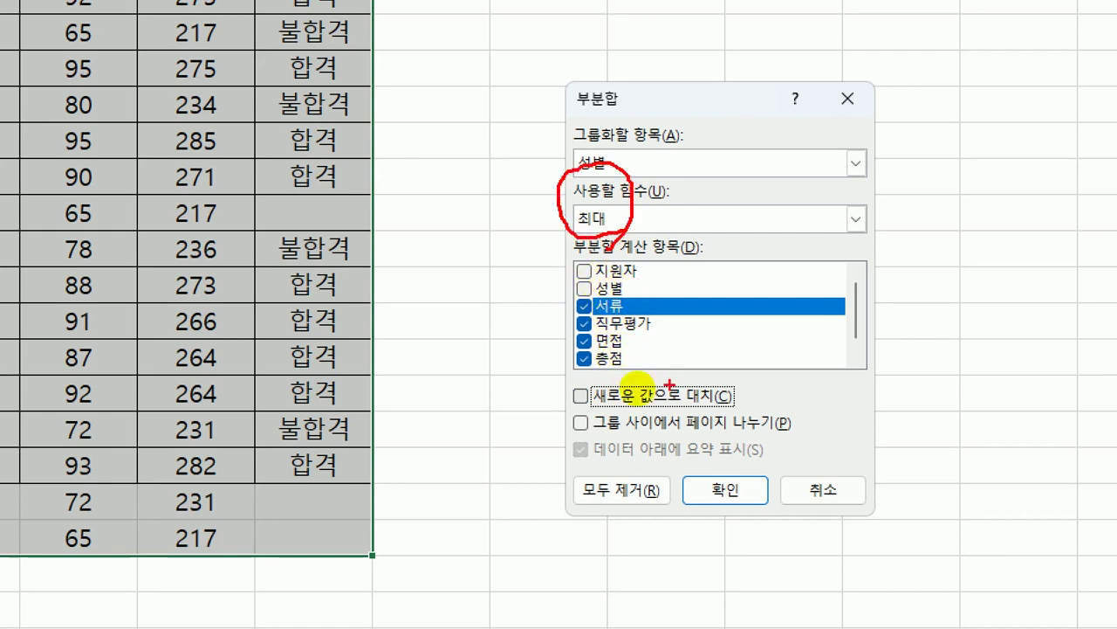
mouse_move(654, 384)
mouse_down()
mouse_move(649, 404)
mouse_move(579, 392)
mouse_move(641, 388)
mouse_up()
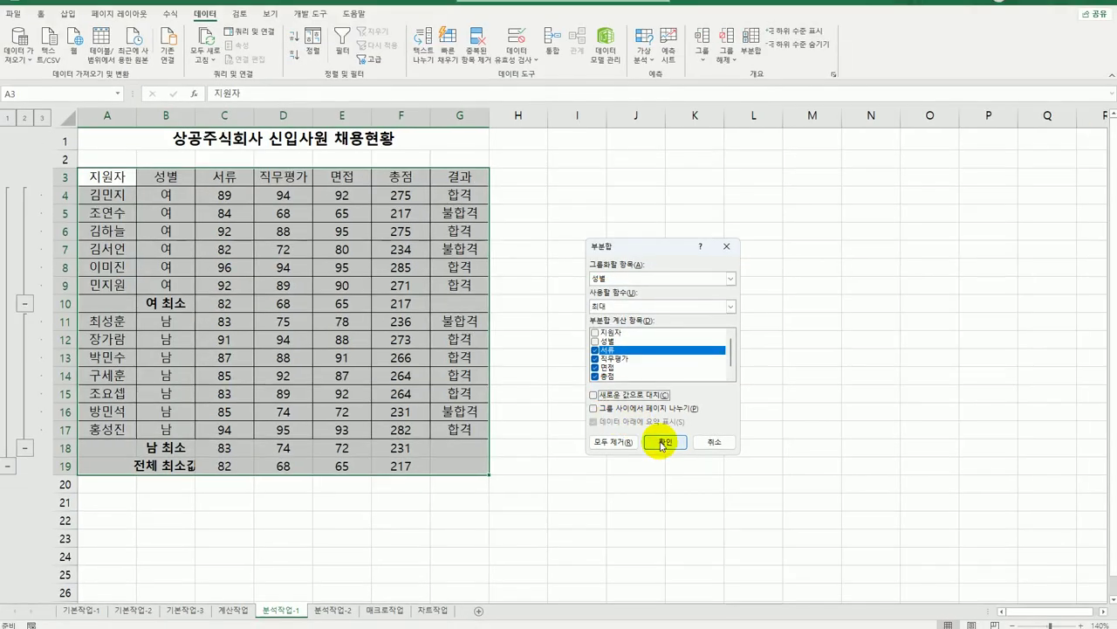
click(667, 442)
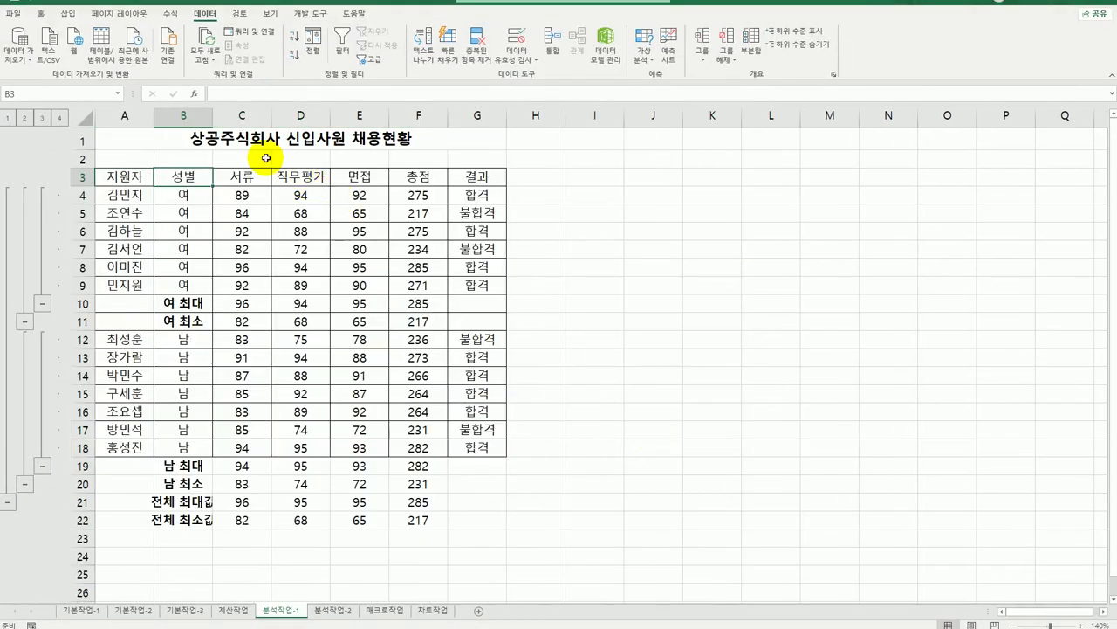
Step: Fit column B on 분석작업-1 and column F on the 분석작업-2 sheet to the width of their contents
double_click(214, 115)
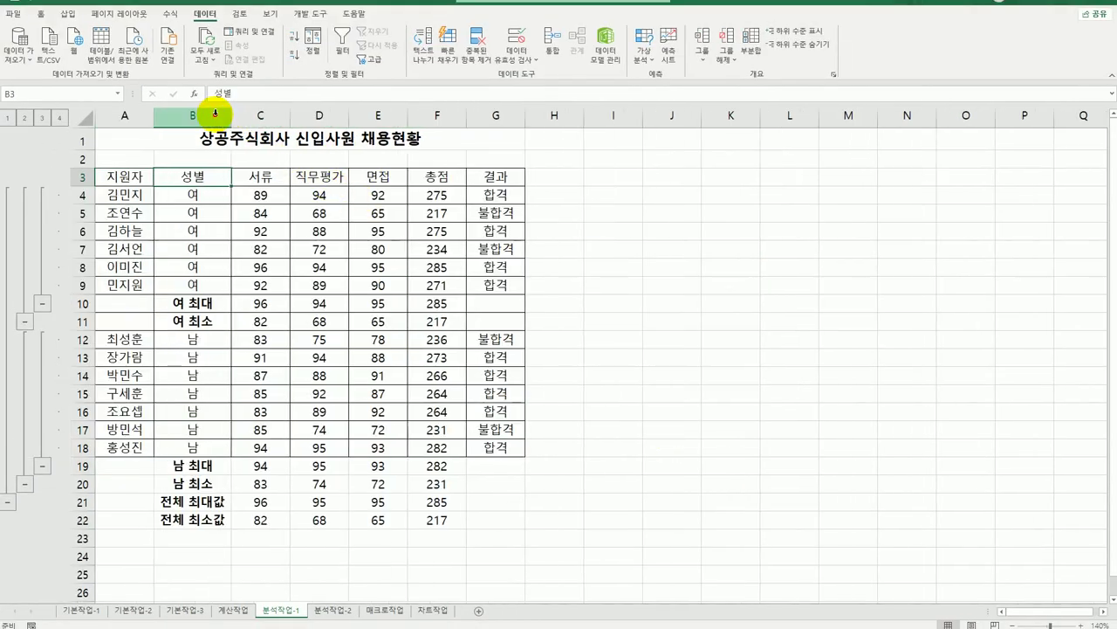
click(648, 430)
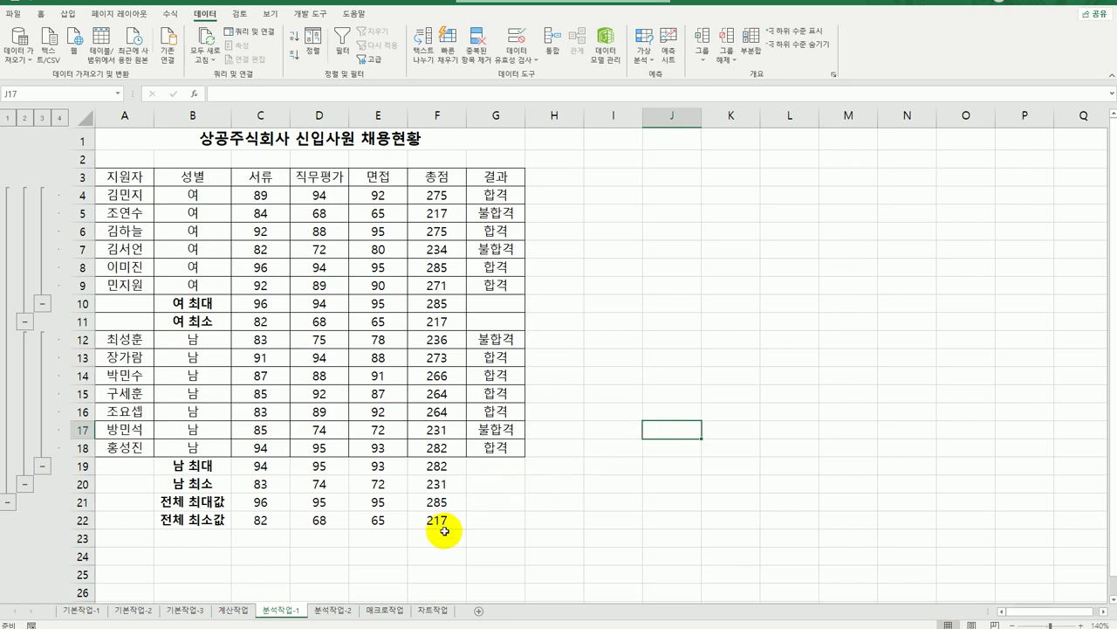
click(333, 609)
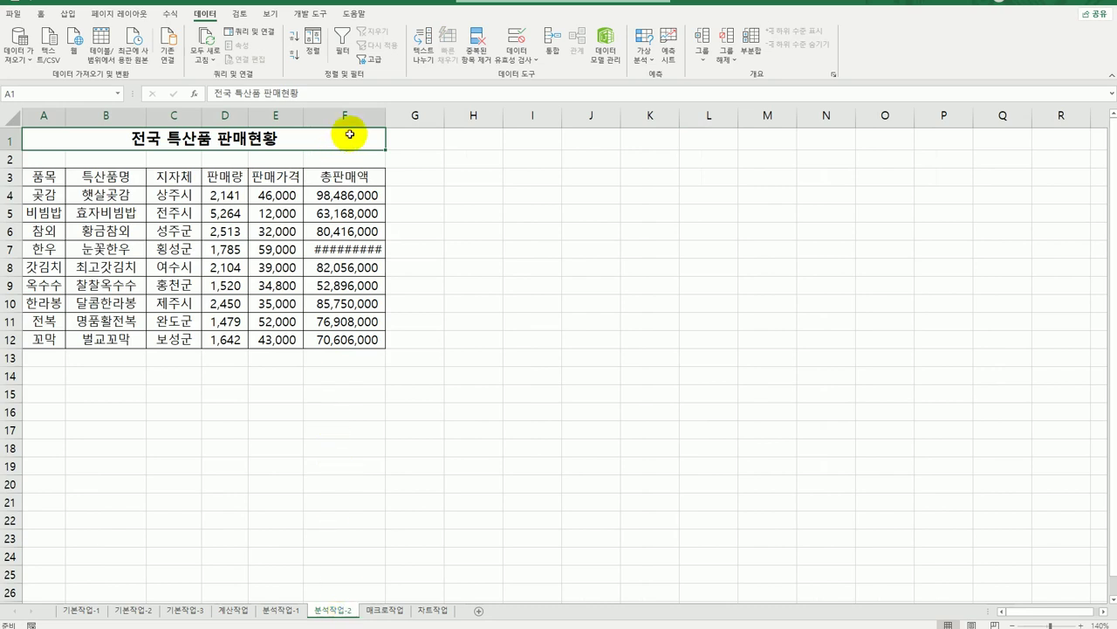
double_click(386, 114)
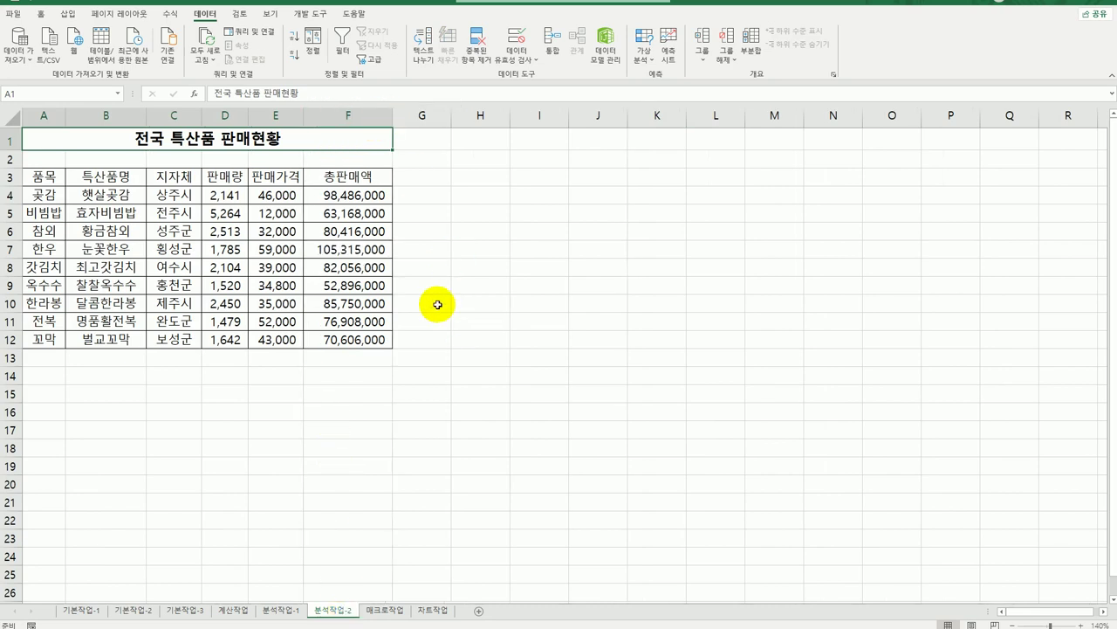
Step: Run Goal Seek on F10, 한라봉's 총판매액, with target value 100000000 by changing cell D10, and keep the result
click(342, 302)
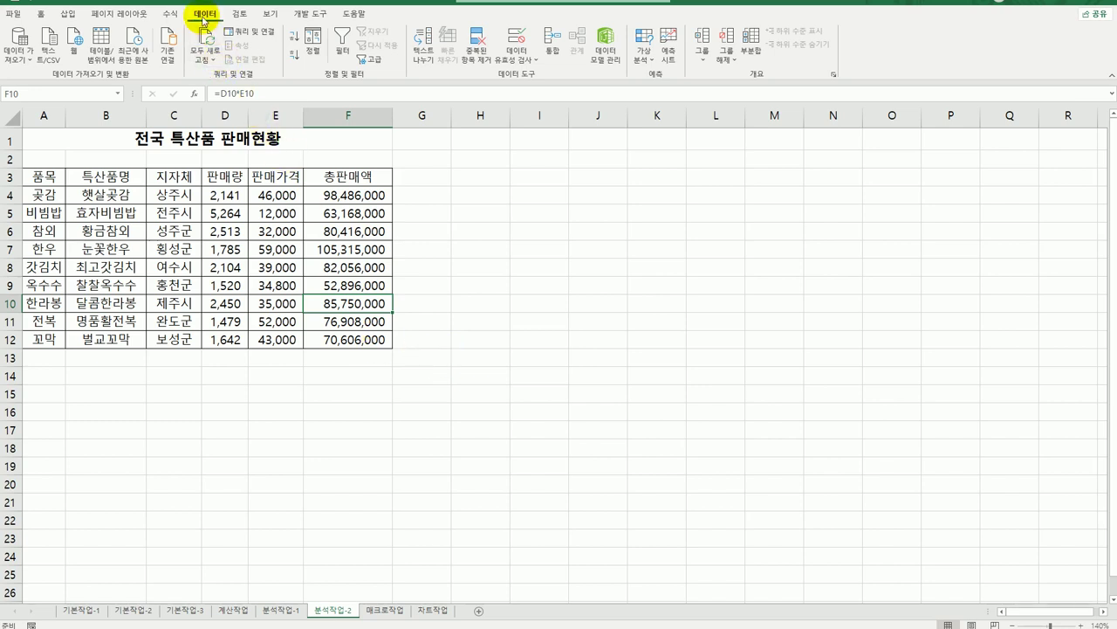
click(644, 48)
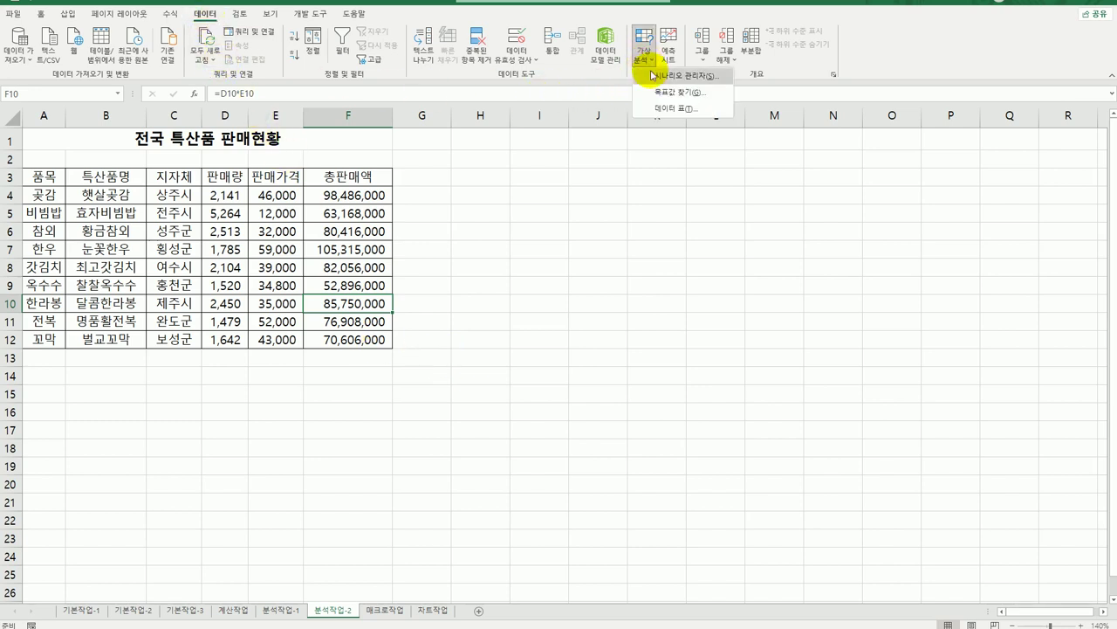
click(657, 93)
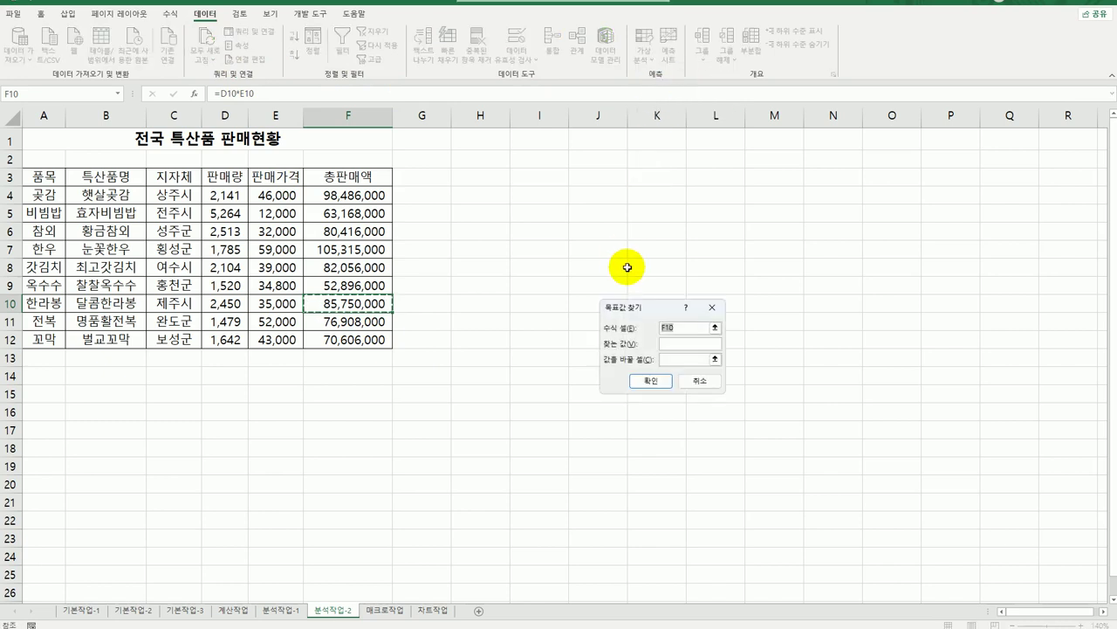
drag(647, 312, 570, 220)
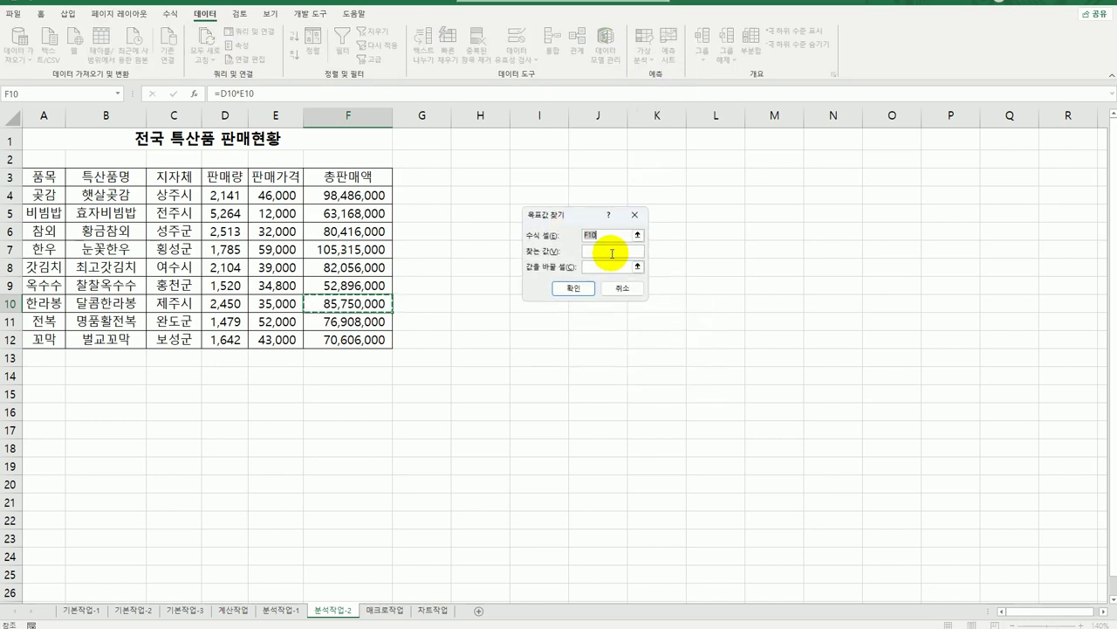
click(615, 251)
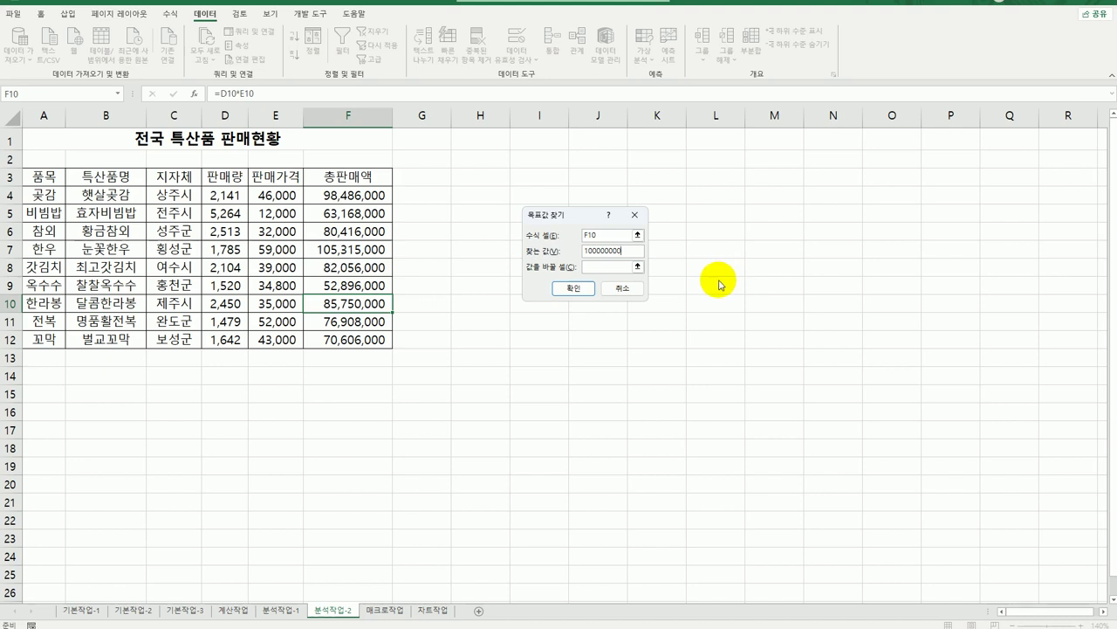
click(612, 271)
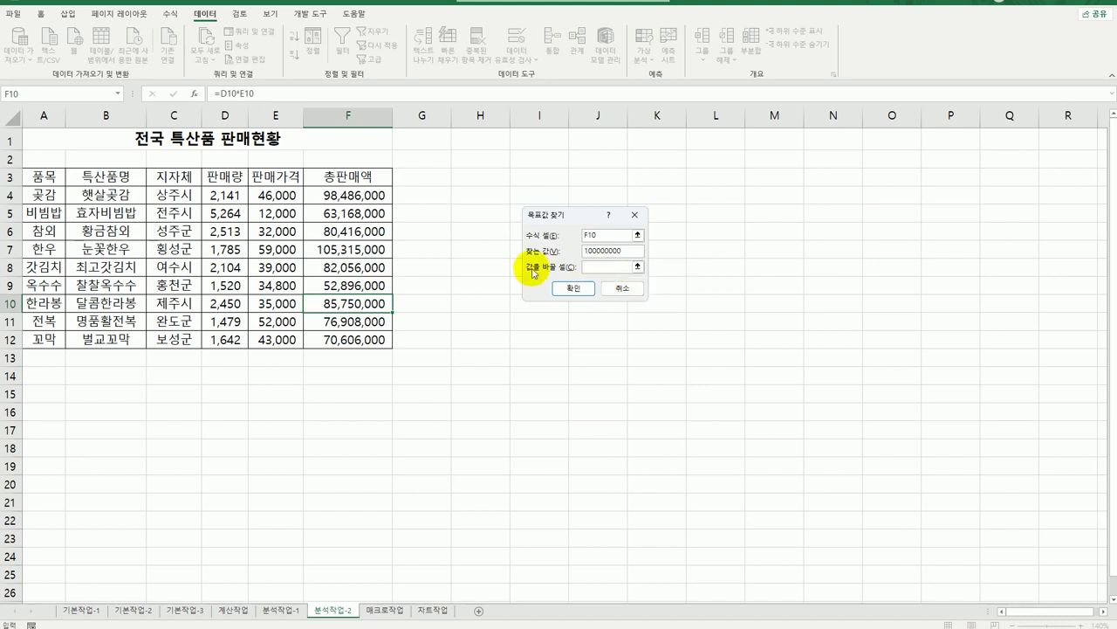
click(231, 302)
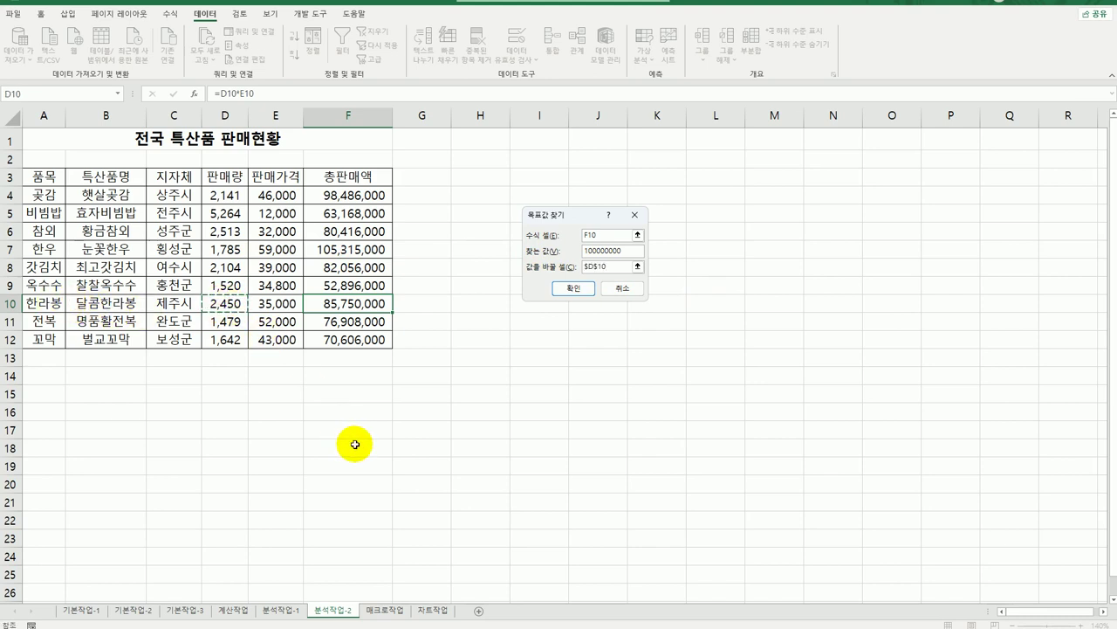
click(566, 289)
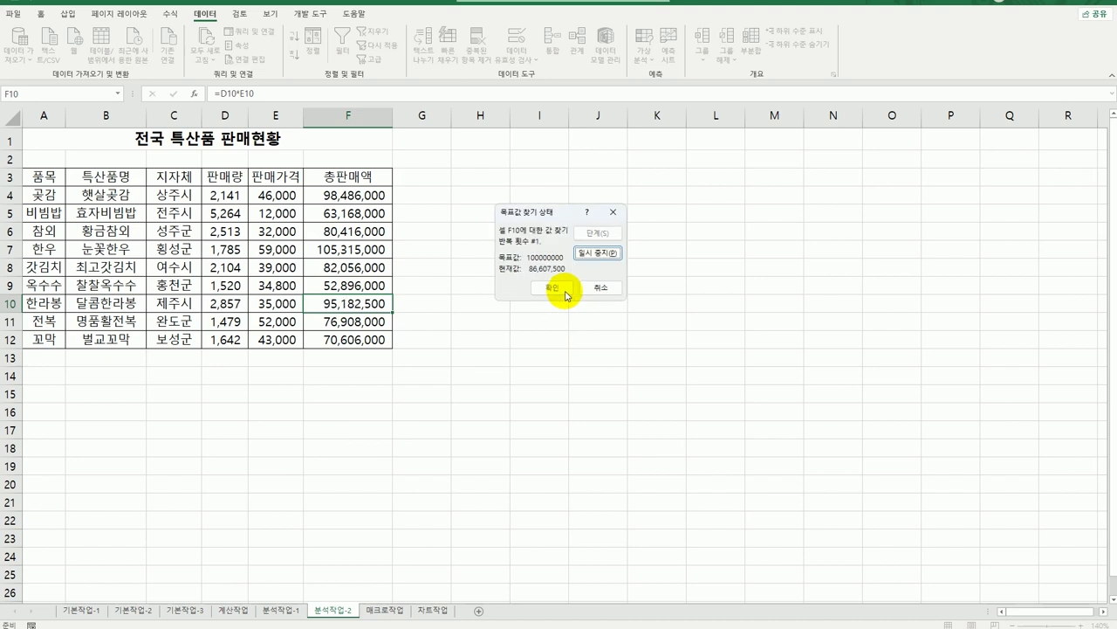
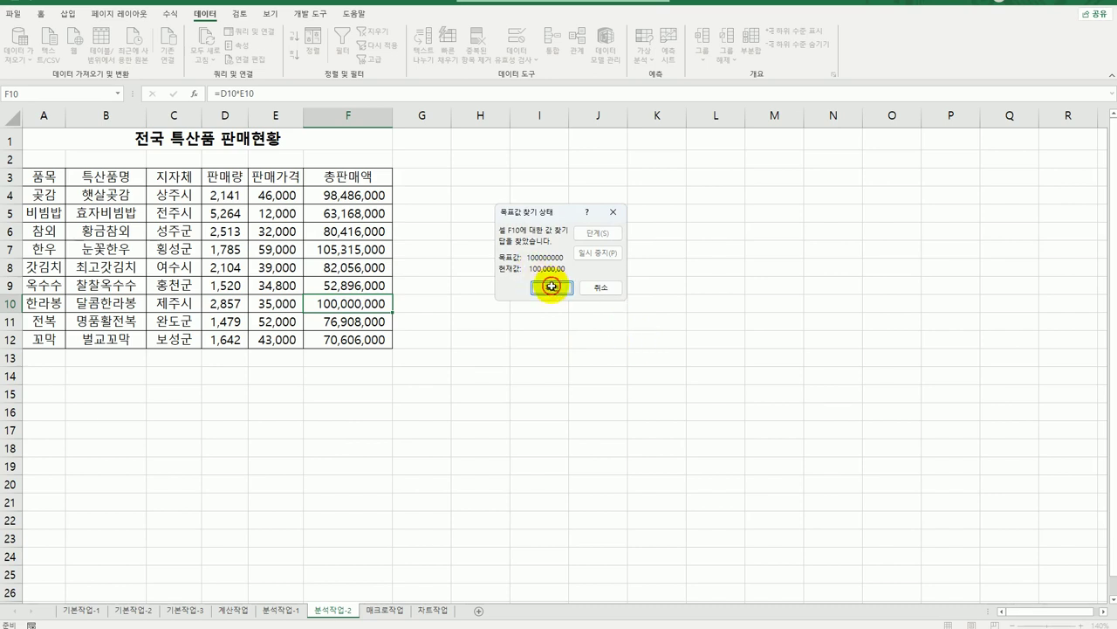
click(552, 287)
click(552, 378)
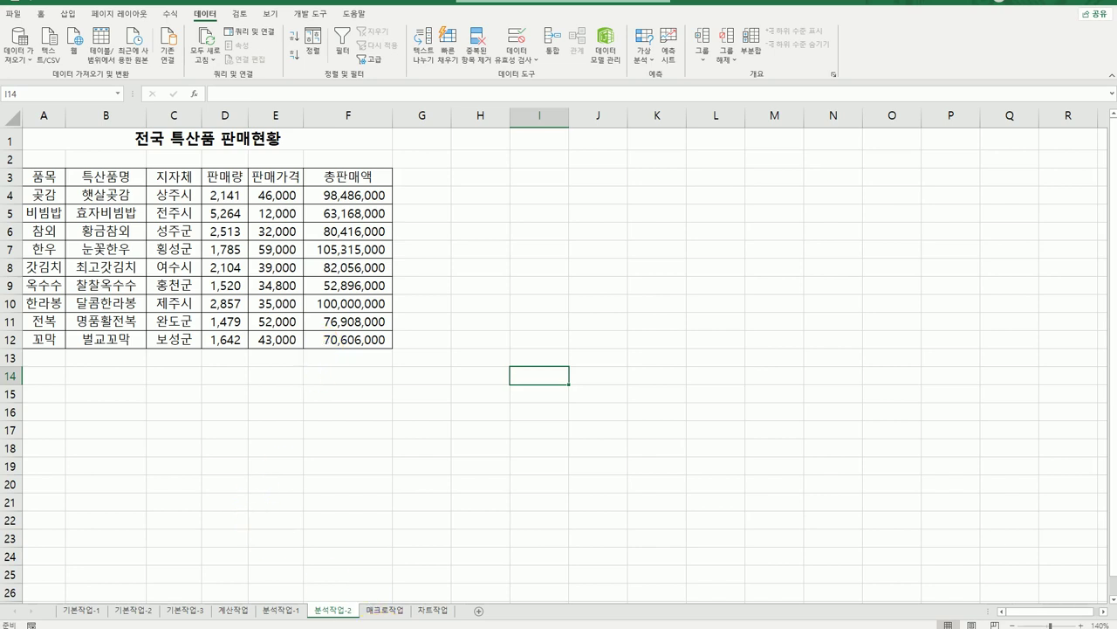
Step: Switch to the 매크로작업 sheet and draw a form control button over cells B13:C14
click(387, 611)
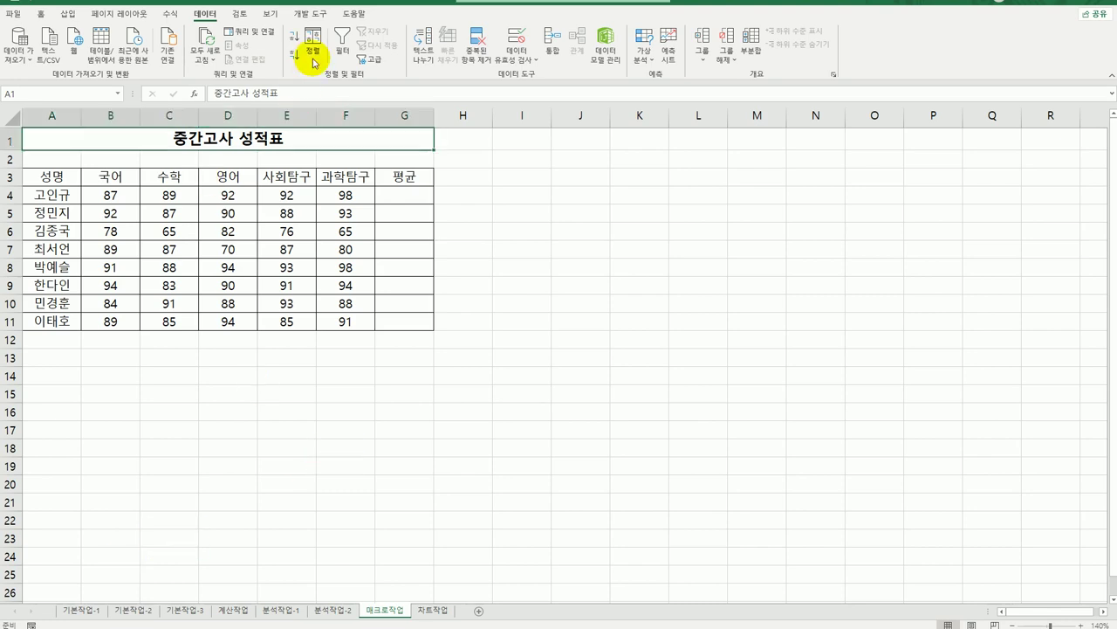
click(310, 13)
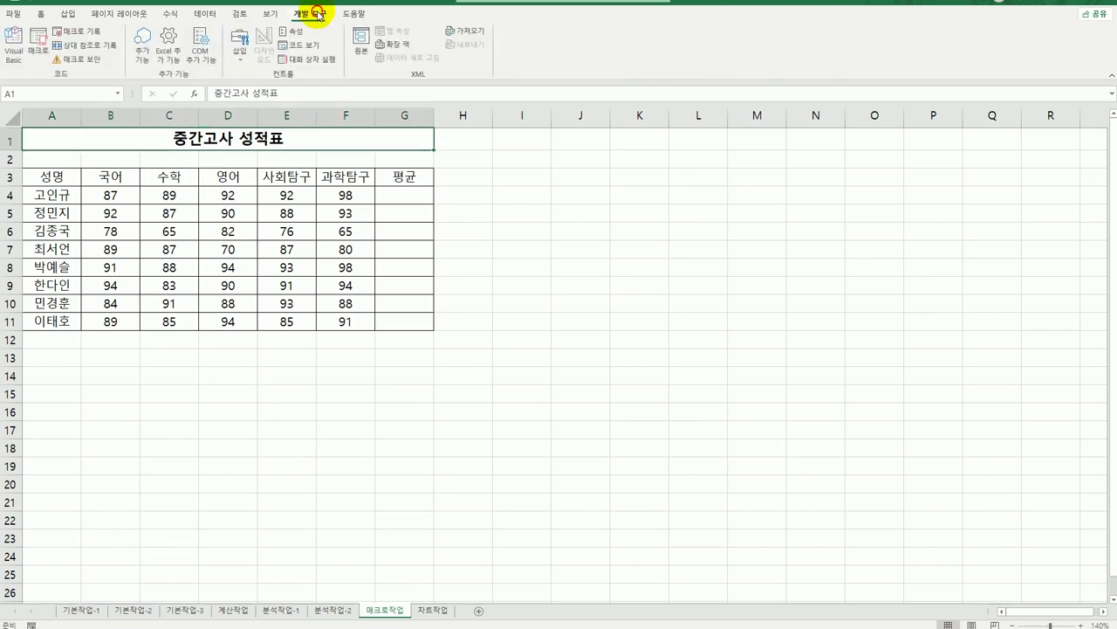
click(240, 54)
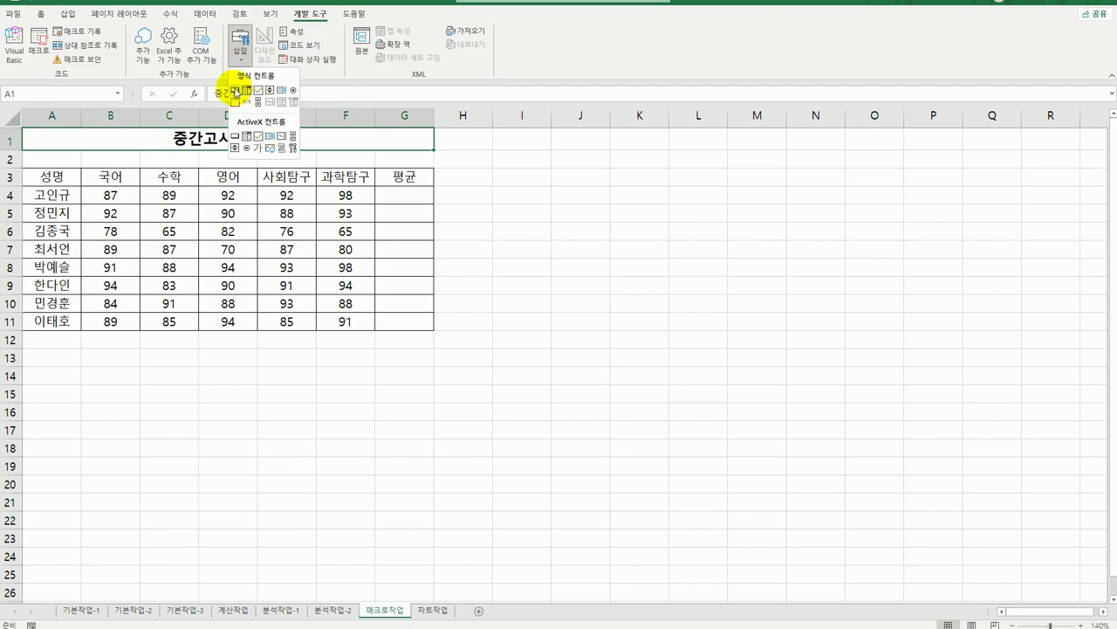
click(235, 90)
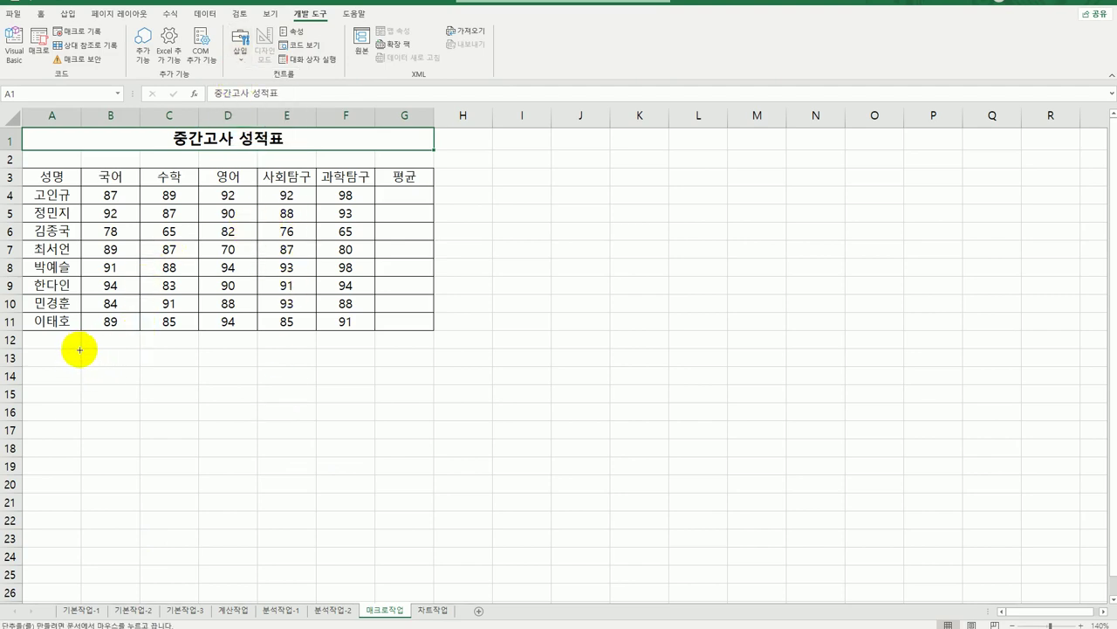
drag(81, 348, 180, 387)
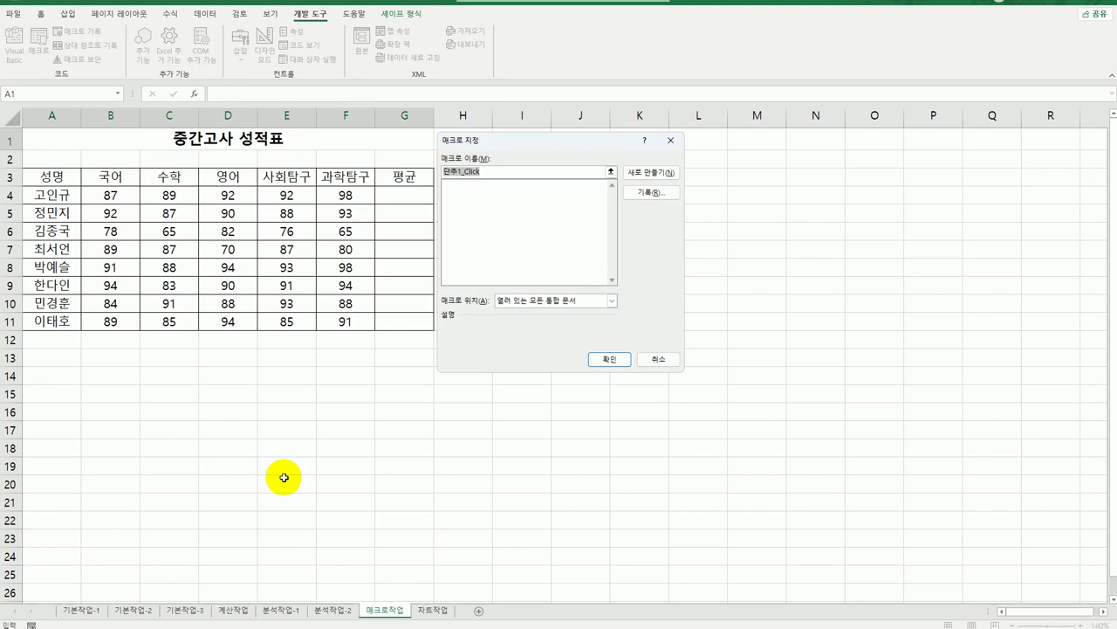
Step: Start recording a macro named 평균 for the new button, with G4 as the starting cell
key(BackSpace)
text(평균)
click(648, 193)
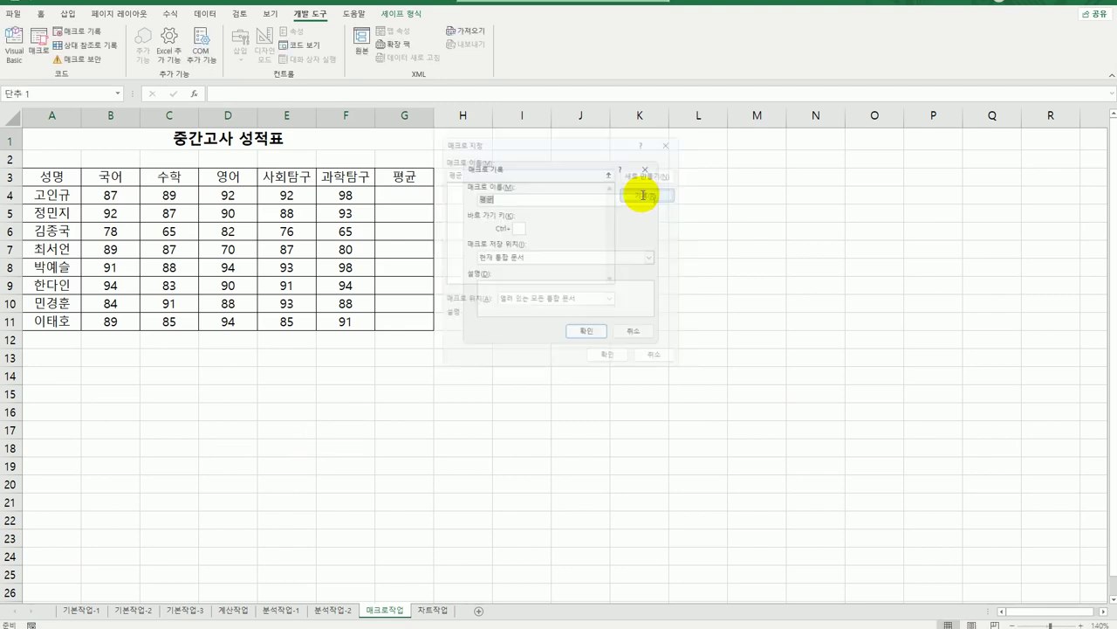
click(588, 333)
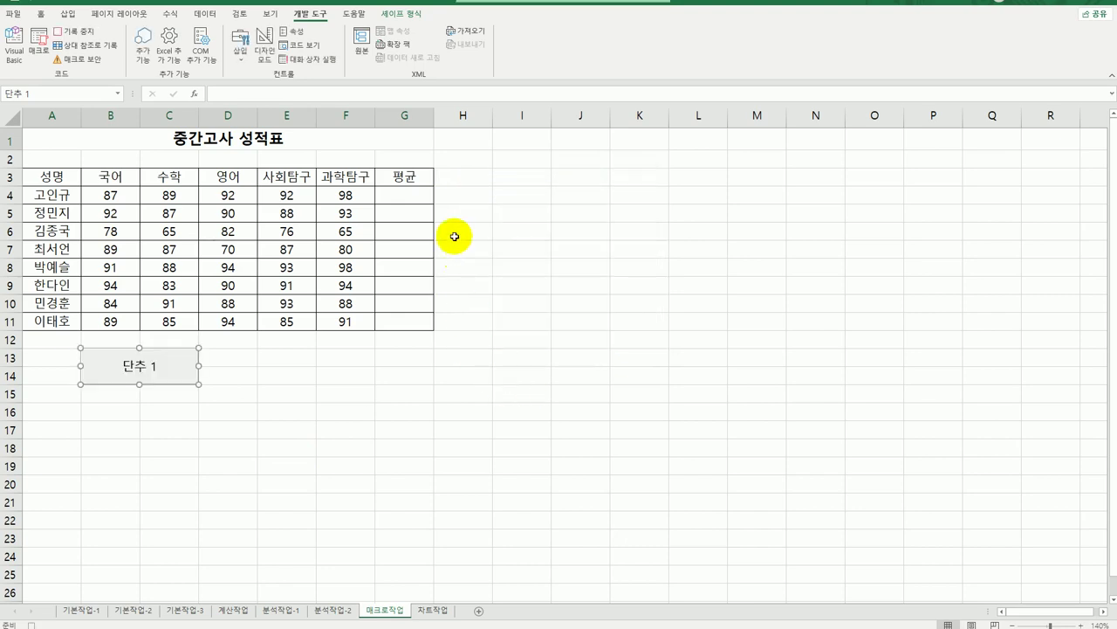
click(416, 194)
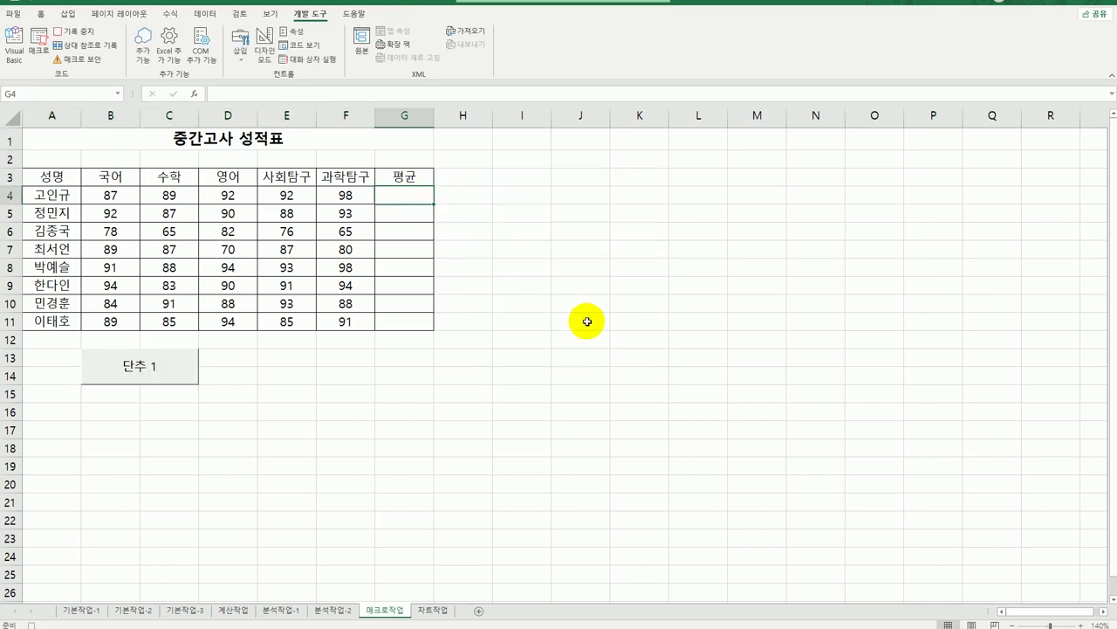
text(=)
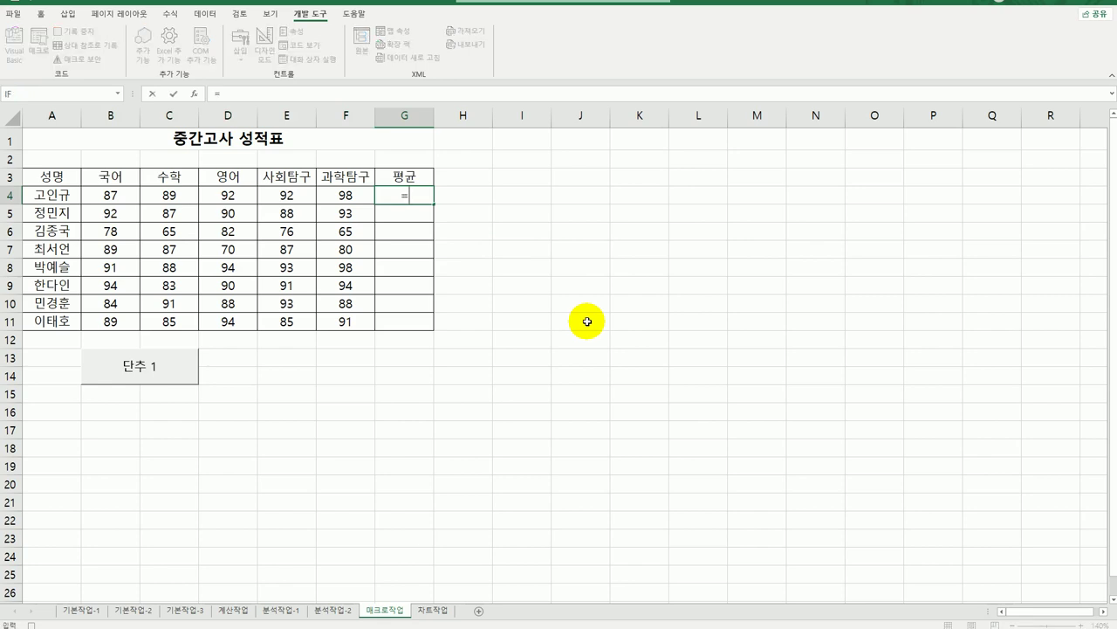
text(av)
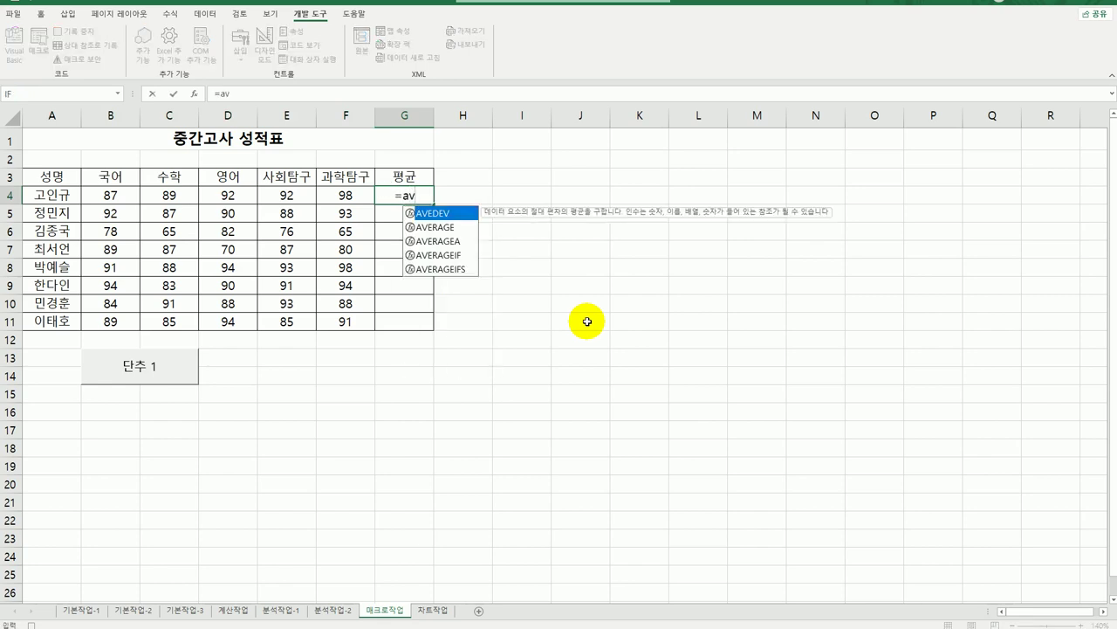
click(469, 229)
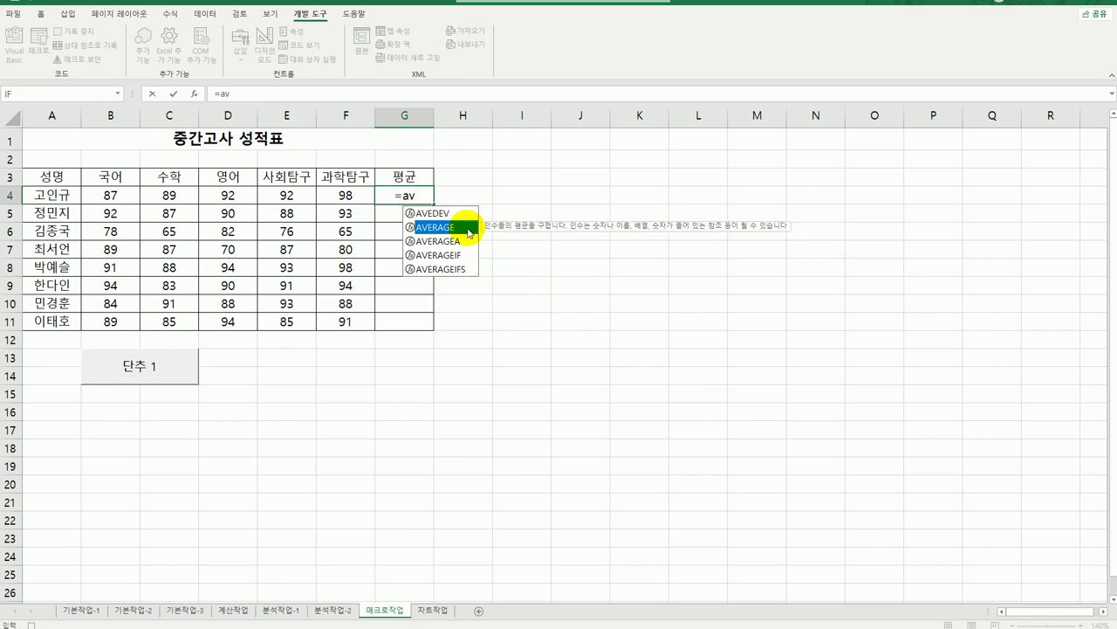
double_click(468, 228)
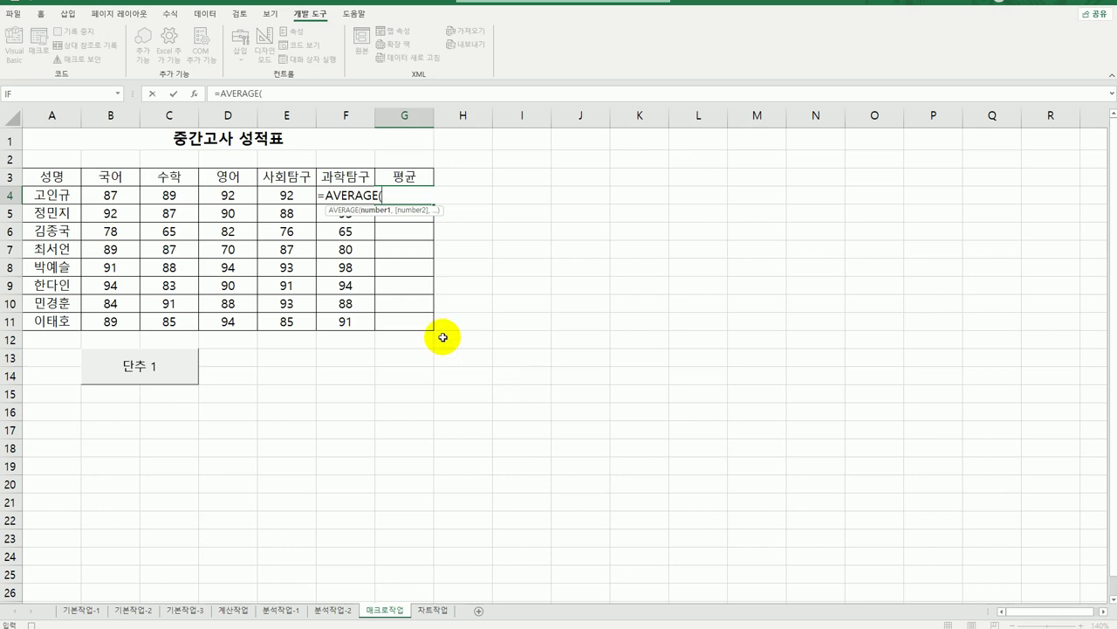
drag(109, 194, 349, 191)
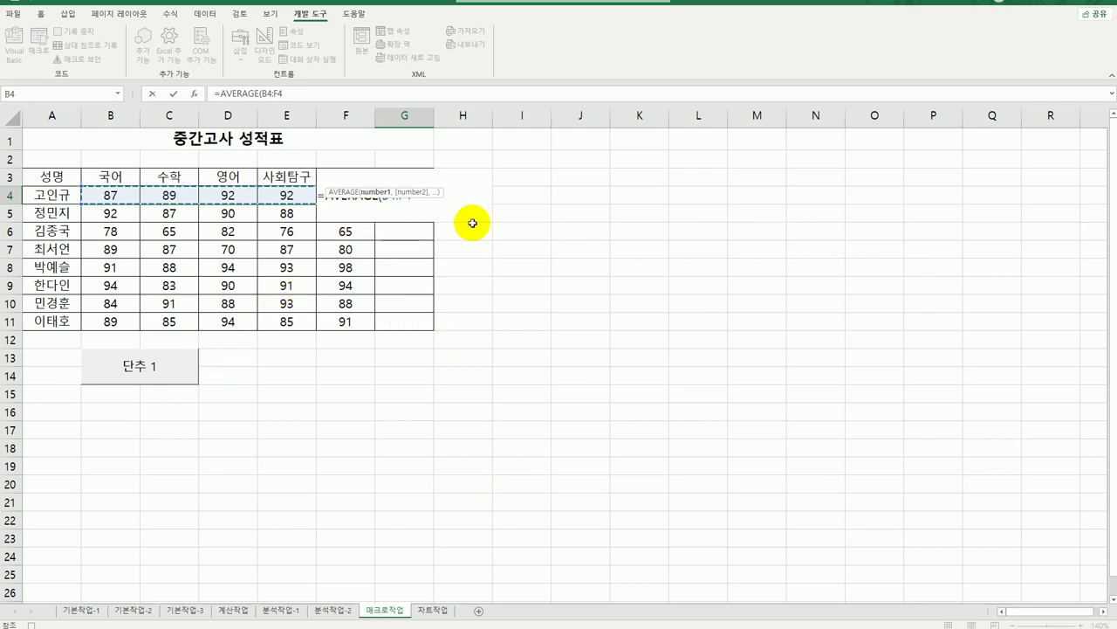
key(Return)
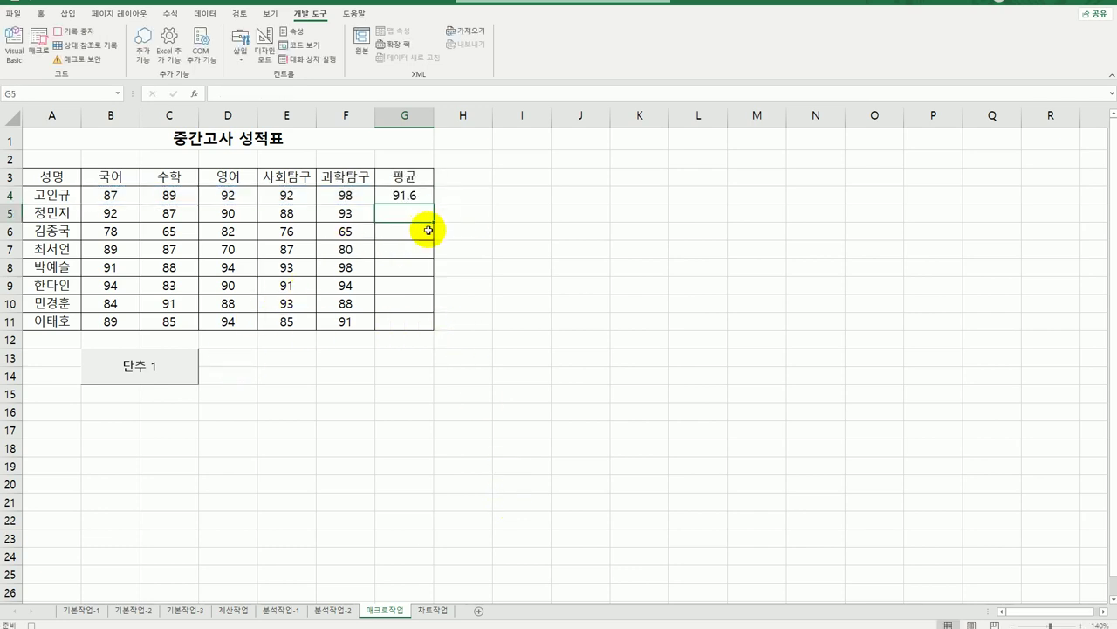
Step: Fill the average formula from G4 down to G11 and stop recording the macro
click(410, 192)
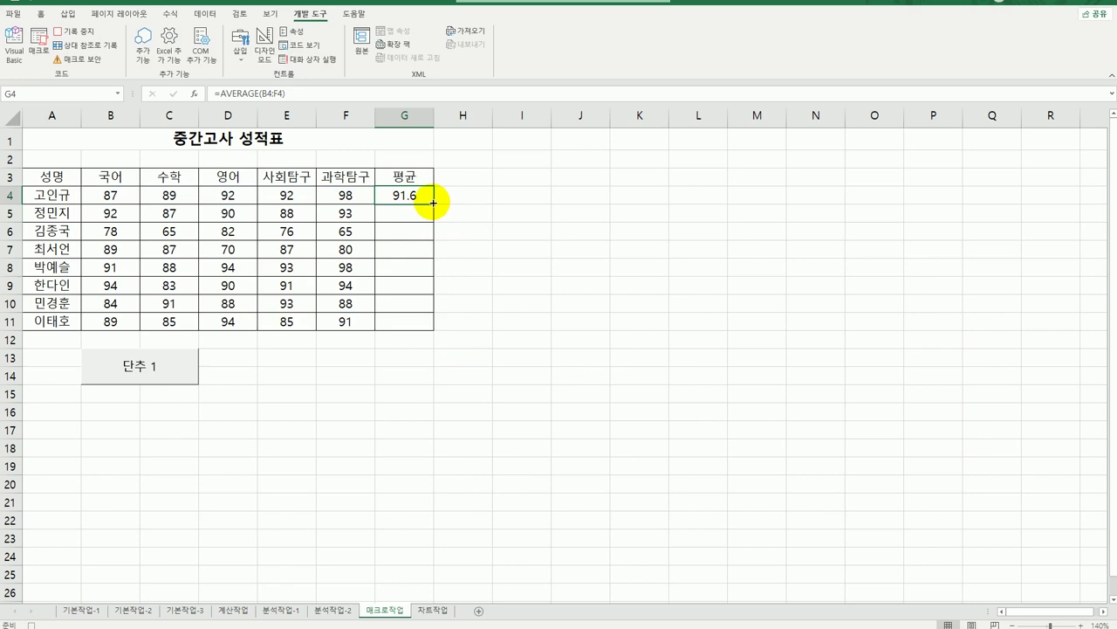
drag(433, 202, 434, 338)
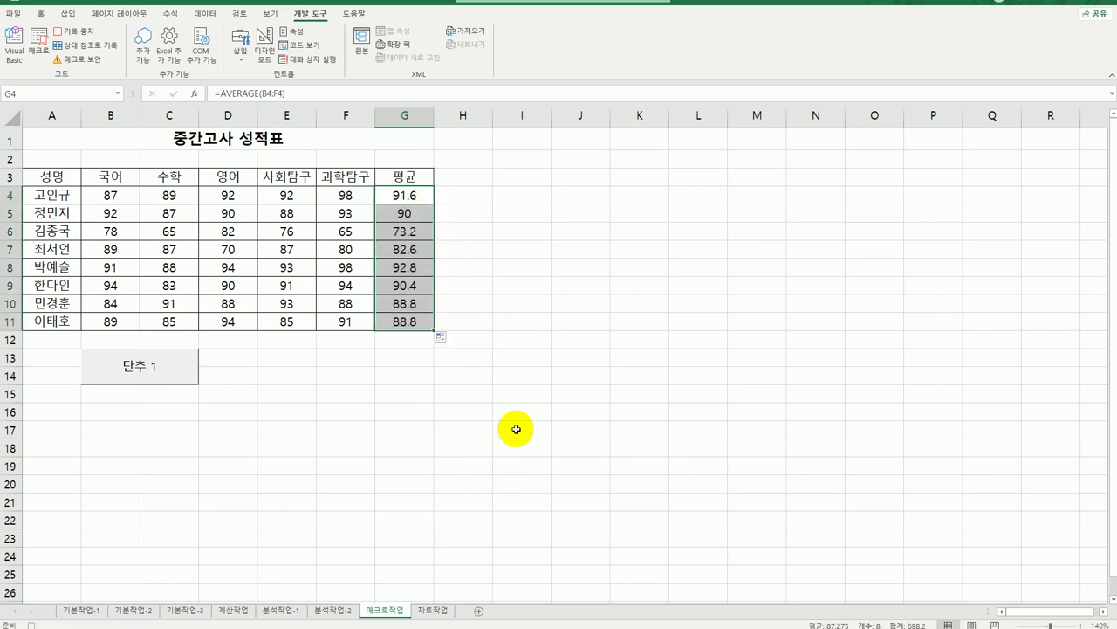
click(407, 321)
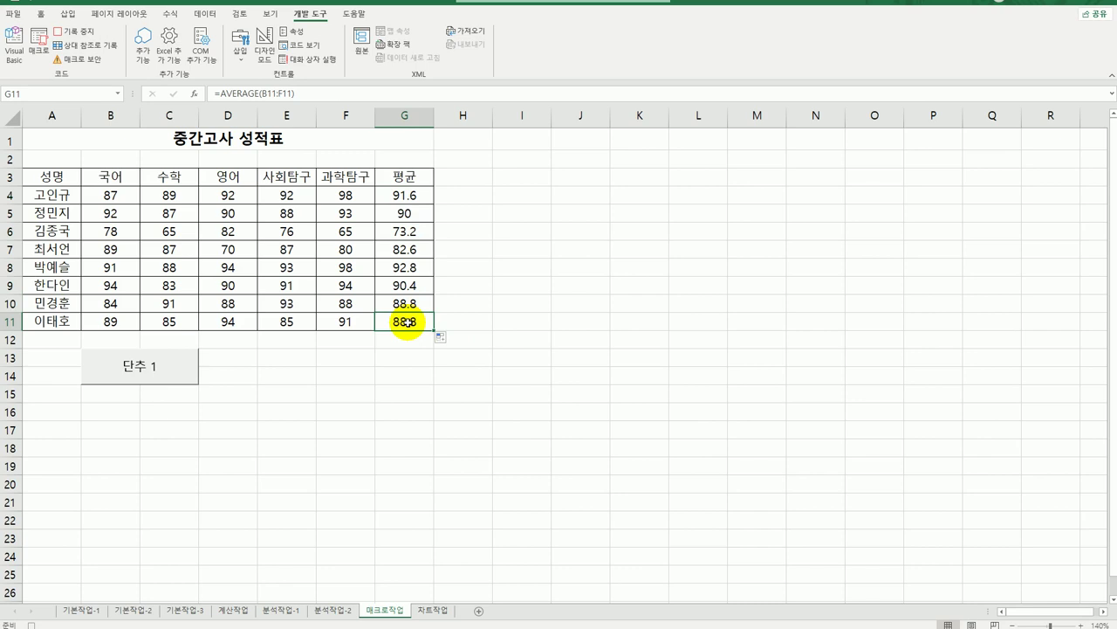
click(77, 35)
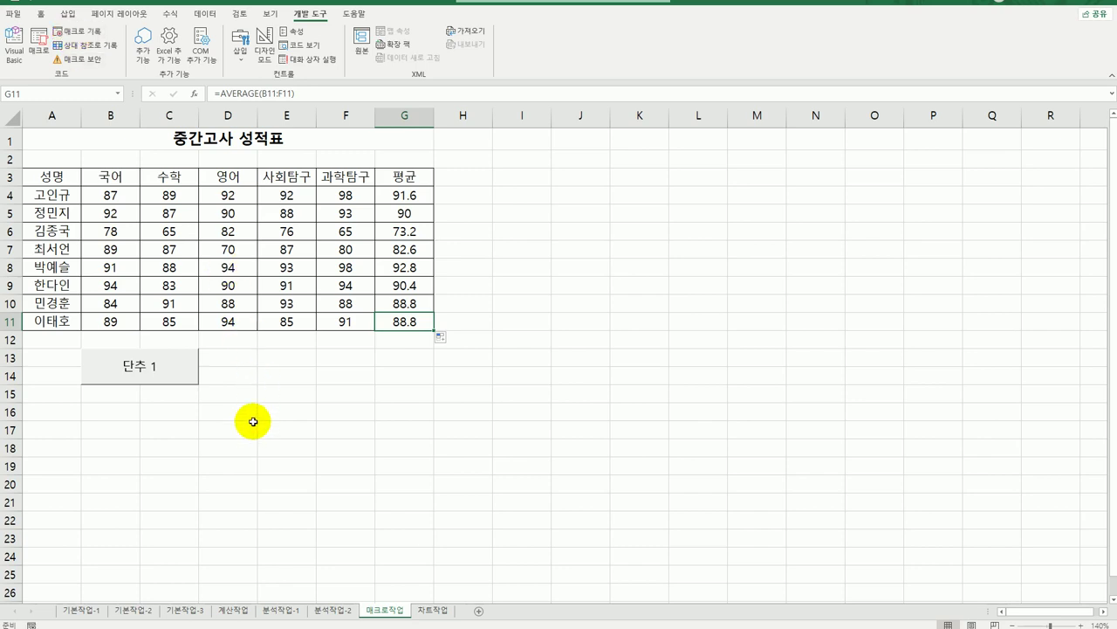
Step: Change the form control button's label to 평균
right_click(172, 378)
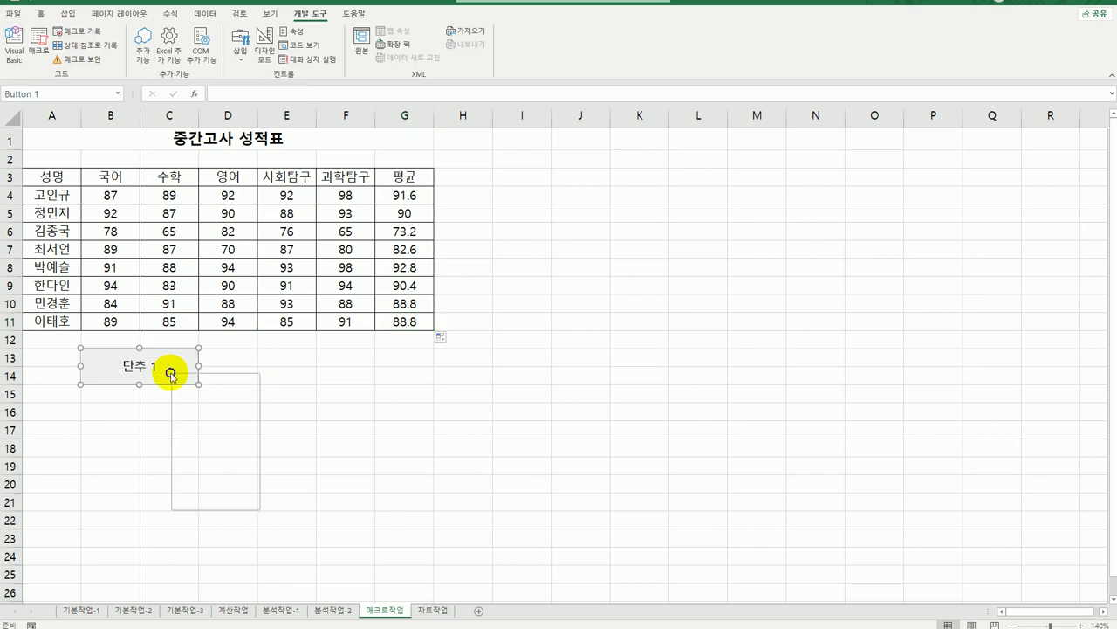
click(228, 434)
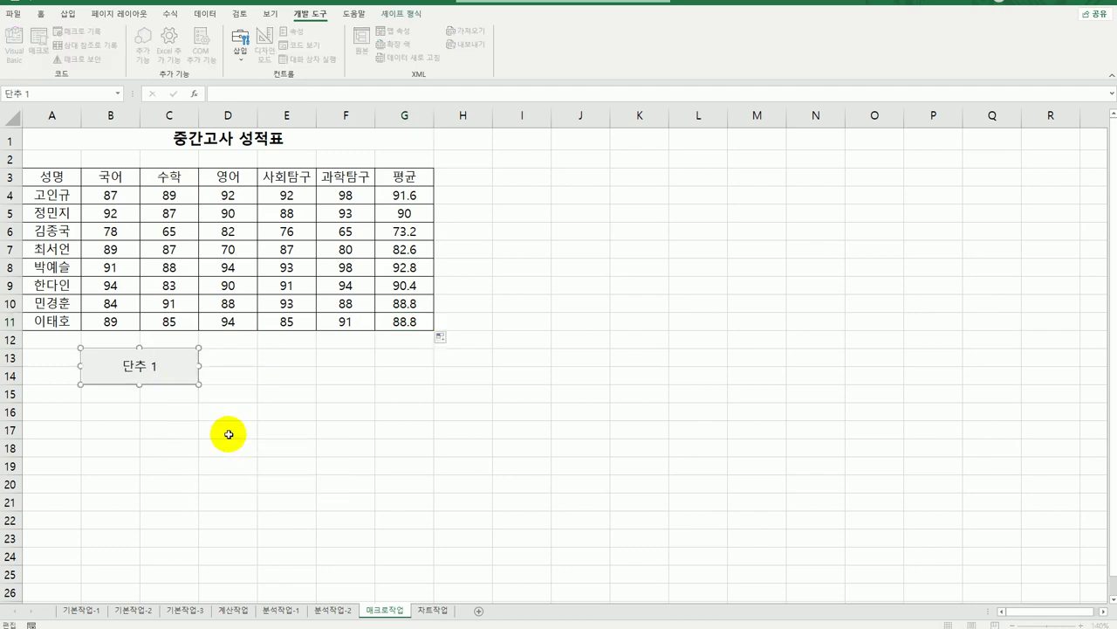
key(ctrl+a)
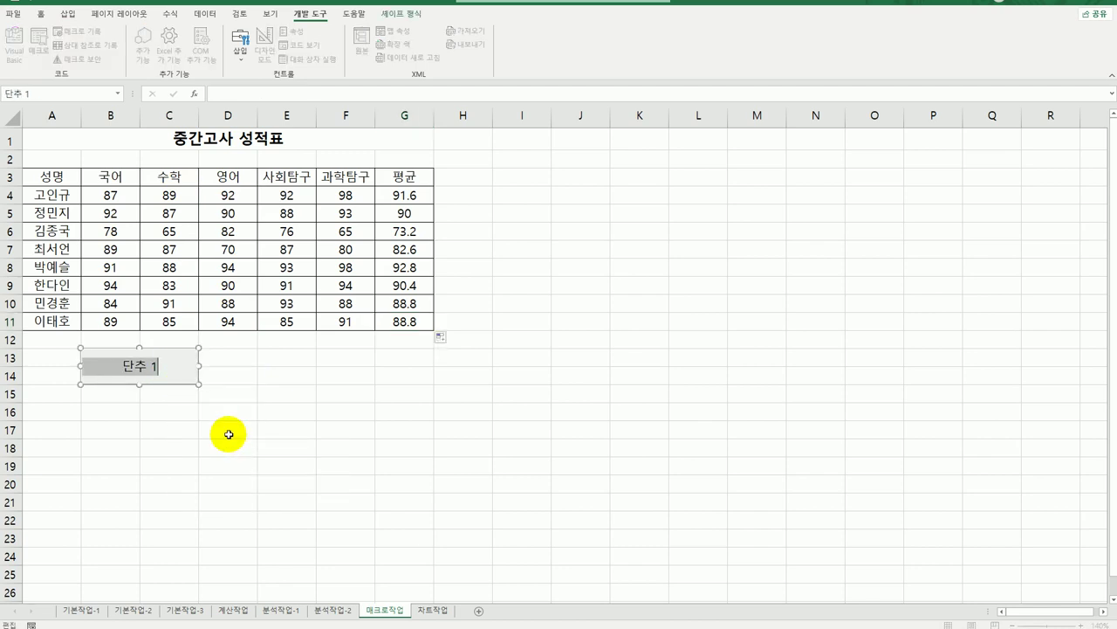
text(vu)
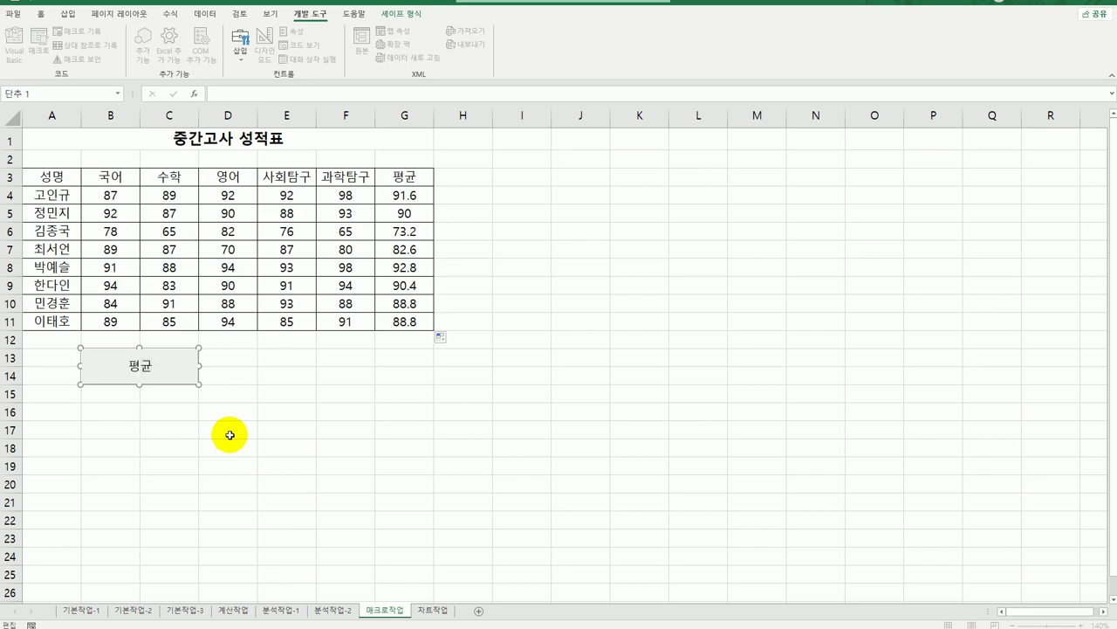
click(249, 447)
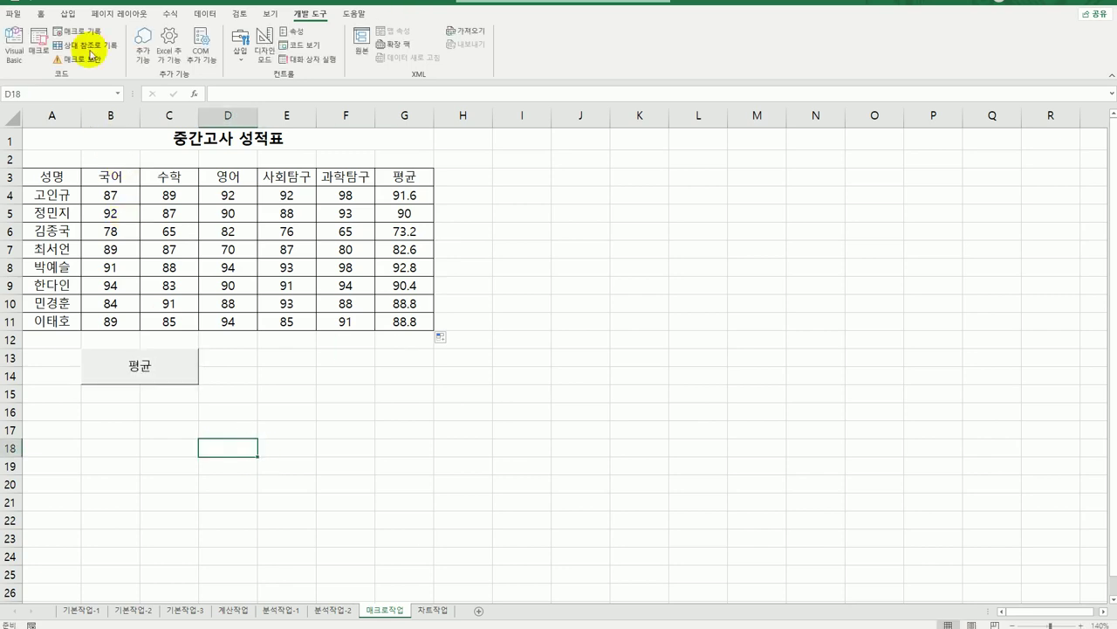
Step: Draw a rectangle shape over cells E13:F14 with the text 셀스타일
click(68, 14)
click(137, 54)
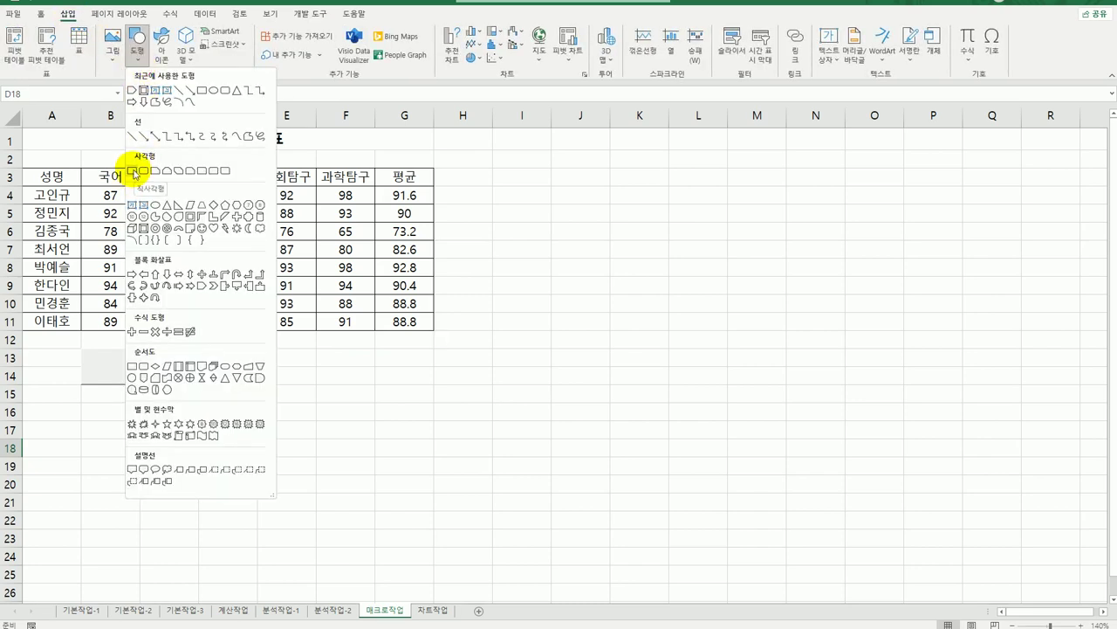
click(134, 172)
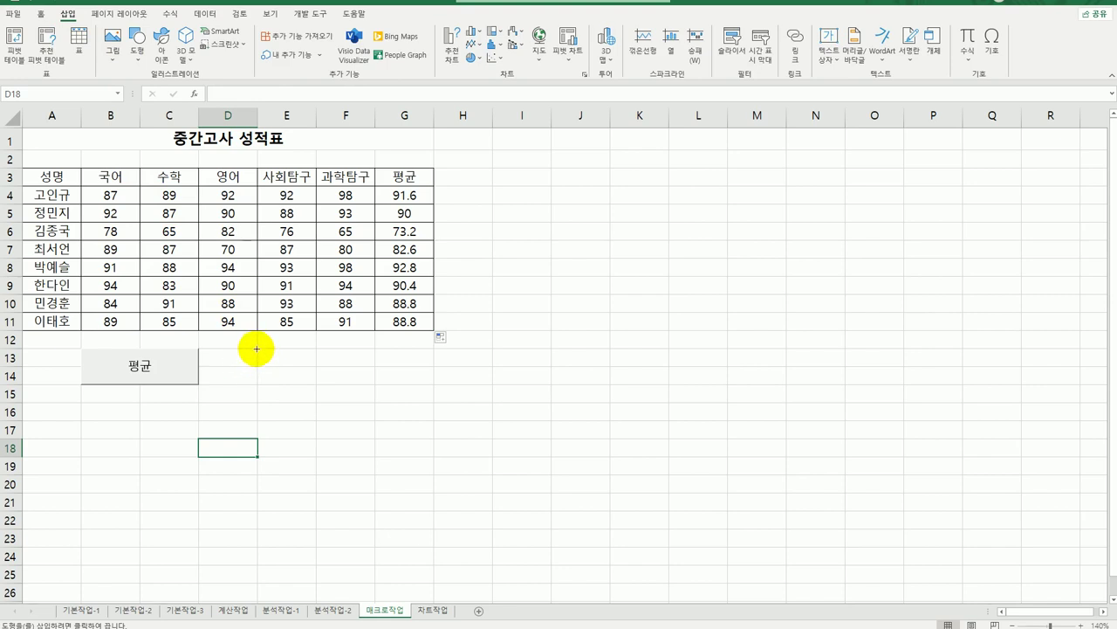
drag(257, 349, 367, 386)
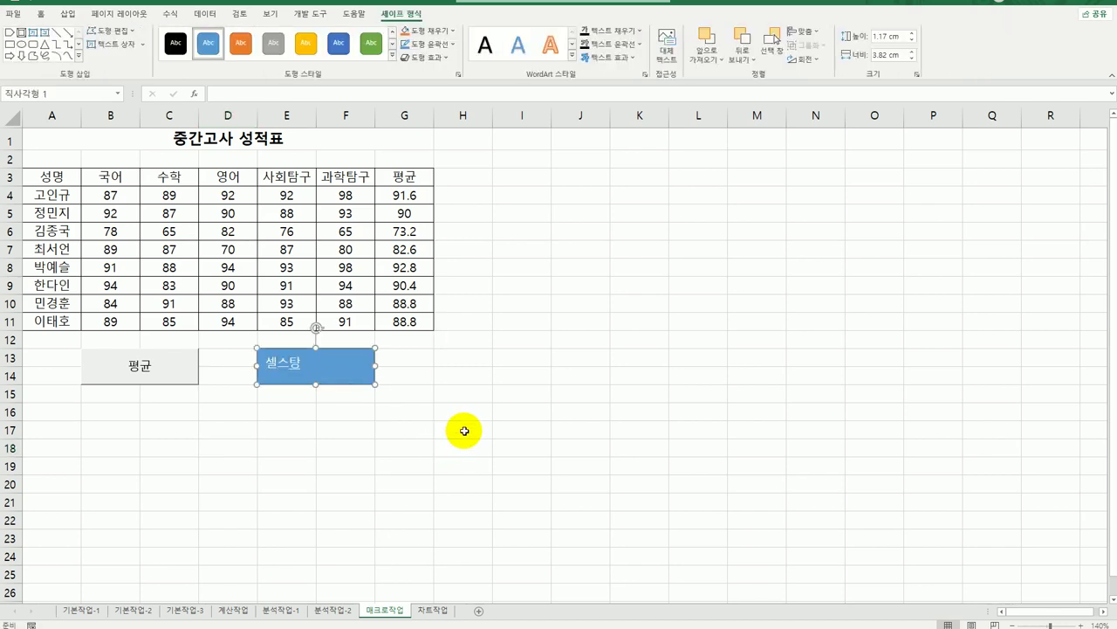
Step: Assign a new macro named 셀스타일 to the rectangle and start recording it in the current workbook
right_click(363, 372)
click(414, 590)
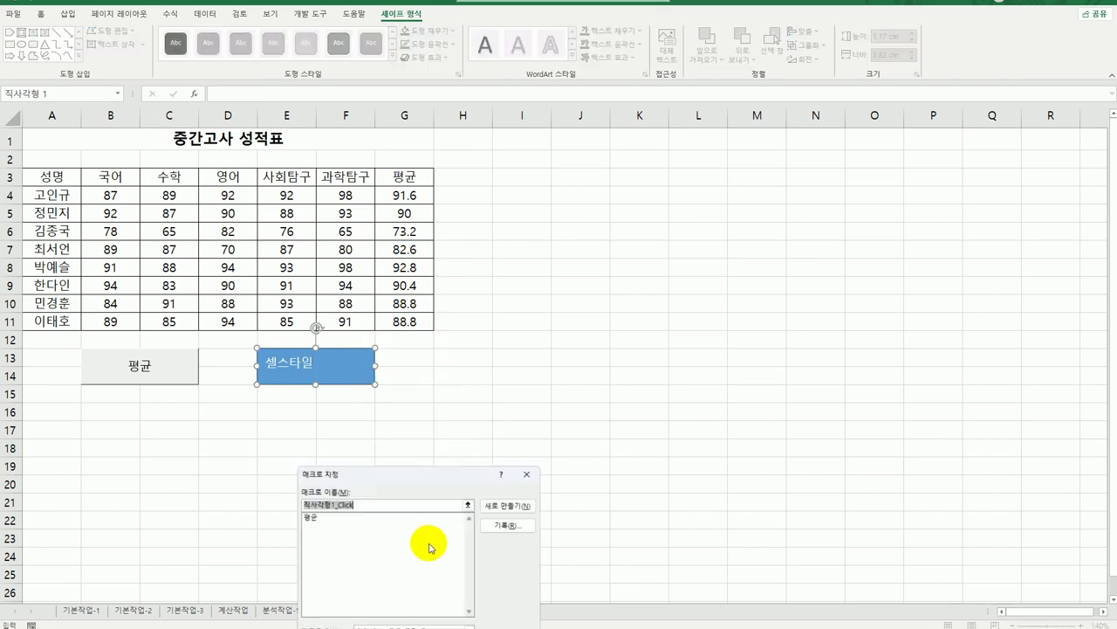
drag(429, 468, 667, 217)
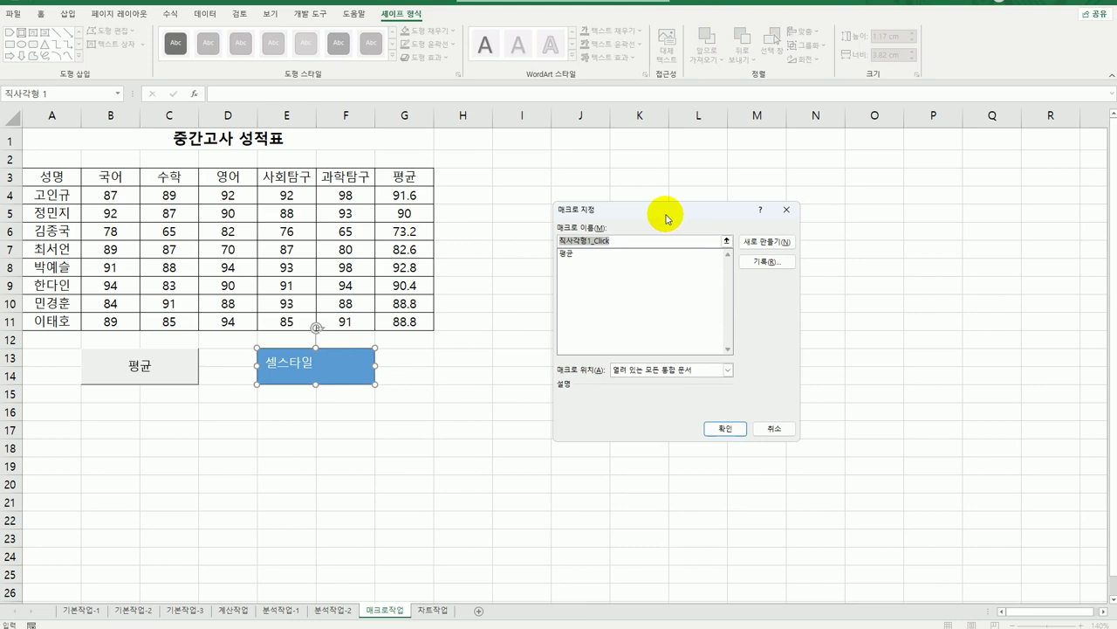
text(ㅅㅔㄹ스타일)
click(764, 261)
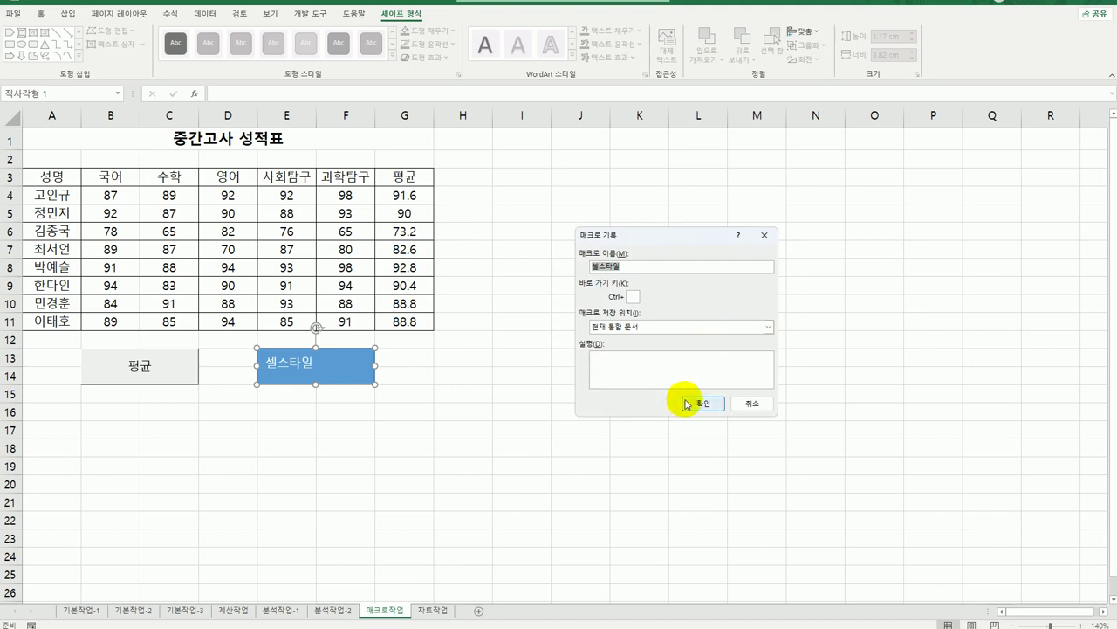
click(697, 403)
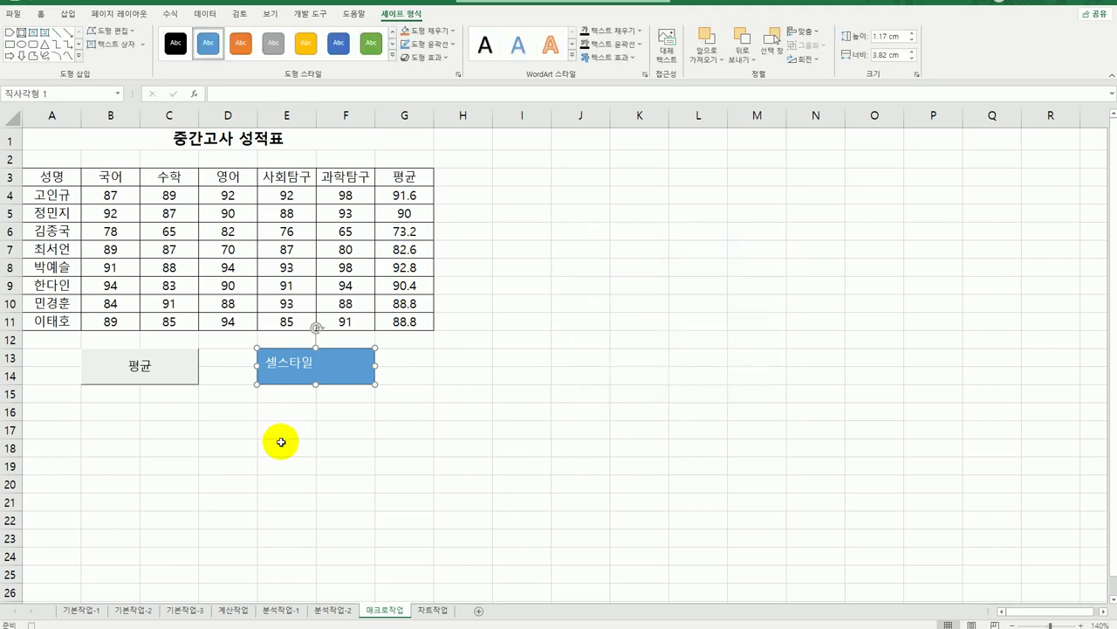
Step: Apply the 강조색6 cell style to the header cells A3:G3 and stop recording the macro
drag(39, 177, 414, 177)
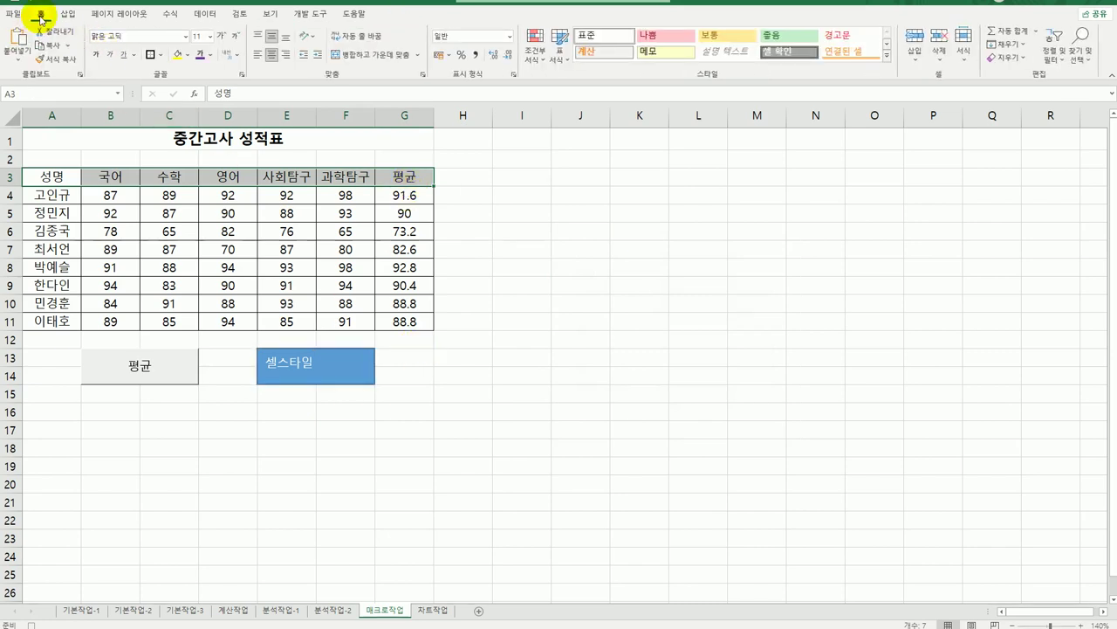
click(886, 56)
click(892, 237)
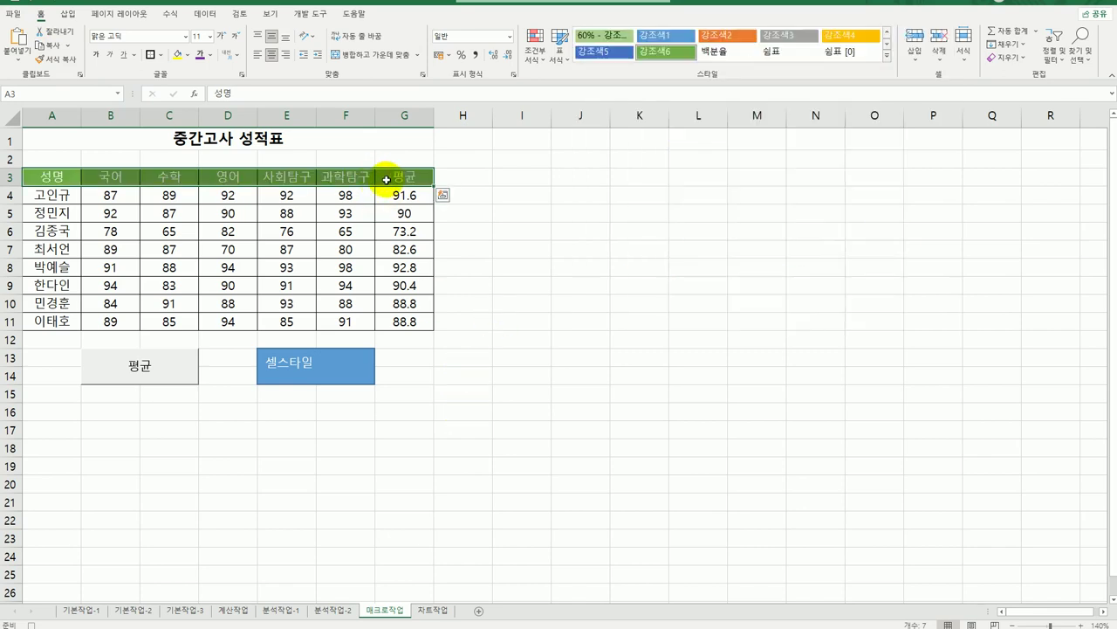
click(392, 177)
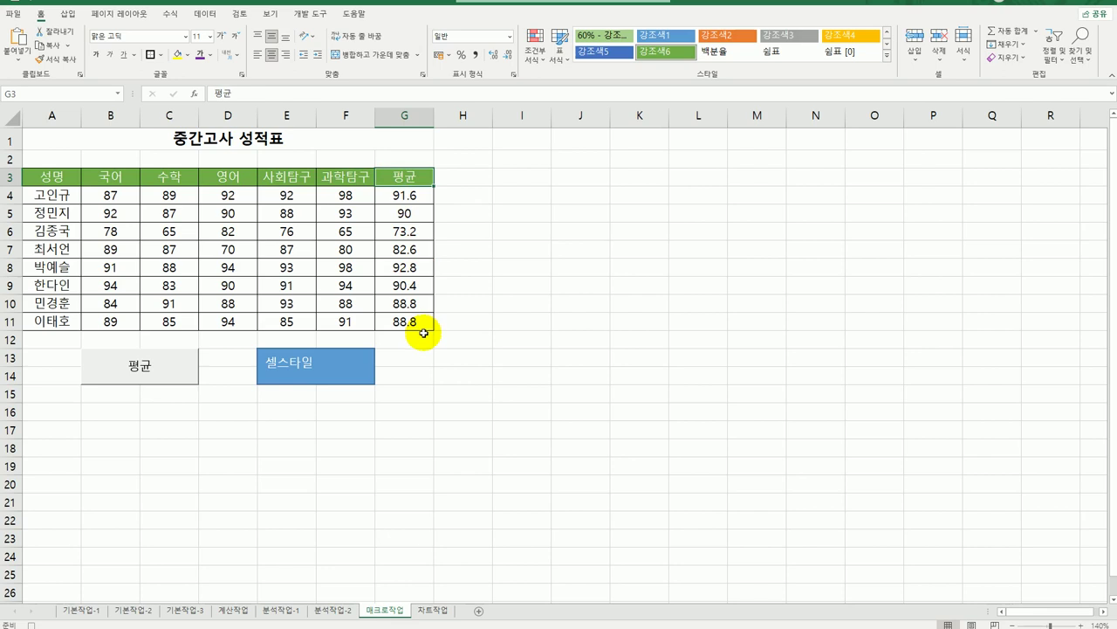
click(310, 14)
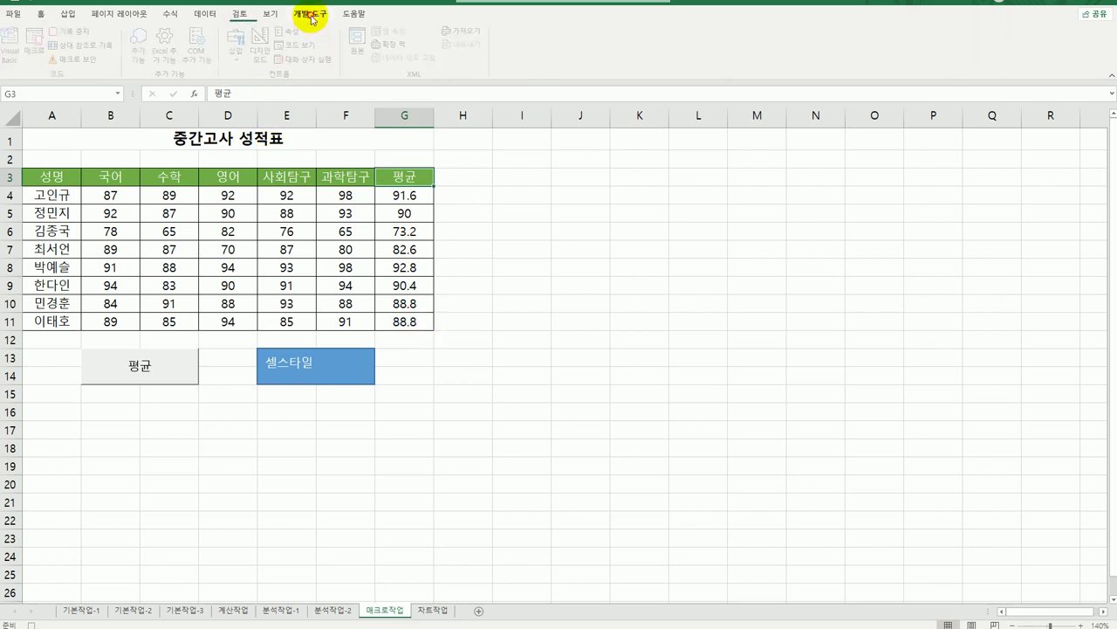
click(76, 31)
click(533, 397)
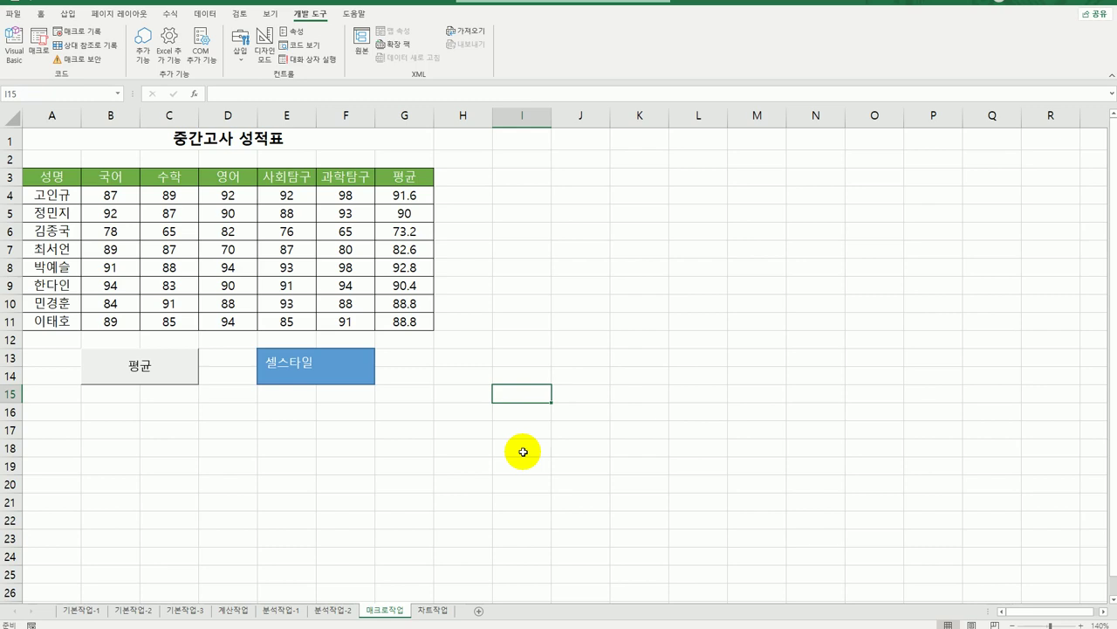
Step: Switch to the 차트작업 sheet and delete the 출고량 series from the column chart
click(434, 609)
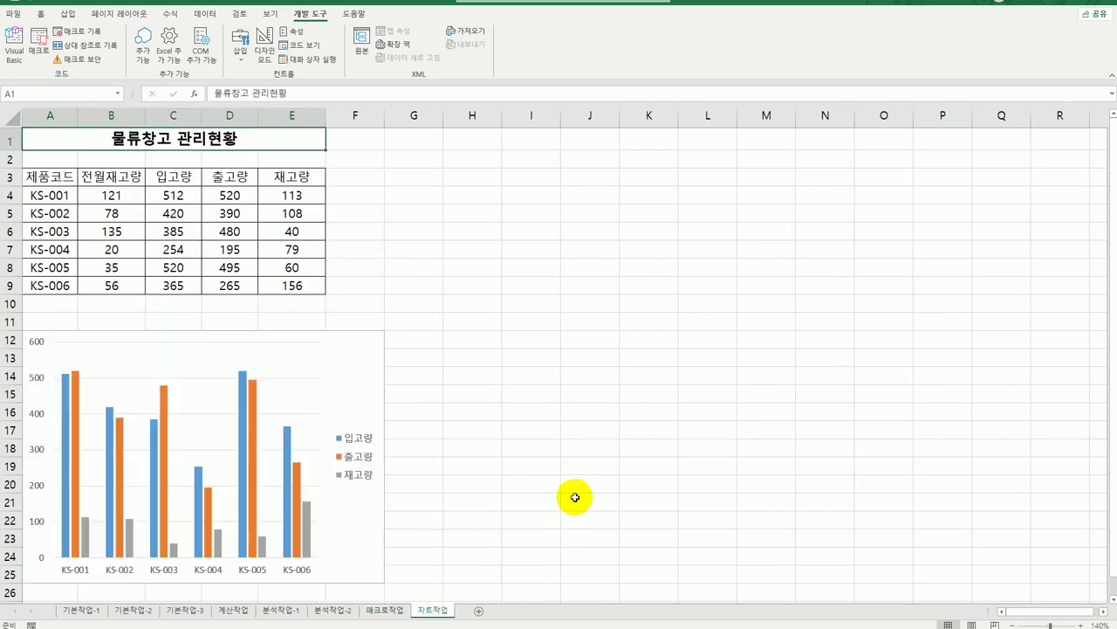
scroll(377, 348, down, 2)
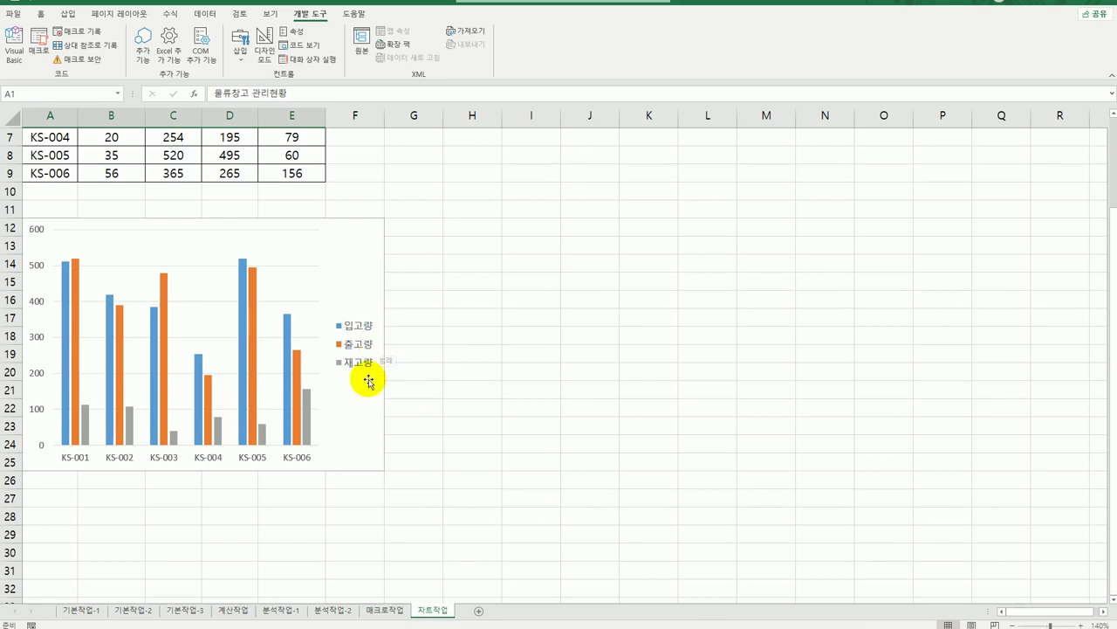
scroll(470, 431, up, 1)
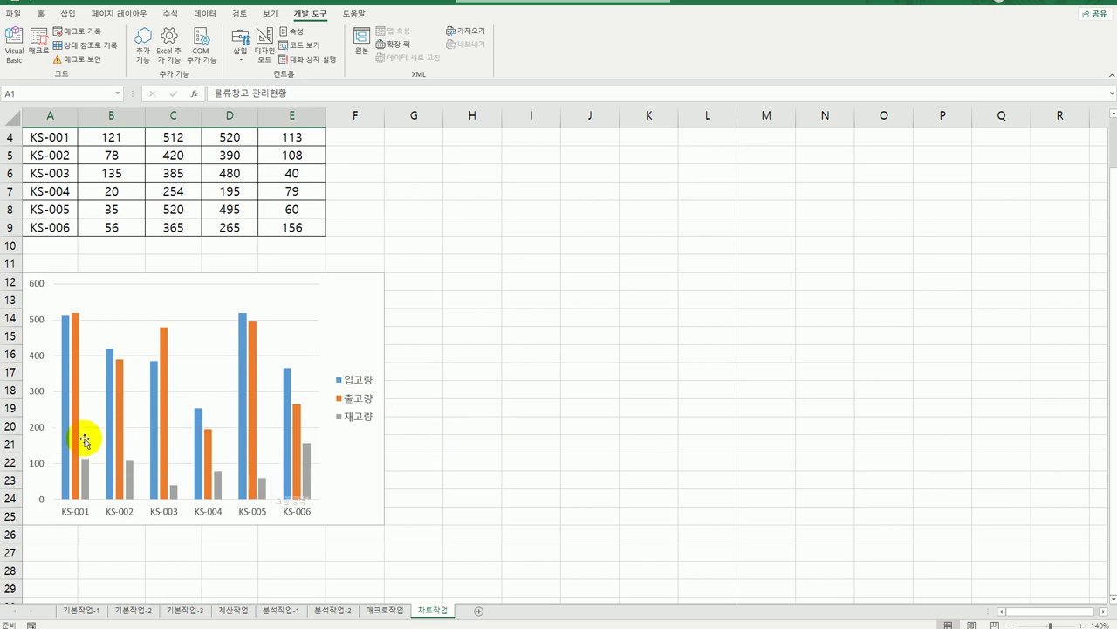
click(77, 394)
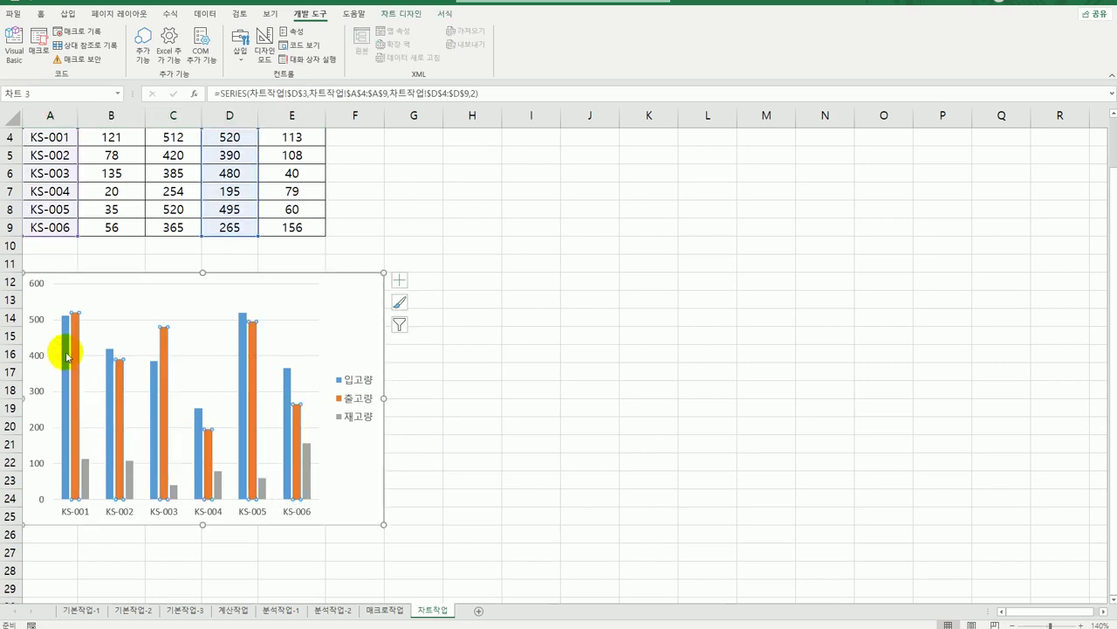
right_click(78, 325)
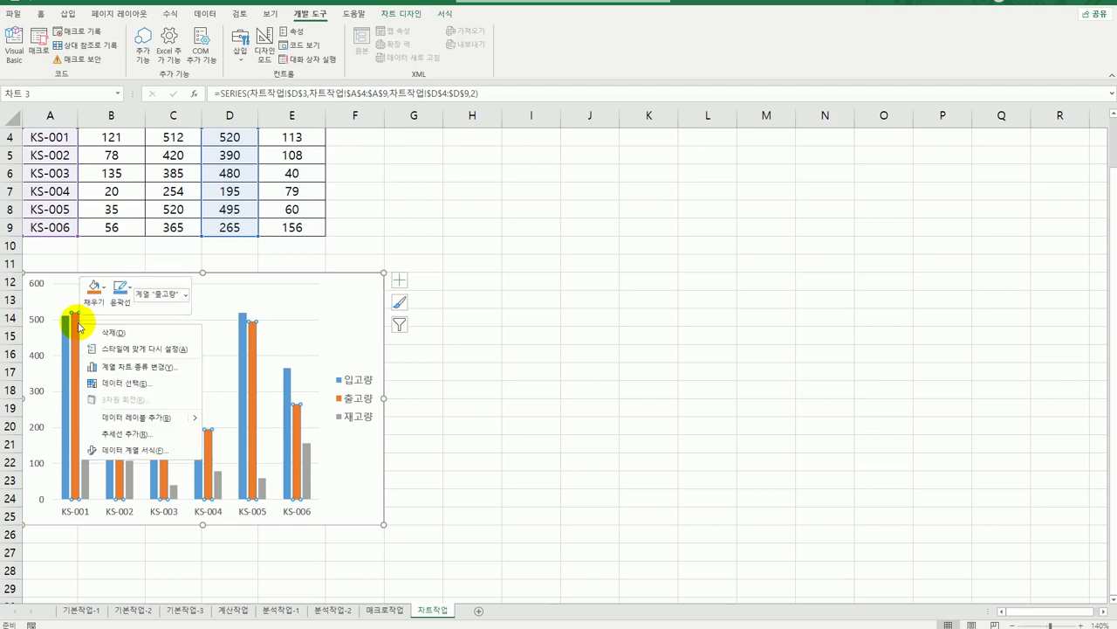
click(123, 331)
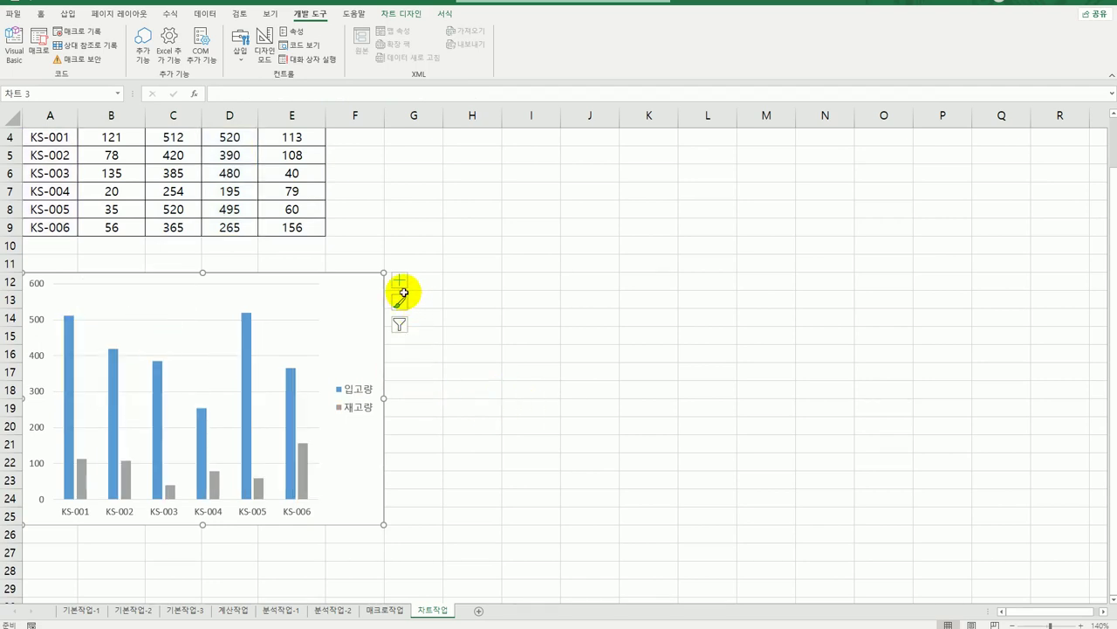
Step: Add a chart title to the column chart
click(404, 286)
click(332, 319)
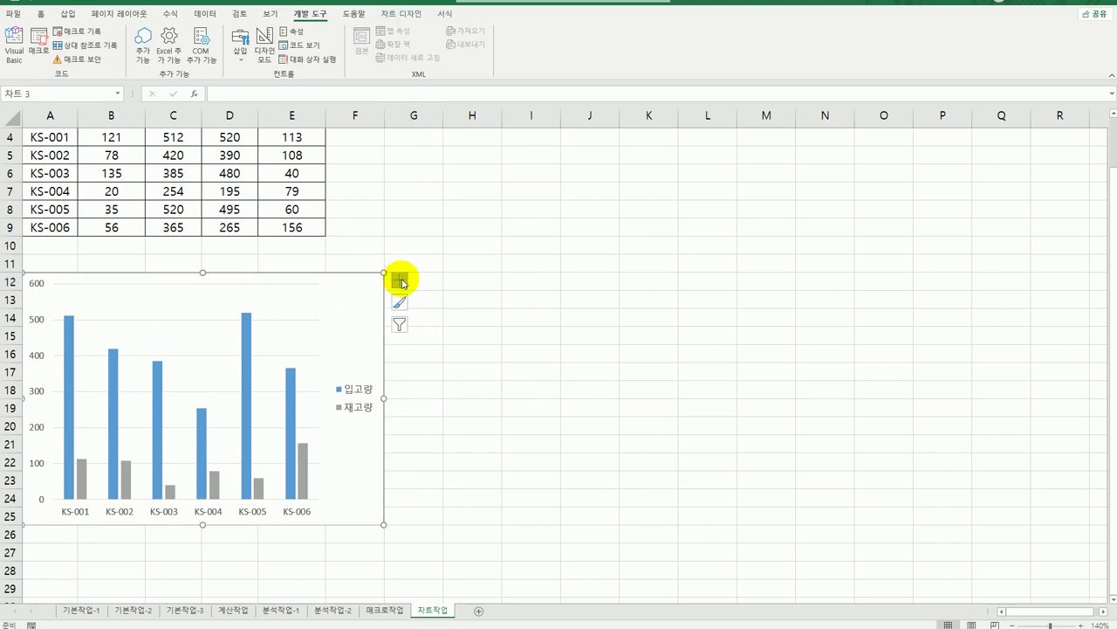
click(399, 280)
click(463, 322)
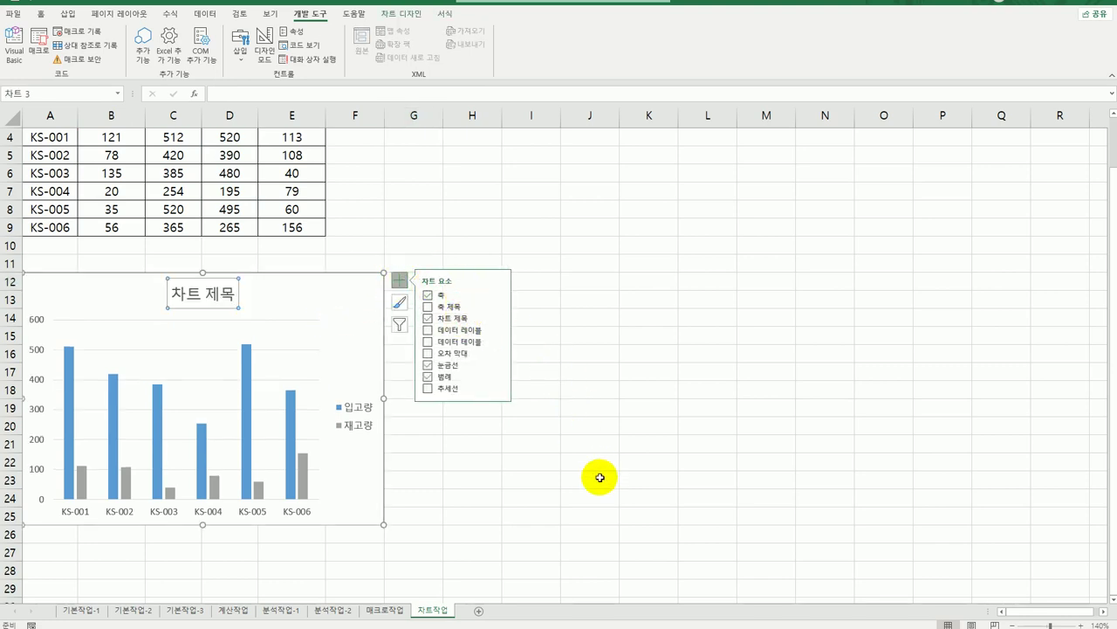
Step: Link the chart title to cell A1 of the 차트작업 sheet
scroll(593, 483, up, 1)
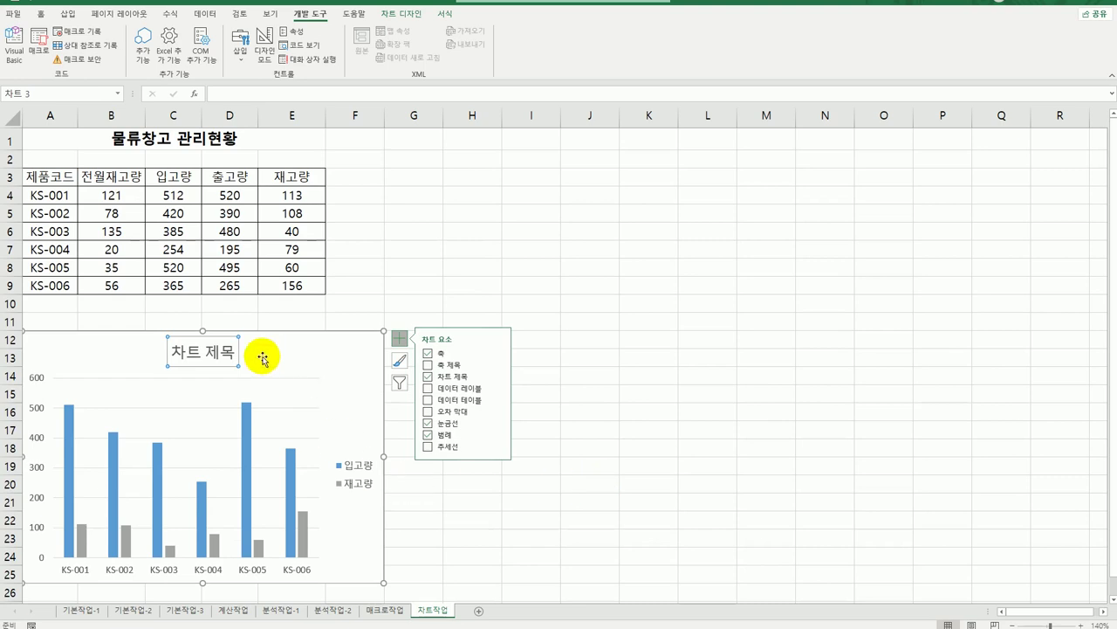
click(226, 94)
text(=)
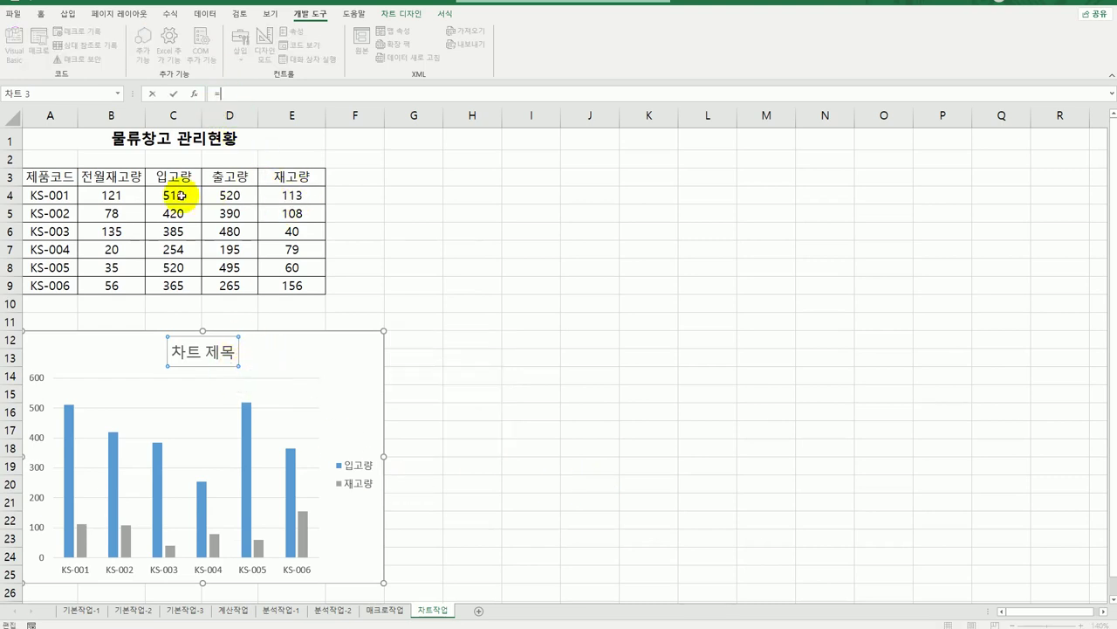
click(88, 140)
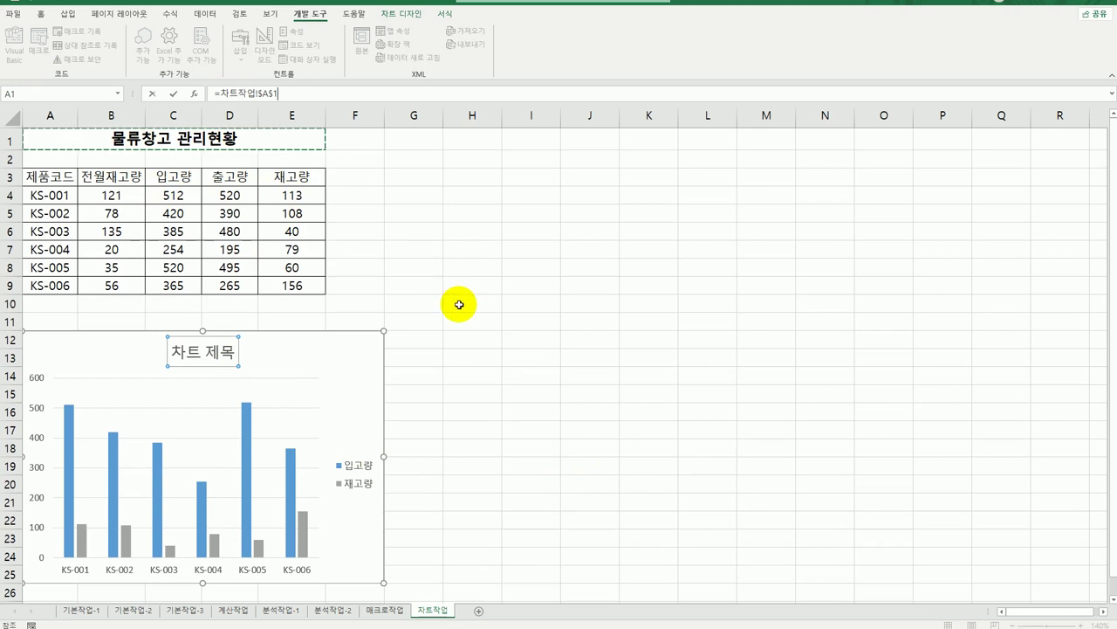
key(Return)
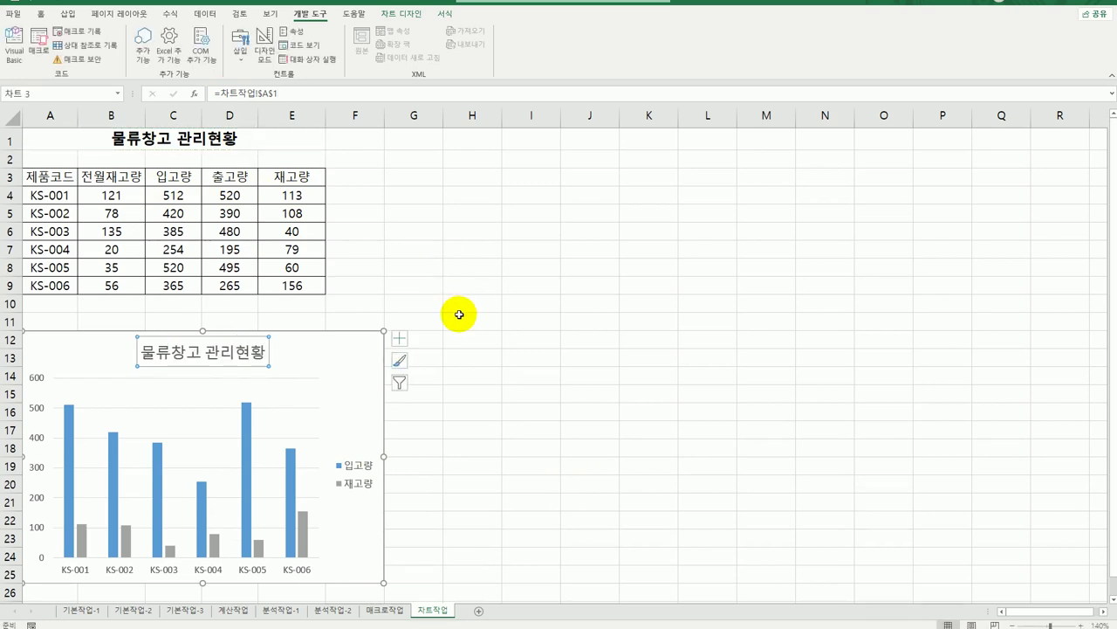
Step: Format the chart title in the 돋움 font at size 16
click(41, 15)
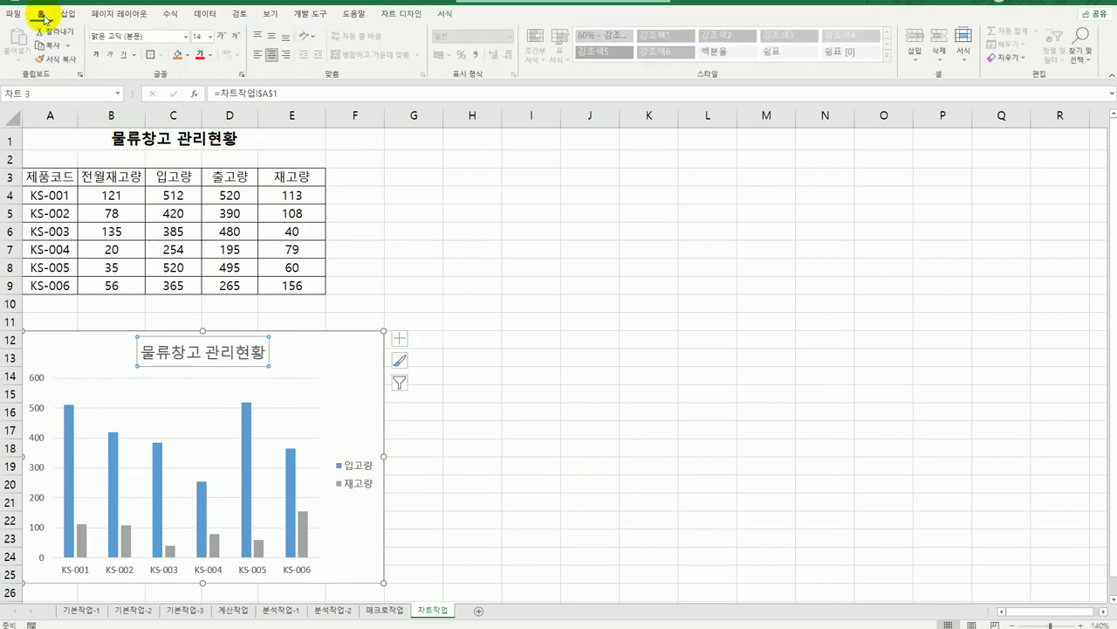
click(185, 37)
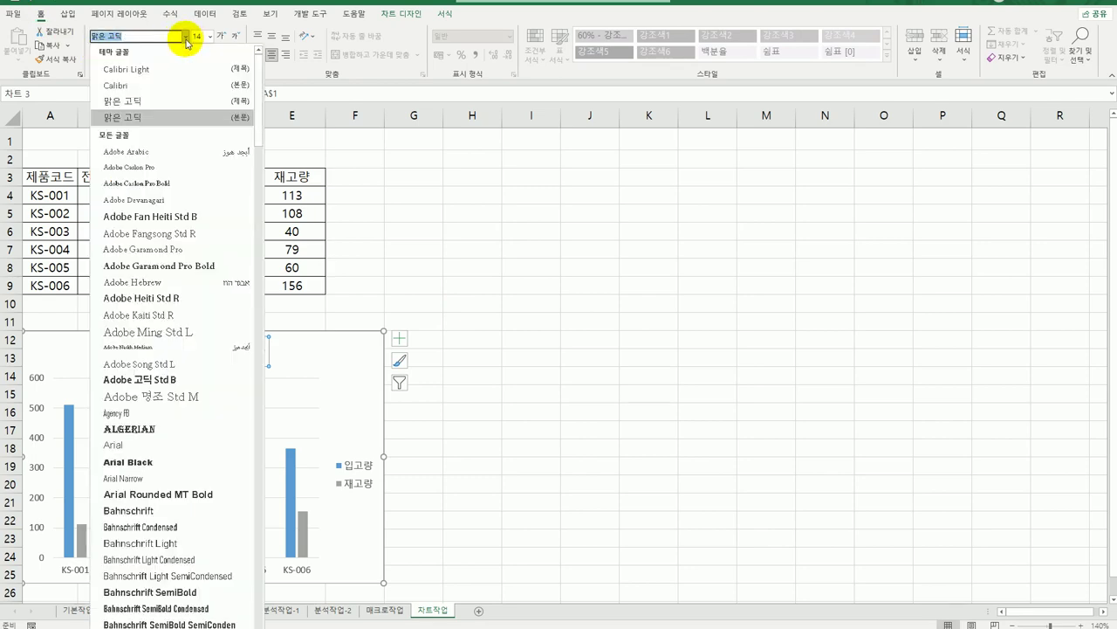
scroll(183, 349, down, 7)
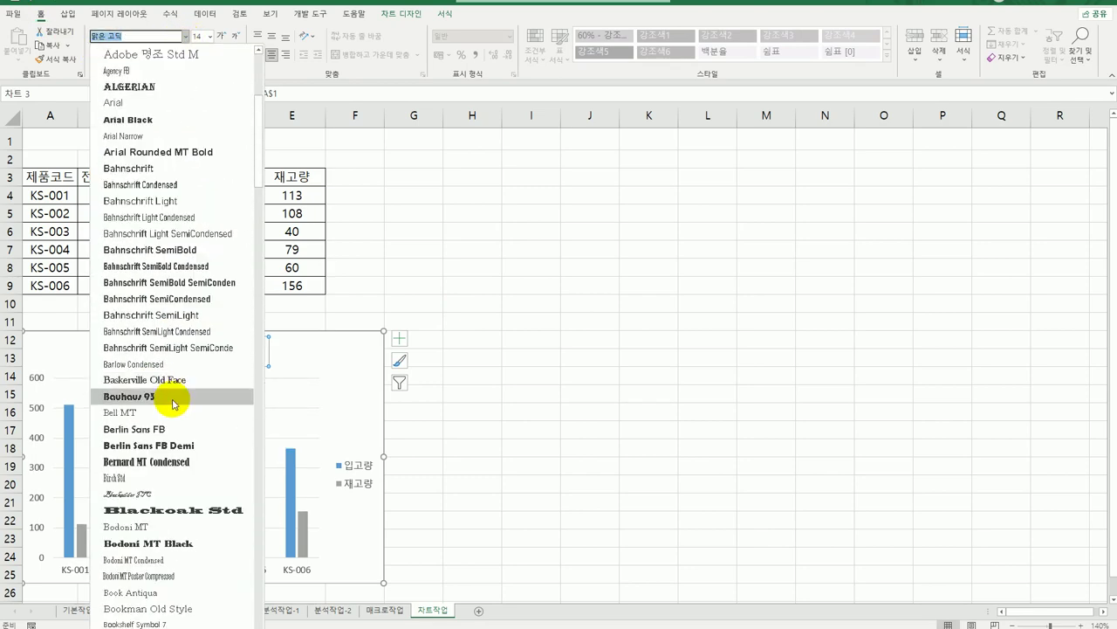
scroll(173, 402, down, 20)
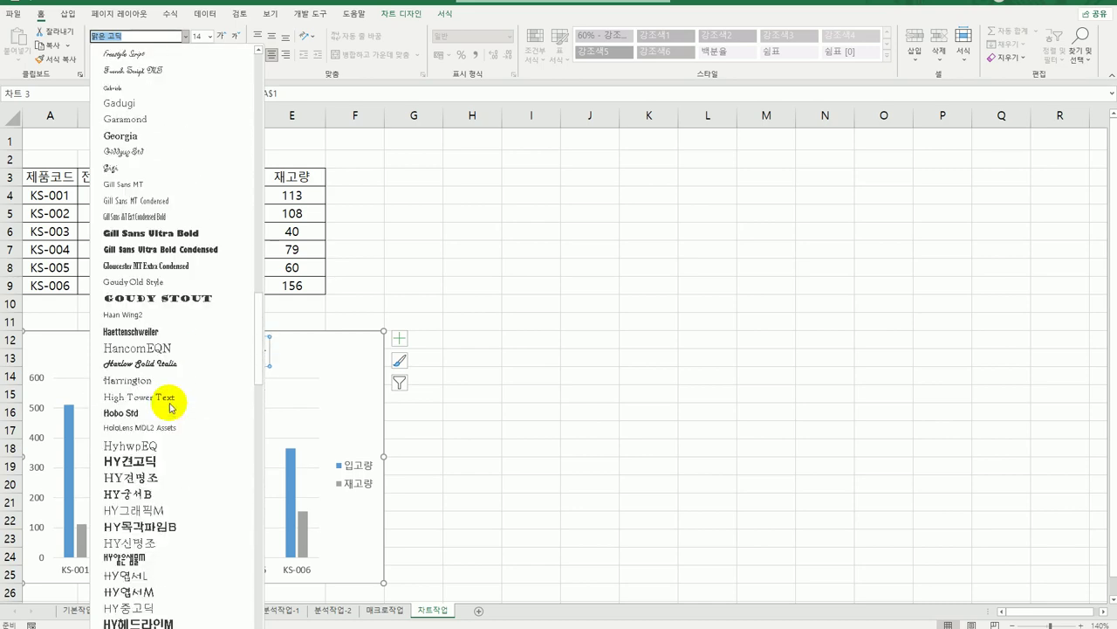
scroll(172, 407, down, 20)
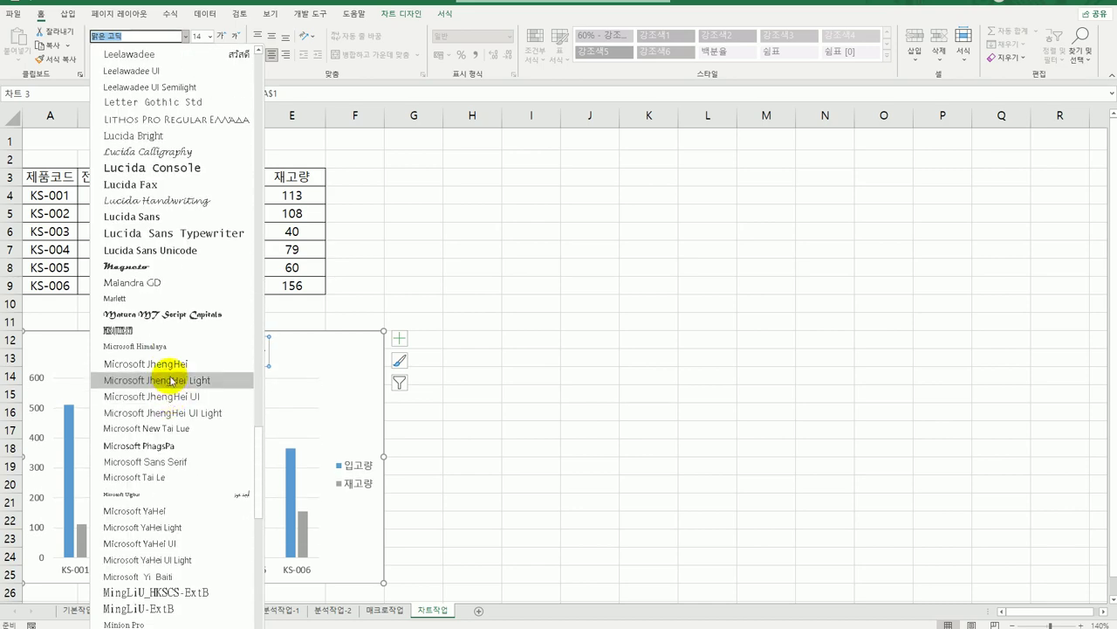
scroll(172, 382, down, 20)
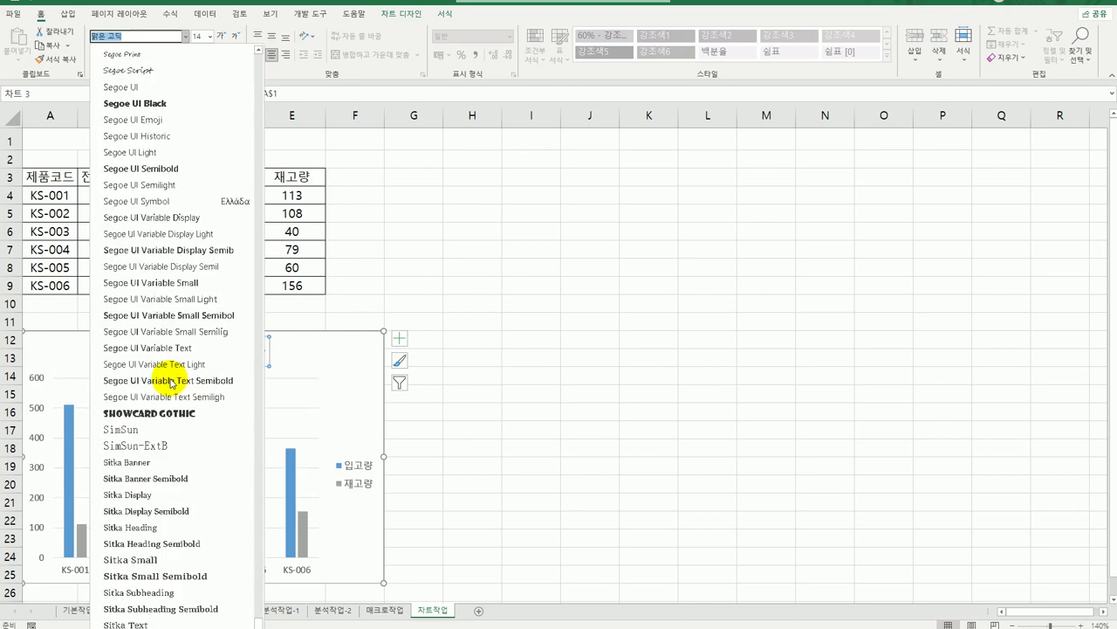
scroll(172, 383, down, 15)
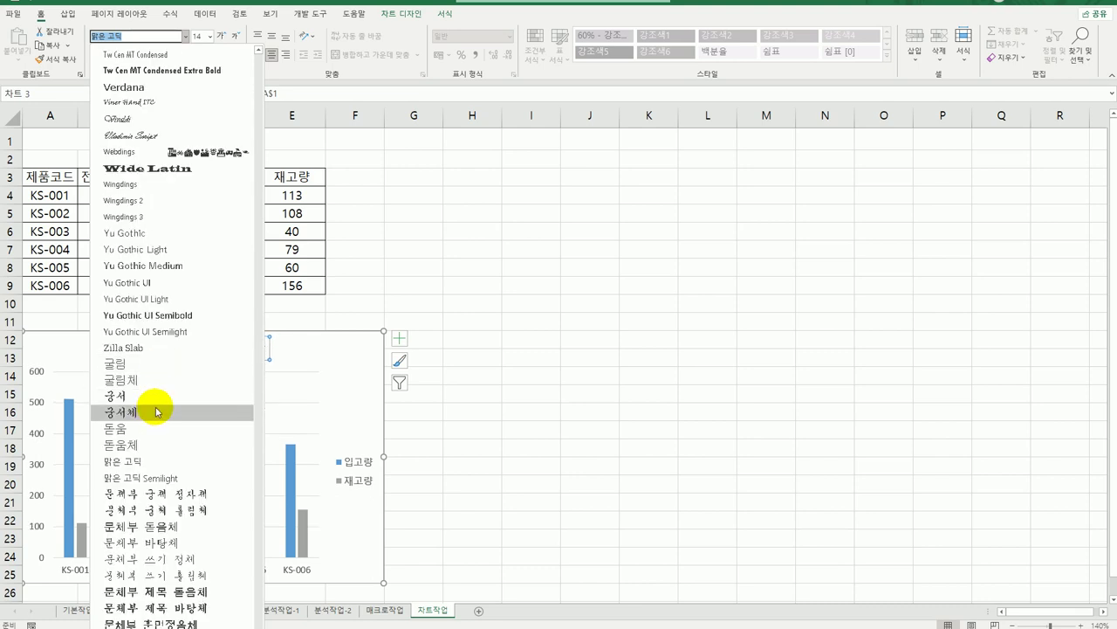
click(156, 428)
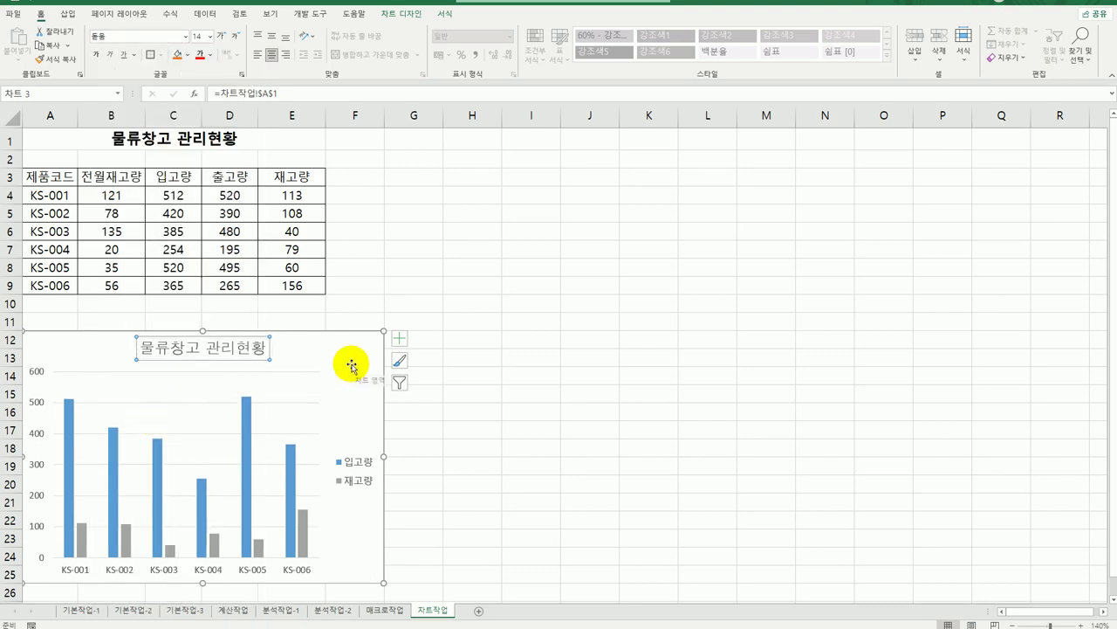
click(211, 36)
click(204, 144)
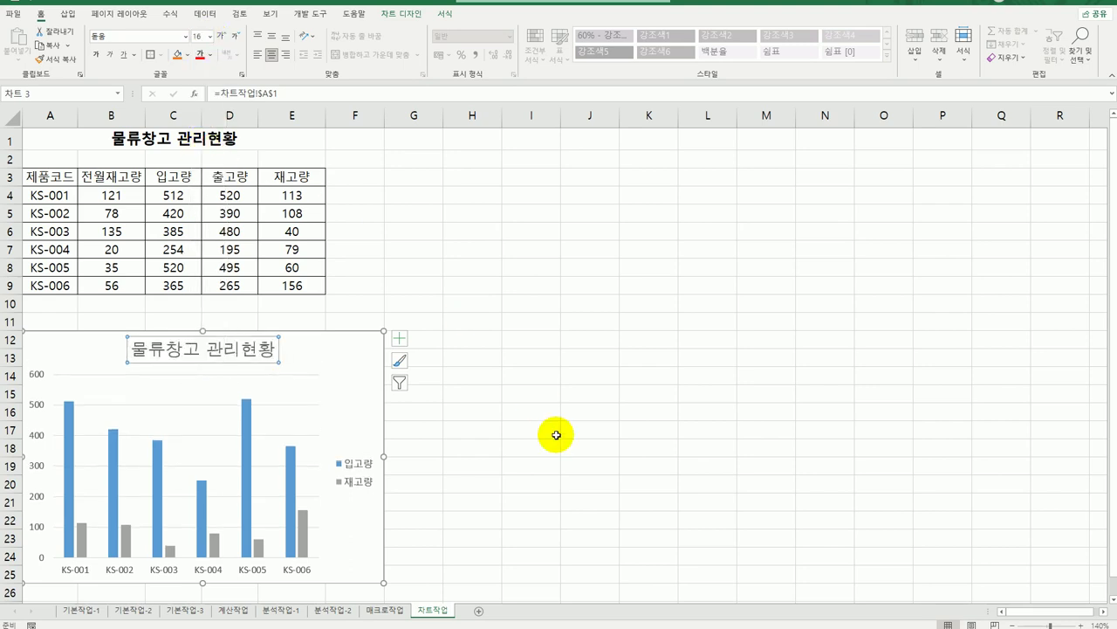
Step: Fill the chart's plot area with the standard orange color
scroll(429, 446, down, 1)
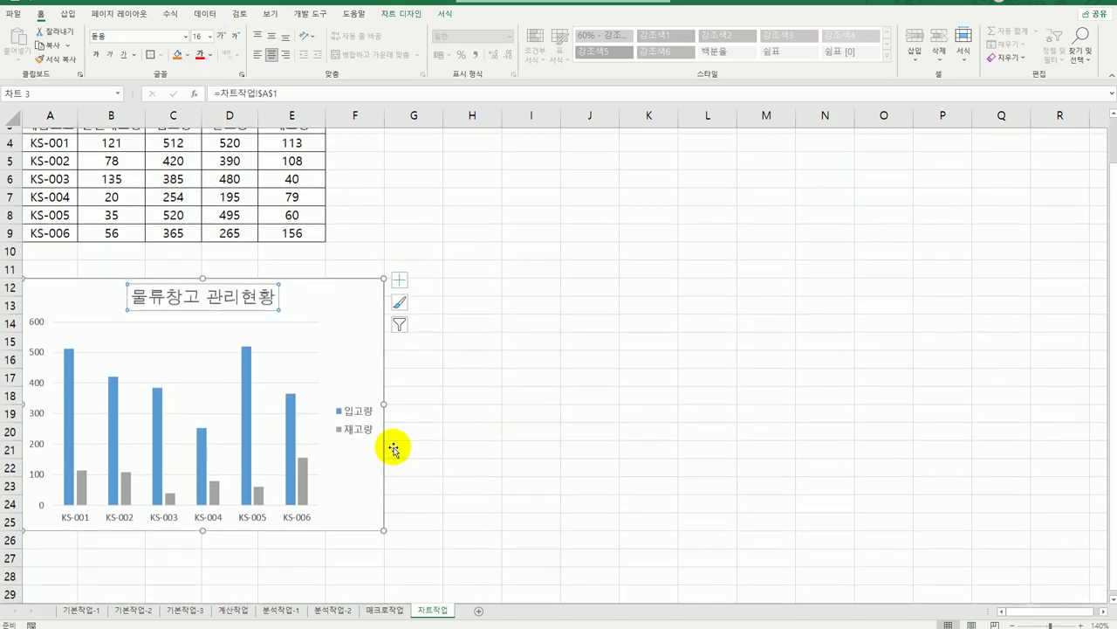
click(298, 326)
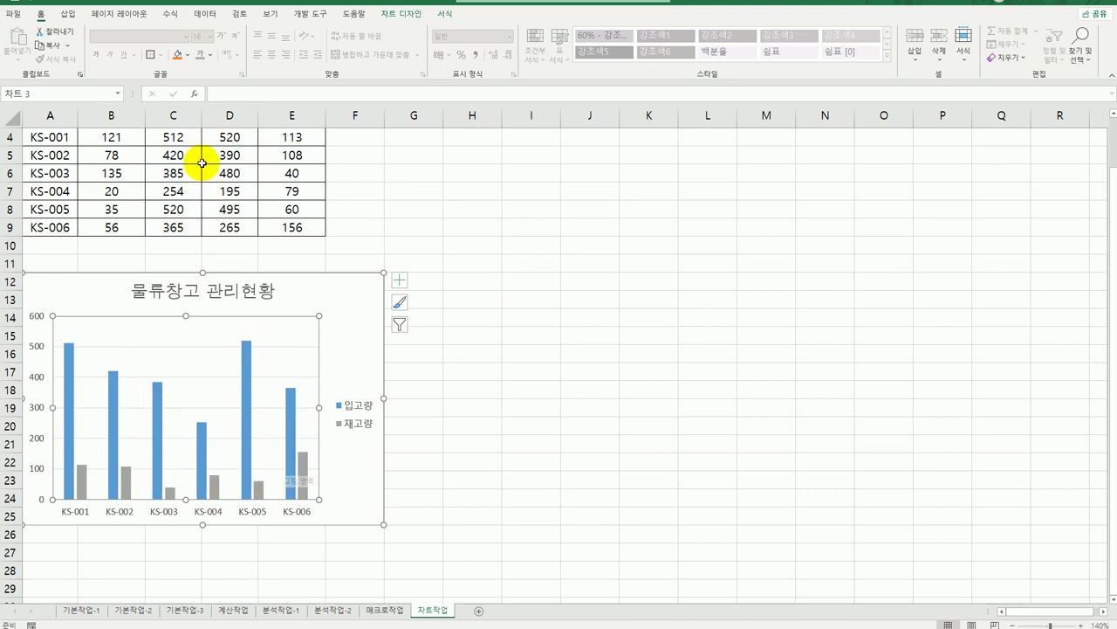
click(191, 60)
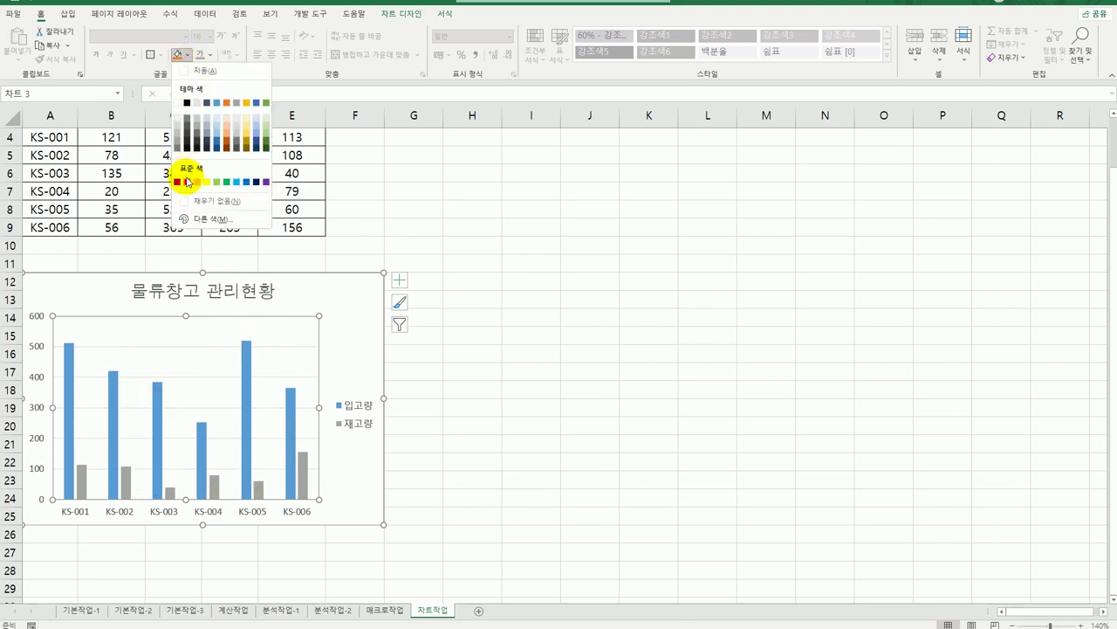
click(197, 183)
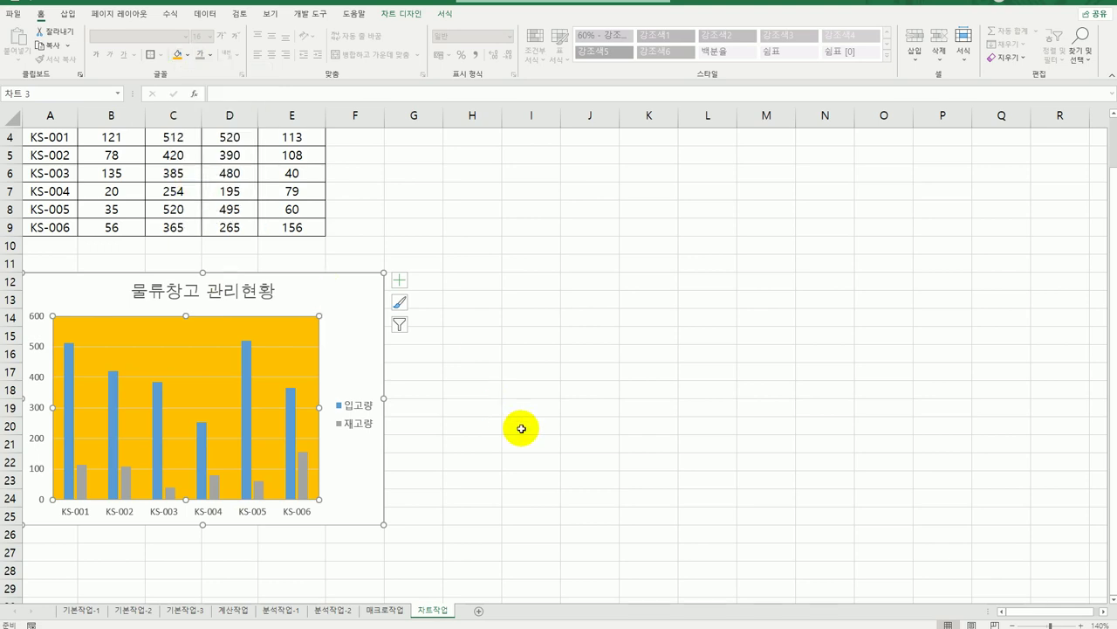
Step: Remove the primary major horizontal gridlines (기본 주 가로) from the chart
click(399, 279)
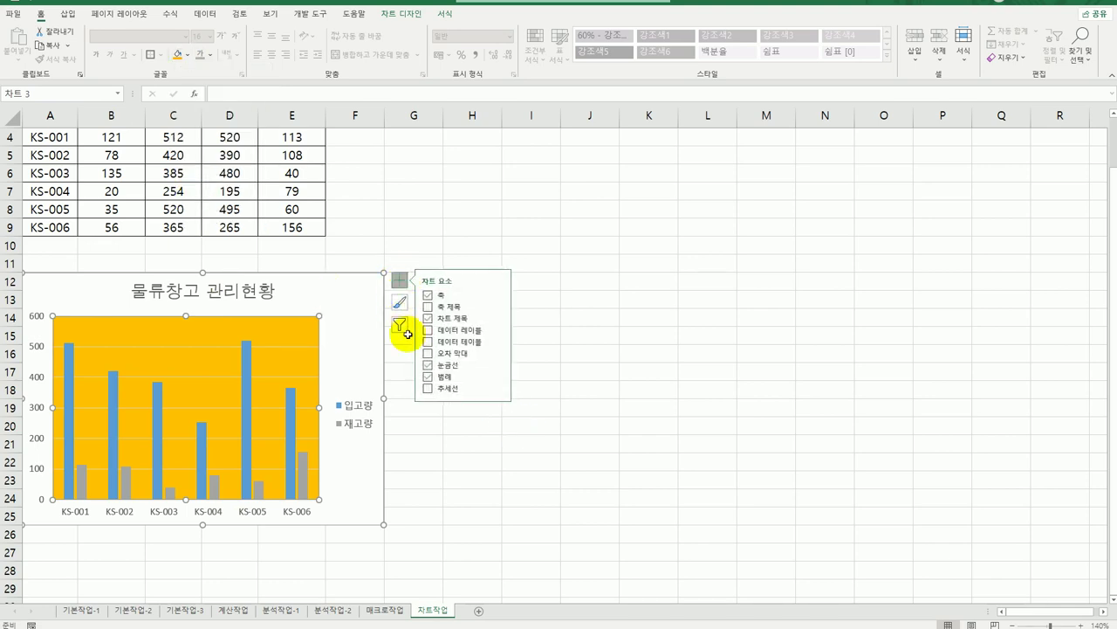
click(498, 365)
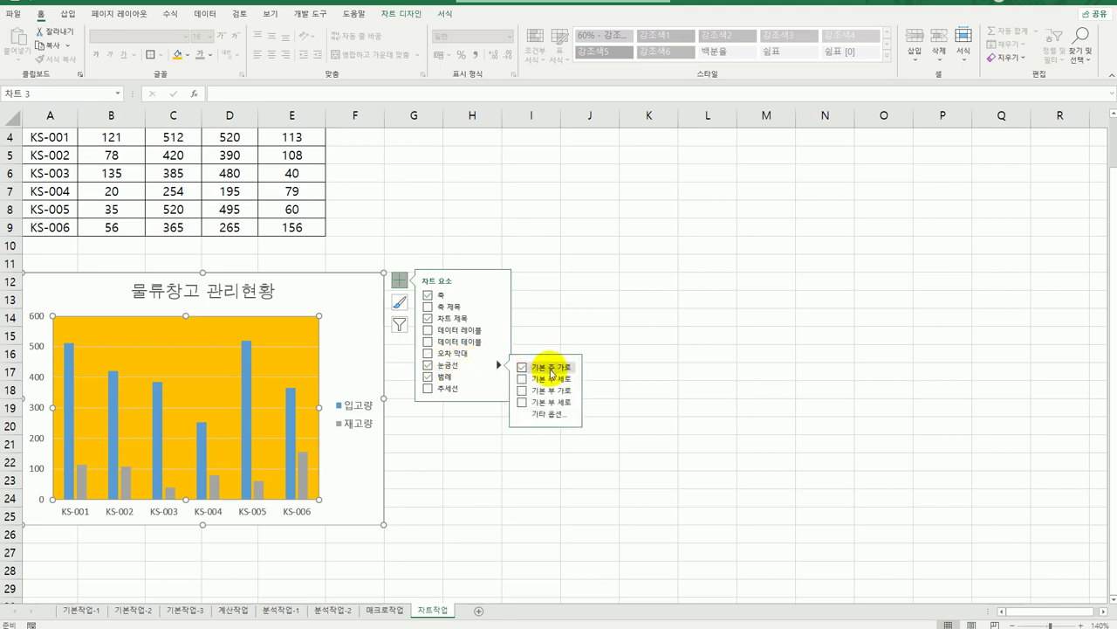
click(550, 367)
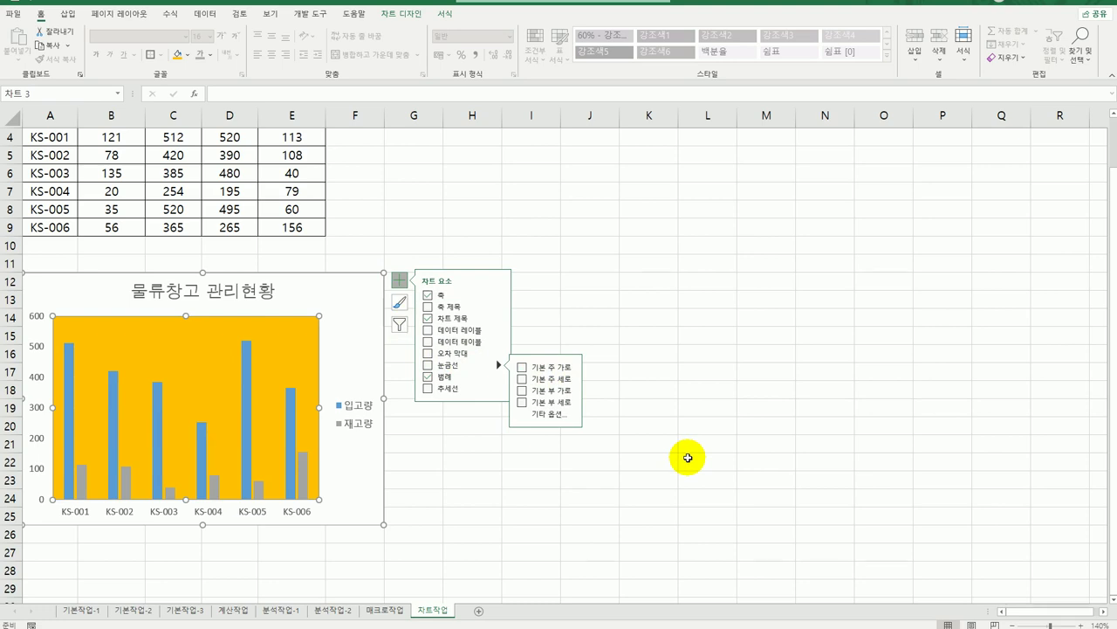
click(688, 458)
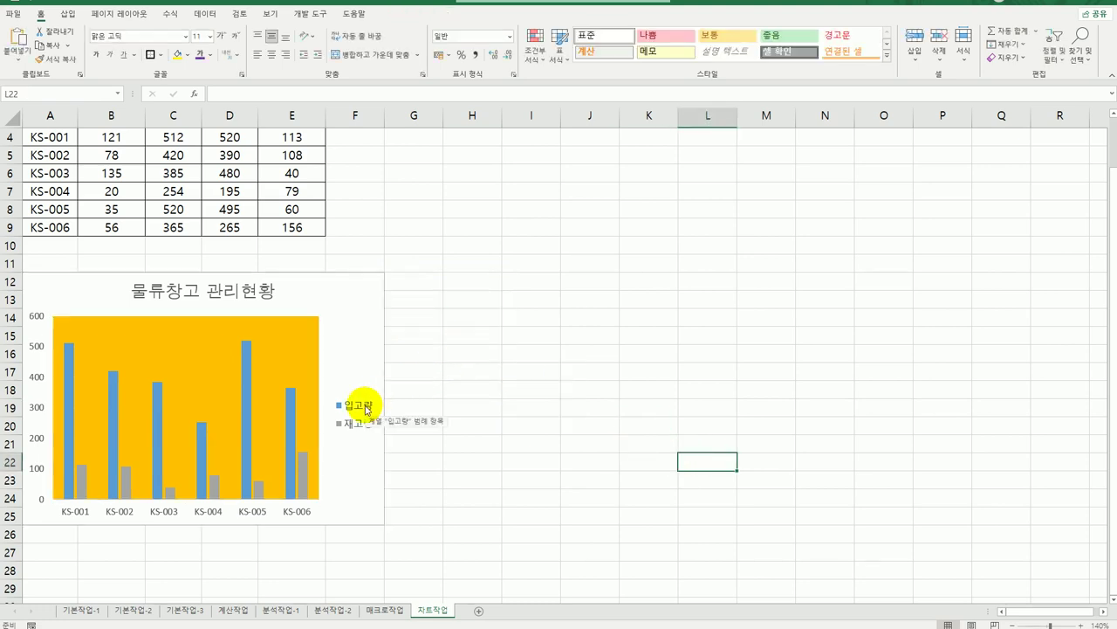
Step: Format the chart legend in the 돋움 font at size 12
click(365, 407)
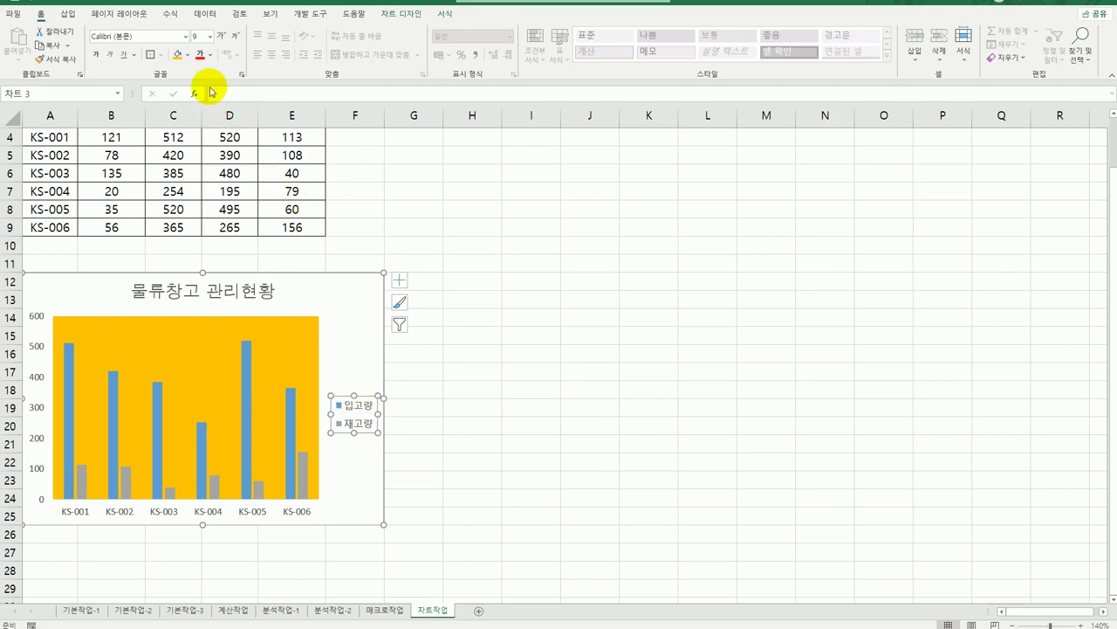
click(185, 36)
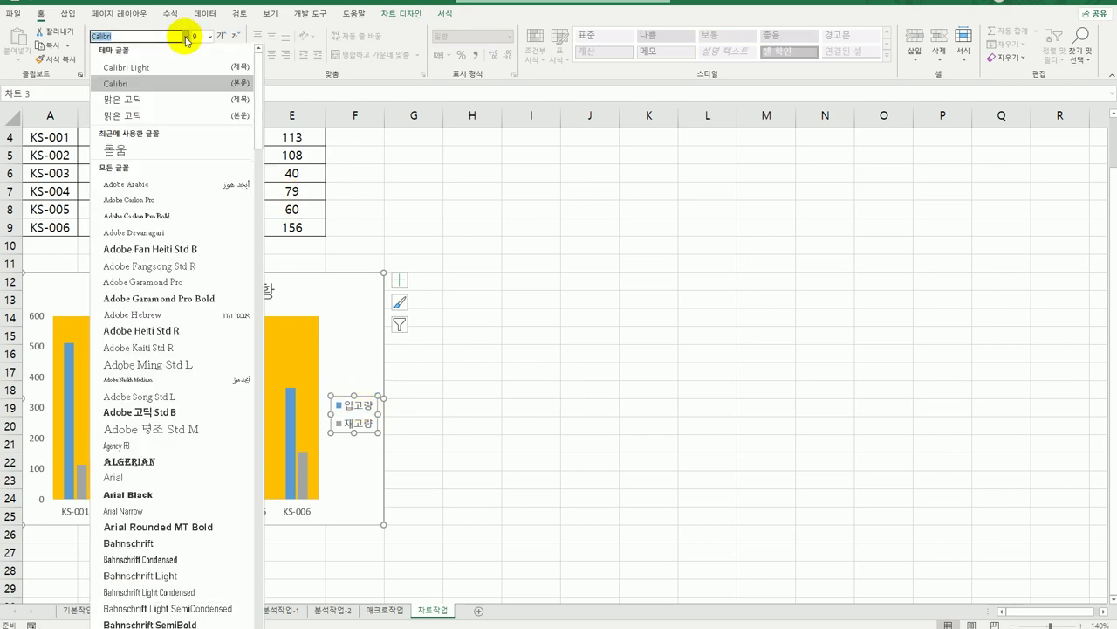
click(127, 150)
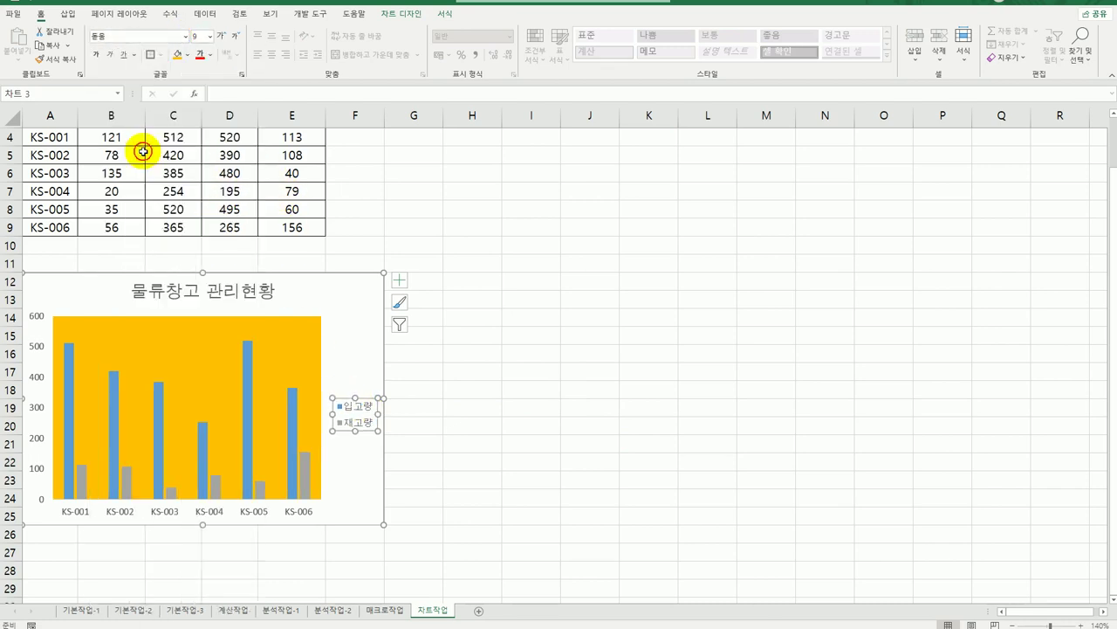
click(210, 36)
click(207, 118)
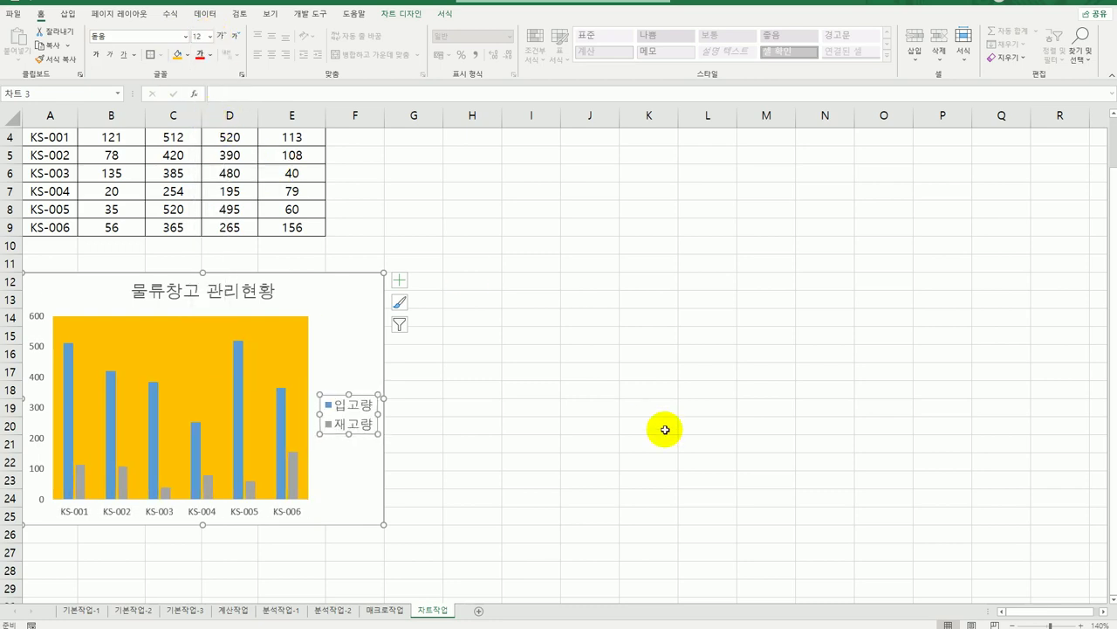
Step: Place the legend below the plot area using the 아래쪽 position
click(401, 281)
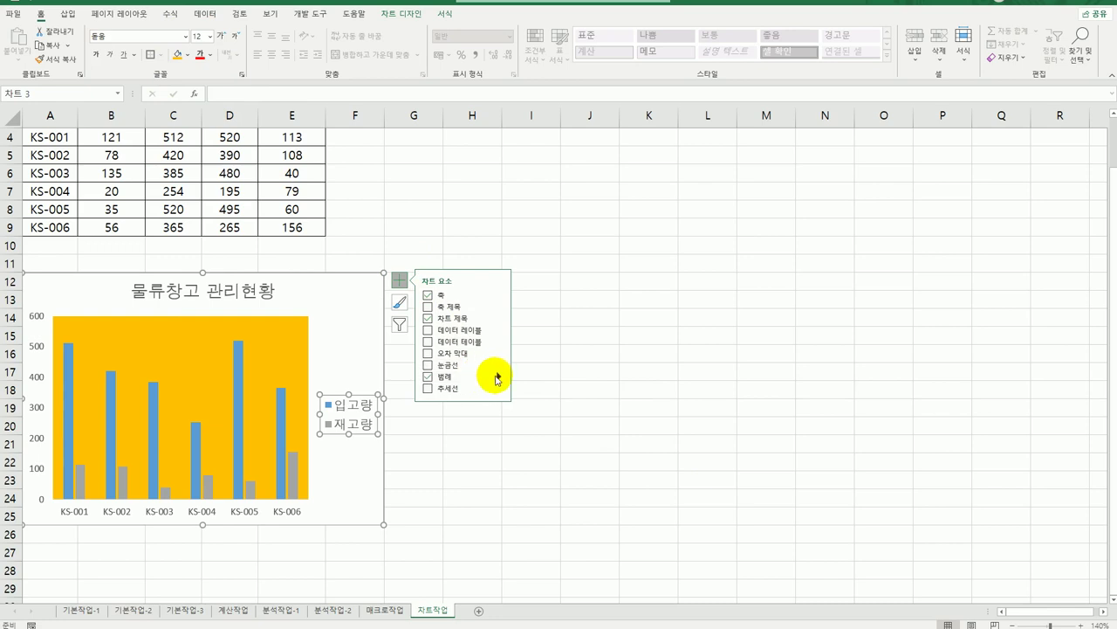
click(499, 376)
click(552, 423)
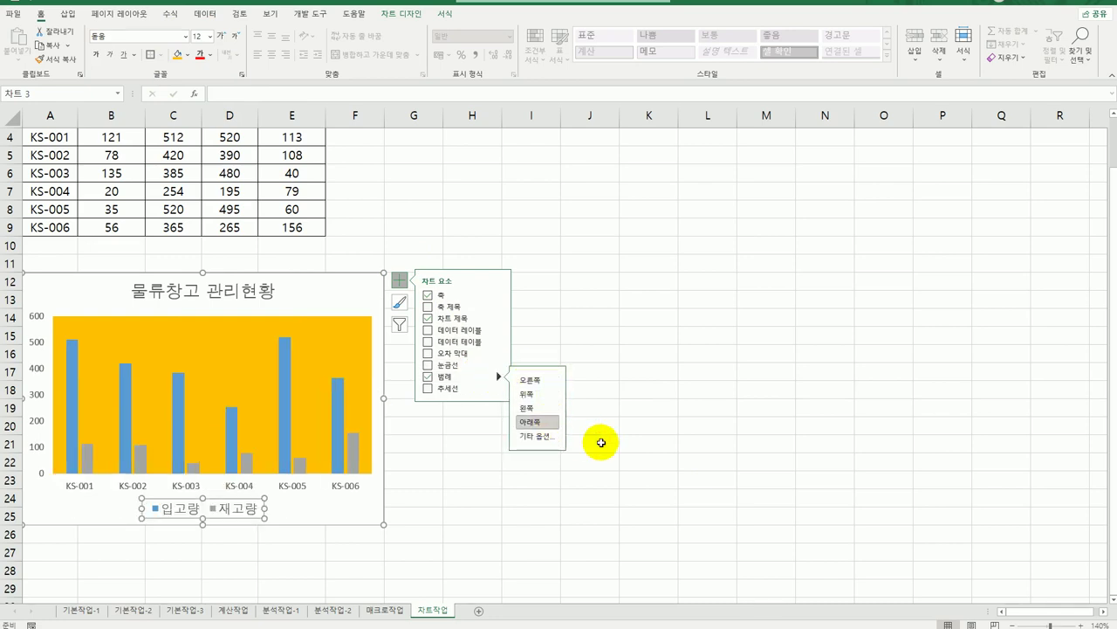
click(613, 449)
click(614, 449)
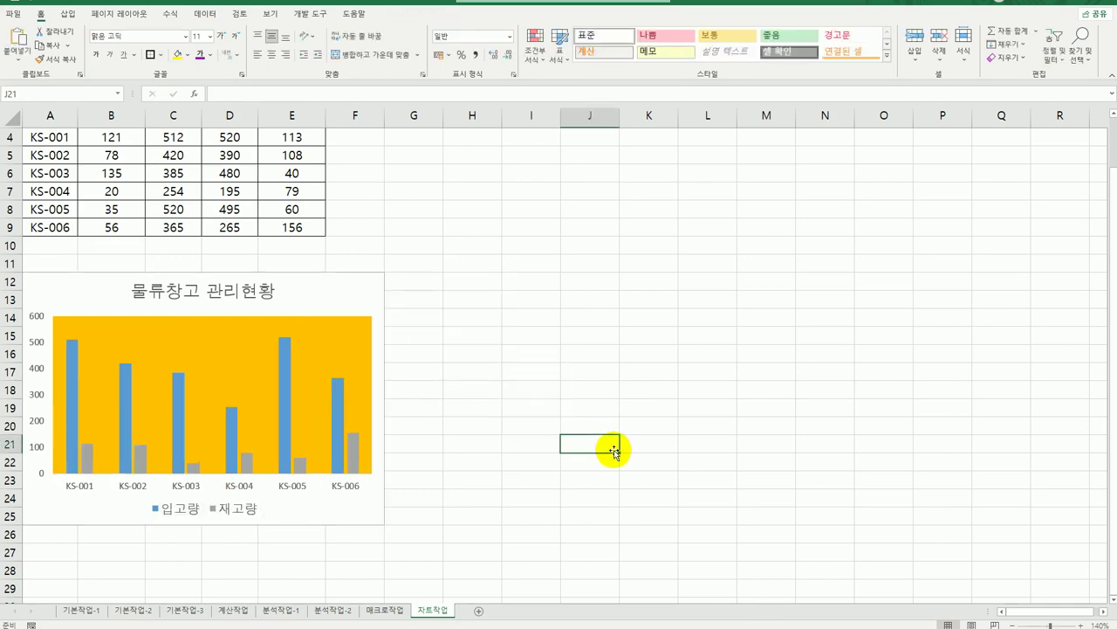
Step: Set the major unit of the chart's vertical value axis to 80
click(35, 346)
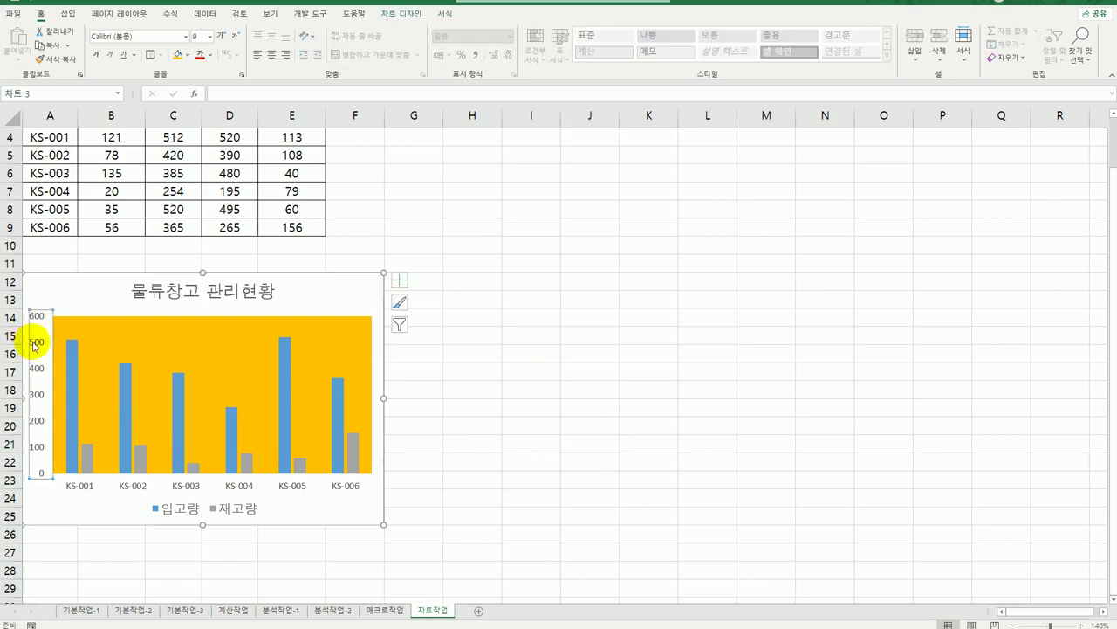
right_click(35, 345)
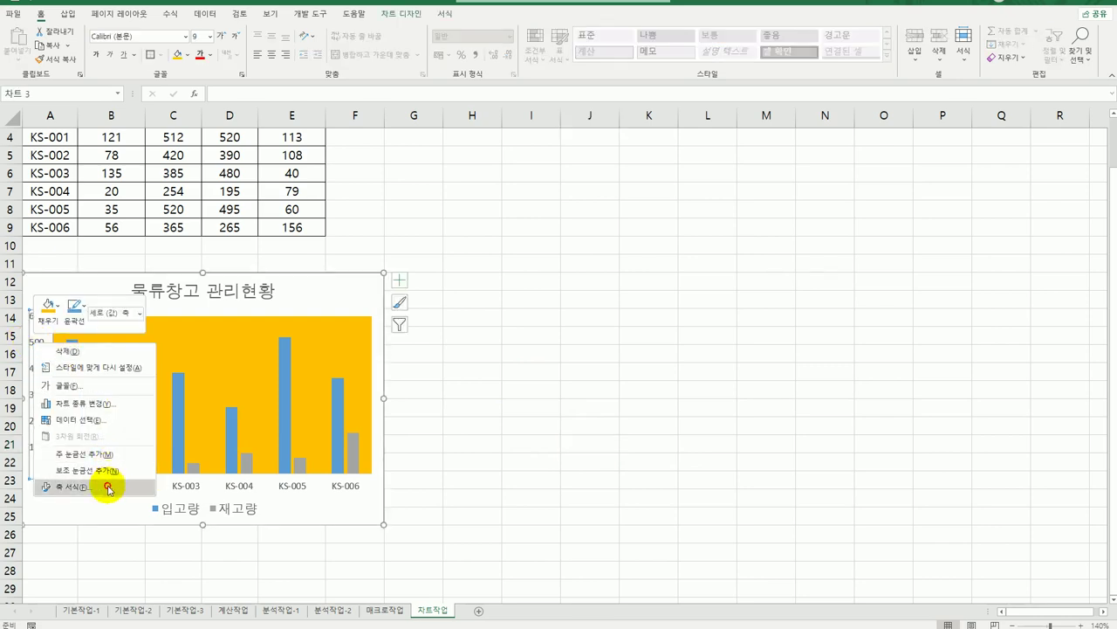
click(70, 554)
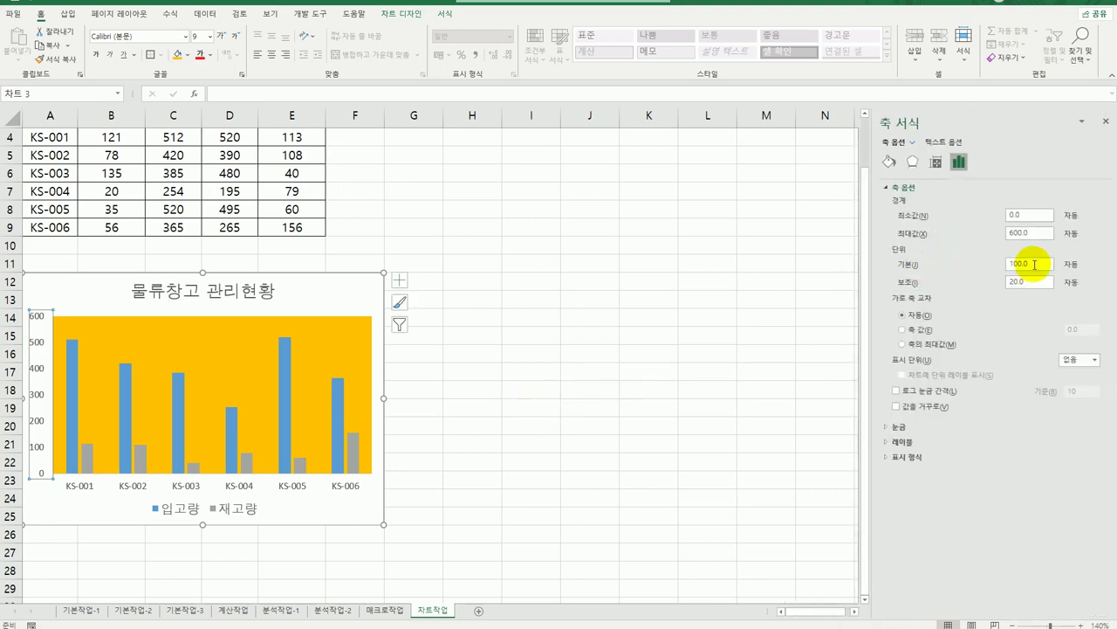
drag(1043, 265, 982, 262)
text(80)
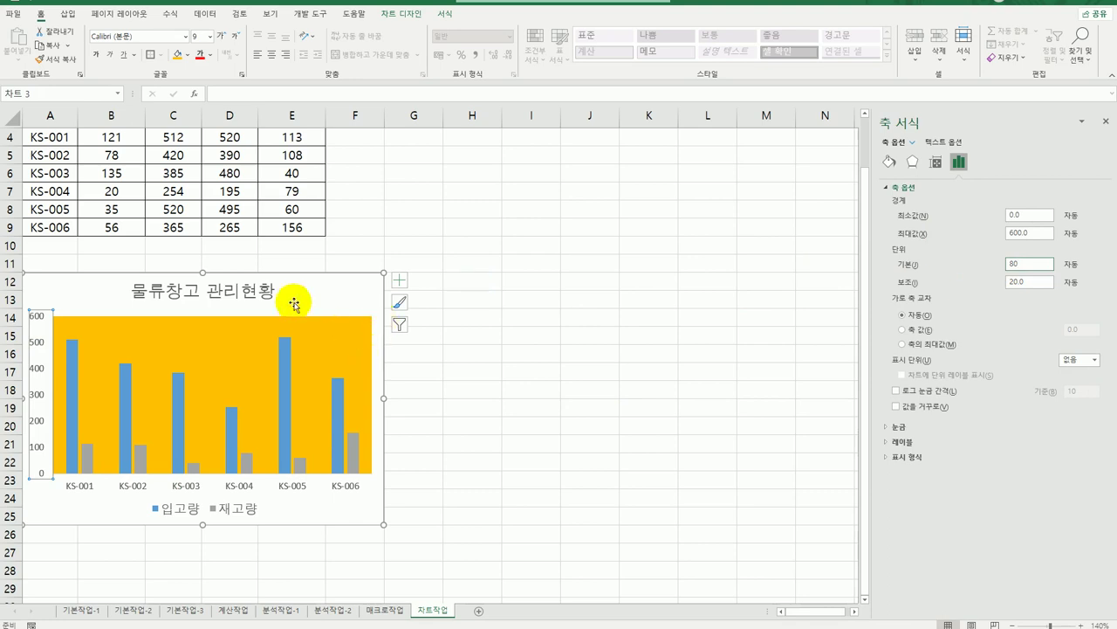
click(325, 300)
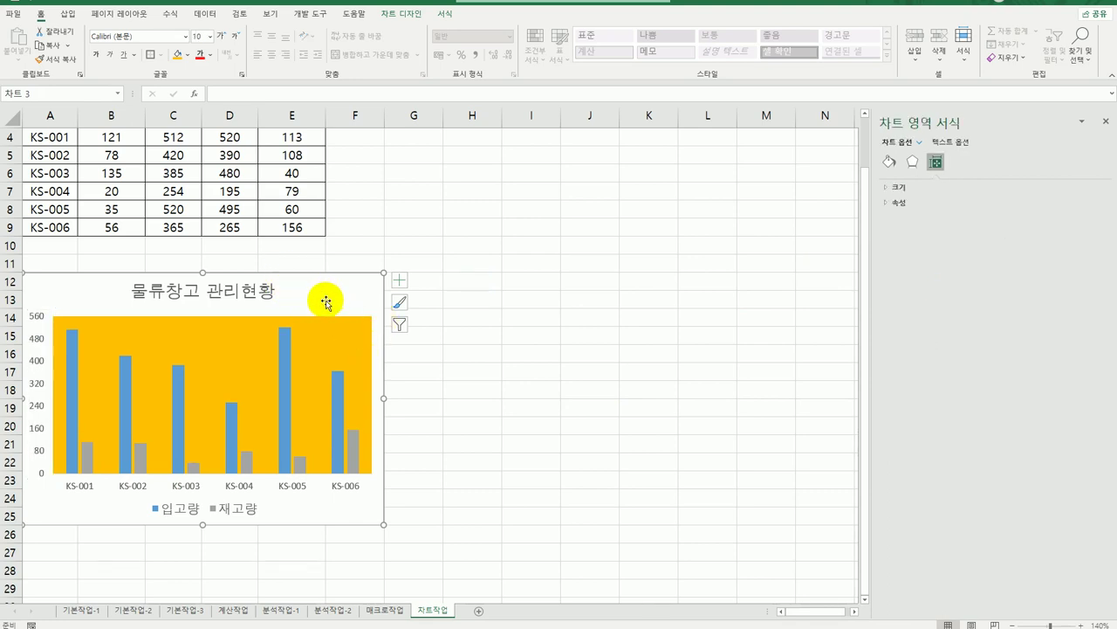
Step: Give the chart area a 2 pt border with rounded corners (둥근 모서리)
click(889, 163)
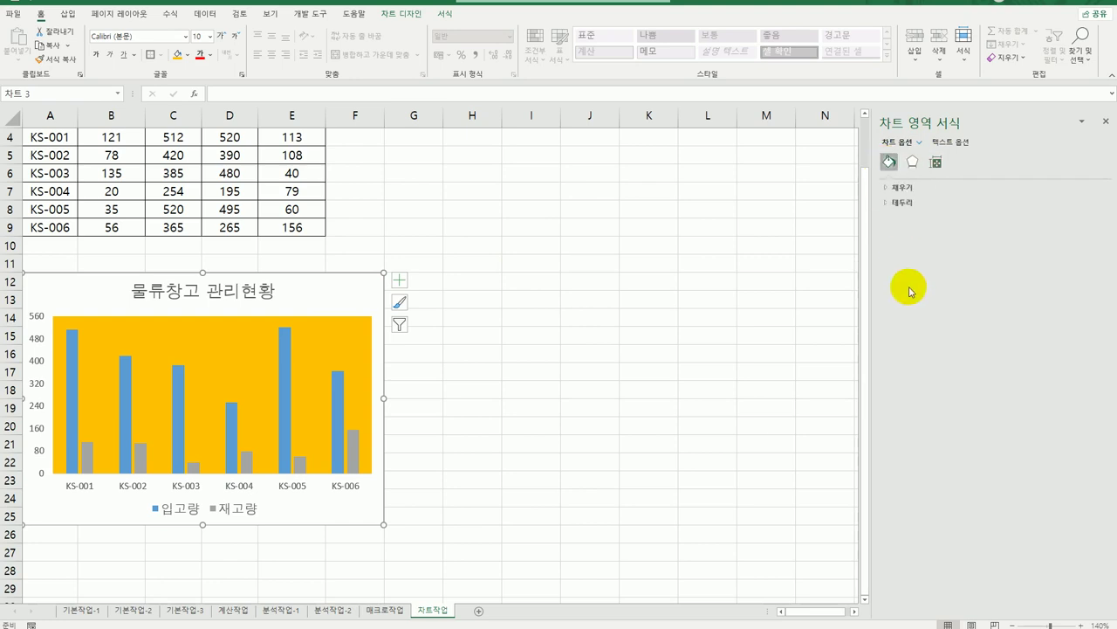
click(902, 202)
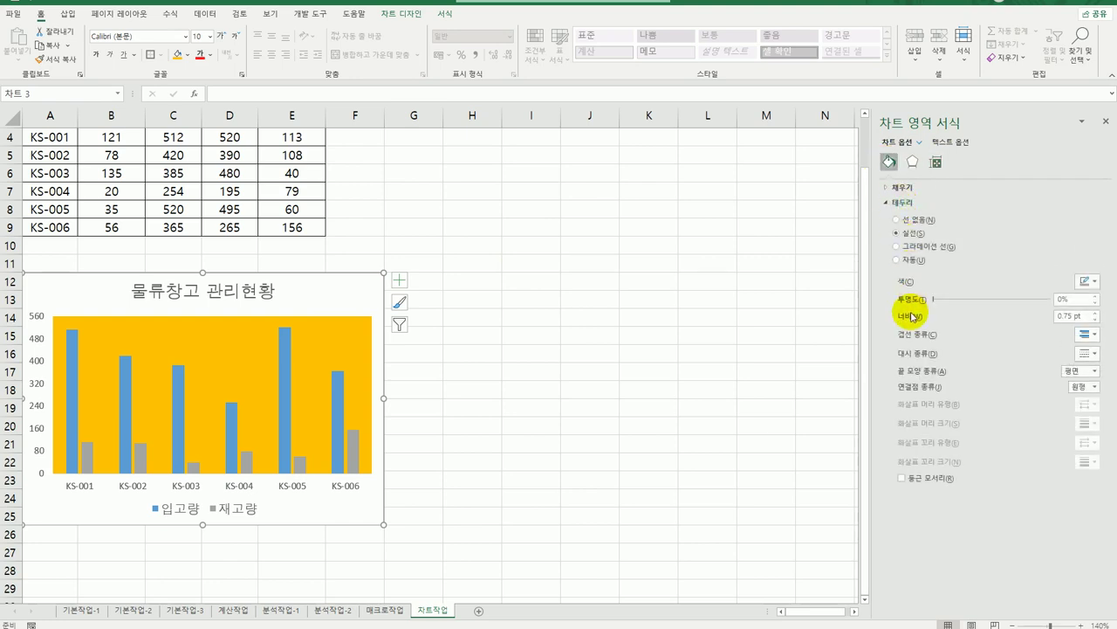
triple_click(1073, 316)
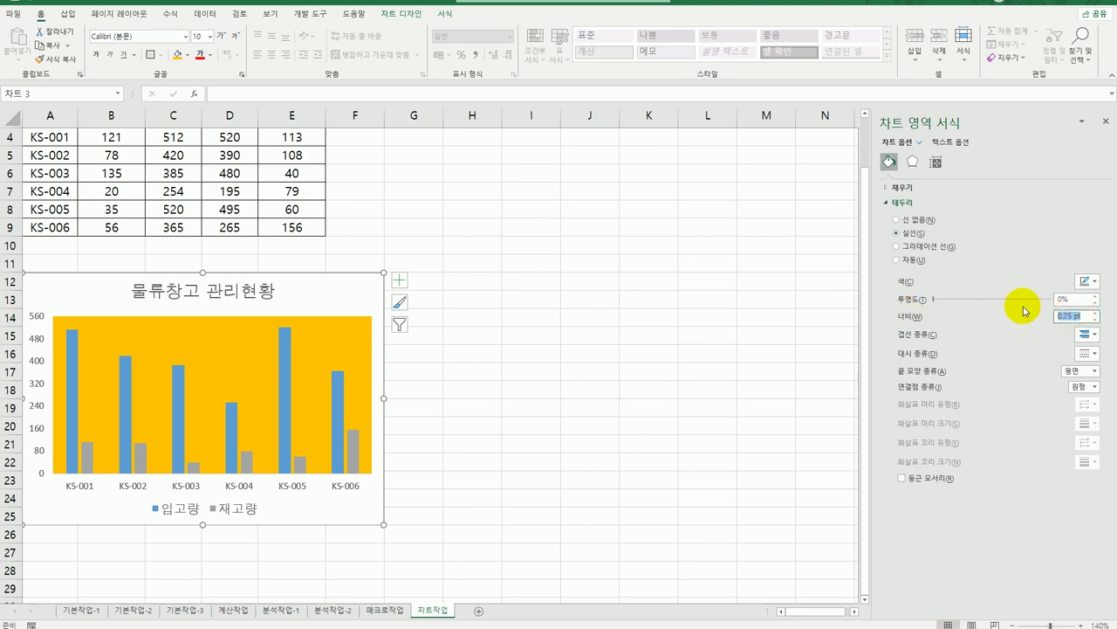
text(2)
click(943, 479)
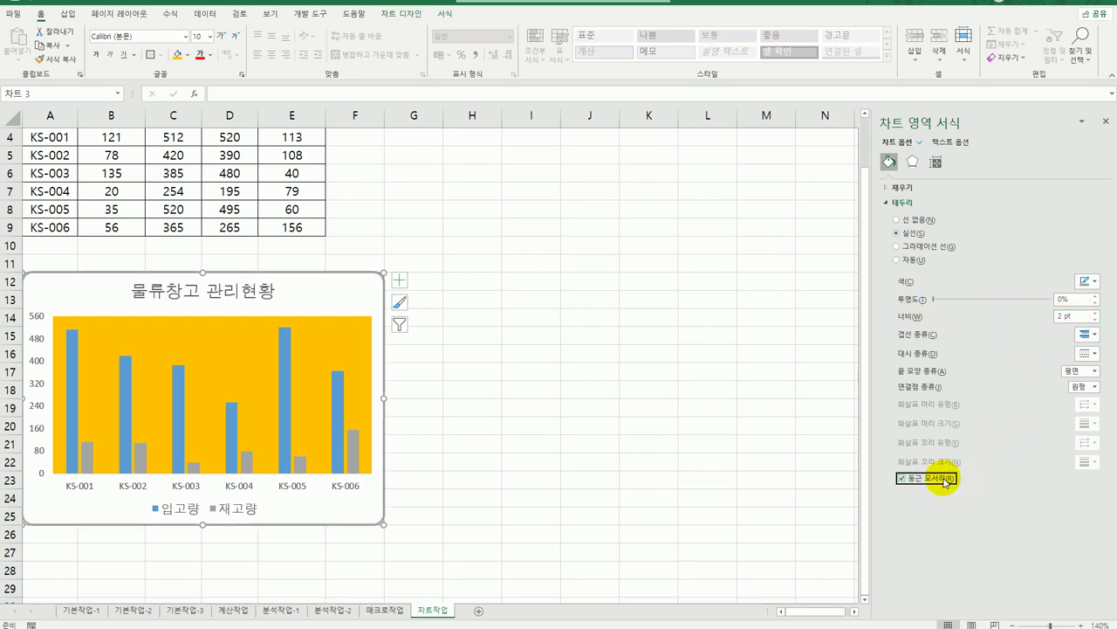
click(606, 486)
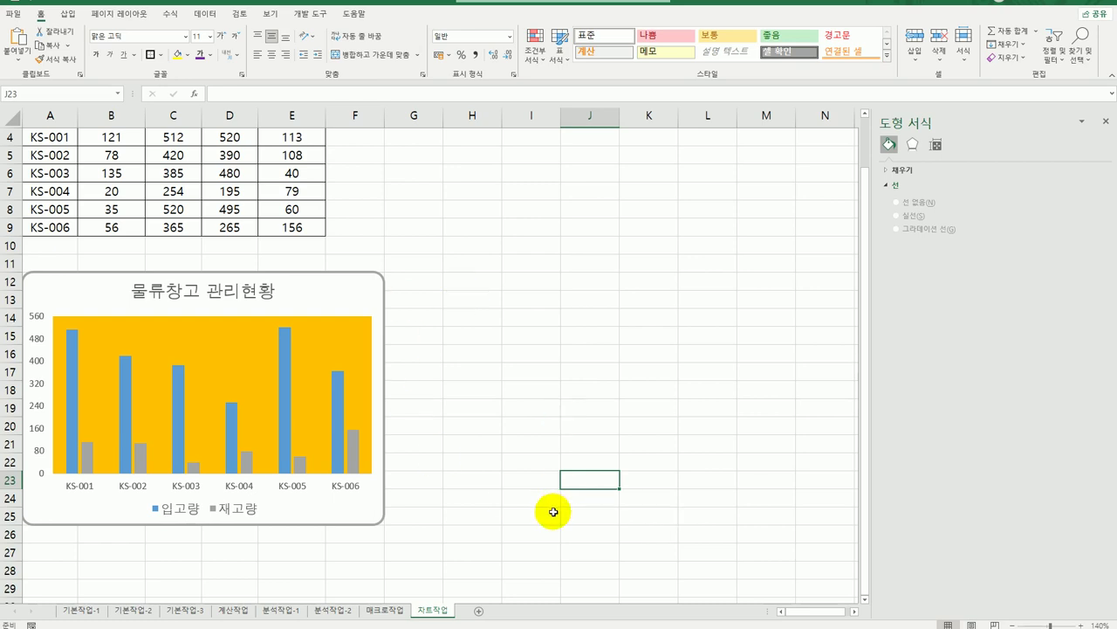
scroll(550, 503, up, 1)
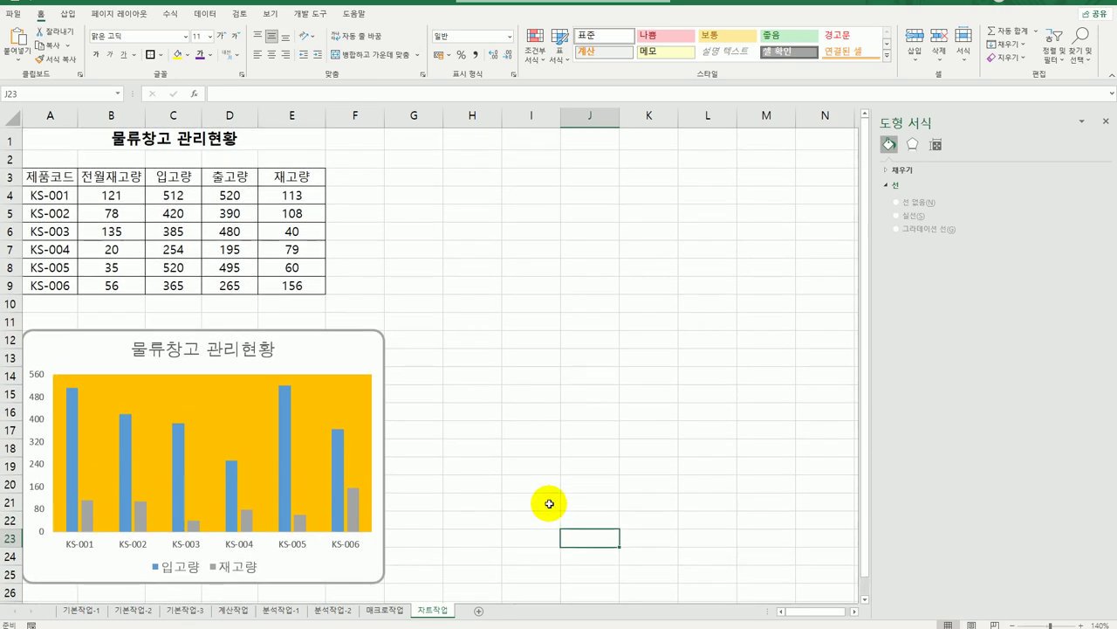